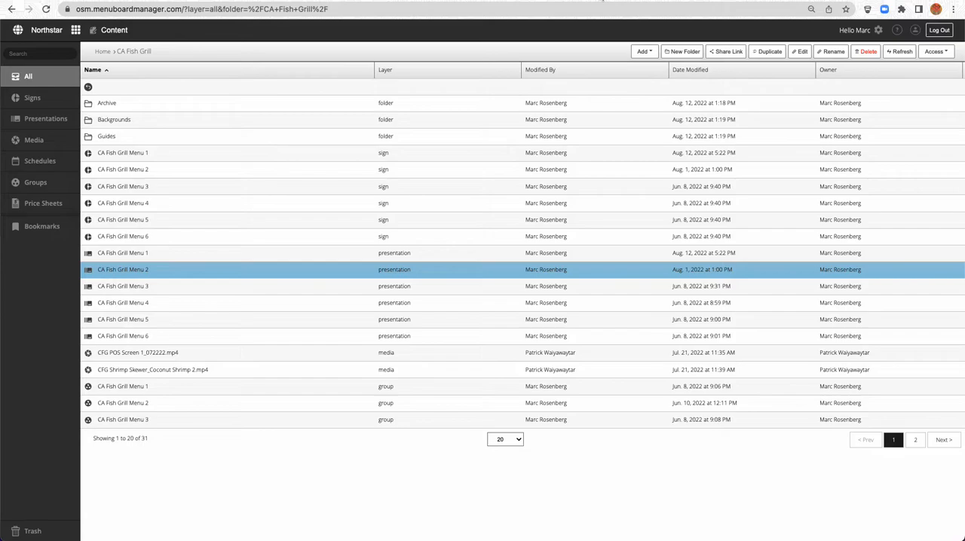
Open the CA Fish Grill Menu 4 presentation from the CA Fish Grill presentations
{"action": "left_click", "coordinate": [41, 122]}
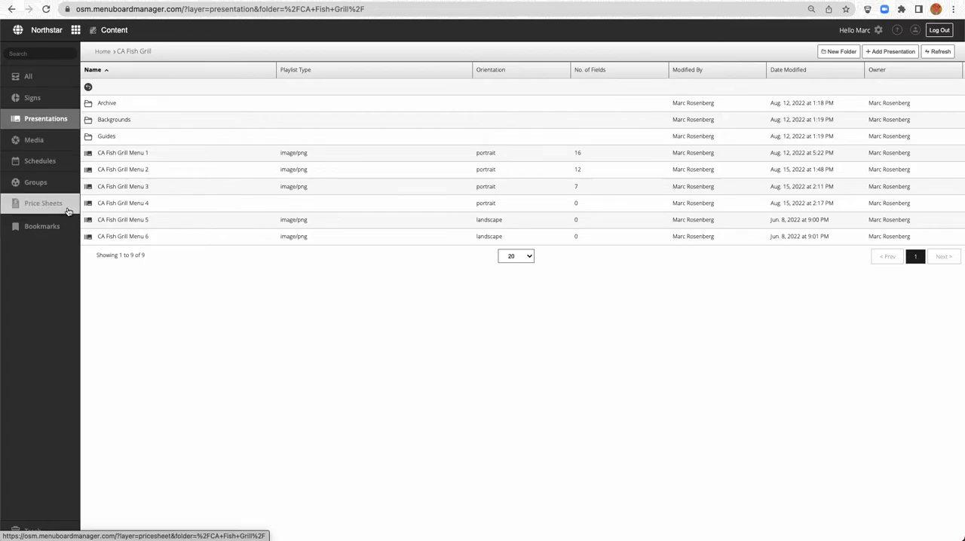
{"action": "left_click", "coordinate": [111, 204]}
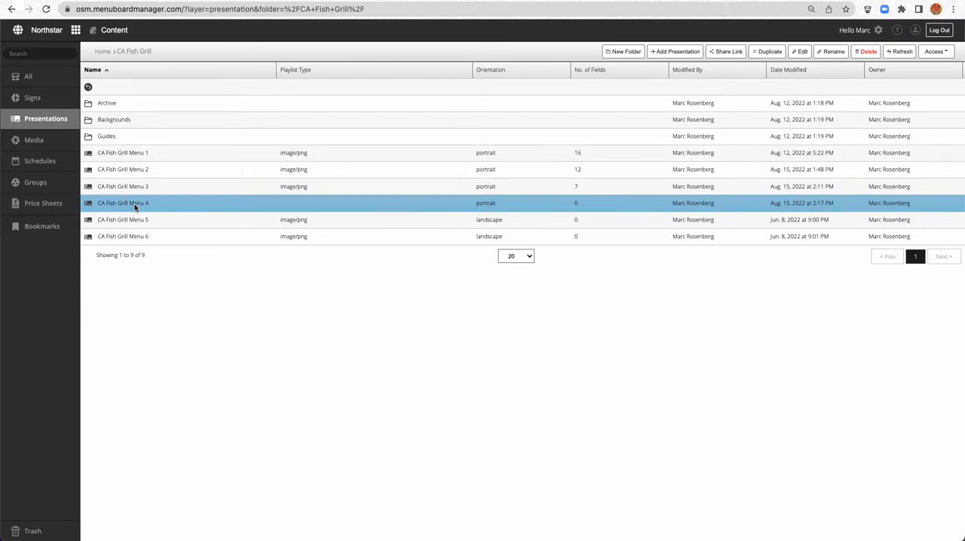
{"action": "double_click", "coordinate": [129, 204]}
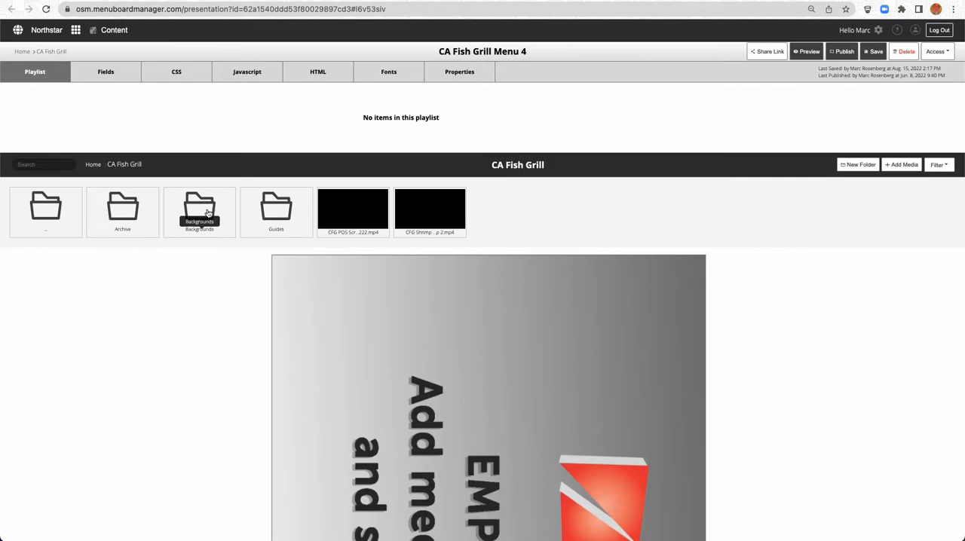
Add SoCal Digital 4.png from the Guides folder to the presentation's playlist and look over the prices on it
{"action": "double_click", "coordinate": [278, 211]}
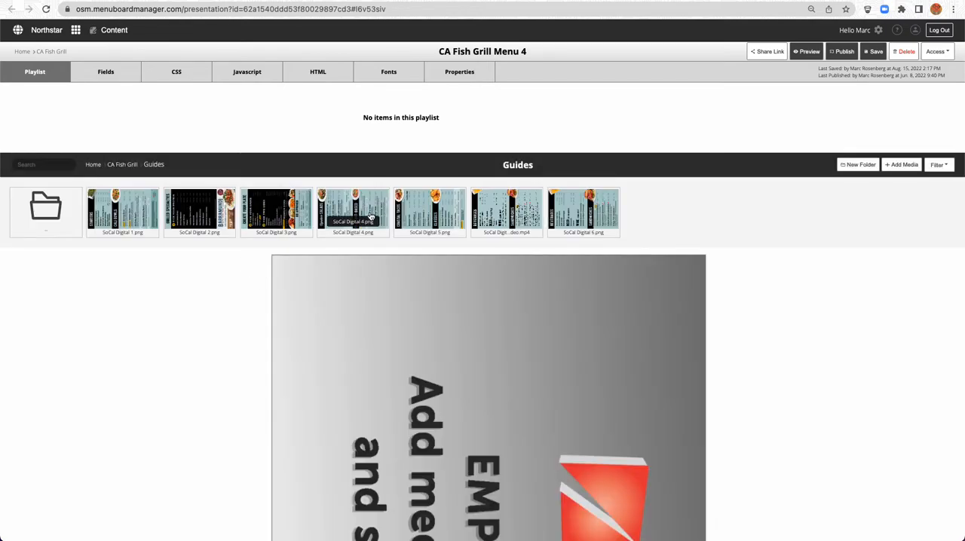
{"action": "left_click_drag", "start_coordinate": [352, 211], "coordinate": [155, 124]}
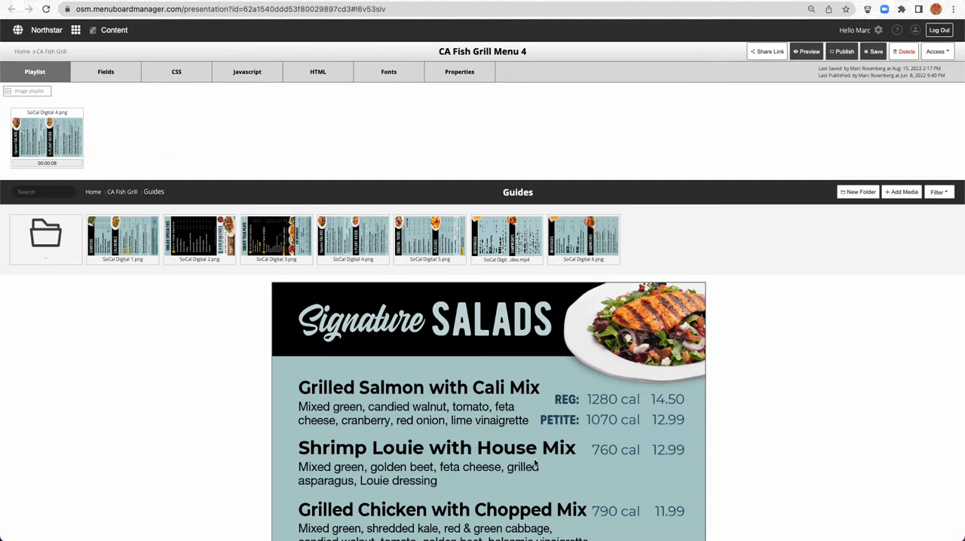
{"action": "scroll", "coordinate": [534, 464], "scroll_direction": "down", "scroll_amount": 5}
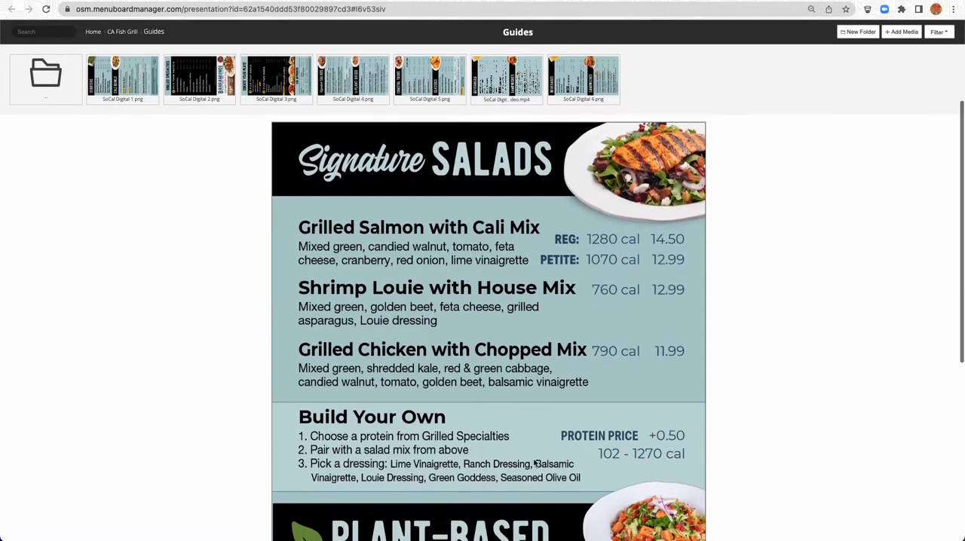
{"action": "scroll", "coordinate": [534, 465], "scroll_direction": "down", "scroll_amount": 1}
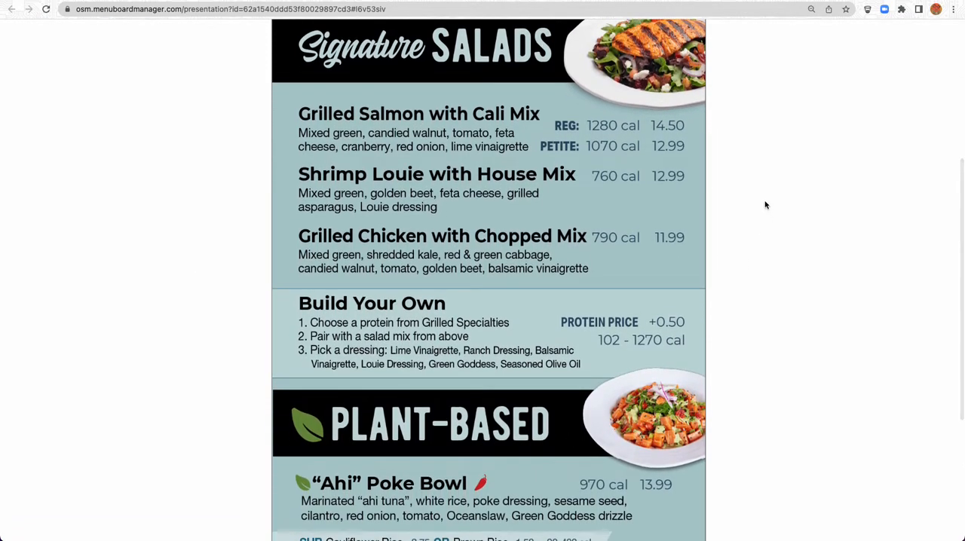
{"action": "left_click", "coordinate": [666, 123]}
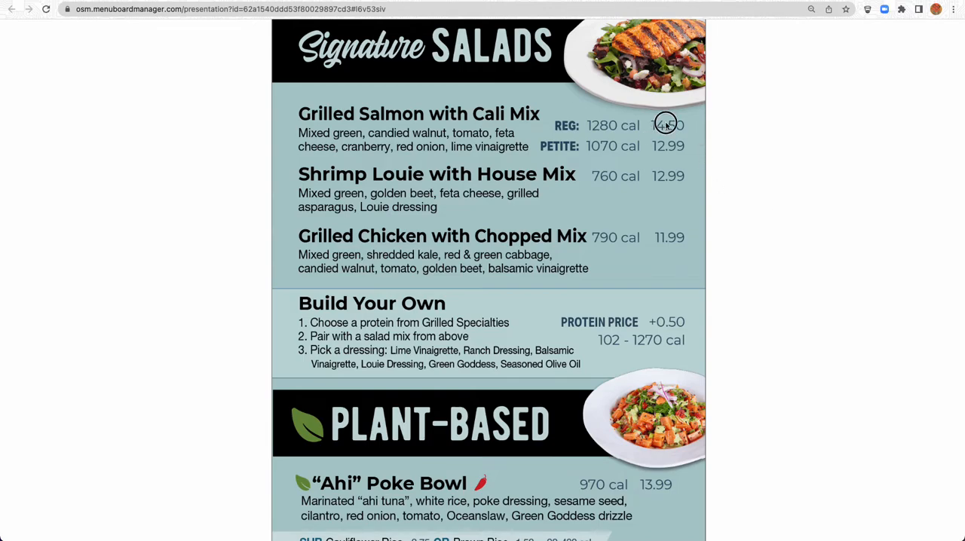
{"action": "scroll", "coordinate": [655, 293], "scroll_direction": "down", "scroll_amount": 5}
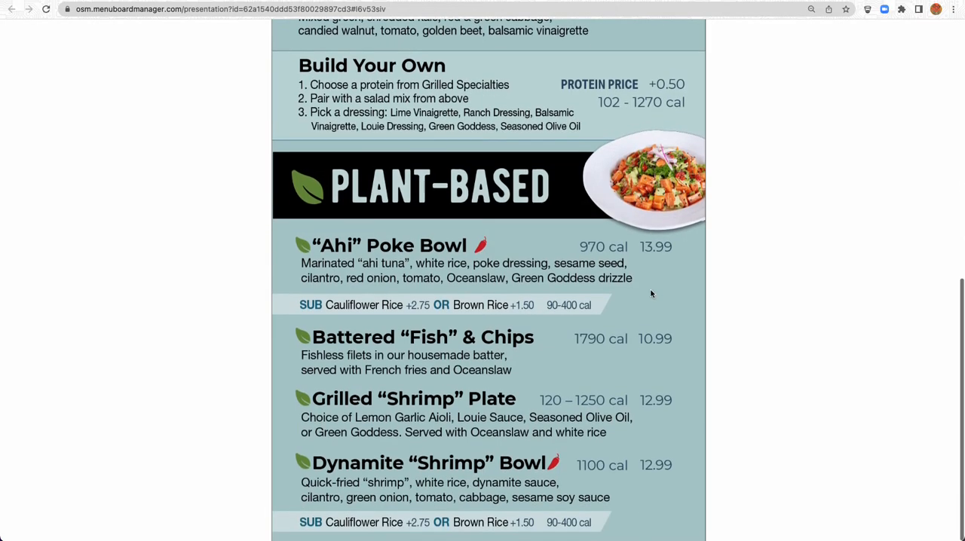
{"action": "scroll", "coordinate": [650, 294], "scroll_direction": "up", "scroll_amount": 10}
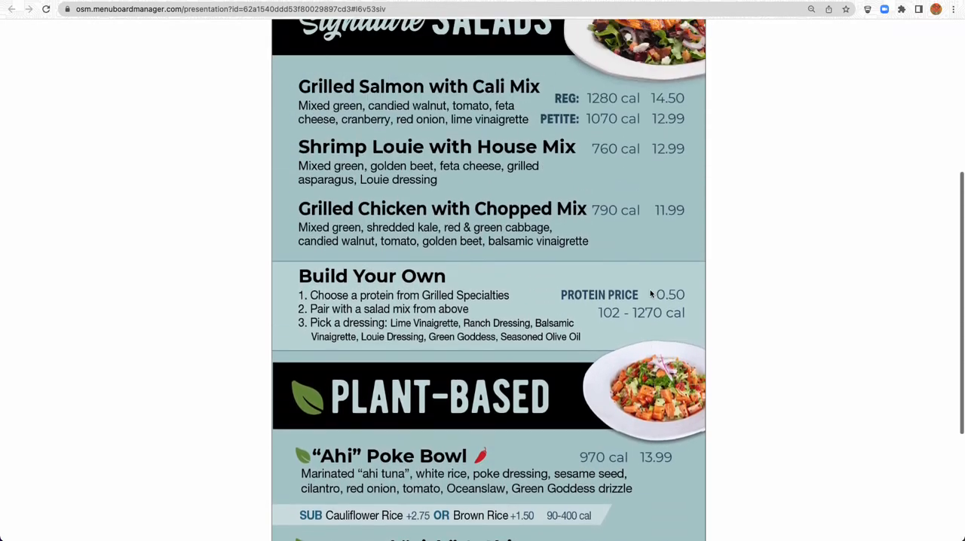
{"action": "scroll", "coordinate": [658, 291], "scroll_direction": "up", "scroll_amount": 2}
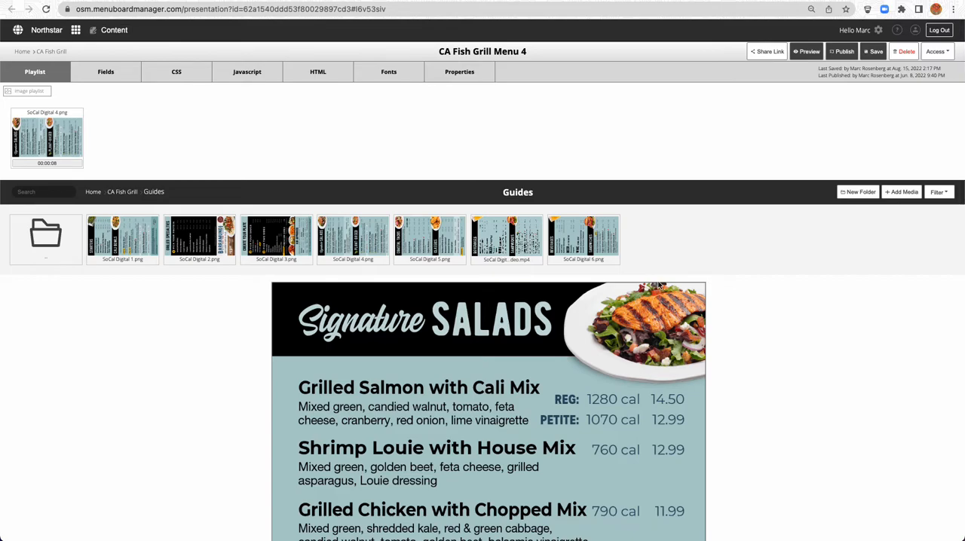
Open the presentation's fields and examine the prices in the Signature Salads and Plant-Based sections
{"action": "left_click", "coordinate": [110, 78]}
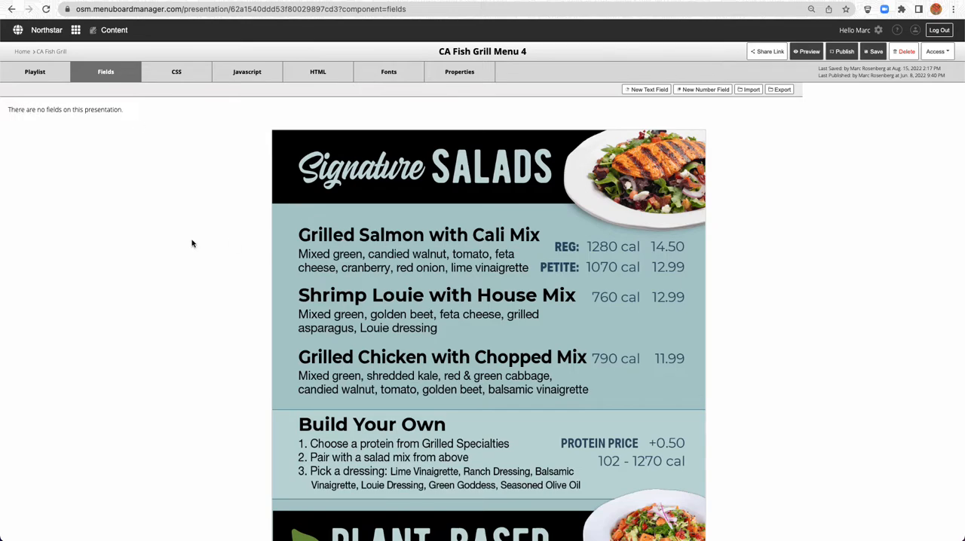
{"action": "scroll", "coordinate": [201, 242], "scroll_direction": "down", "scroll_amount": 3}
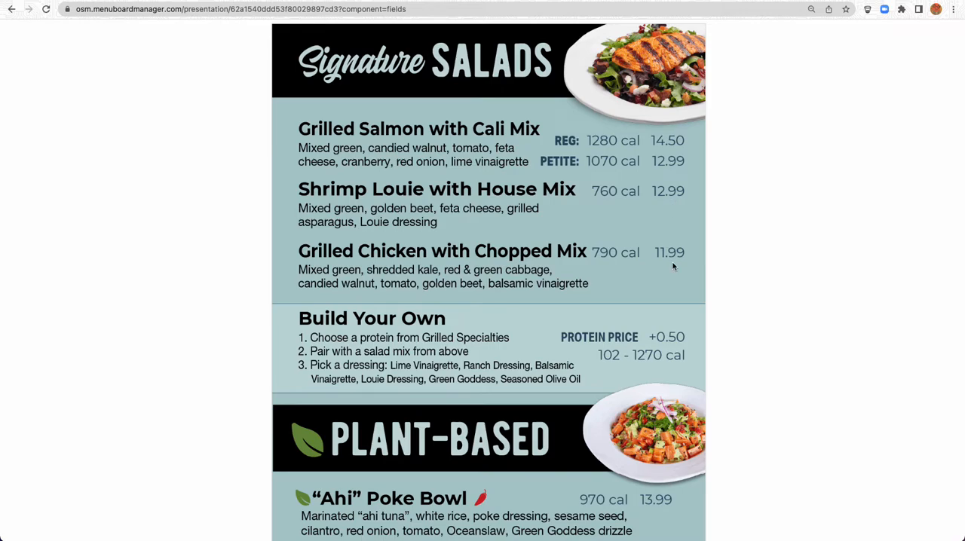
{"action": "scroll", "coordinate": [669, 344], "scroll_direction": "down", "scroll_amount": 3}
{"action": "scroll", "coordinate": [670, 343], "scroll_direction": "down", "scroll_amount": 2}
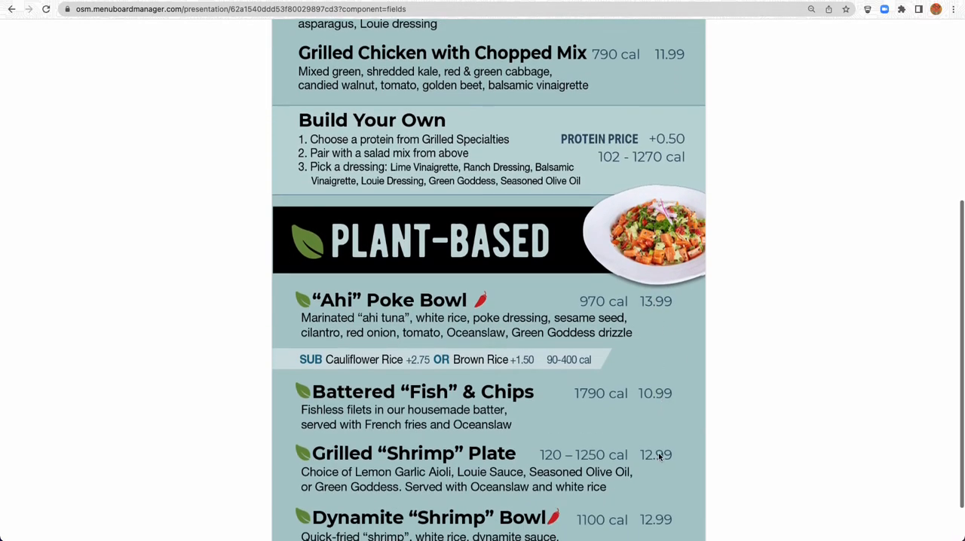
{"action": "scroll", "coordinate": [658, 453], "scroll_direction": "down", "scroll_amount": 1}
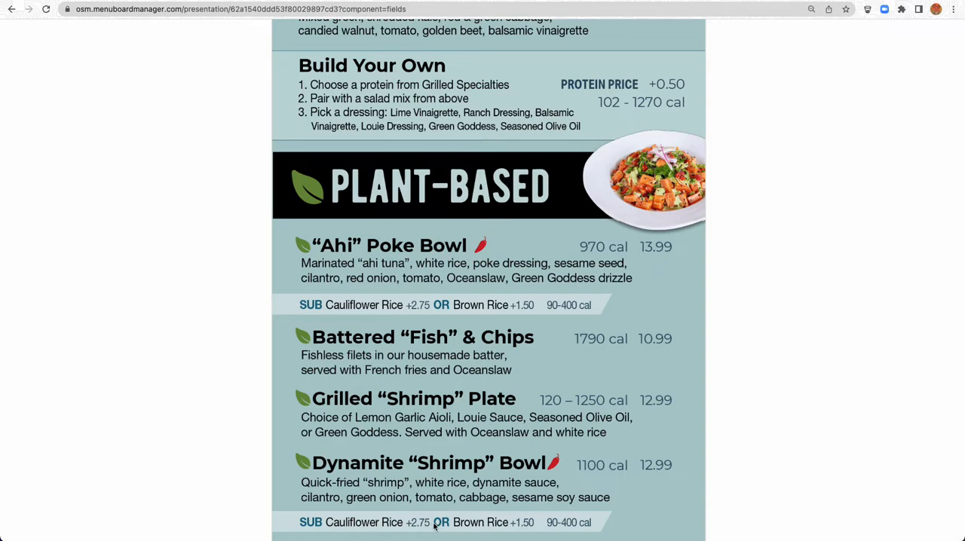
{"action": "scroll", "coordinate": [434, 526], "scroll_direction": "up", "scroll_amount": 5}
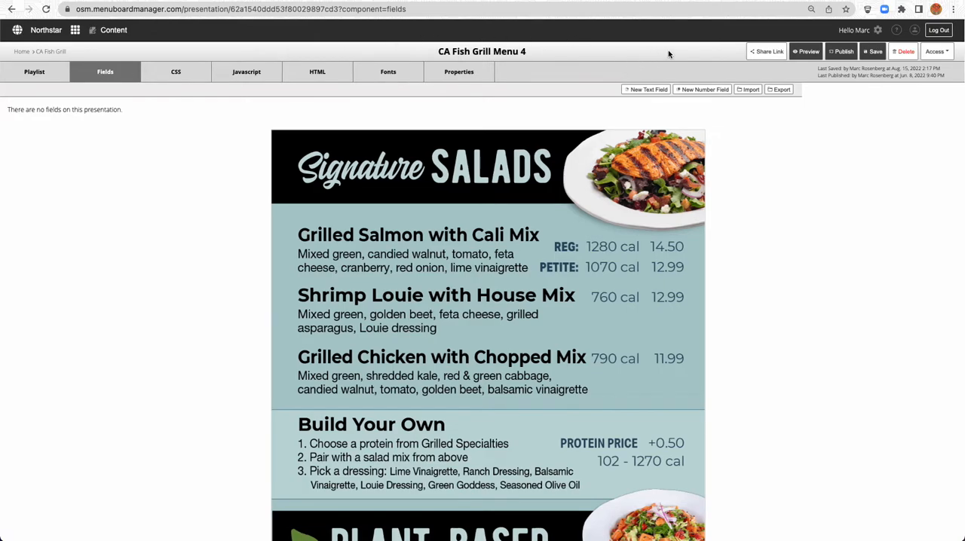
Add a number field named "Grilled Salmon with Cali Mix" with the value 14.50
{"action": "left_click", "coordinate": [694, 91]}
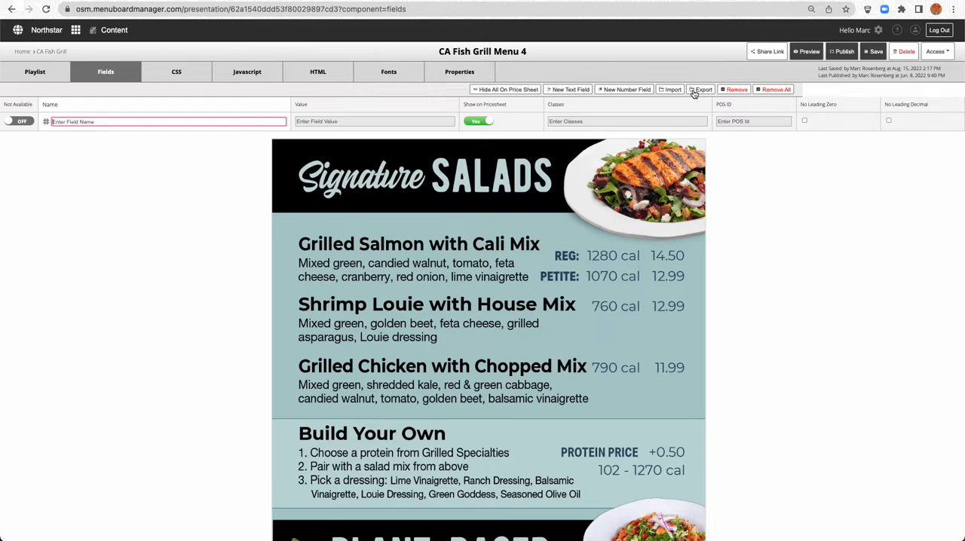
{"action": "type", "text": "Grilled Salmon with Cali Mix"}
{"action": "key", "text": "Tab"}
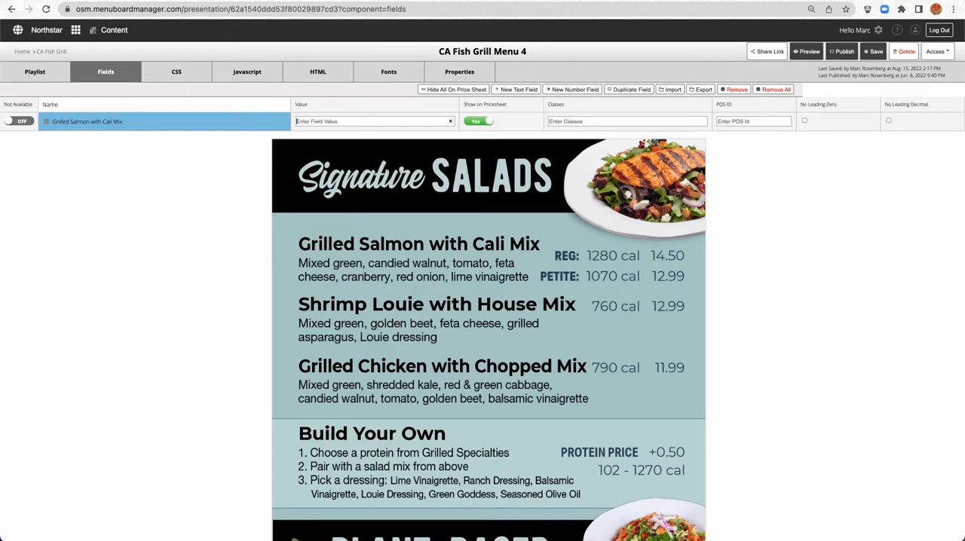
{"action": "type", "text": "14"}
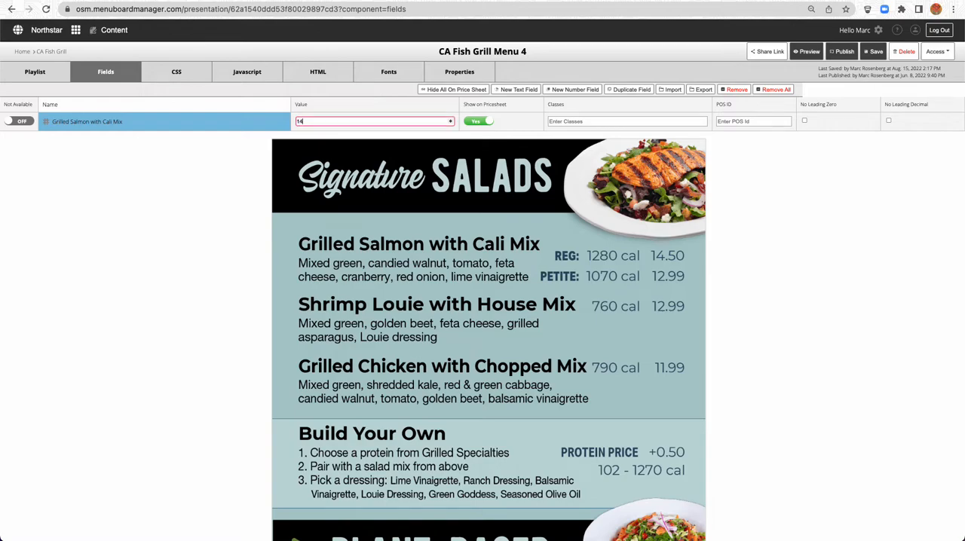
{"action": "type", "text": ".50"}
{"action": "key", "text": "Tab"}
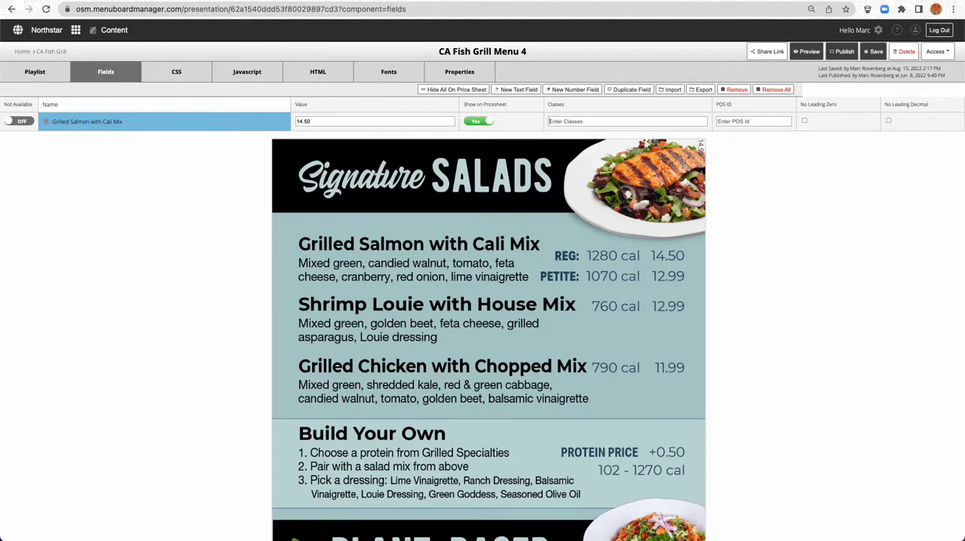
Assign the classes "prices grilledsalmon" to the Grilled Salmon with Cali Mix field
{"action": "type", "text": "prices"}
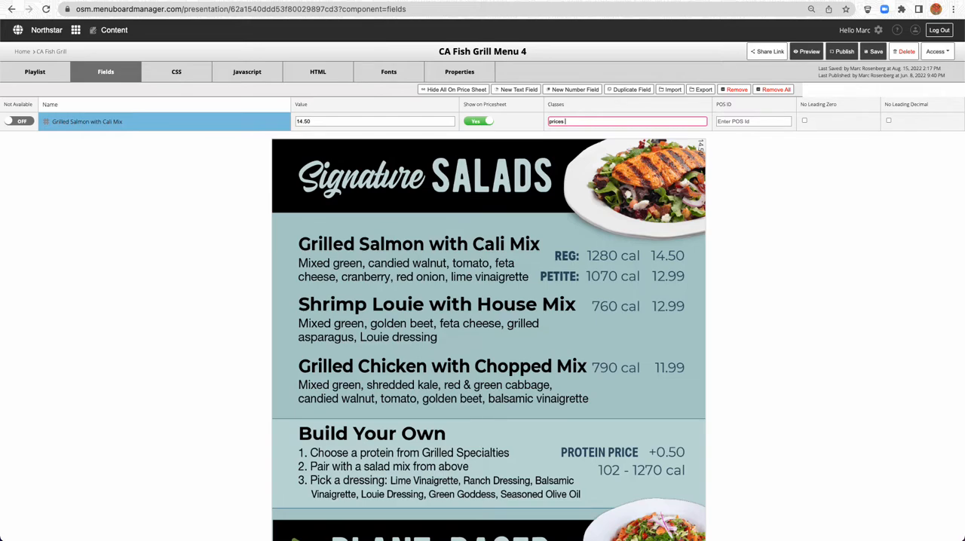
{"action": "type", "text": "grilledsalmon"}
{"action": "key", "text": "Tab"}
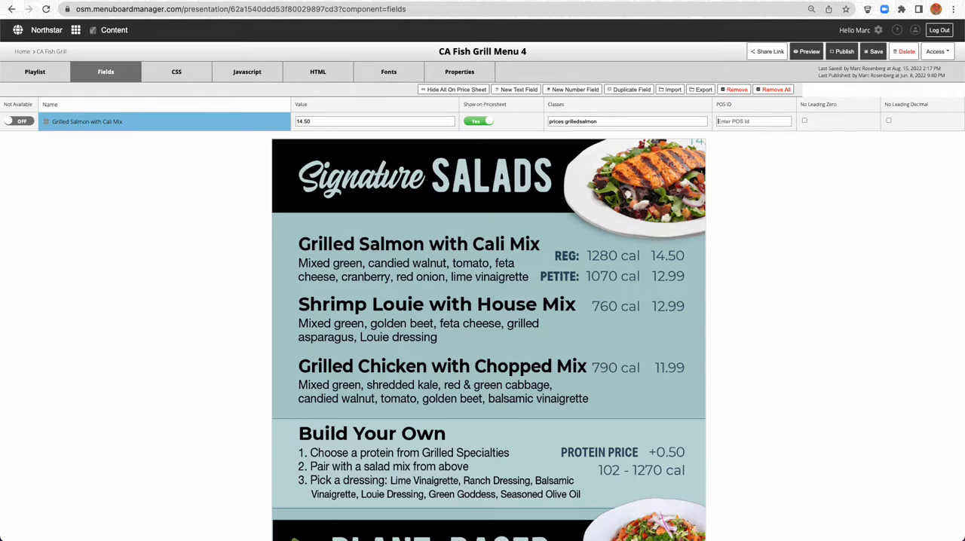
Replace all of the presentation's CSS with the copied .prices rule, with 35px font size, color #84b1b5 and 270deg rotation
{"action": "left_click", "coordinate": [179, 74]}
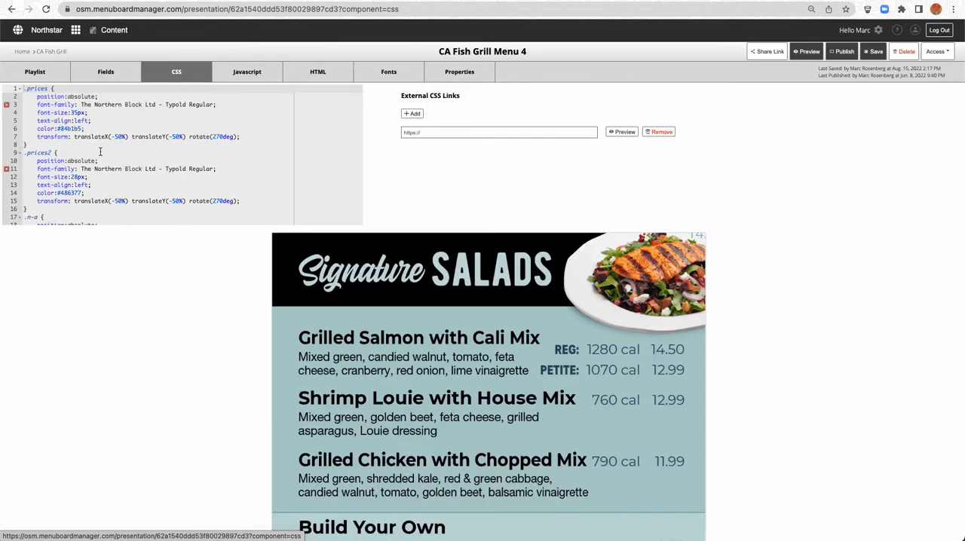
{"action": "left_click_drag", "start_coordinate": [94, 139], "coordinate": [94, 142]}
{"action": "key", "text": "super+a"}
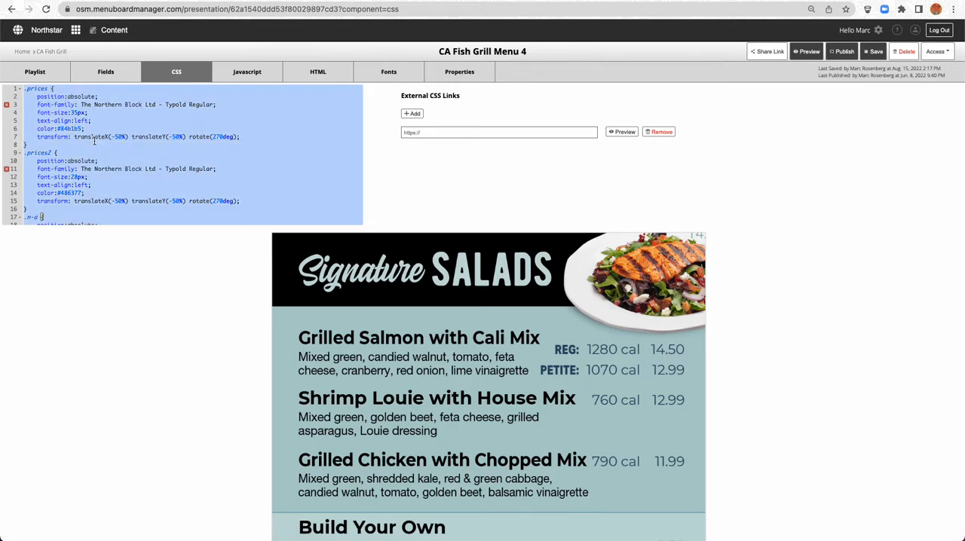
{"action": "key", "text": "BackSpace"}
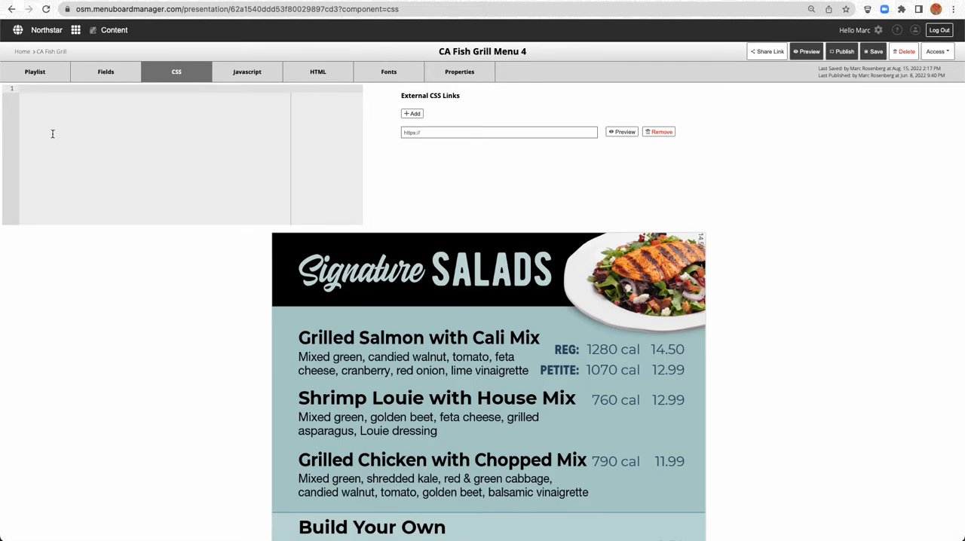
{"action": "key", "text": "super+Tab"}
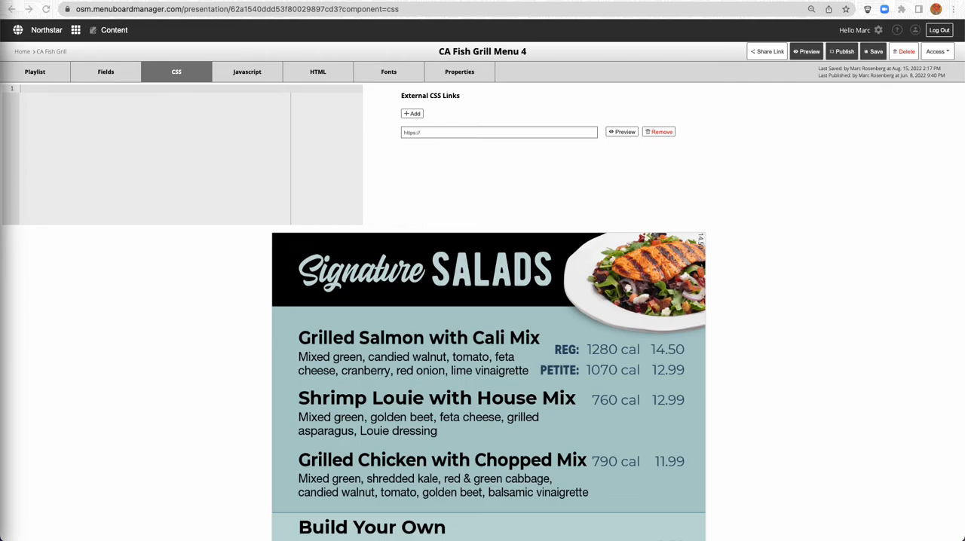
{"action": "left_click", "coordinate": [34, 125]}
{"action": "type", "text": ".prices {     position:absolute;     font-family: The Northern Block Ltd - Typold Regular;     font-size:35px;     text-align:left;     color:#84b1b5;     transform: translateX(-50%) translateY(-50%) rotate(270deg); }"}
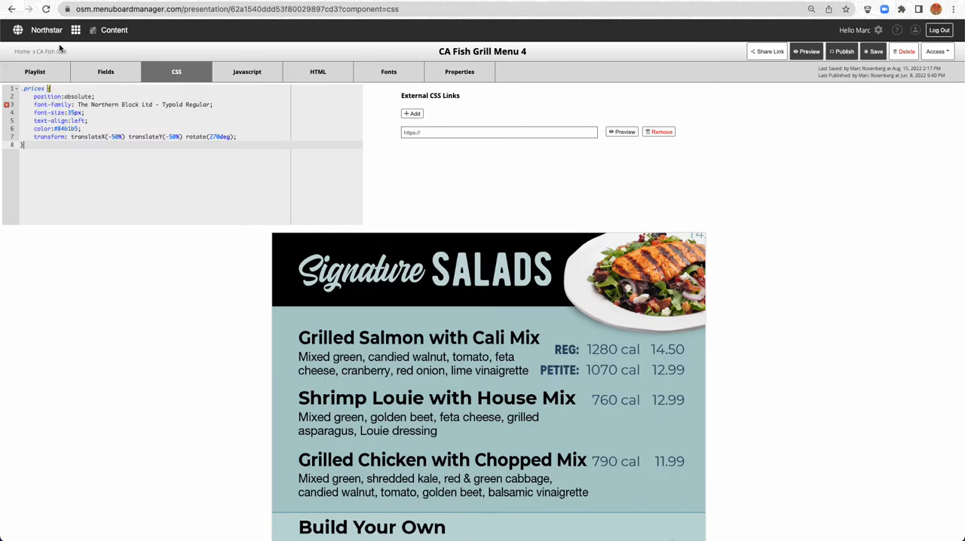
Review the .prices rule's position, font family, font size, text alignment, color and transform properties
{"action": "left_click_drag", "start_coordinate": [34, 96], "coordinate": [95, 96]}
{"action": "left_click_drag", "start_coordinate": [33, 105], "coordinate": [219, 104]}
{"action": "left_click_drag", "start_coordinate": [35, 113], "coordinate": [92, 120]}
{"action": "left_click_drag", "start_coordinate": [31, 129], "coordinate": [84, 129]}
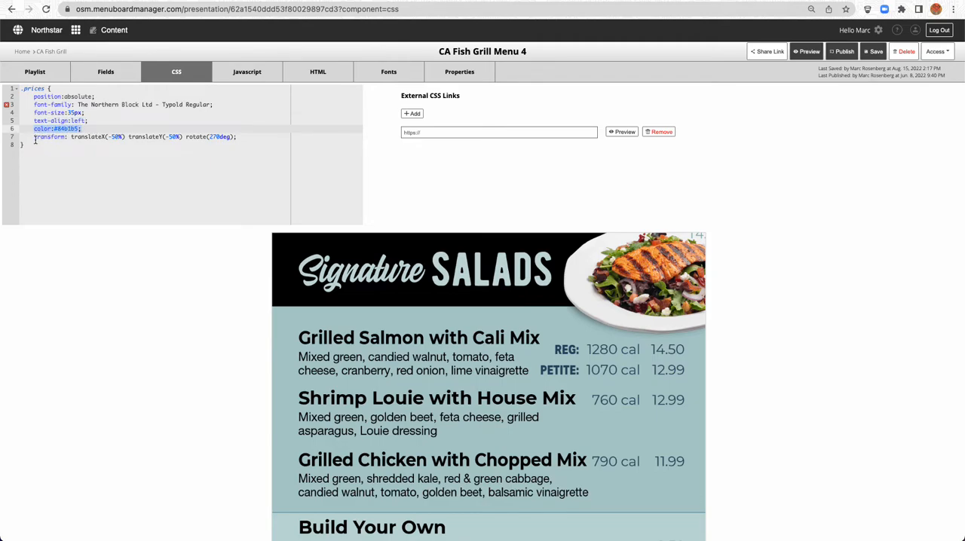
{"action": "left_click_drag", "start_coordinate": [35, 137], "coordinate": [125, 137]}
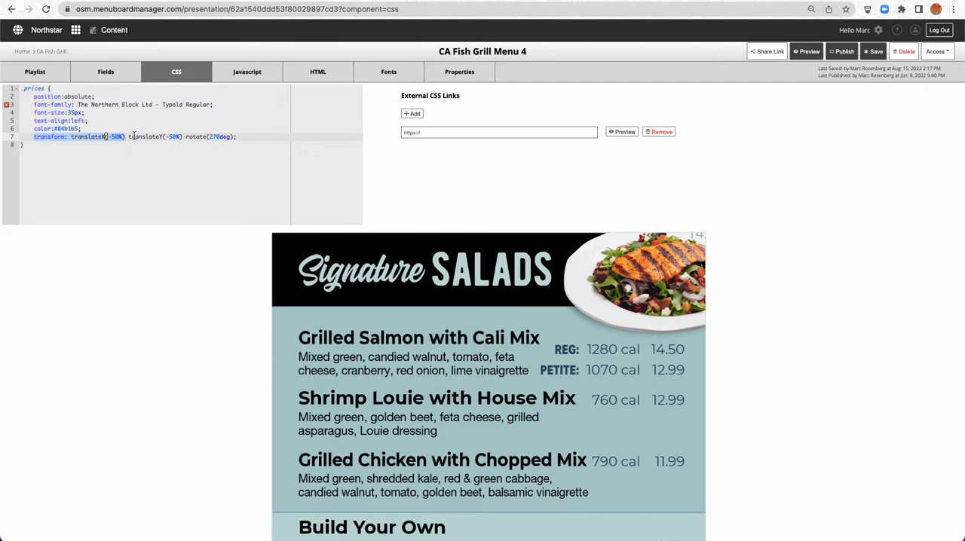
{"action": "left_click", "coordinate": [135, 138]}
Add a CSS rule .grilledsalmon {left:444px; top:444px;} below the .prices rule
{"action": "left_click", "coordinate": [48, 146]}
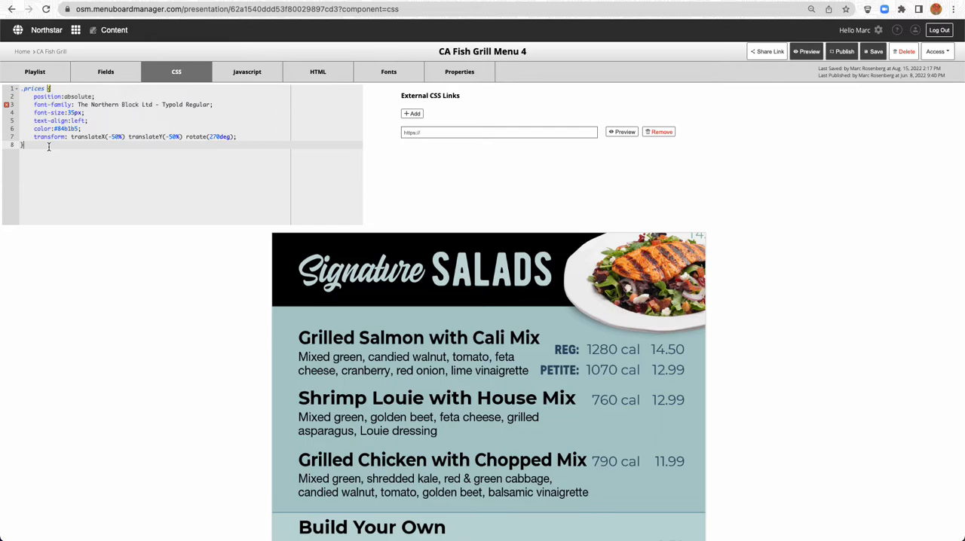
{"action": "key", "text": "Return"}
{"action": "type", "text": ".g"}
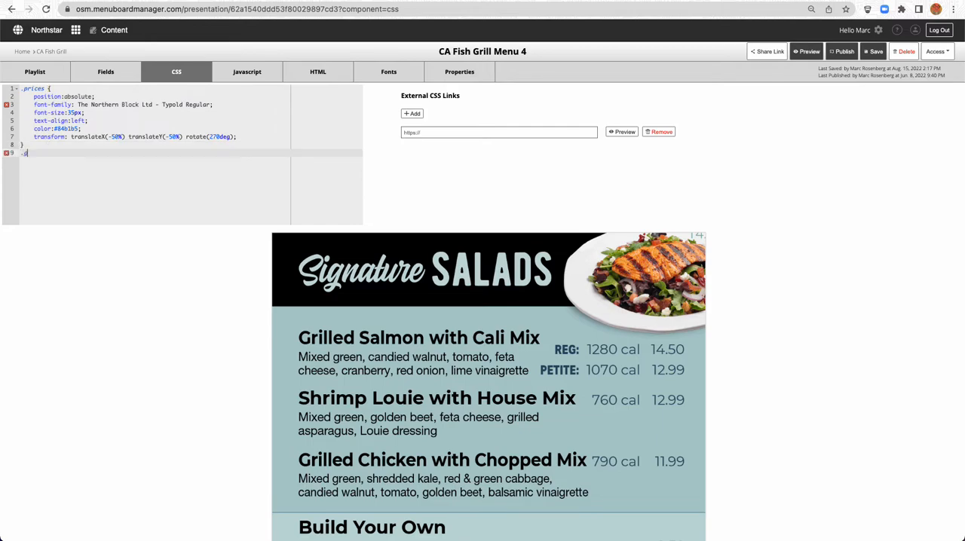
{"action": "type", "text": "rilled"}
{"action": "type", "text": "salmon"}
{"action": "type", "text": " {}"}
{"action": "type", "text": "left:"}
{"action": "type", "text": "444"}
{"action": "type", "text": "px;"}
{"action": "type", "text": "444px"}
{"action": "type", "text": ";"}
{"action": "type", "text": "top:"}
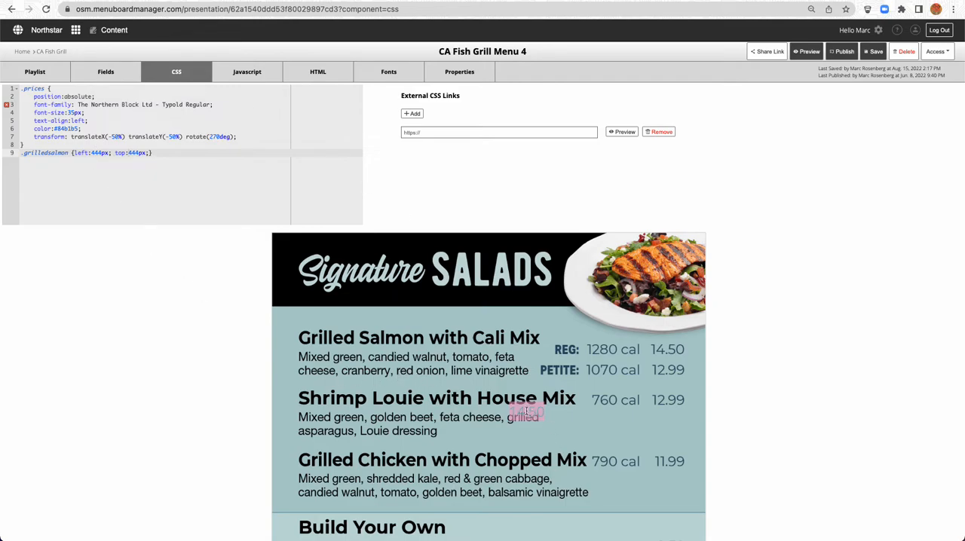
Reposition the grilled salmon price by setting the .grilledsalmon rule's left to 244px and top to 100px
{"action": "left_click", "coordinate": [92, 152]}
{"action": "key", "text": "BackSpace"}
{"action": "type", "text": "2"}
{"action": "left_click", "coordinate": [130, 153]}
{"action": "key", "text": "BackSpace"}
{"action": "type", "text": "1"}
{"action": "left_click", "coordinate": [134, 153]}
{"action": "key", "text": "Delete"}
{"action": "key", "text": "Delete"}
{"action": "type", "text": "00"}
Set the .grilledsalmon rule's left value to 288px
{"action": "left_click", "coordinate": [97, 153]}
{"action": "key", "text": "BackSpace"}
{"action": "type", "text": "799"}
{"action": "key", "text": "shift+Left"}
{"action": "key", "text": "shift+Left"}
{"action": "type", "text": "88"}
Set the .grilledsalmon rule's top value to 94px and check the price's alignment over the printed 14.50 on the guide
{"action": "scroll", "coordinate": [482, 316], "scroll_direction": "down", "scroll_amount": 2}
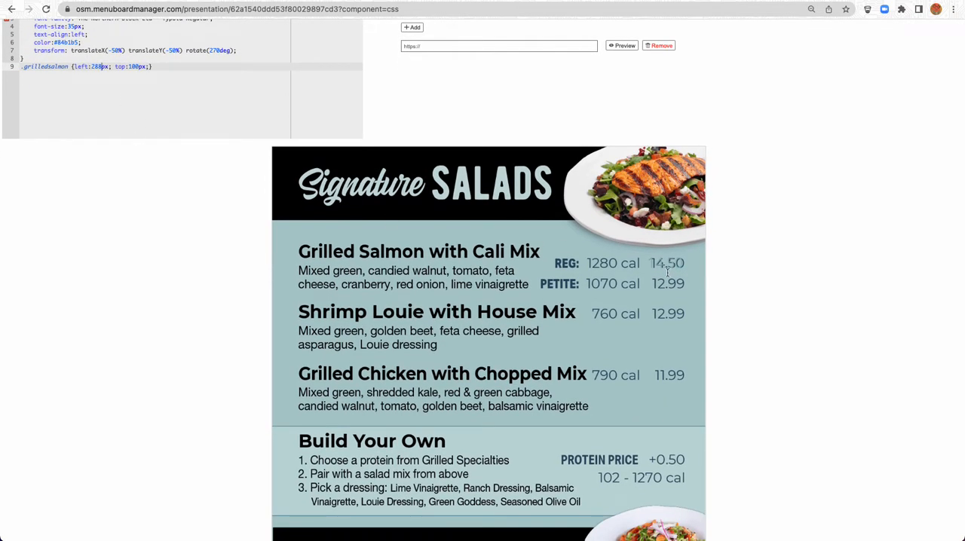
{"action": "left_click_drag", "start_coordinate": [128, 67], "coordinate": [138, 66]}
{"action": "type", "text": "92"}
{"action": "key", "text": "BackSpace"}
{"action": "type", "text": "4"}
{"action": "left_click_drag", "start_coordinate": [652, 259], "coordinate": [682, 263]}
{"action": "left_click", "coordinate": [681, 263]}
Change the text color in the .prices rule to red
{"action": "scroll", "coordinate": [211, 167], "scroll_direction": "up", "scroll_amount": 3}
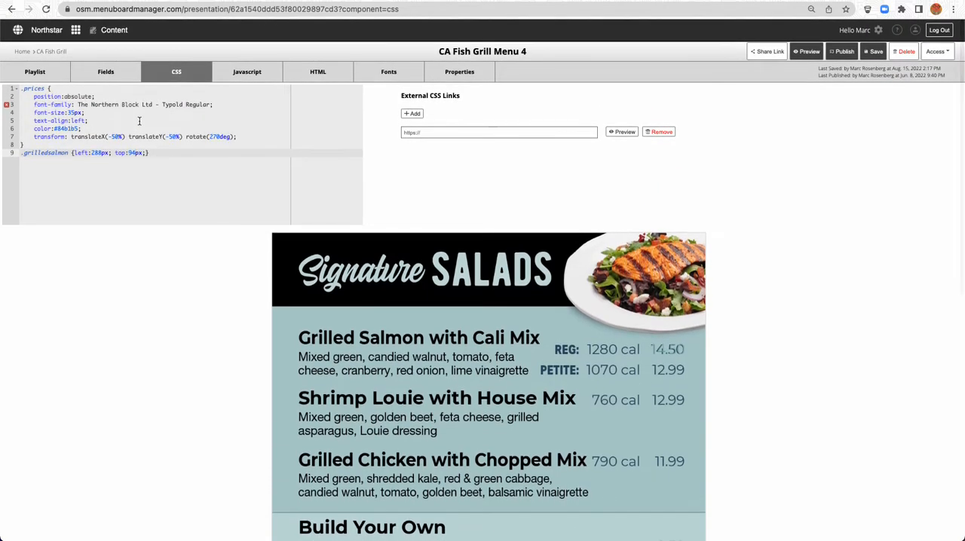
{"action": "left_click", "coordinate": [58, 129]}
{"action": "left_click_drag", "start_coordinate": [58, 129], "coordinate": [72, 129]}
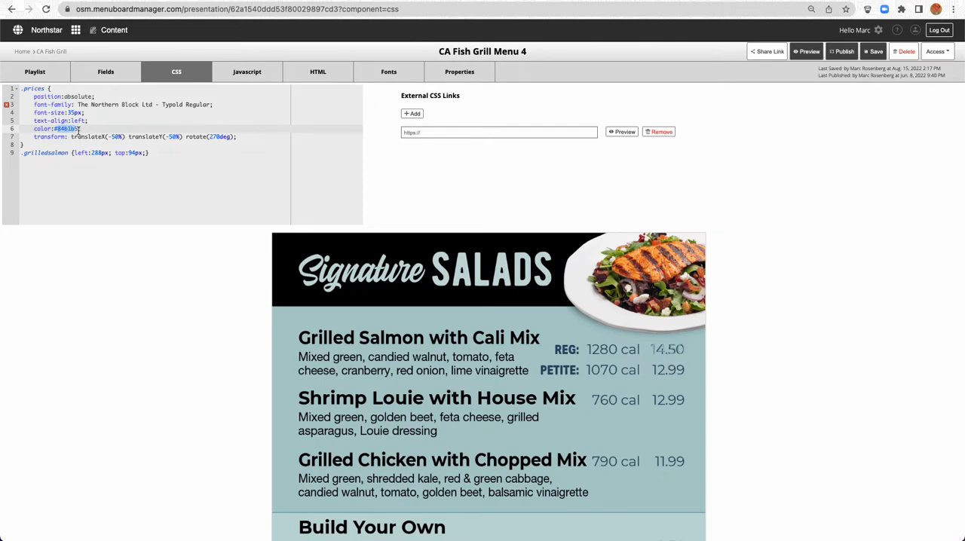
{"action": "left_click", "coordinate": [73, 130]}
{"action": "left_click_drag", "start_coordinate": [55, 131], "coordinate": [78, 130]}
{"action": "type", "text": "red"}
Set the .grilledsalmon rule's top value to 96px and check the price's alignment over the guide
{"action": "left_click", "coordinate": [133, 153]}
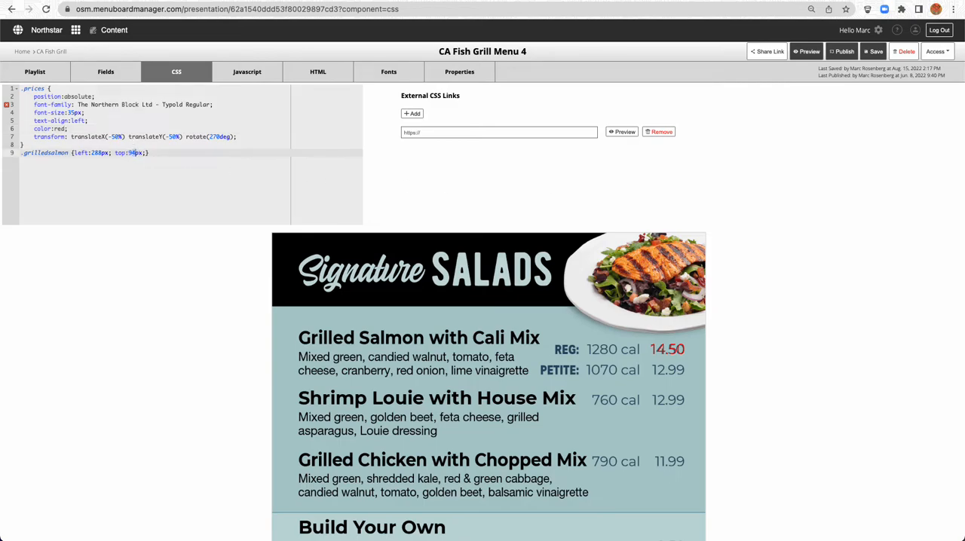
{"action": "type", "text": "5"}
{"action": "type", "text": "6"}
{"action": "scroll", "coordinate": [440, 259], "scroll_direction": "down", "scroll_amount": 1}
{"action": "scroll", "coordinate": [186, 299], "scroll_direction": "up", "scroll_amount": 1}
Rename the .grilledsalmon selector to .grilledsalmonreg and duplicate its rule below as .grilledsalmonpet
{"action": "left_click", "coordinate": [67, 153]}
{"action": "type", "text": "red"}
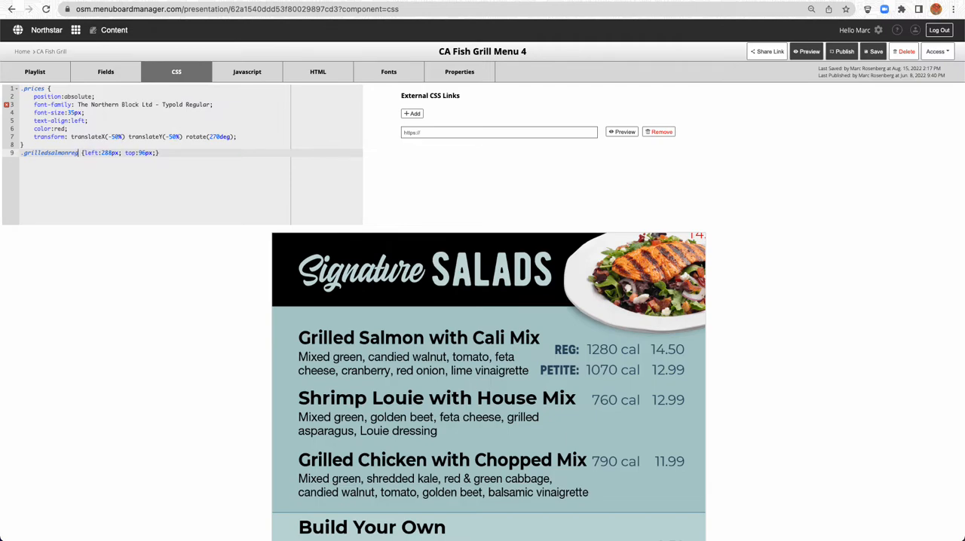
{"action": "left_click_drag", "start_coordinate": [177, 155], "coordinate": [16, 156]}
{"action": "key", "text": "super+c"}
{"action": "key", "text": "Right"}
{"action": "key", "text": "Return"}
{"action": "key", "text": "super+v"}
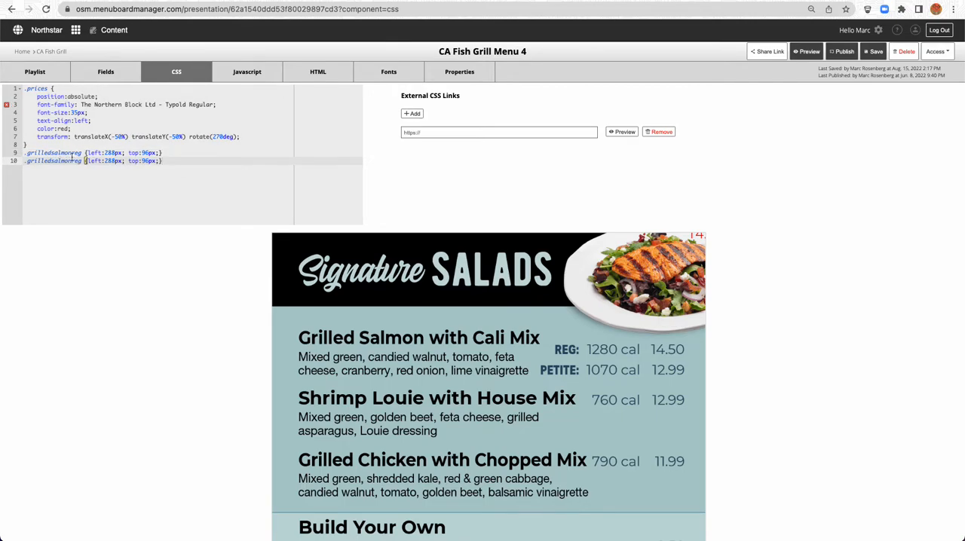
{"action": "left_click_drag", "start_coordinate": [72, 163], "coordinate": [81, 163]}
{"action": "type", "text": "pet"}
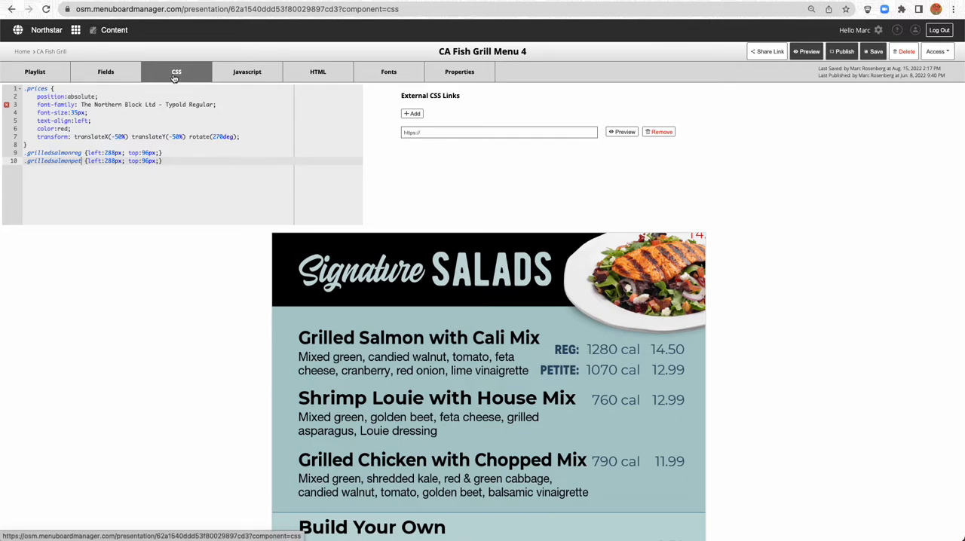
Change the grilled salmon price field's classes to "prices grilledsalmonreg"
{"action": "left_click", "coordinate": [117, 73]}
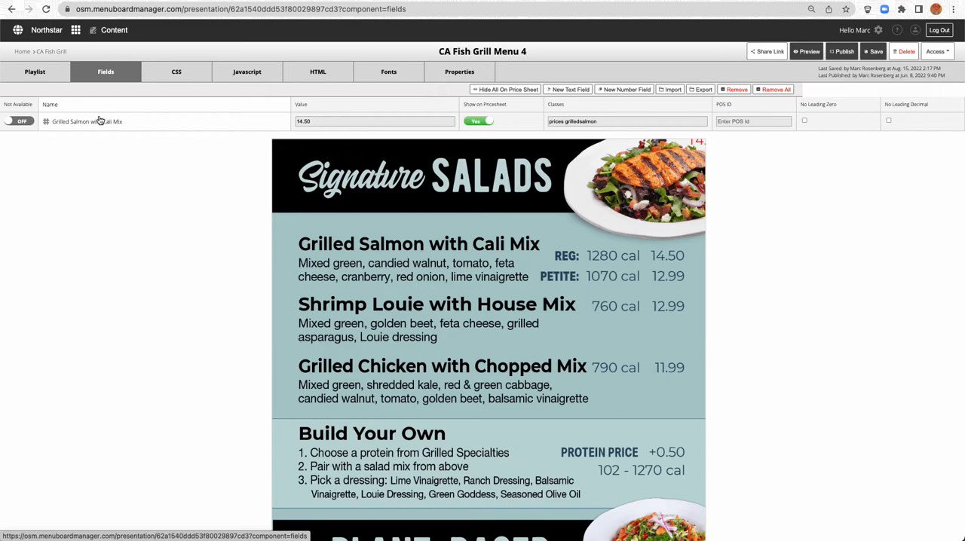
{"action": "left_click", "coordinate": [618, 121]}
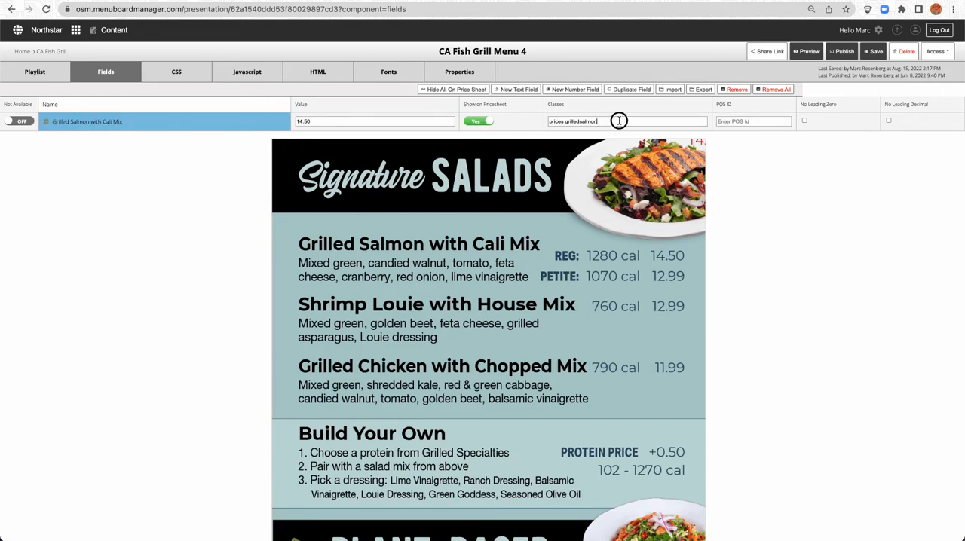
{"action": "type", "text": "reg"}
{"action": "key", "text": "Tab"}
Duplicate the grilled salmon field and name the copy "Grilled Salmon with Cali Mix Petite"
{"action": "left_click", "coordinate": [624, 90]}
{"action": "type", "text": "P"}
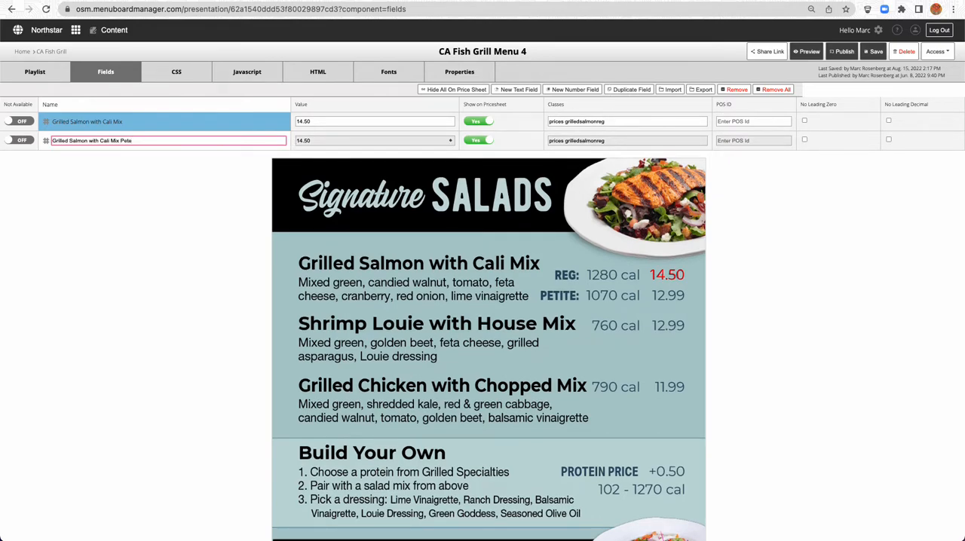
{"action": "type", "text": "etite"}
{"action": "key", "text": "Return"}
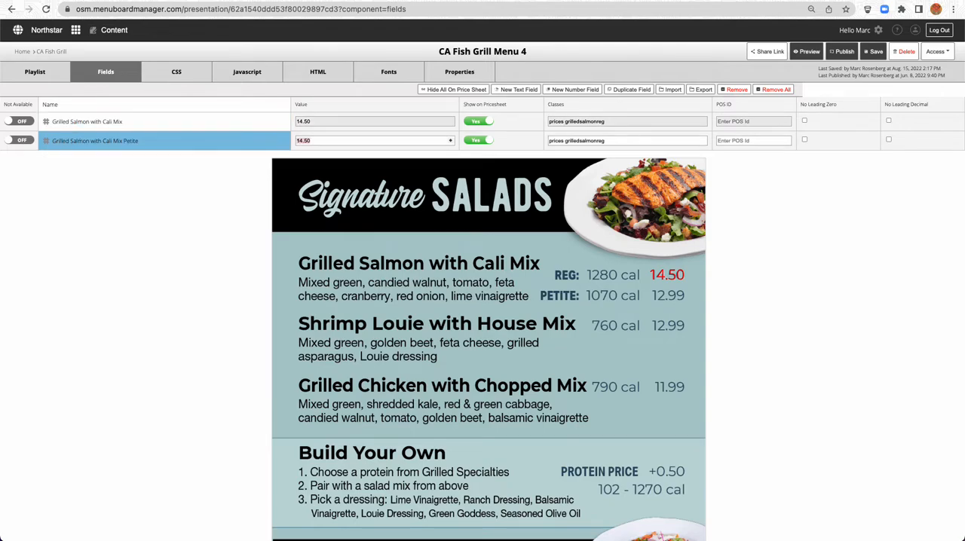
Rename the original grilled salmon field to "Grilled Salmon with Cali Mix Regular"
{"action": "left_click", "coordinate": [149, 123]}
{"action": "left_click", "coordinate": [140, 122]}
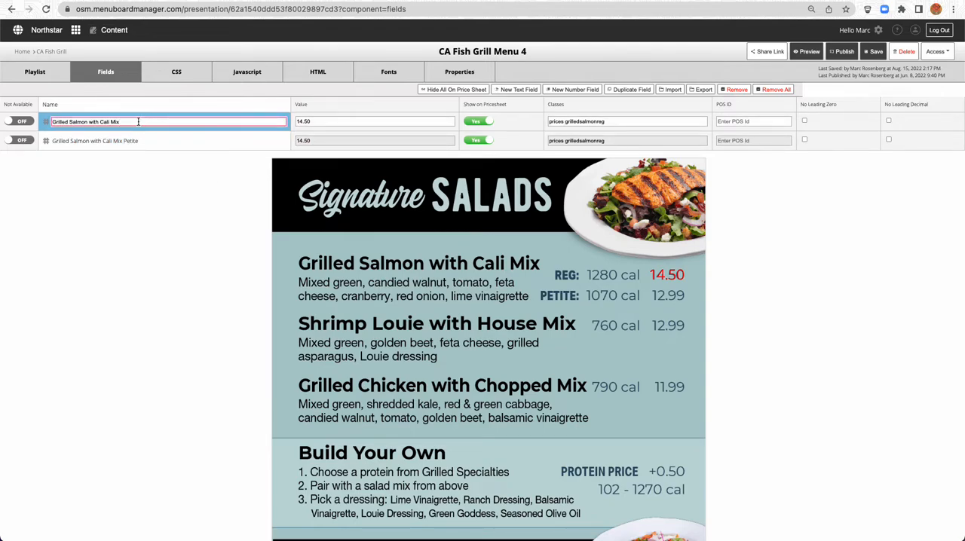
{"action": "type", "text": "Regular"}
{"action": "key", "text": "Tab"}
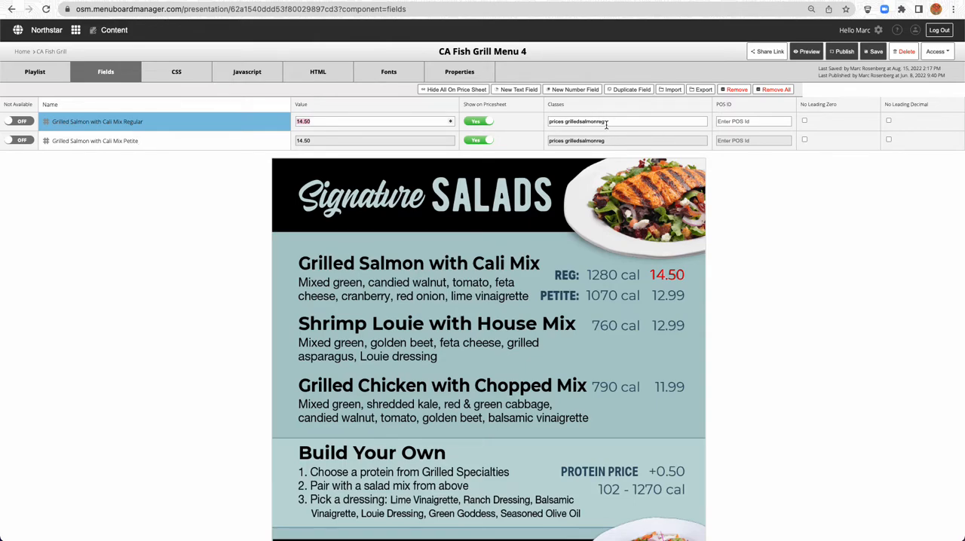
Set the value of the Grilled Salmon with Cali Mix Petite field to 12.99
{"action": "left_click", "coordinate": [106, 143]}
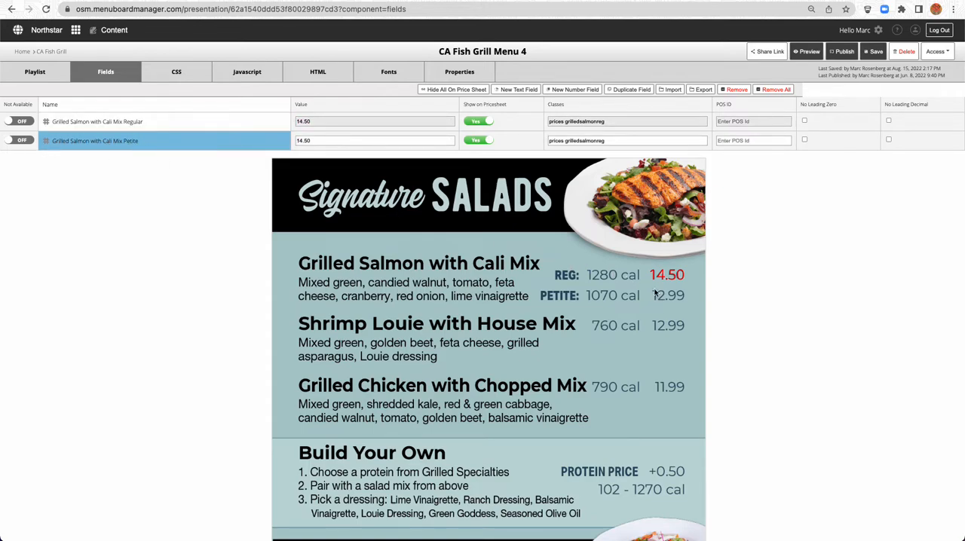
{"action": "left_click_drag", "start_coordinate": [300, 140], "coordinate": [325, 142]}
{"action": "type", "text": "2.99"}
{"action": "key", "text": "Tab"}
{"action": "left_click", "coordinate": [655, 274]}
Set the .grilledsalmonpet rule's left value to 320px in the CSS
{"action": "left_click", "coordinate": [187, 79]}
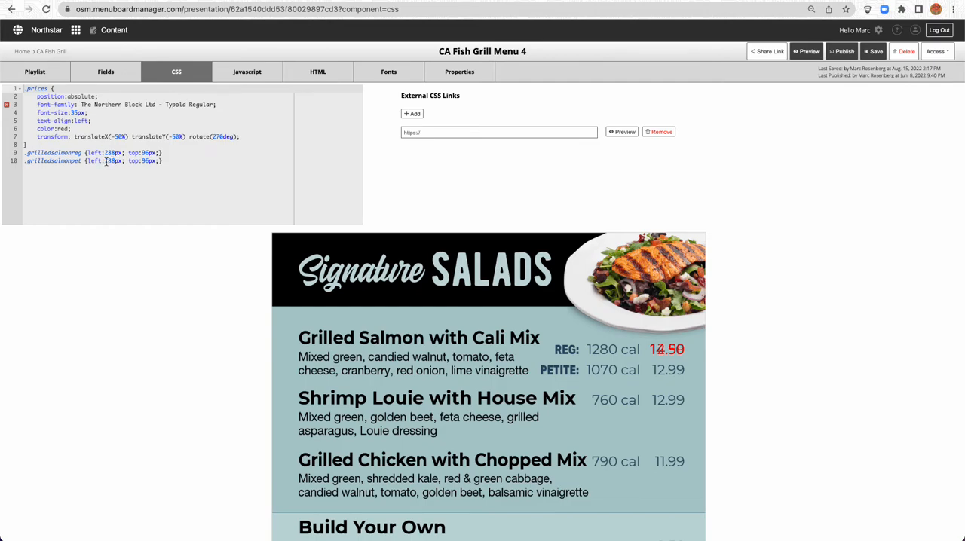
{"action": "left_click_drag", "start_coordinate": [106, 161], "coordinate": [115, 161]}
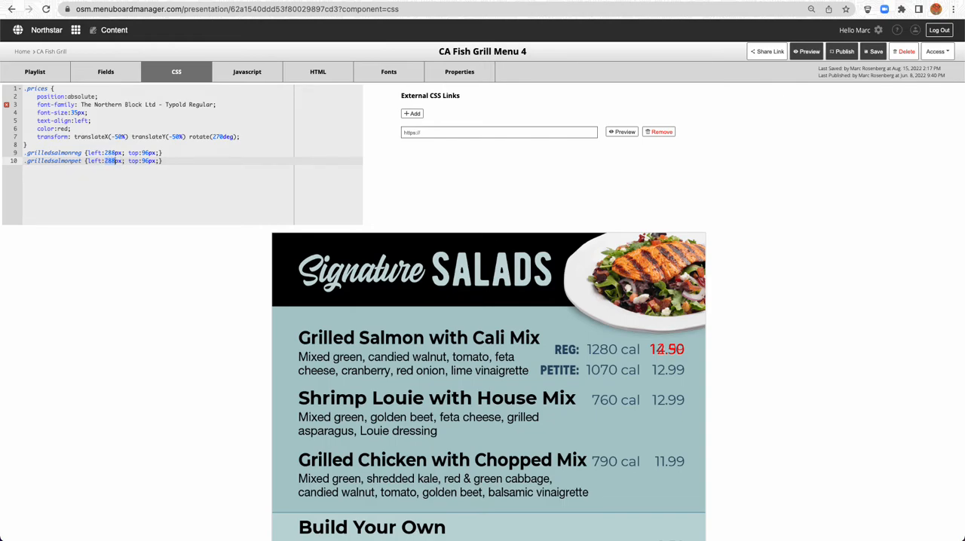
{"action": "type", "text": "320"}
Change the Petite field's classes to "prices grilledsalmonpet"
{"action": "left_click", "coordinate": [114, 76]}
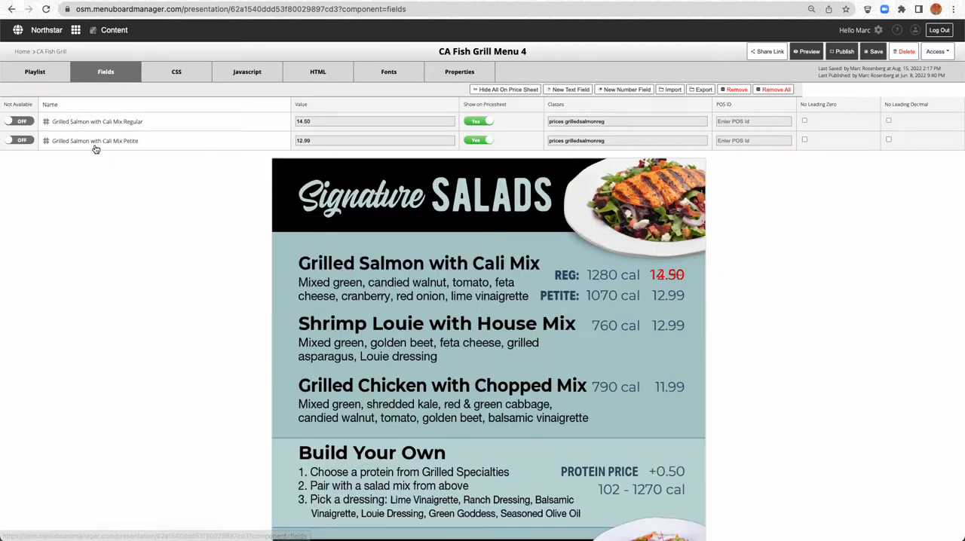
{"action": "left_click", "coordinate": [611, 141]}
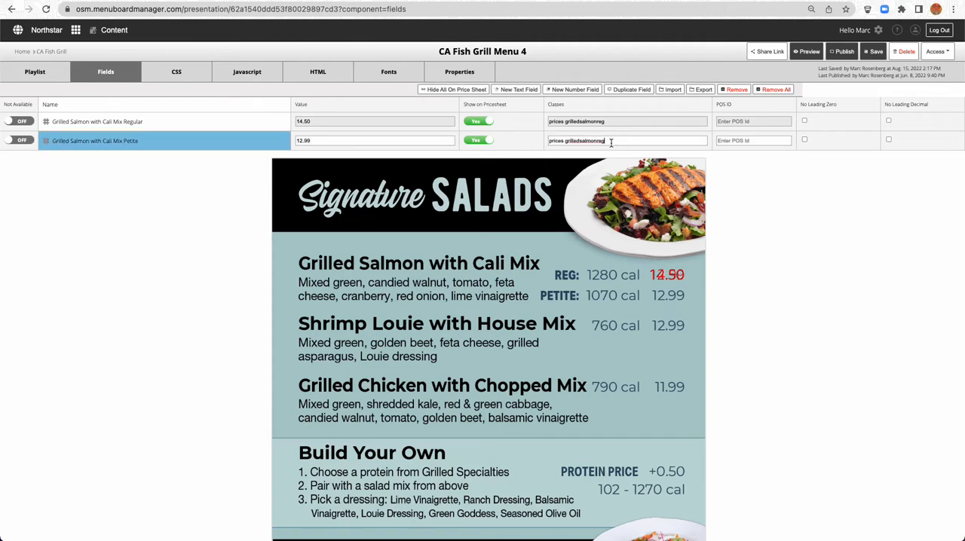
{"action": "key", "text": "BackSpace"}
{"action": "key", "text": "BackSpace"}
{"action": "key", "text": "BackSpace"}
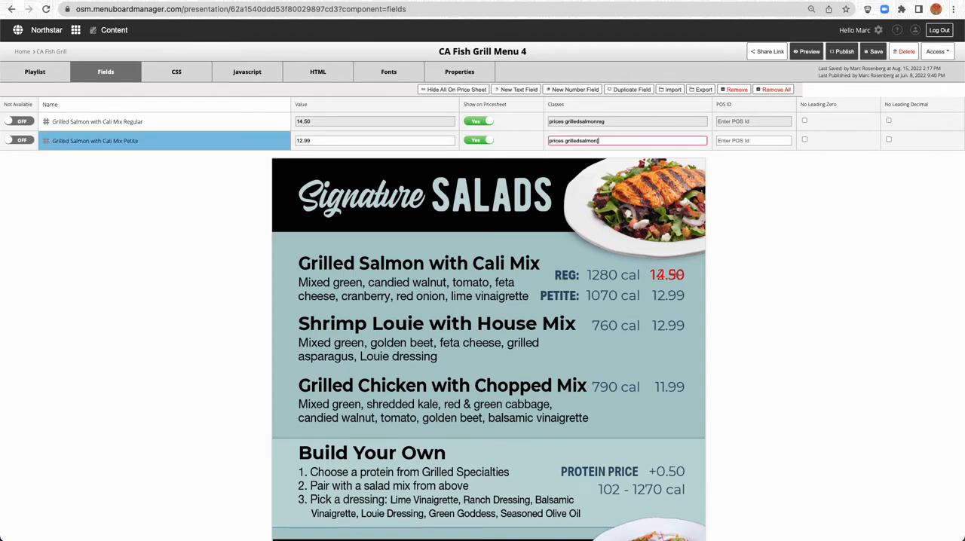
{"action": "key", "text": "Tab"}
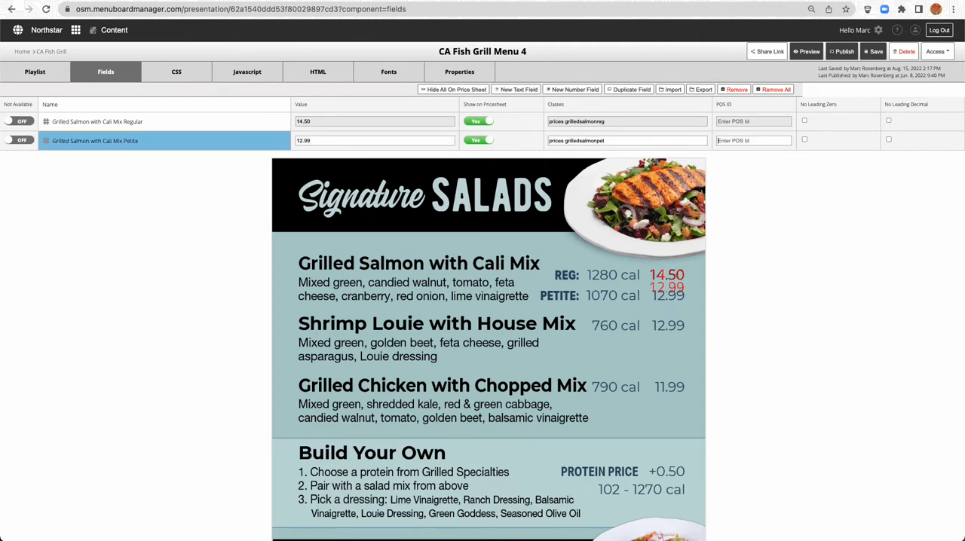
Set the .grilledsalmonpet rule's left value to 340px and save the presentation
{"action": "left_click", "coordinate": [171, 74]}
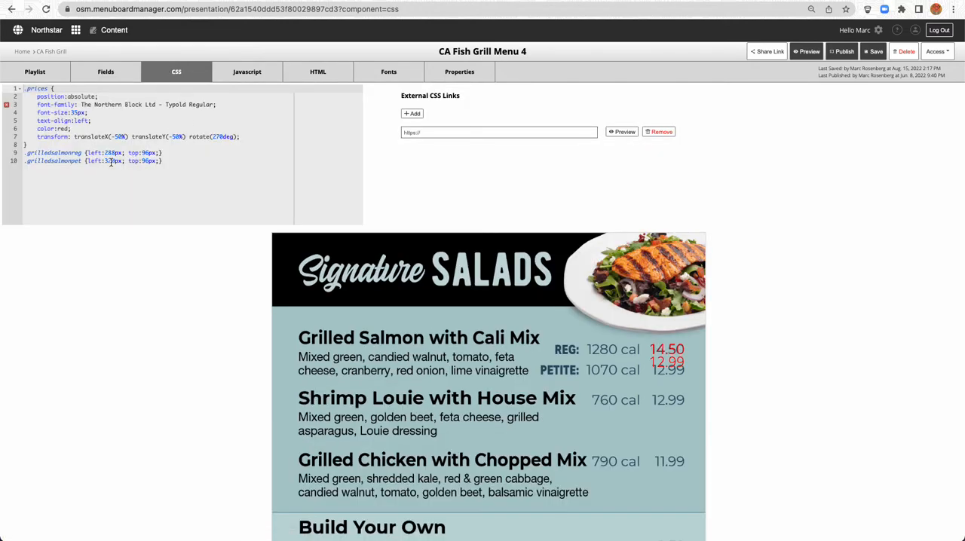
{"action": "double_click", "coordinate": [113, 160]}
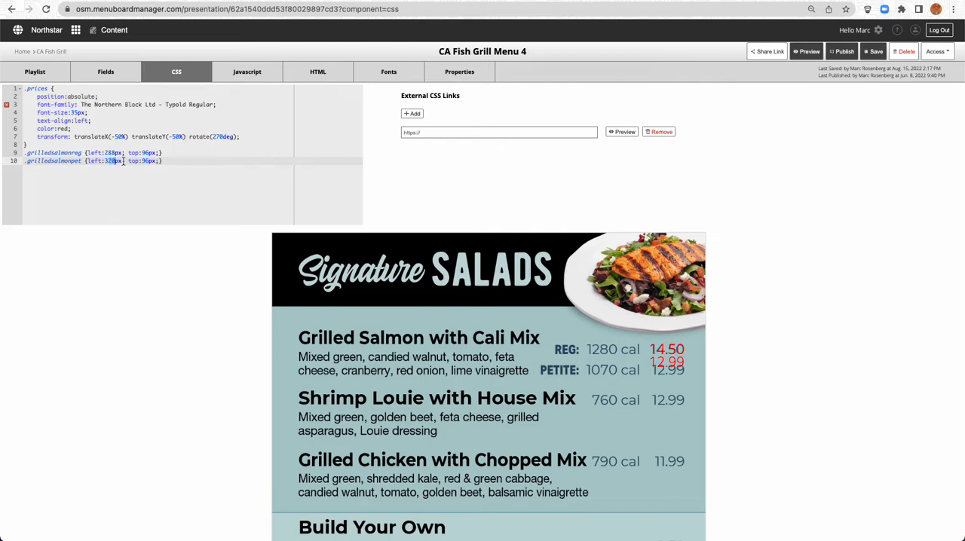
{"action": "type", "text": "340"}
{"action": "left_click", "coordinate": [875, 52]}
Duplicate the Petite field and name the copy "Shrimp Louie with House Mix"
{"action": "left_click", "coordinate": [104, 76]}
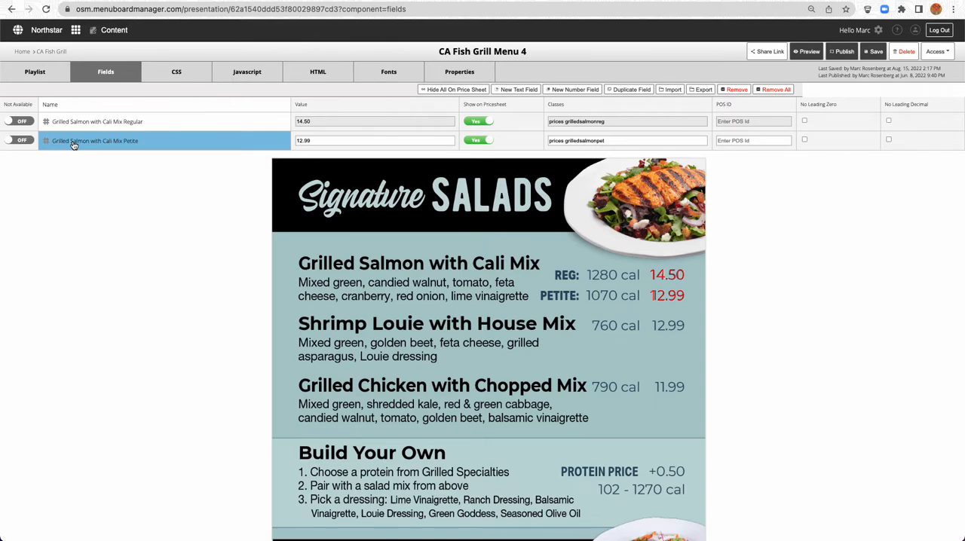
{"action": "scroll", "coordinate": [73, 145], "scroll_direction": "down", "scroll_amount": 1}
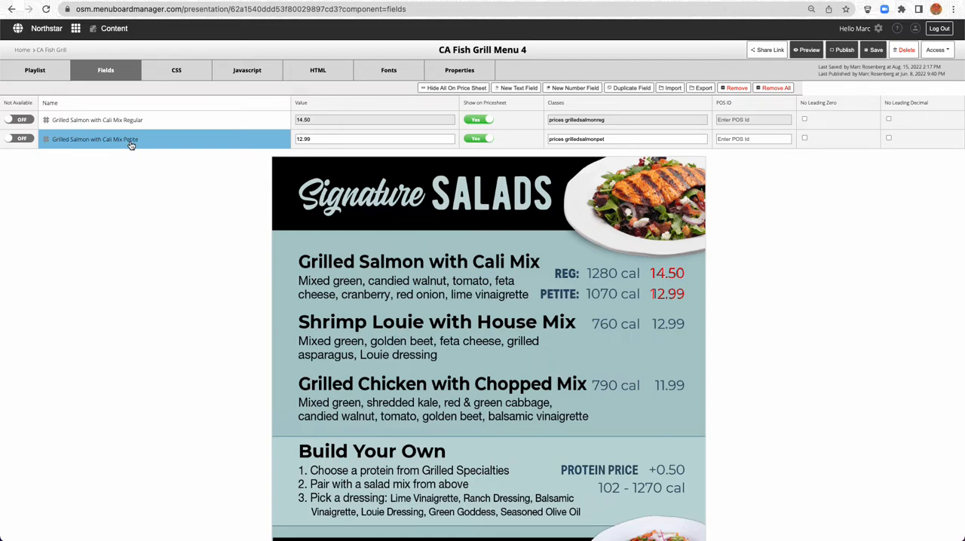
{"action": "left_click", "coordinate": [632, 88]}
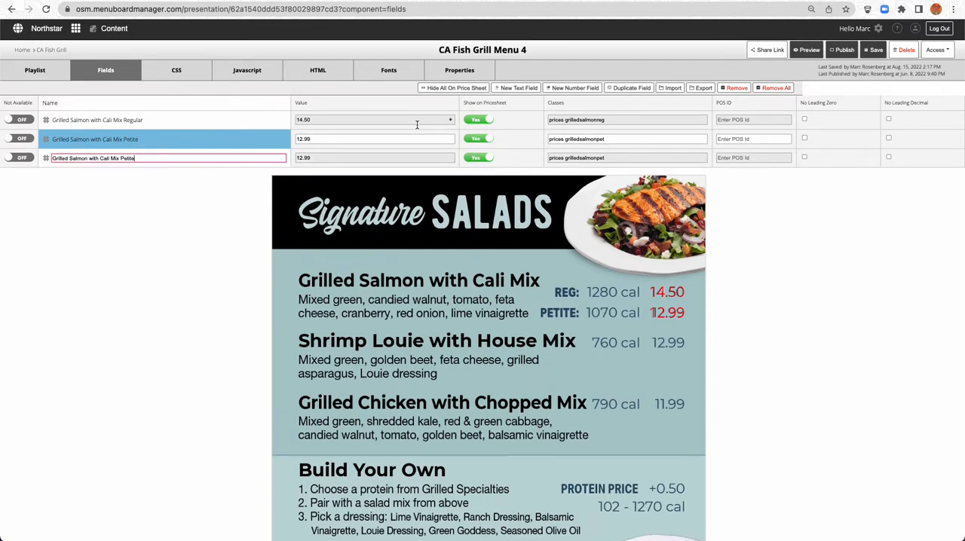
{"action": "key", "text": "super+a"}
{"action": "type", "text": "Shrimp Louie with House Mix"}
{"action": "key", "text": "Tab"}
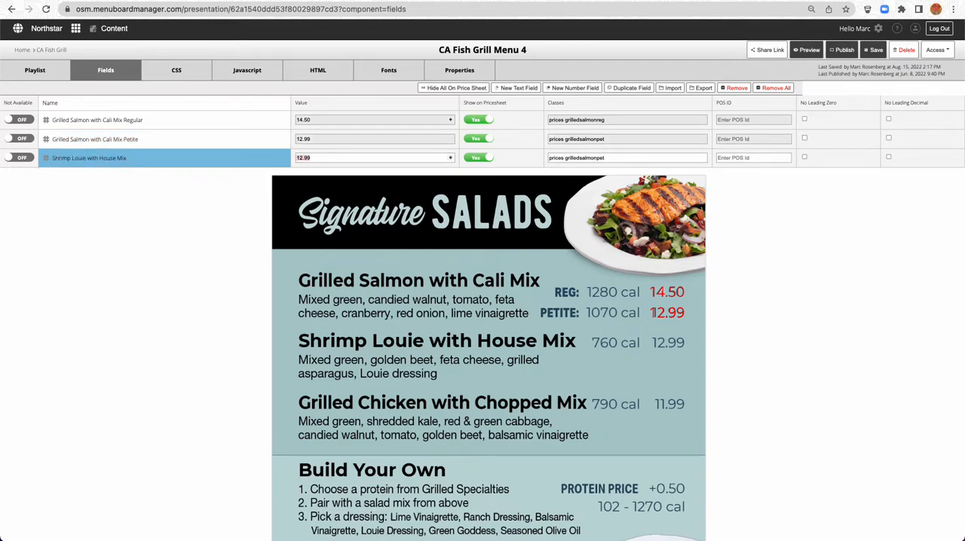
Change the Shrimp Louie field's classes to "prices shrimplouie"
{"action": "key", "text": "Tab"}
{"action": "key", "text": "Right"}
{"action": "key", "text": "BackSpace"}
{"action": "key", "text": "BackSpace"}
{"action": "key", "text": "BackSpace"}
{"action": "key", "text": "BackSpace"}
{"action": "key", "text": "BackSpace"}
{"action": "key", "text": "BackSpace"}
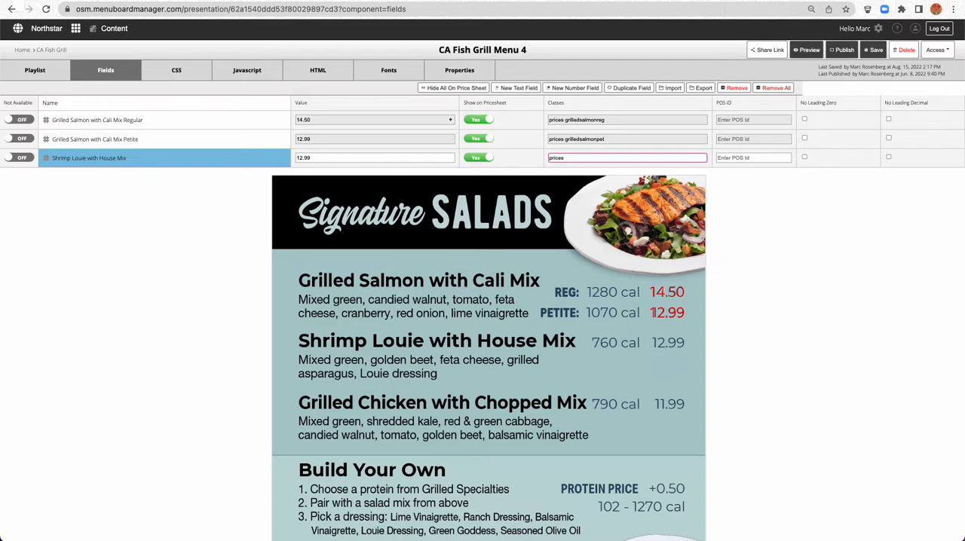
{"action": "type", "text": "shrimplouie"}
Add a .shrimplouie rule below .grilledsalmonpet, reusing its declarations {left:340px; top:96px;}
{"action": "left_click", "coordinate": [564, 158], "text": "shift"}
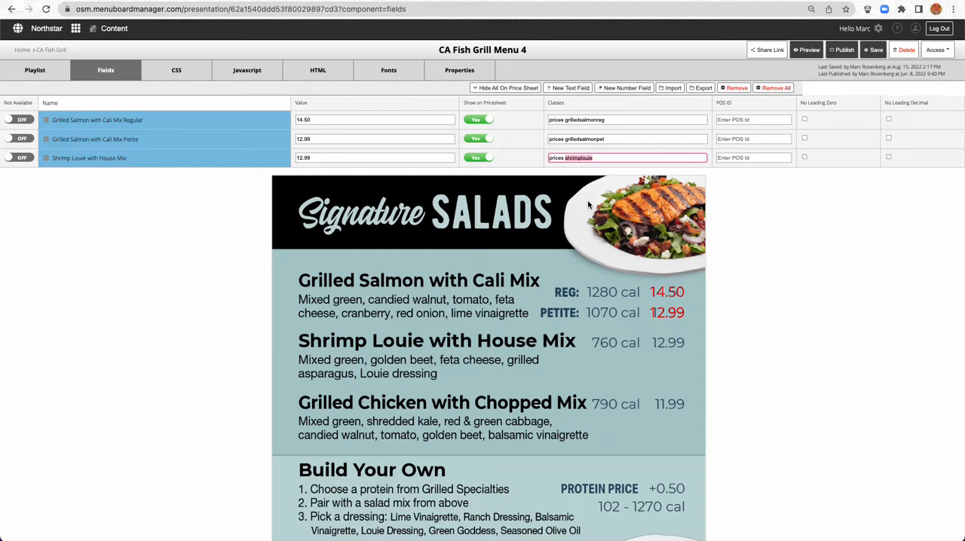
{"action": "left_click", "coordinate": [158, 73]}
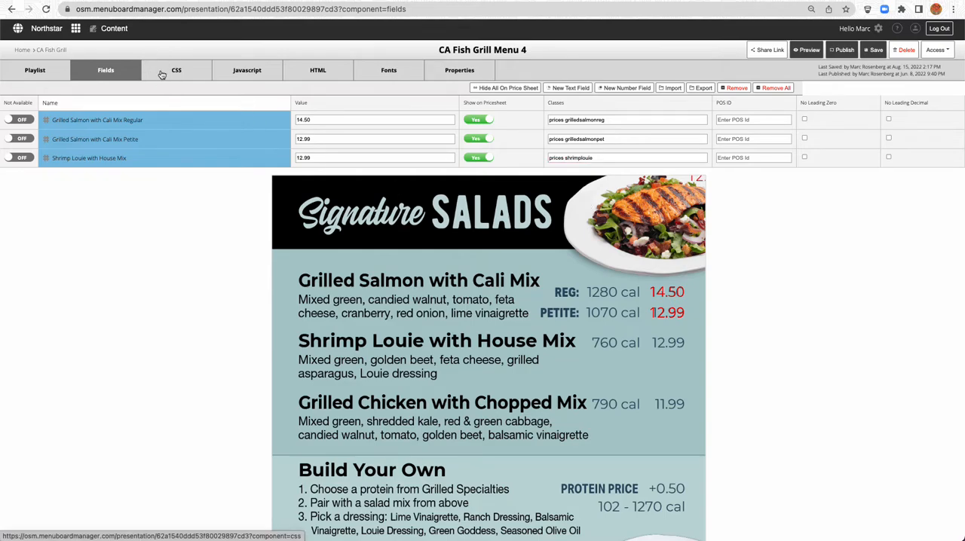
{"action": "left_click", "coordinate": [119, 168]}
{"action": "left_click", "coordinate": [85, 171]}
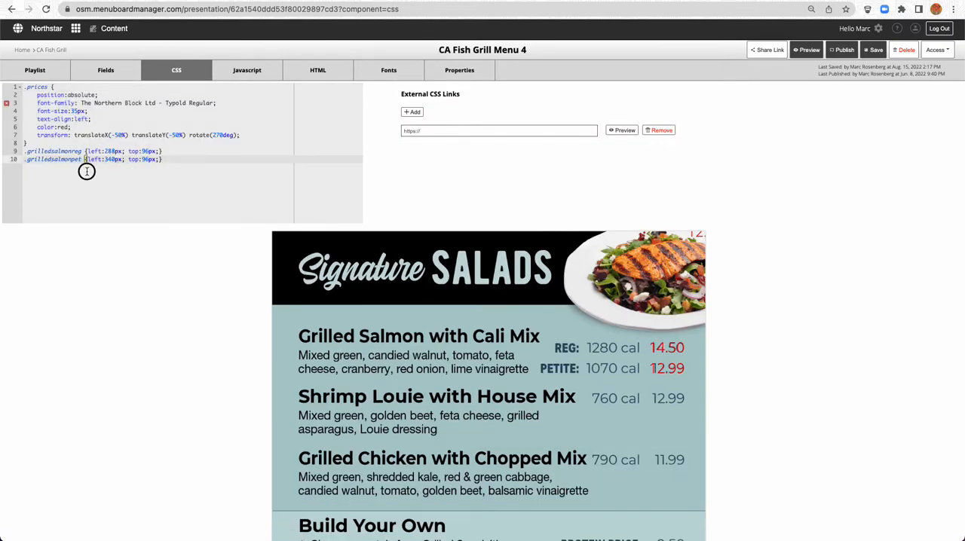
{"action": "key", "text": "Return"}
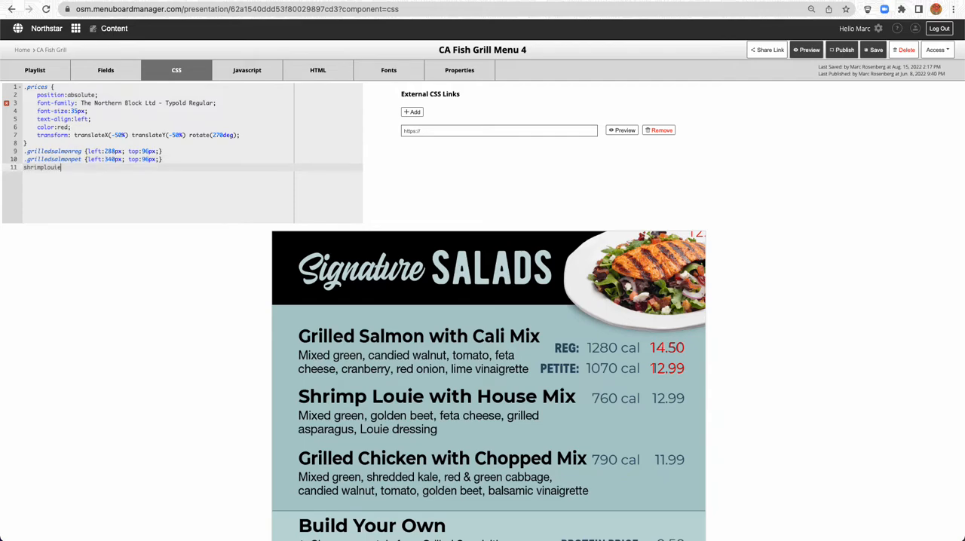
{"action": "type", "text": ".shrimplouie"}
{"action": "left_click", "coordinate": [81, 158]}
{"action": "left_click", "coordinate": [162, 157], "text": "shift"}
{"action": "key", "text": "ctrl+c"}
{"action": "left_click", "coordinate": [85, 166]}
{"action": "key", "text": "ctrl+v"}
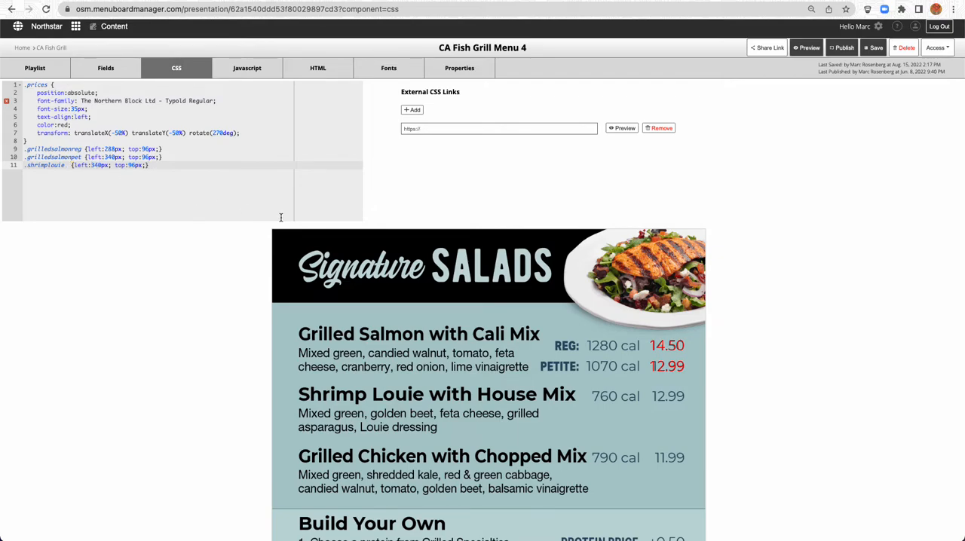
Adjust the .shrimplouie rule's left value to 415px to match the guide's price and save the presentation
{"action": "left_click_drag", "start_coordinate": [95, 166], "coordinate": [101, 165]}
{"action": "type", "text": "99"}
{"action": "left_click_drag", "start_coordinate": [101, 165], "coordinate": [91, 165]}
{"action": "type", "text": "420"}
{"action": "key", "text": "shift+Left"}
{"action": "key", "text": "shift+Left"}
{"action": "type", "text": "15"}
{"action": "left_click", "coordinate": [876, 49]}
Duplicate the Shrimp Louie field and name the copy "Grilled Chicken with Chopped Mix"
{"action": "left_click", "coordinate": [110, 70]}
{"action": "left_click", "coordinate": [79, 157]}
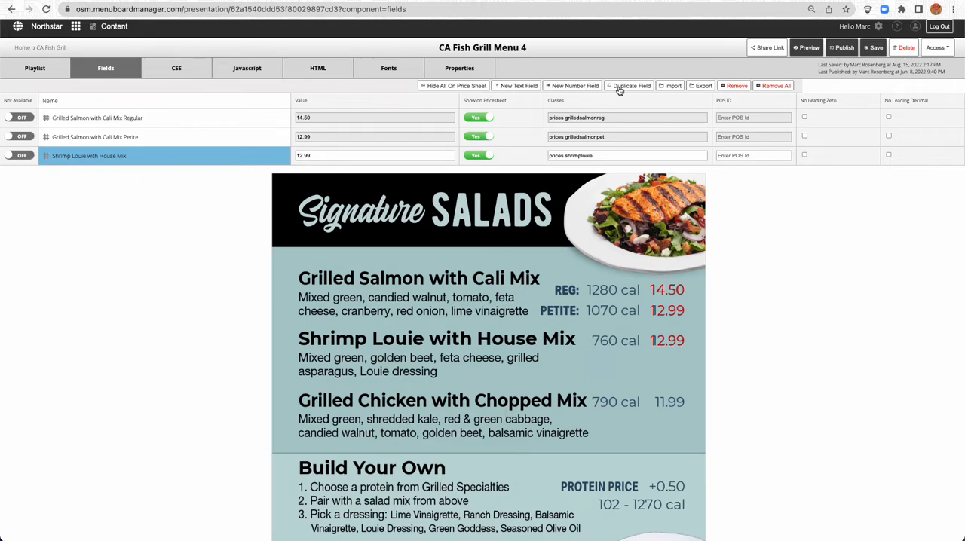
{"action": "left_click", "coordinate": [631, 85]}
{"action": "triple_click", "coordinate": [206, 172]}
{"action": "type", "text": "Grilled Chicken"}
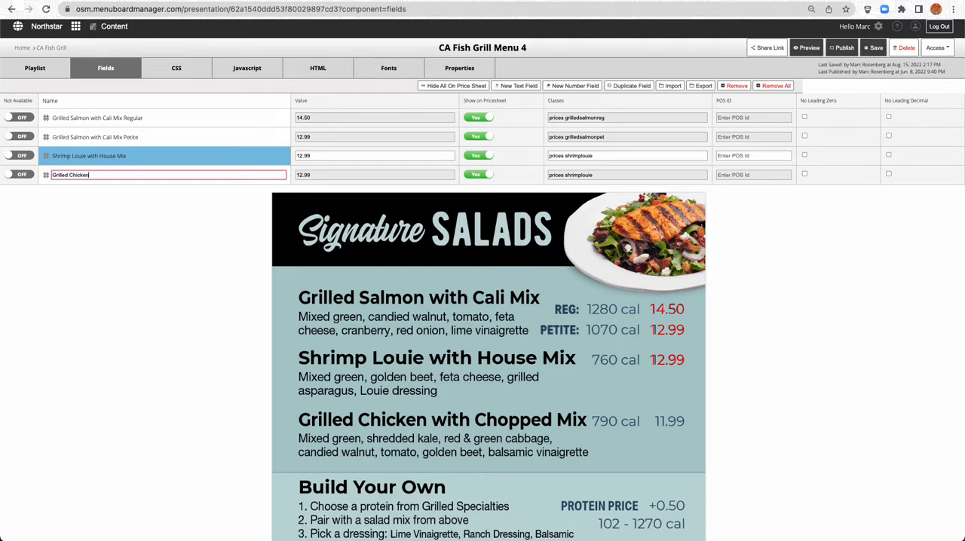
{"action": "type", "text": " with"}
{"action": "type", "text": "Chopped mix"}
{"action": "key", "text": "BackSpace"}
{"action": "key", "text": "BackSpace"}
{"action": "key", "text": "BackSpace"}
{"action": "type", "text": "Mix"}
{"action": "key", "text": "Tab"}
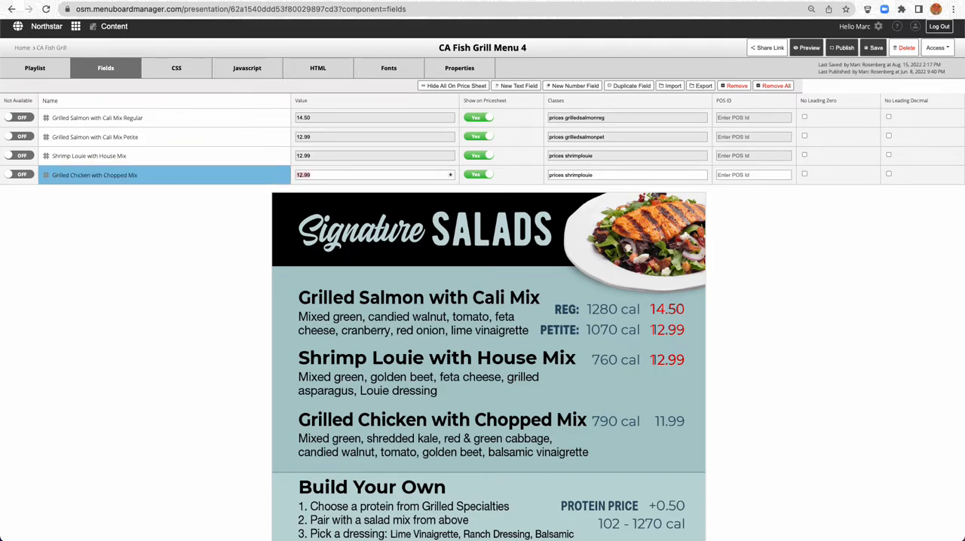
Set the Grilled Chicken with Chopped Mix field's value to 11.99 and its classes to "prices grilledchicken"
{"action": "type", "text": "11"}
{"action": "key", "text": "Tab"}
{"action": "key", "text": "Right"}
{"action": "key", "text": "shift+Left"}
{"action": "key", "text": "shift+Left"}
{"action": "key", "text": "shift+Left"}
{"action": "key", "text": "shift+Left"}
{"action": "key", "text": "shift+Left"}
{"action": "key", "text": "shift+Left"}
{"action": "key", "text": "shift+Left"}
{"action": "key", "text": "shift+Left"}
{"action": "key", "text": "shift+Left"}
{"action": "key", "text": "shift+Left"}
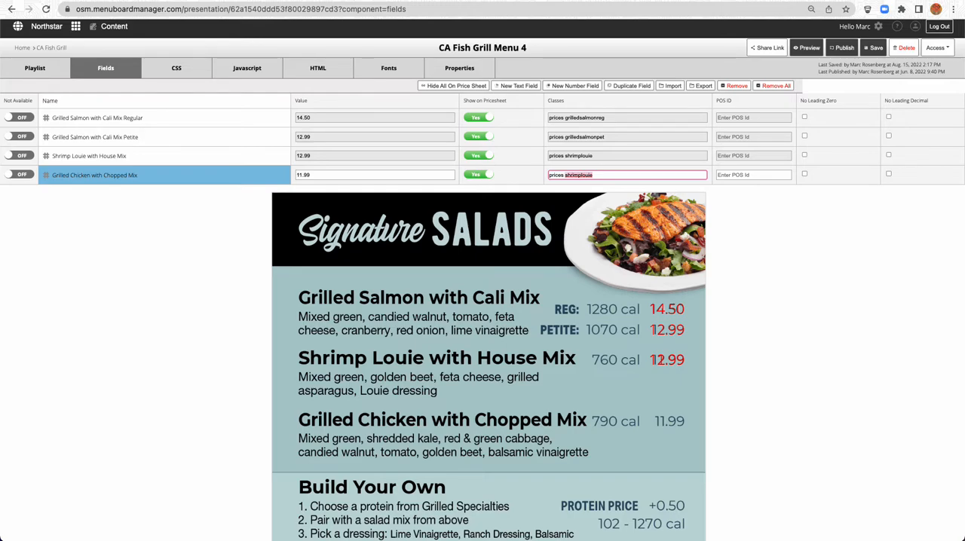
{"action": "type", "text": "grilledchicken"}
Add the selector .grilledchicken on a new CSS line below the .shrimplouie rule
{"action": "double_click", "coordinate": [566, 174]}
{"action": "key", "text": "cmd+c"}
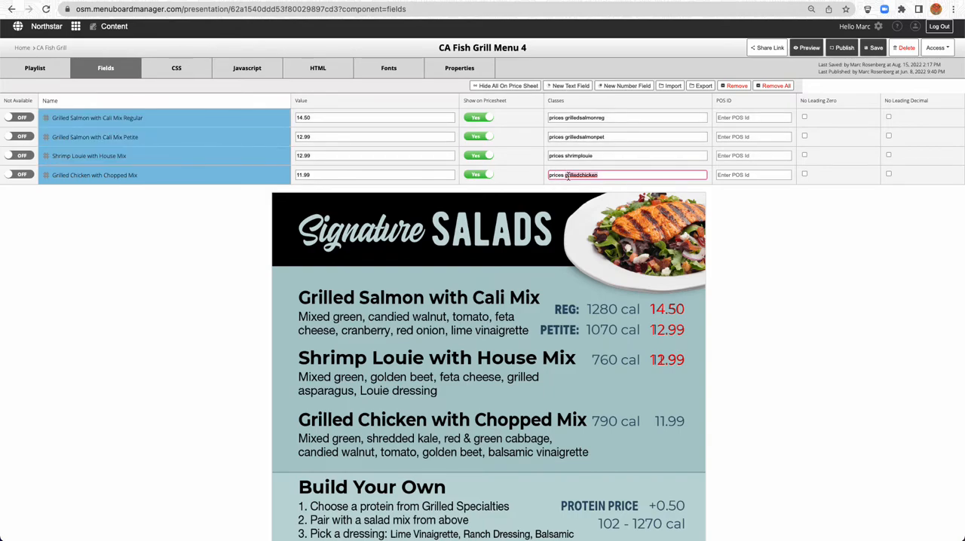
{"action": "left_click", "coordinate": [180, 72]}
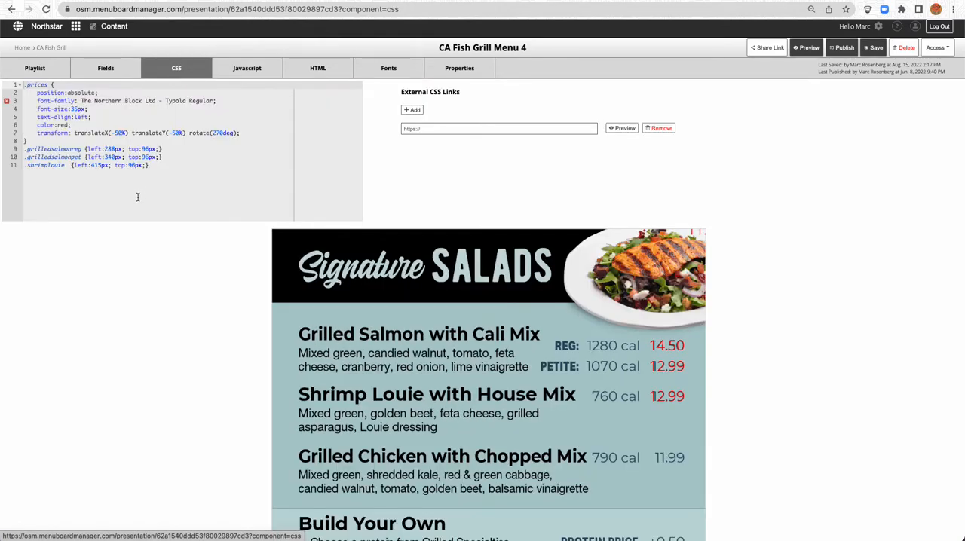
{"action": "left_click", "coordinate": [138, 197]}
{"action": "key", "text": "Return"}
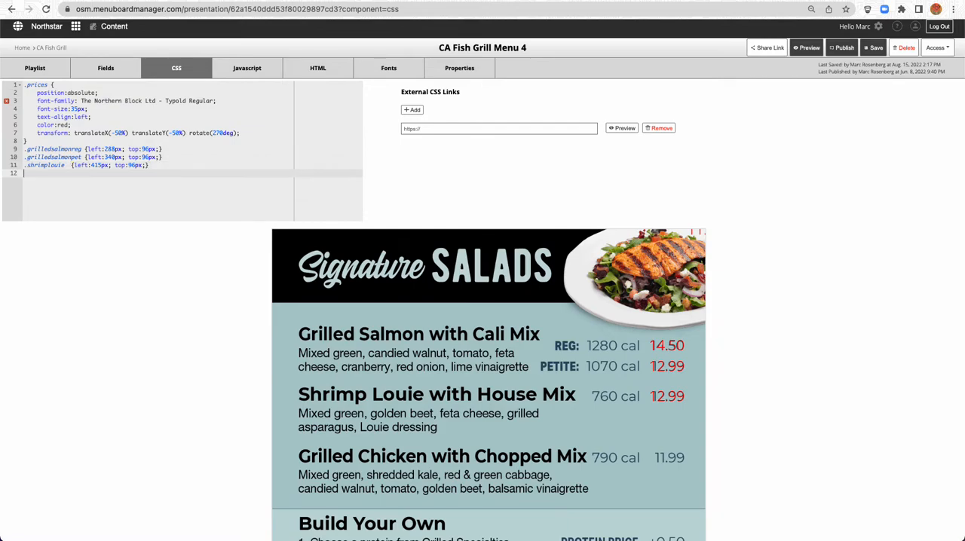
{"action": "type", "text": "."}
{"action": "key", "text": "cmd+v"}
Remove the extra space in the .shrimplouie rule and copy its declarations {left:415px; top:96px;} to .grilledchicken
{"action": "scroll", "coordinate": [145, 154], "scroll_direction": "up", "scroll_amount": 1}
{"action": "left_click", "coordinate": [71, 170]}
{"action": "key", "text": "BackSpace"}
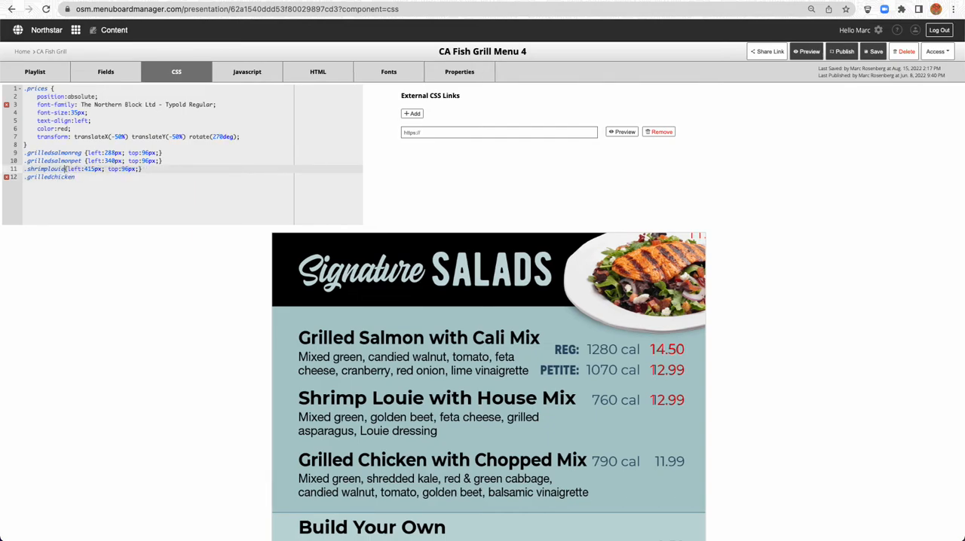
{"action": "left_click", "coordinate": [149, 170], "text": "shift"}
{"action": "key", "text": "ctrl+c"}
{"action": "left_click", "coordinate": [118, 177]}
{"action": "key", "text": "ctrl+v"}
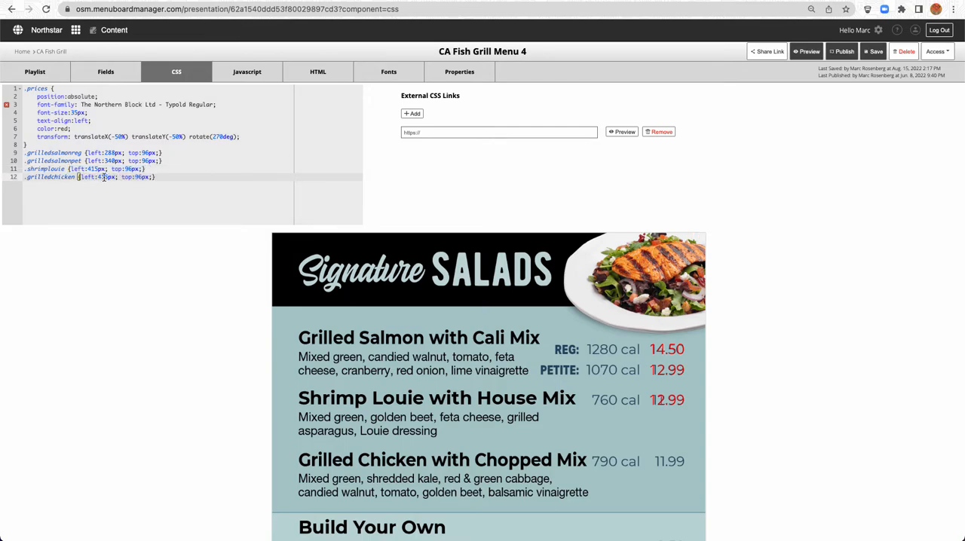
Adjust the .grilledchicken rule's left value to 567px to match the guide's price and save the presentation
{"action": "left_click", "coordinate": [99, 177]}
{"action": "double_click", "coordinate": [102, 177]}
{"action": "type", "text": "5"}
{"action": "type", "text": "88"}
{"action": "type", "text": "577"}
{"action": "type", "text": "0"}
{"action": "type", "text": "67"}
{"action": "left_click", "coordinate": [872, 52]}
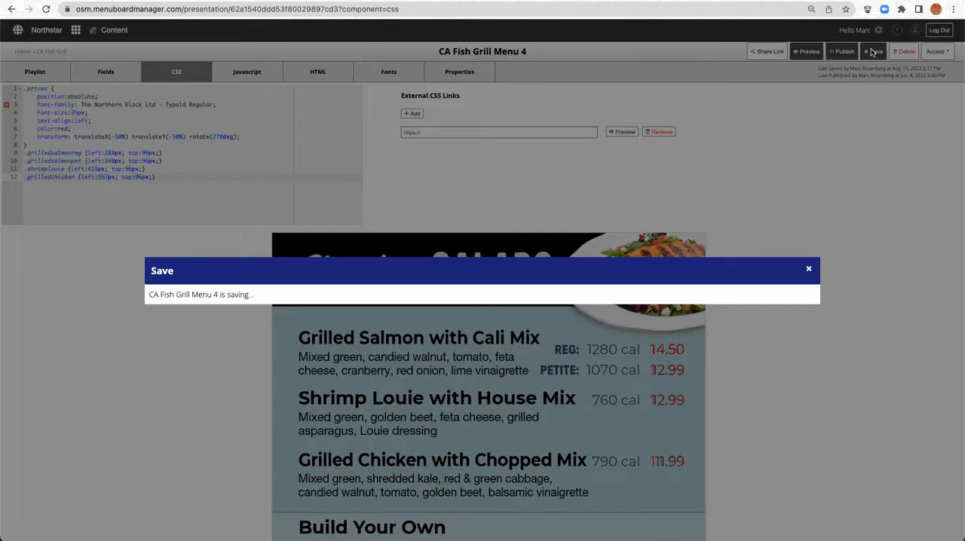
Duplicate the Grilled Chicken with Chopped Mix field and name the copy "Build your Own"
{"action": "scroll", "coordinate": [160, 332], "scroll_direction": "down", "scroll_amount": 3}
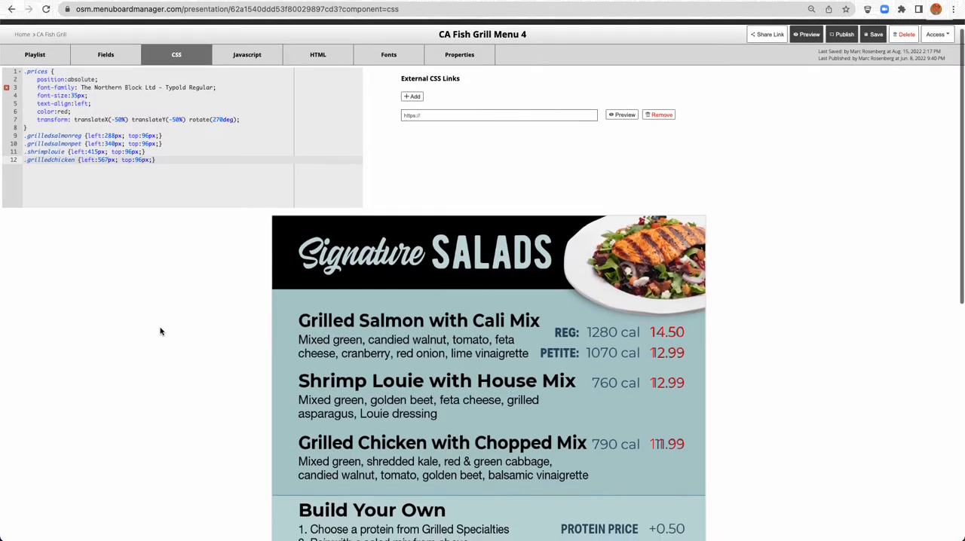
{"action": "scroll", "coordinate": [159, 332], "scroll_direction": "down", "scroll_amount": 2}
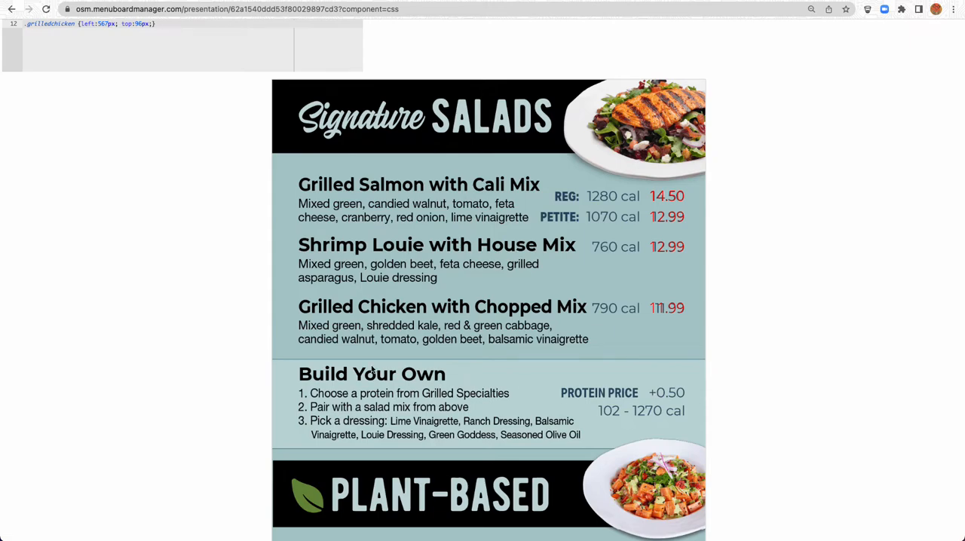
{"action": "scroll", "coordinate": [215, 347], "scroll_direction": "up", "scroll_amount": 5}
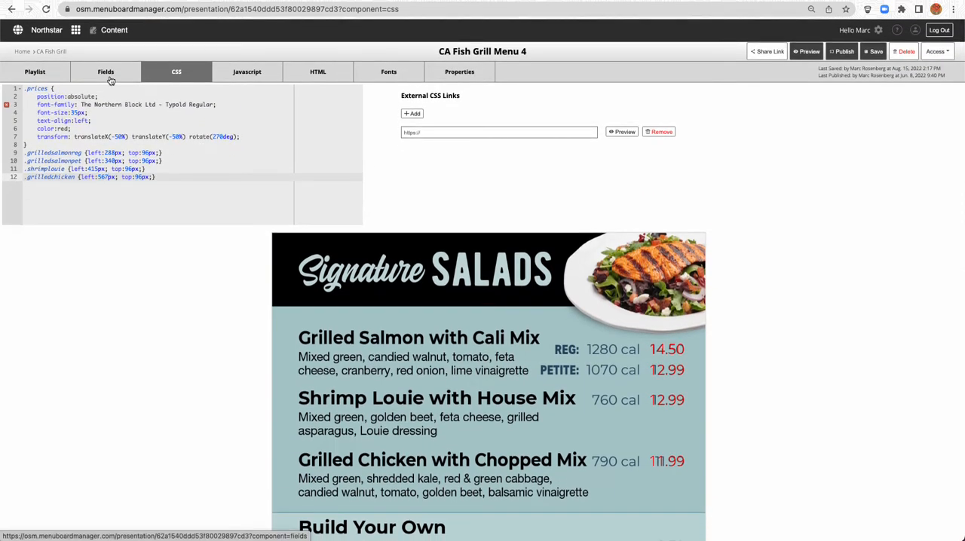
{"action": "left_click", "coordinate": [110, 78]}
{"action": "left_click", "coordinate": [91, 178]}
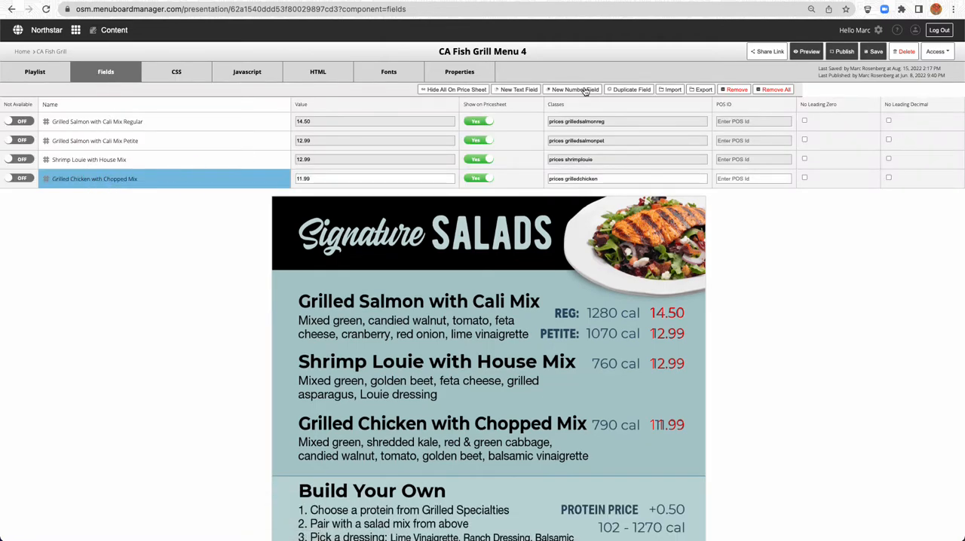
{"action": "left_click", "coordinate": [622, 90]}
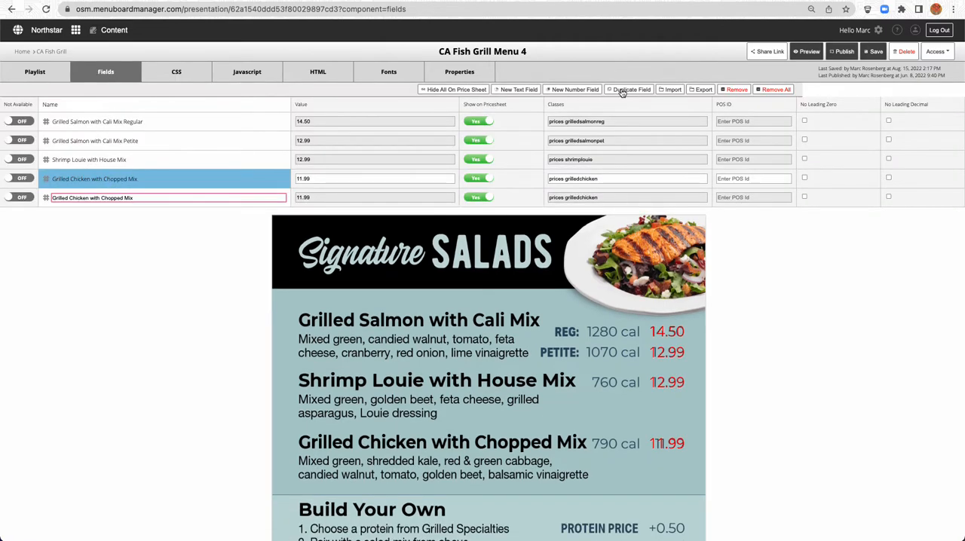
{"action": "type", "text": "Build your Own"}
{"action": "key", "text": "Tab"}
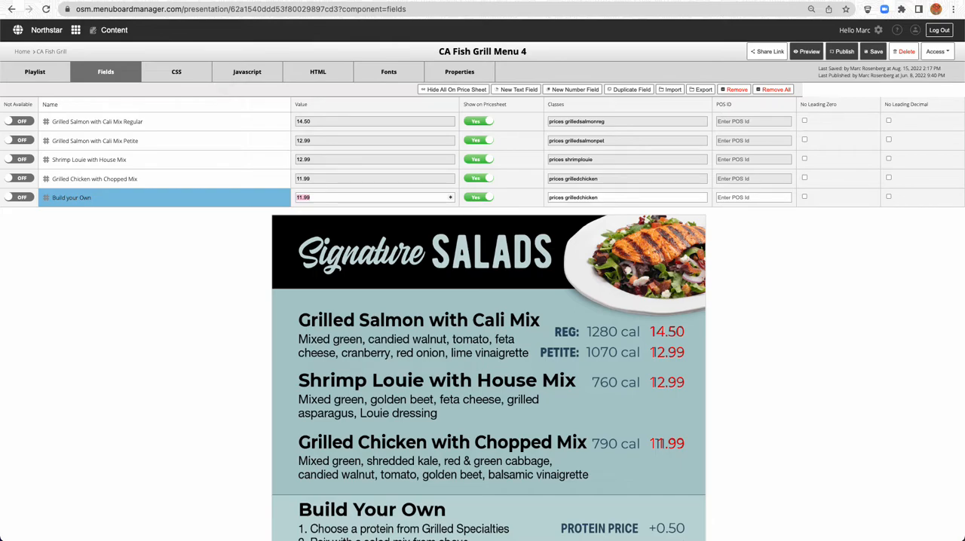
Set the Build your Own field's value to .50 and its classes to "prices byo"
{"action": "key", "text": "BackSpace"}
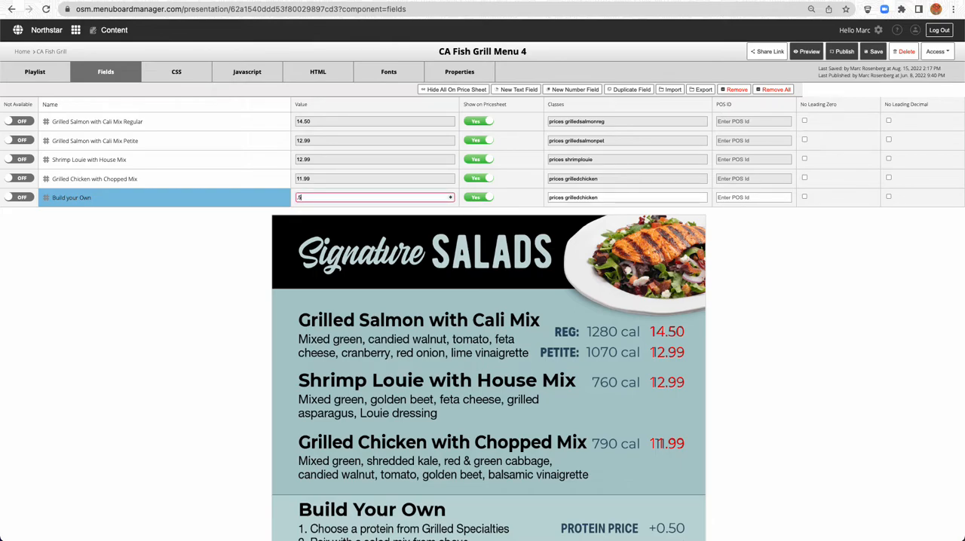
{"action": "key", "text": "Tab"}
{"action": "key", "text": "Right"}
{"action": "key", "text": "shift+Left"}
{"action": "key", "text": "shift+Left"}
{"action": "key", "text": "shift+Left"}
{"action": "key", "text": "shift+Left"}
{"action": "key", "text": "shift+Left"}
{"action": "key", "text": "shift+Left"}
{"action": "key", "text": "shift+Left"}
{"action": "key", "text": "shift+Left"}
{"action": "key", "text": "shift+Left"}
{"action": "key", "text": "shift+Left"}
{"action": "key", "text": "shift+Left"}
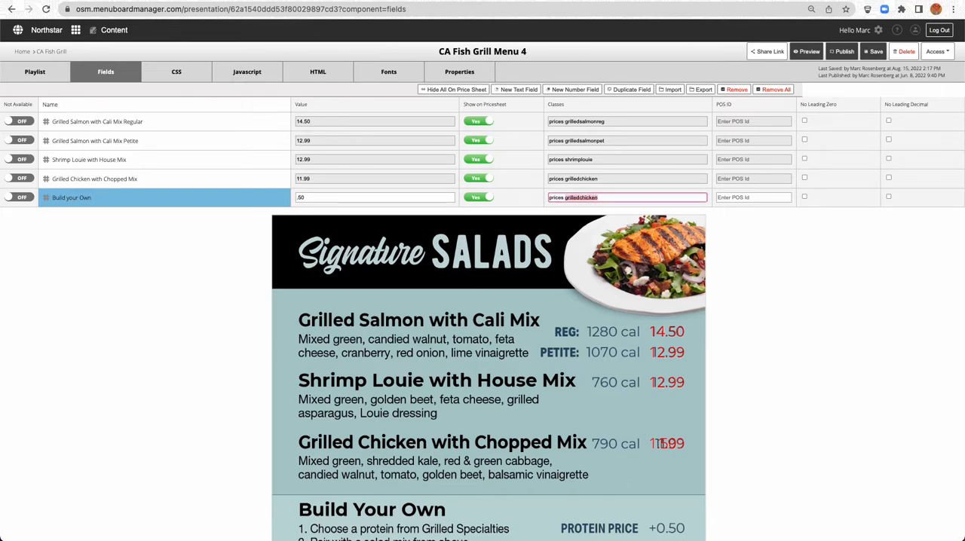
{"action": "type", "text": "b"}
Add a .byo rule below .grilledchicken in the CSS, reusing its declarations {left:567px; top:96px;}
{"action": "key", "text": "shift+Left"}
{"action": "key", "text": "shift+Left"}
{"action": "key", "text": "shift+Left"}
{"action": "left_click", "coordinate": [175, 69]}
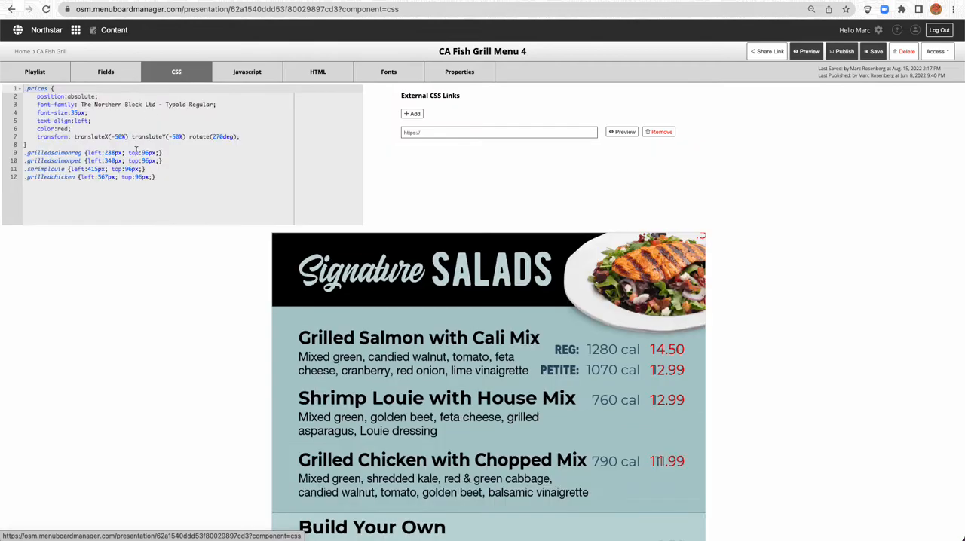
{"action": "left_click", "coordinate": [119, 200]}
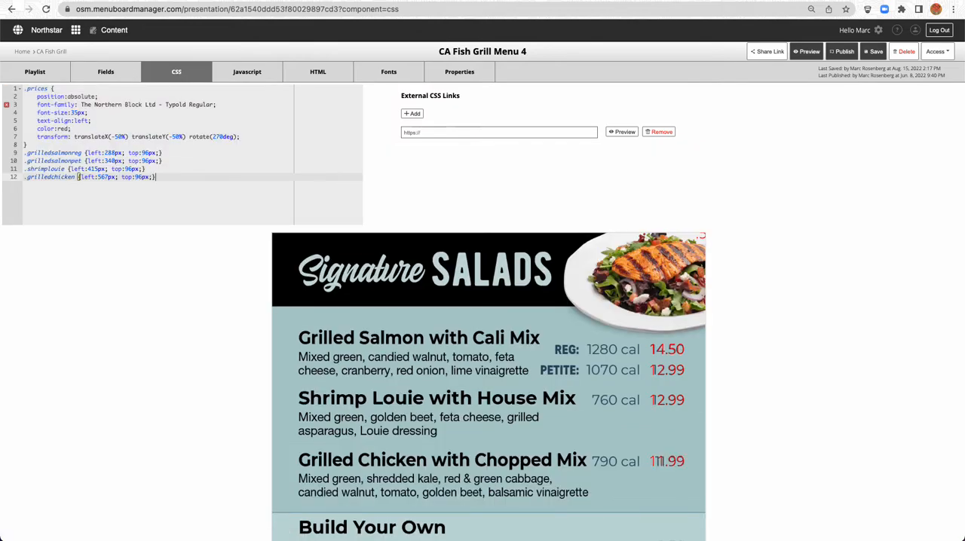
{"action": "key", "text": "Return"}
{"action": "type", "text": ".byo"}
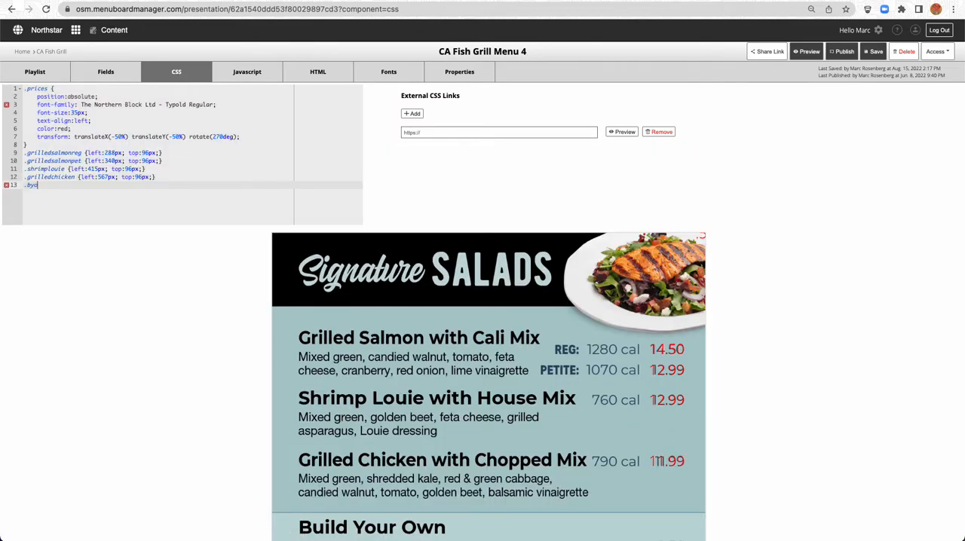
{"action": "left_click", "coordinate": [78, 177]}
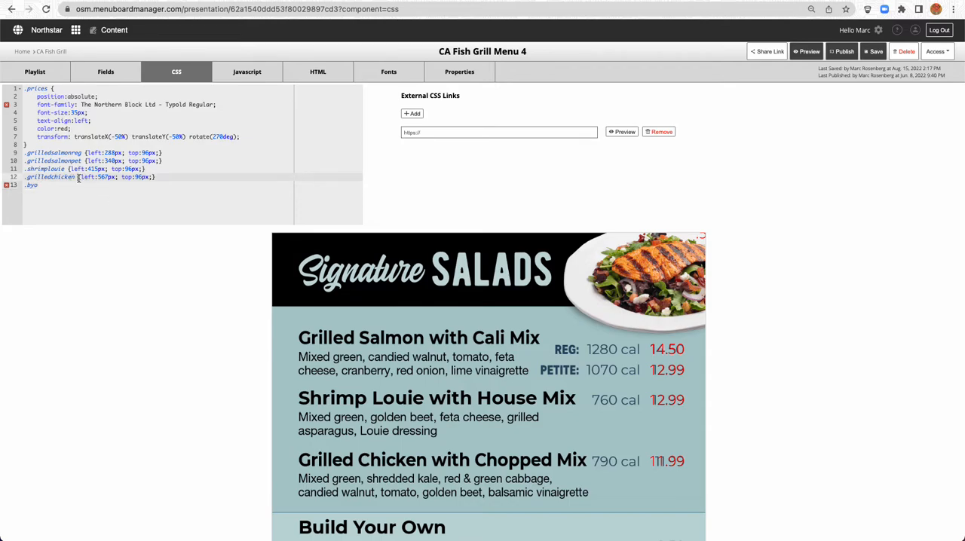
{"action": "left_click", "coordinate": [50, 185]}
{"action": "key", "text": "super+v"}
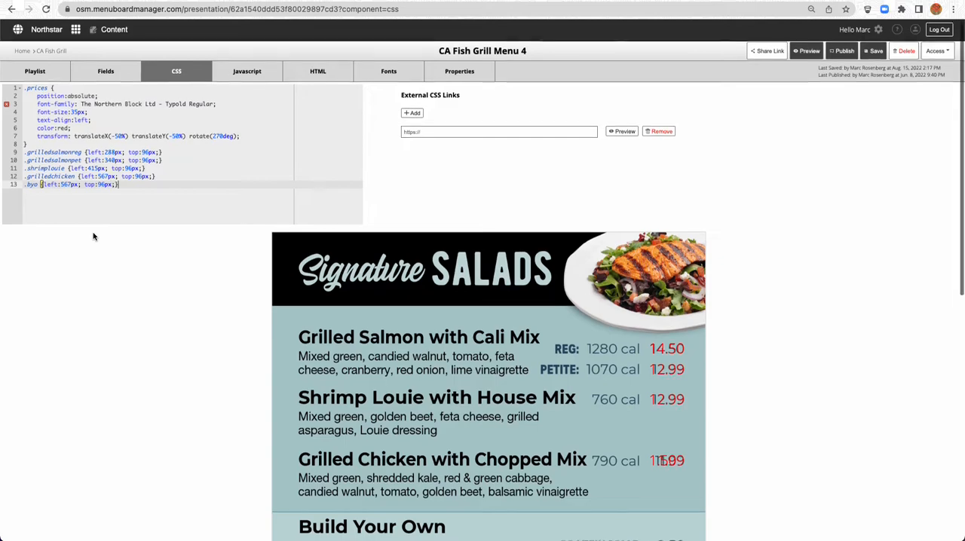
Adjust the .byo rule's left value to 777px to line up with the guide's protein price
{"action": "scroll", "coordinate": [93, 236], "scroll_direction": "down", "scroll_amount": 2}
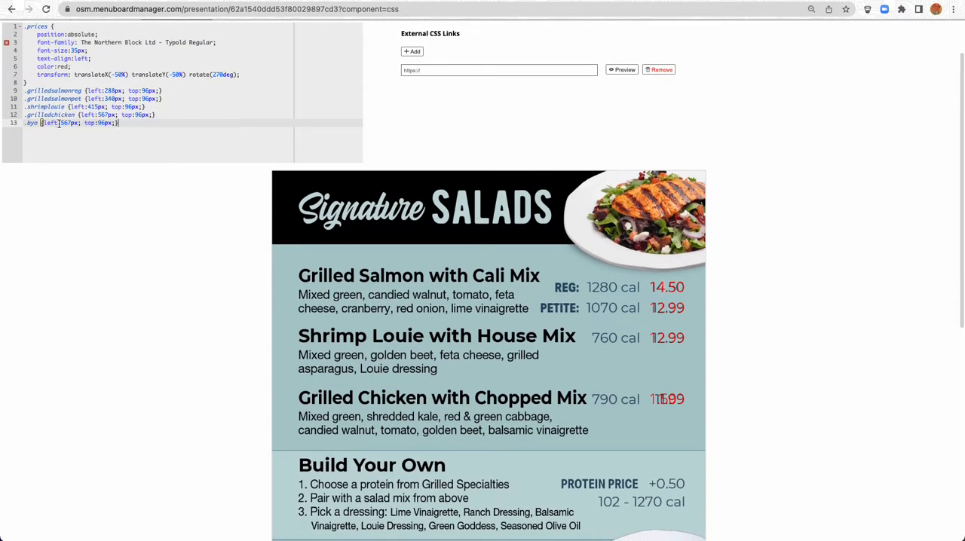
{"action": "double_click", "coordinate": [65, 123]}
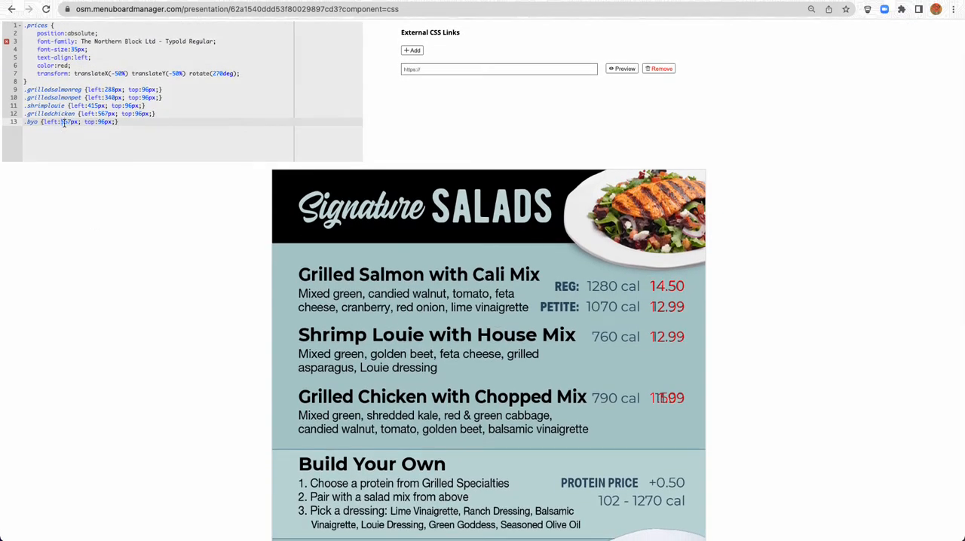
{"action": "type", "text": "767"}
{"action": "type", "text": "77"}
Change the Build your Own field's value to 0.50 and check it against the guide's protein price
{"action": "scroll", "coordinate": [211, 386], "scroll_direction": "up", "scroll_amount": 1}
{"action": "scroll", "coordinate": [209, 385], "scroll_direction": "up", "scroll_amount": 1}
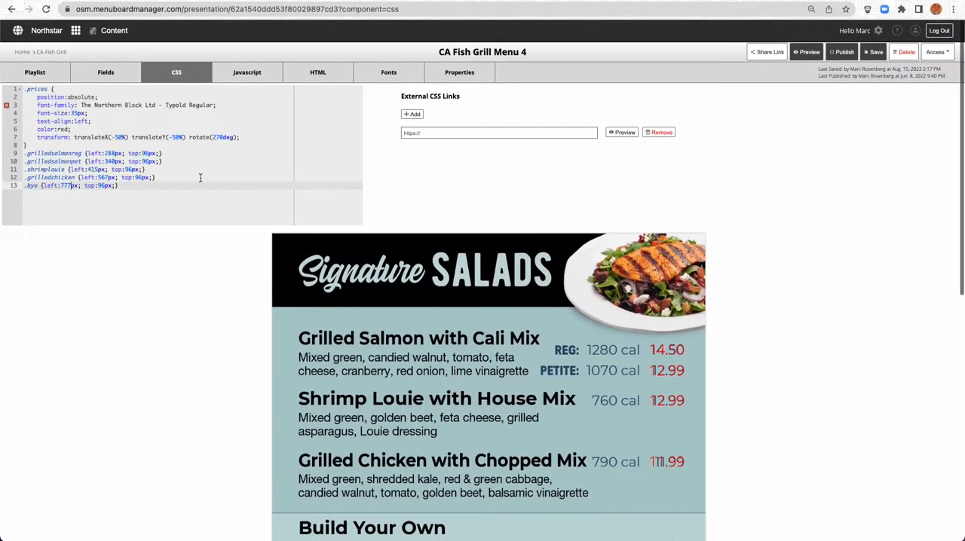
{"action": "left_click", "coordinate": [107, 72]}
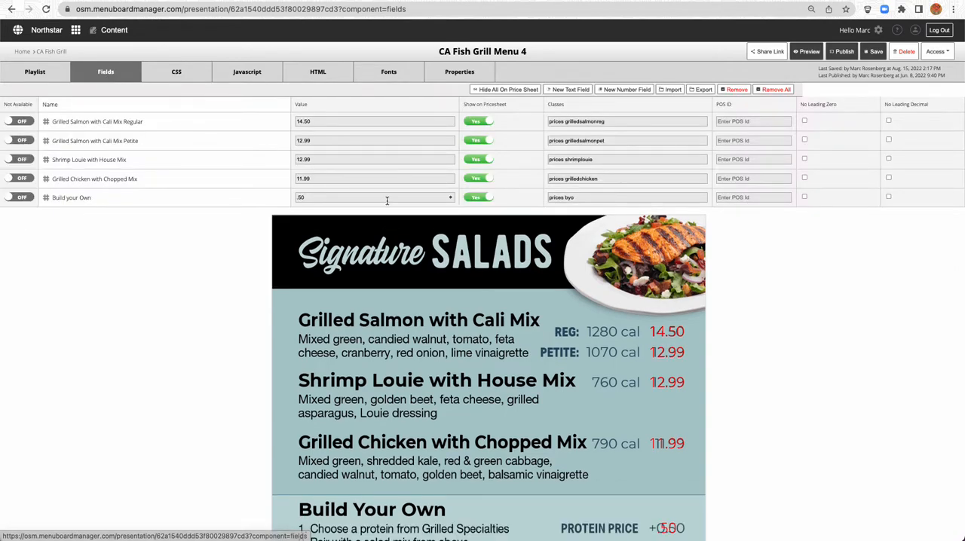
{"action": "left_click", "coordinate": [289, 198]}
{"action": "type", "text": "0"}
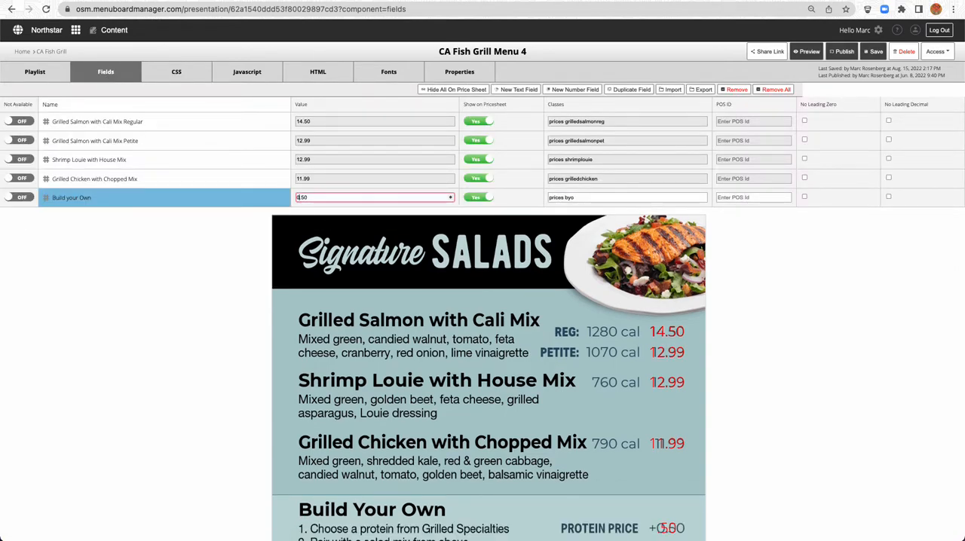
{"action": "scroll", "coordinate": [211, 281], "scroll_direction": "down", "scroll_amount": 3}
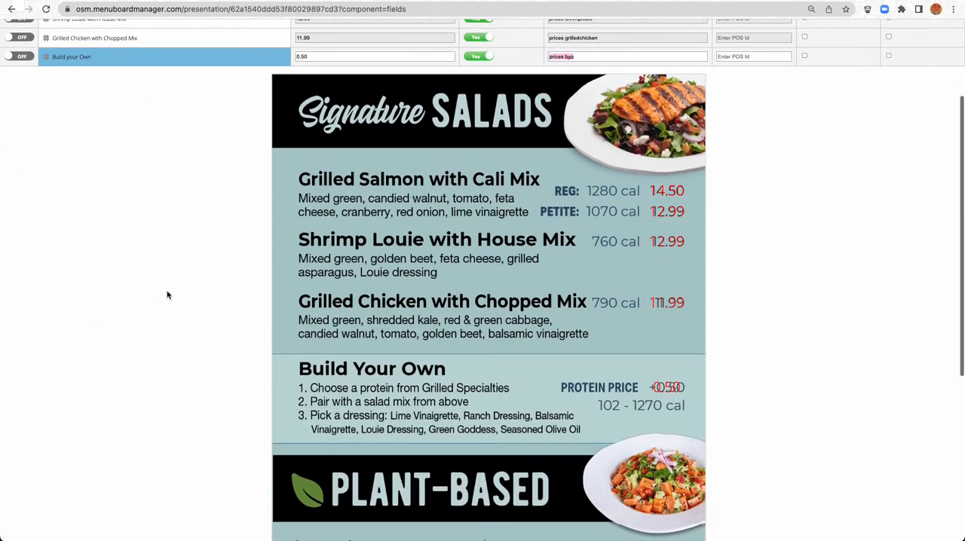
{"action": "scroll", "coordinate": [159, 293], "scroll_direction": "up", "scroll_amount": 3}
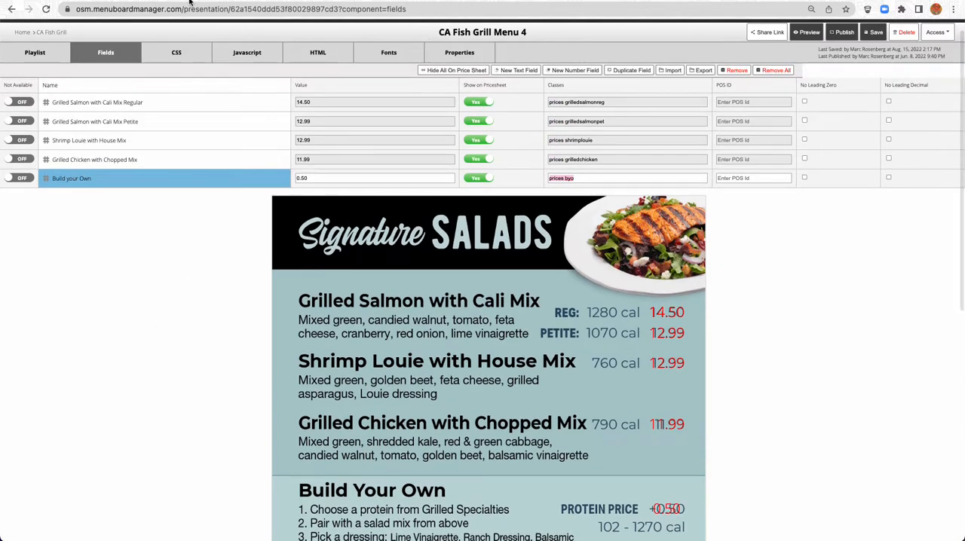
Adjust the .byo rule's top value to 85px to match the guide's protein price and save the presentation
{"action": "left_click", "coordinate": [178, 54]}
{"action": "left_click", "coordinate": [101, 166]}
{"action": "scroll", "coordinate": [123, 220], "scroll_direction": "down", "scroll_amount": 1}
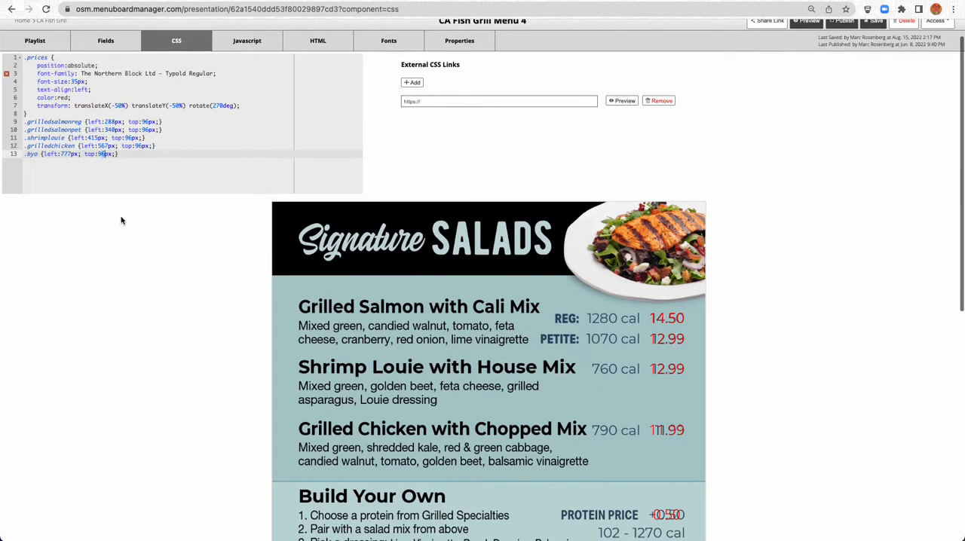
{"action": "type", "text": "0"}
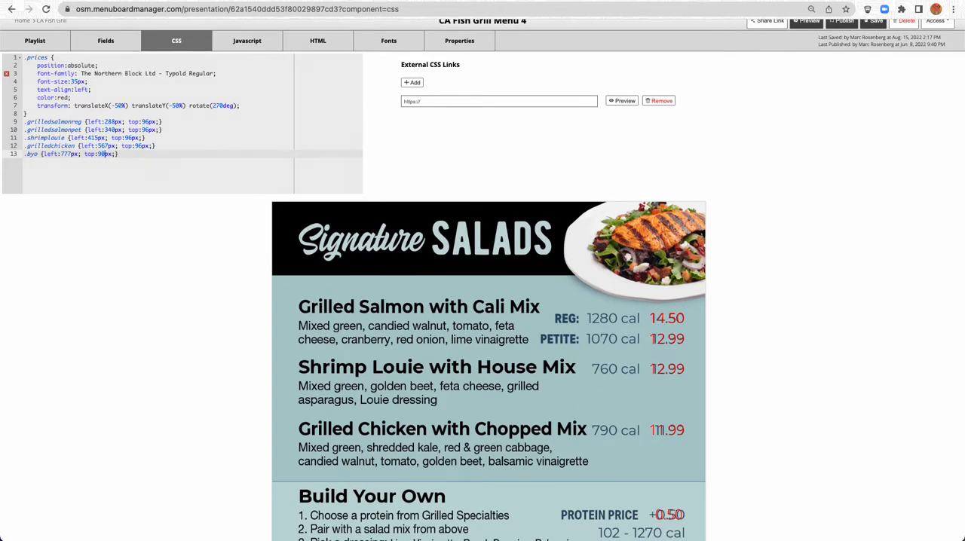
{"action": "key", "text": "shift+Left"}
{"action": "key", "text": "shift+Left"}
{"action": "type", "text": "85"}
{"action": "scroll", "coordinate": [757, 99], "scroll_direction": "up", "scroll_amount": 1}
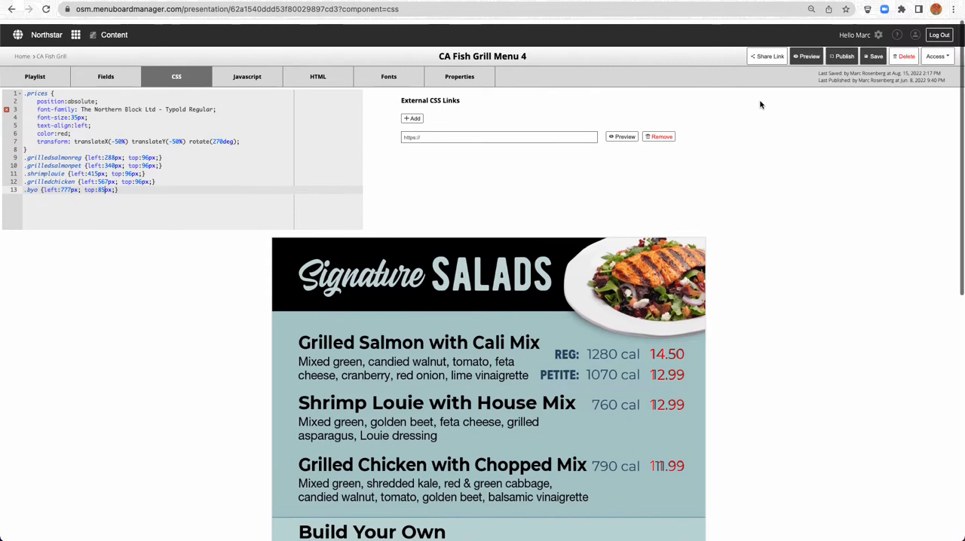
{"action": "left_click", "coordinate": [879, 52]}
Duplicate the Build your Own field and rename the copy Ahi Poke Bowl
{"action": "scroll", "coordinate": [167, 336], "scroll_direction": "down", "scroll_amount": 10}
{"action": "scroll", "coordinate": [166, 337], "scroll_direction": "down", "scroll_amount": 1}
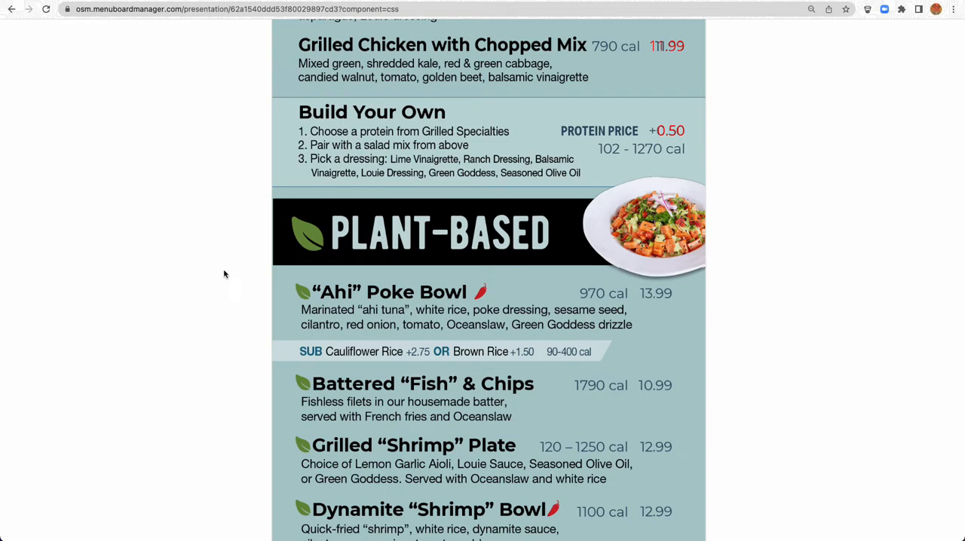
{"action": "scroll", "coordinate": [224, 274], "scroll_direction": "up", "scroll_amount": 12}
{"action": "left_click", "coordinate": [106, 72]}
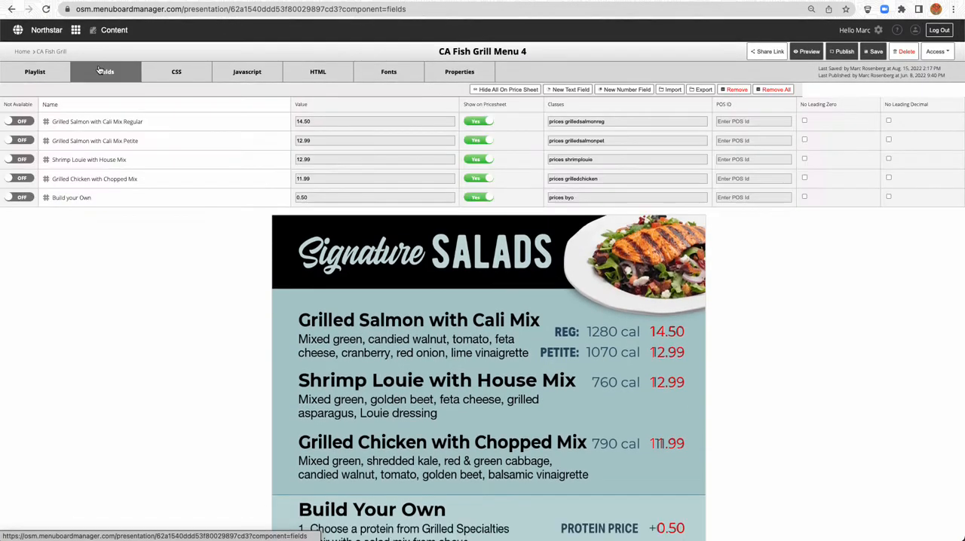
{"action": "left_click", "coordinate": [76, 204]}
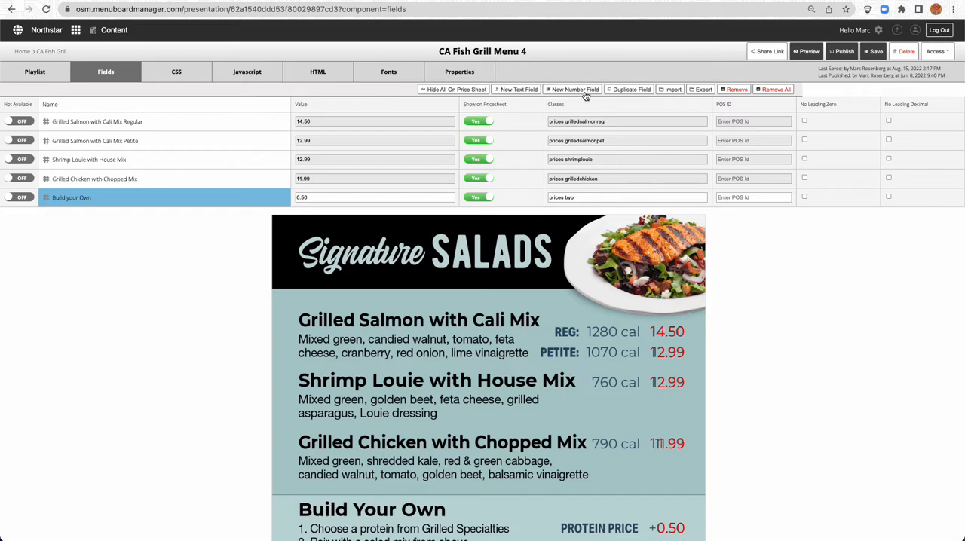
{"action": "left_click", "coordinate": [619, 91]}
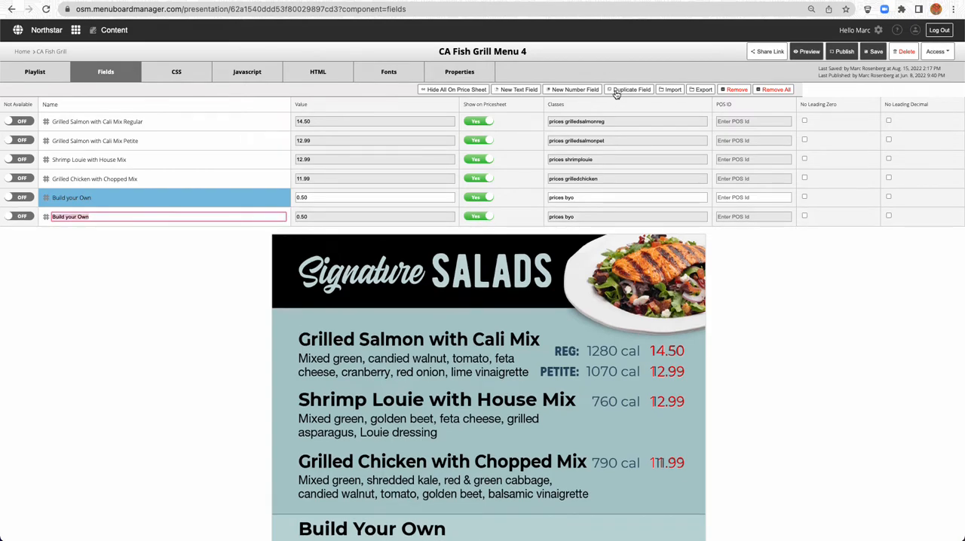
{"action": "type", "text": "Al"}
{"action": "type", "text": "i Poke Bowl"}
{"action": "key", "text": "Tab"}
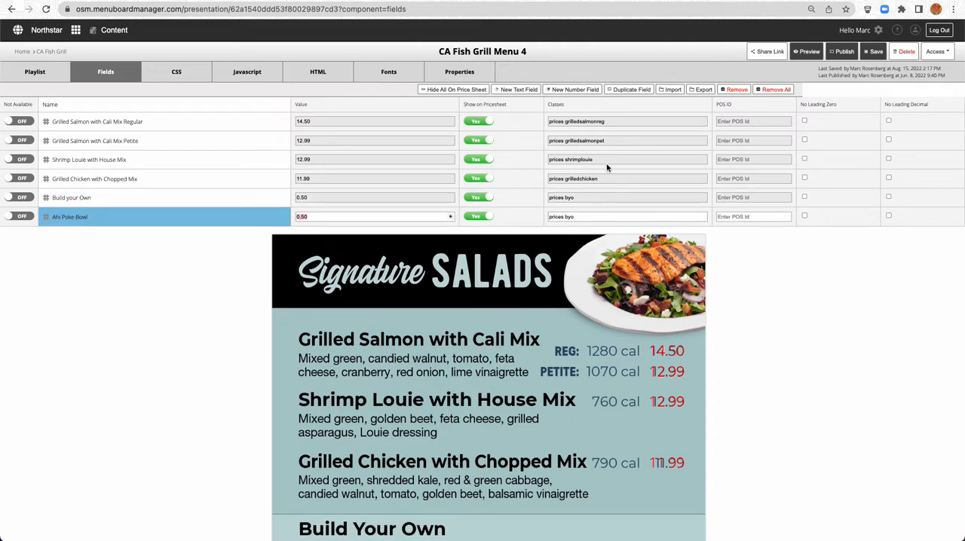
Set the Ahi Poke Bowl field's value to 13.99, matching the price on the guide image
{"action": "scroll", "coordinate": [343, 256], "scroll_direction": "down", "scroll_amount": 5}
{"action": "scroll", "coordinate": [336, 263], "scroll_direction": "down", "scroll_amount": 5}
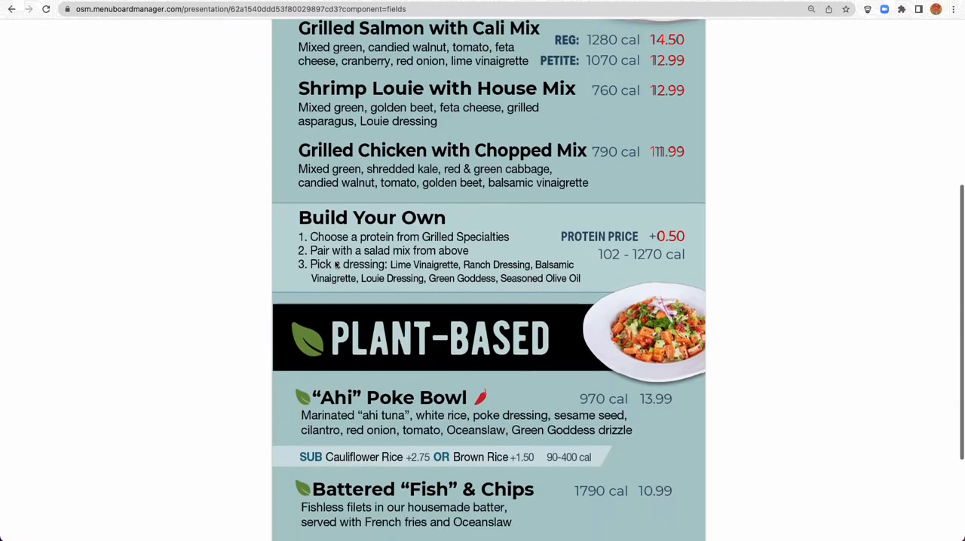
{"action": "scroll", "coordinate": [336, 263], "scroll_direction": "up", "scroll_amount": 1}
{"action": "scroll", "coordinate": [337, 263], "scroll_direction": "up", "scroll_amount": 10}
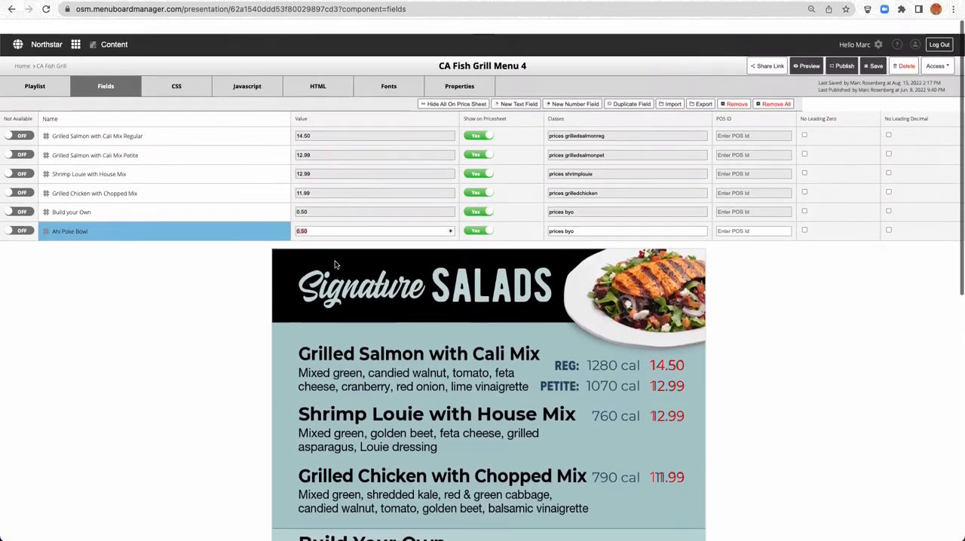
{"action": "type", "text": "13"}
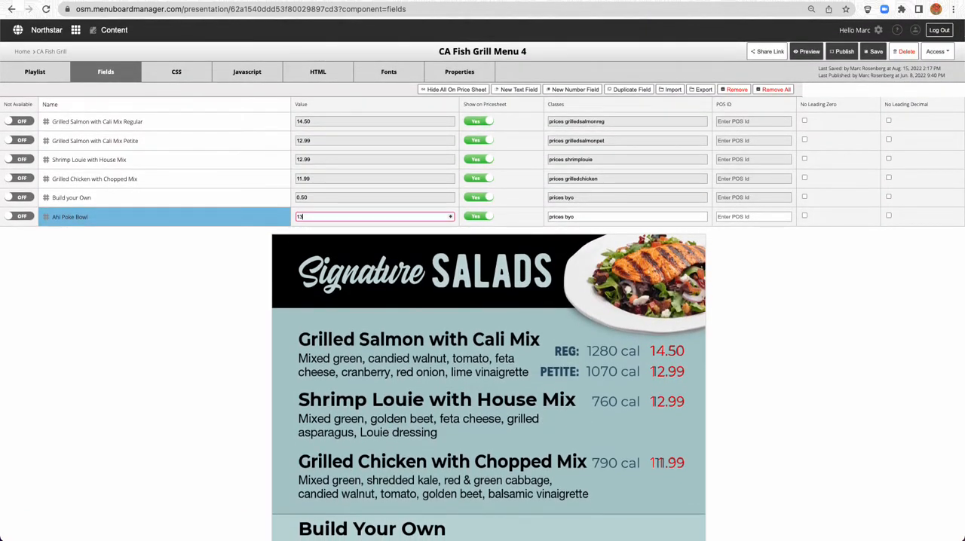
{"action": "type", "text": ".99"}
{"action": "key", "text": "Tab"}
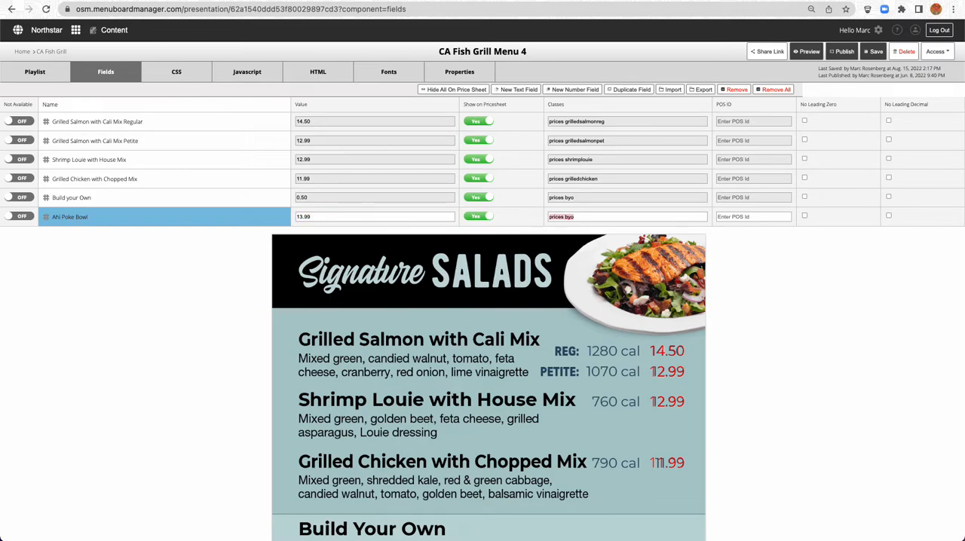
Change the Ahi Poke Bowl field's classes to "prices ahipoke"
{"action": "key", "text": "BackSpace"}
{"action": "key", "text": "BackSpace"}
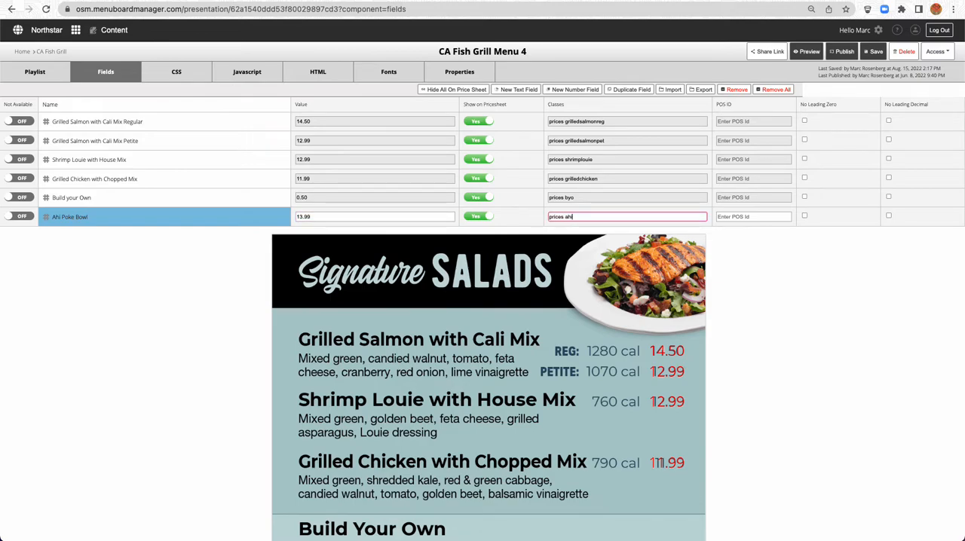
{"action": "type", "text": "ahipoke"}
{"action": "key", "text": "shift+Left"}
{"action": "key", "text": "shift+Left"}
{"action": "key", "text": "shift+Left"}
{"action": "key", "text": "shift+Left"}
{"action": "key", "text": "shift+Left"}
{"action": "key", "text": "shift+Left"}
Add an .ahipoke rule below .byo in the CSS, reusing its declarations {left:777px; top:85px;}
{"action": "left_click", "coordinate": [176, 71]}
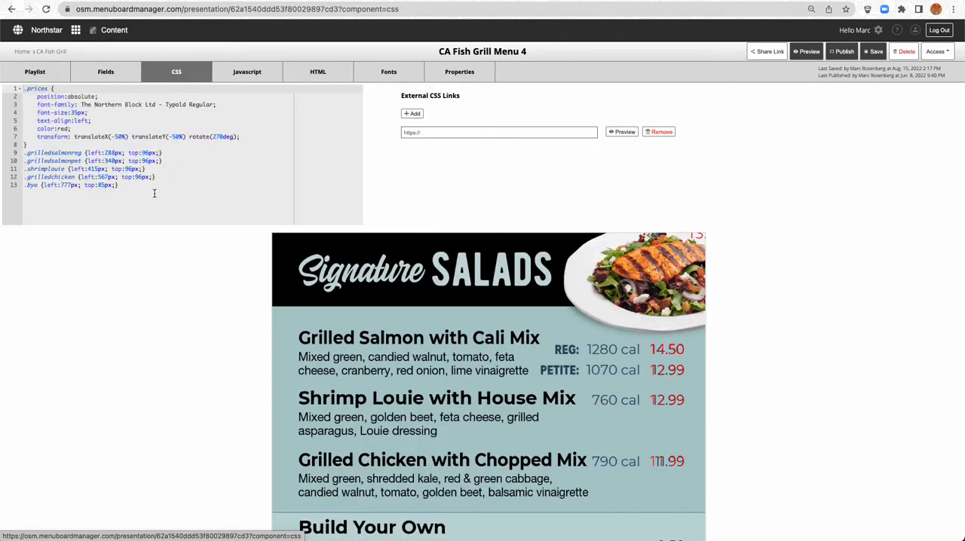
{"action": "left_click", "coordinate": [135, 183]}
{"action": "key", "text": "Return"}
{"action": "type", "text": ".ahipoke"}
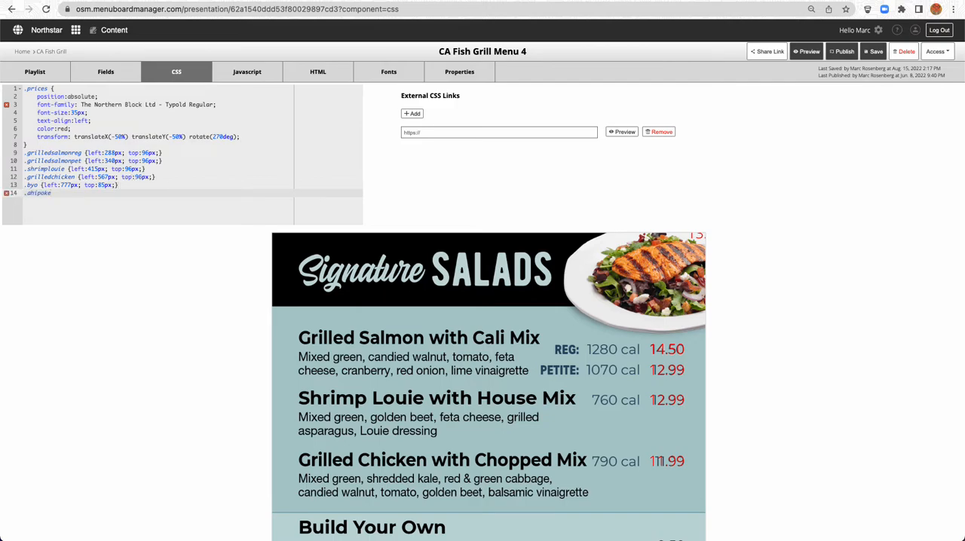
{"action": "left_click", "coordinate": [38, 186]}
{"action": "left_click", "coordinate": [120, 185], "text": "shift"}
{"action": "key", "text": "super+c"}
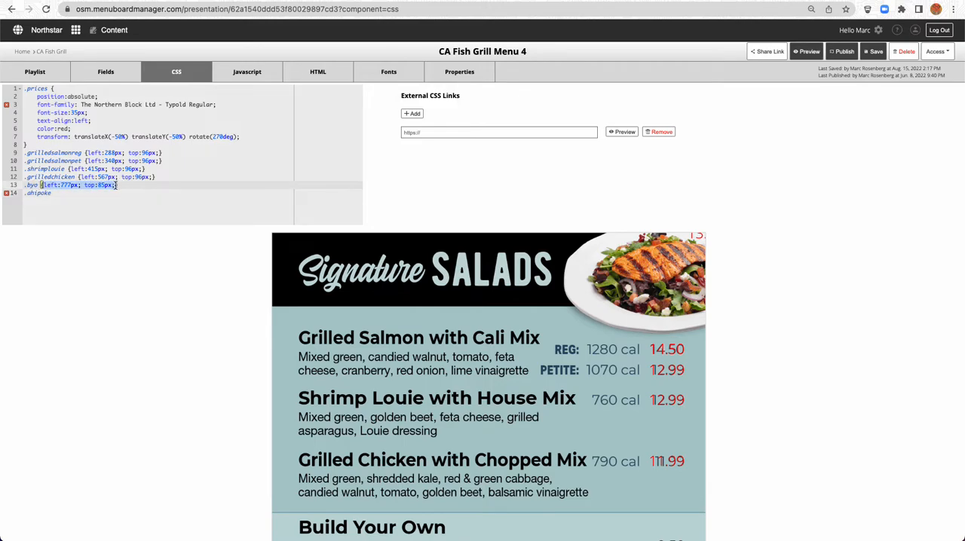
{"action": "left_click", "coordinate": [83, 192]}
{"action": "key", "text": "super+v"}
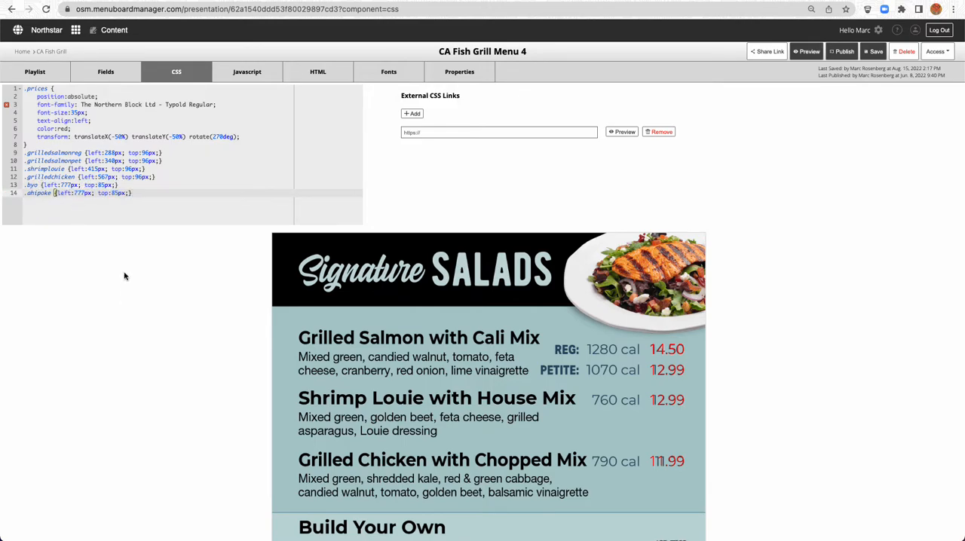
Set the .ahipoke rule's left value to 977px and check the price's position against the guide's Ahi Poke Bowl price
{"action": "left_click_drag", "start_coordinate": [74, 193], "coordinate": [79, 193]}
{"action": "type", "text": "3"}
{"action": "scroll", "coordinate": [129, 344], "scroll_direction": "down", "scroll_amount": 2}
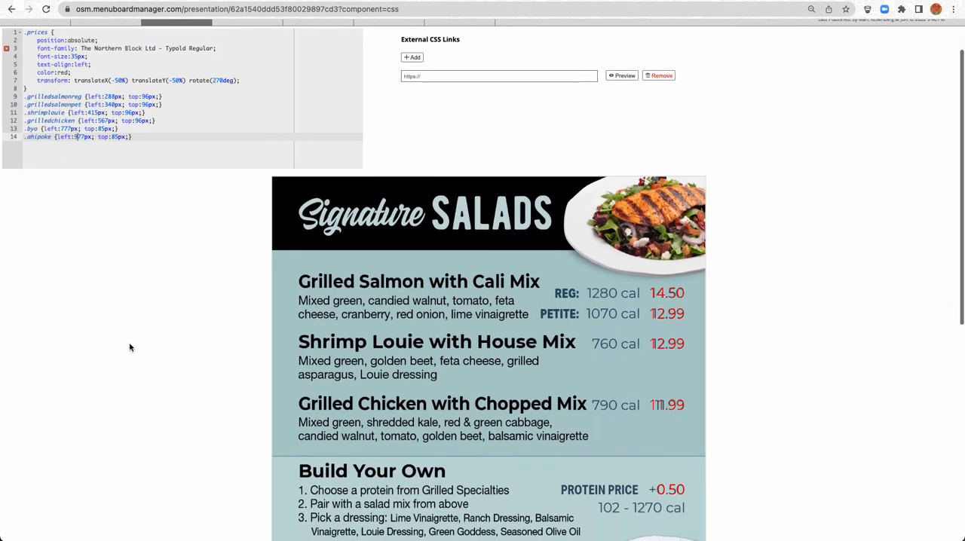
{"action": "scroll", "coordinate": [130, 347], "scroll_direction": "down", "scroll_amount": 4}
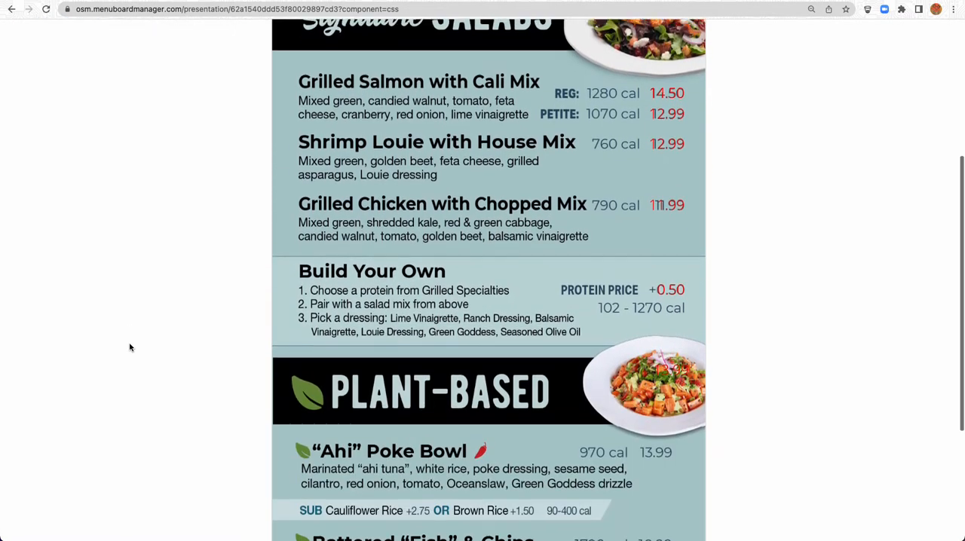
{"action": "scroll", "coordinate": [129, 348], "scroll_direction": "up", "scroll_amount": 2}
{"action": "scroll", "coordinate": [129, 348], "scroll_direction": "down", "scroll_amount": 4}
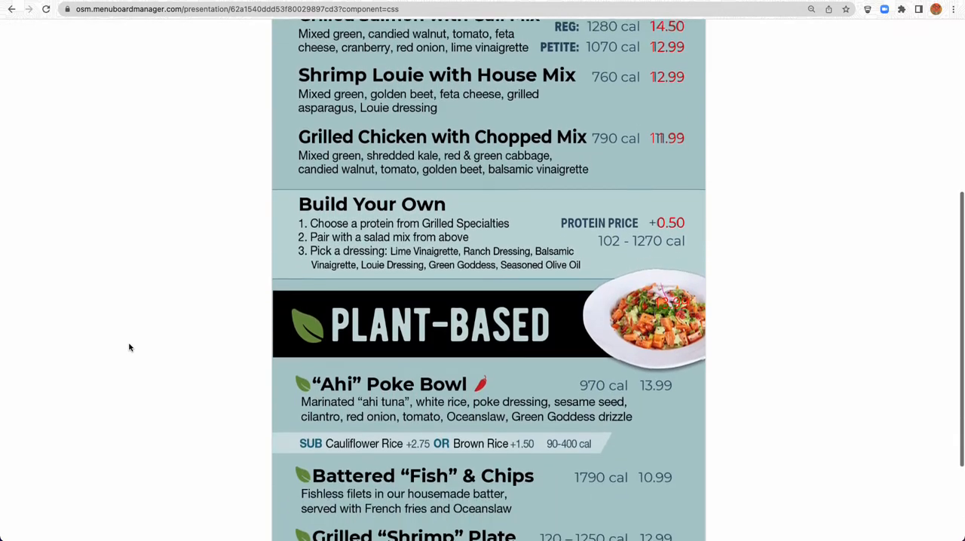
{"action": "scroll", "coordinate": [129, 347], "scroll_direction": "down", "scroll_amount": 1}
{"action": "scroll", "coordinate": [129, 346], "scroll_direction": "up", "scroll_amount": 8}
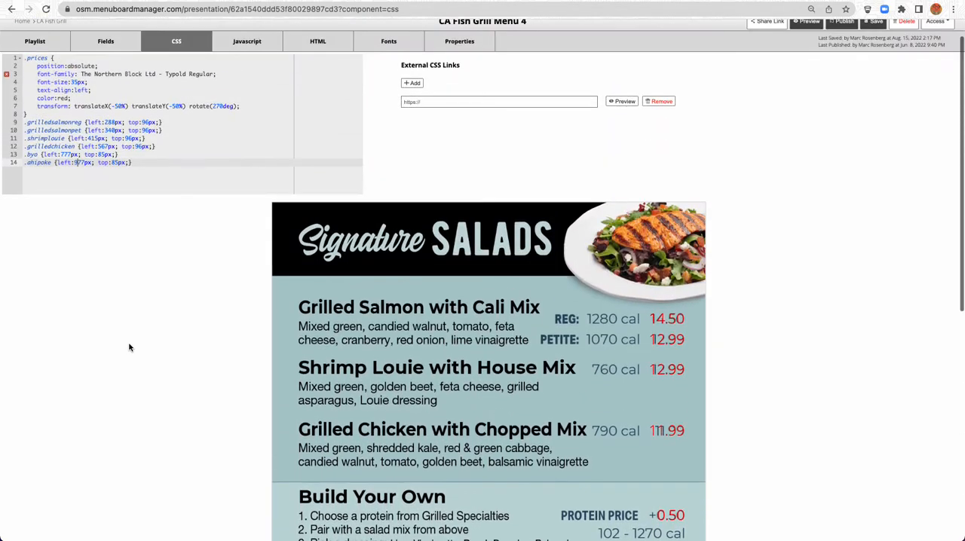
{"action": "scroll", "coordinate": [168, 252], "scroll_direction": "down", "scroll_amount": 4}
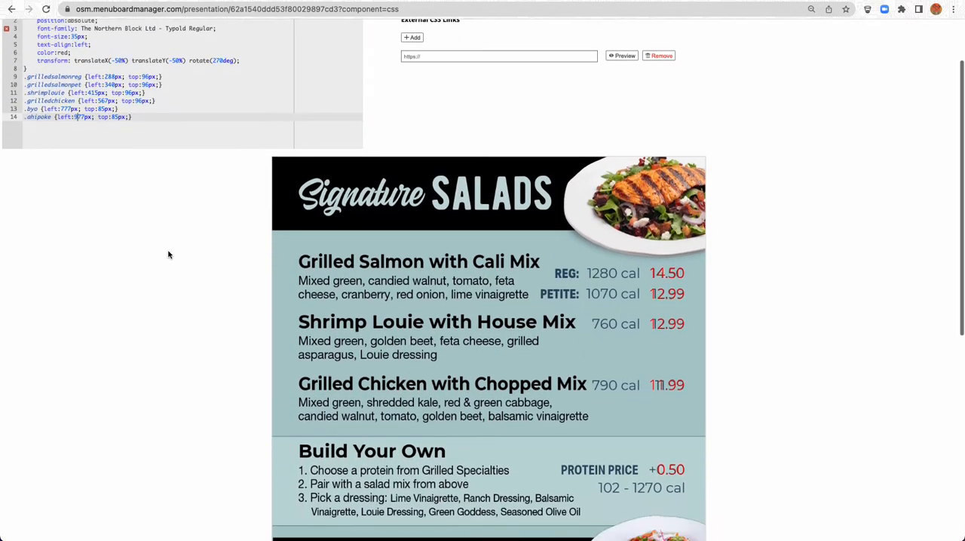
{"action": "scroll", "coordinate": [168, 254], "scroll_direction": "down", "scroll_amount": 2}
{"action": "scroll", "coordinate": [168, 254], "scroll_direction": "up", "scroll_amount": 5}
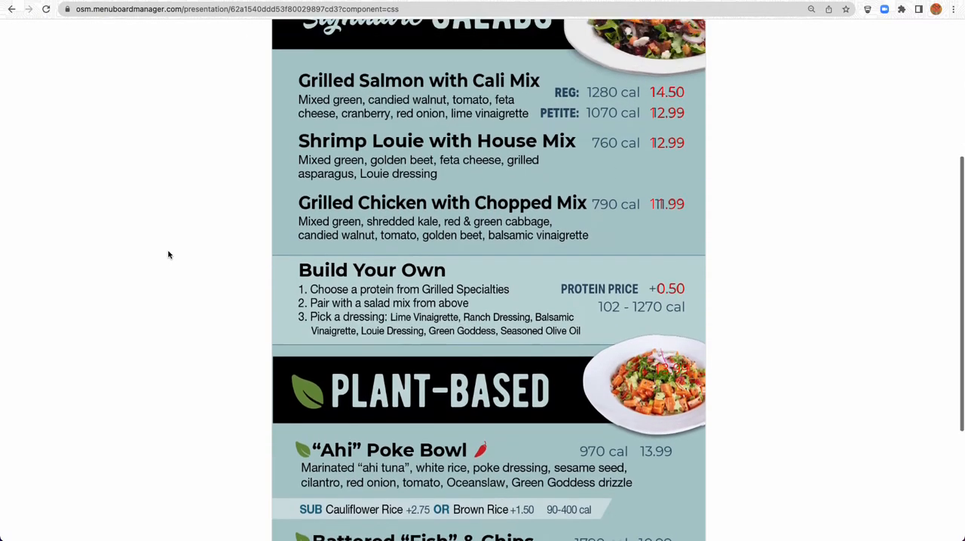
{"action": "scroll", "coordinate": [78, 185], "scroll_direction": "up", "scroll_amount": 2}
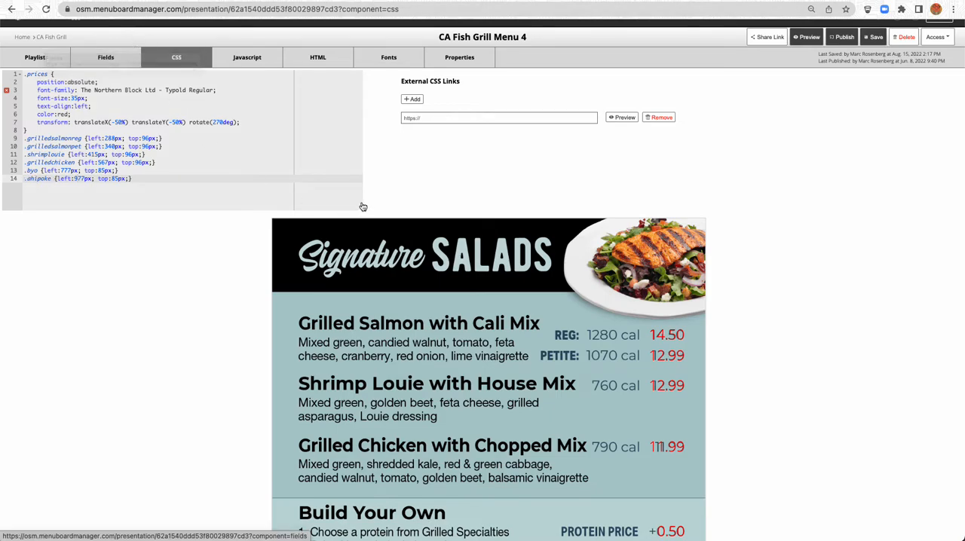
Compare the Ahi Poke Bowl field's class with the .ahipoke CSS rule and look for its price on the menu
{"action": "left_click", "coordinate": [107, 68]}
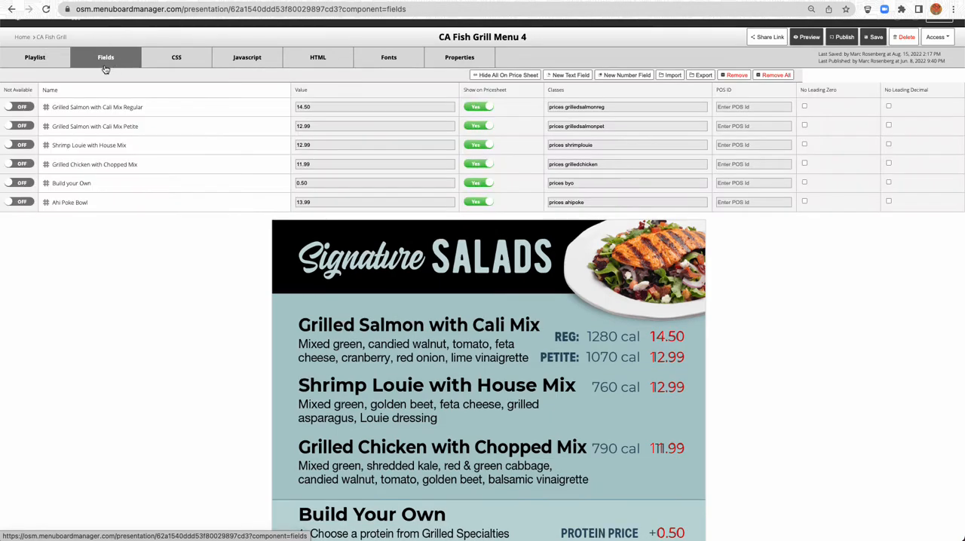
{"action": "left_click", "coordinate": [564, 202]}
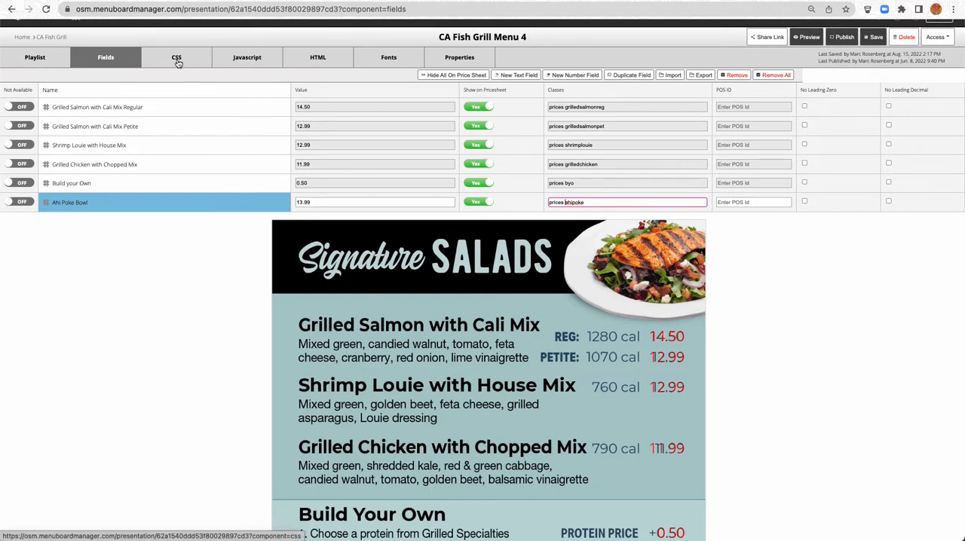
{"action": "scroll", "coordinate": [241, 284], "scroll_direction": "down", "scroll_amount": 5}
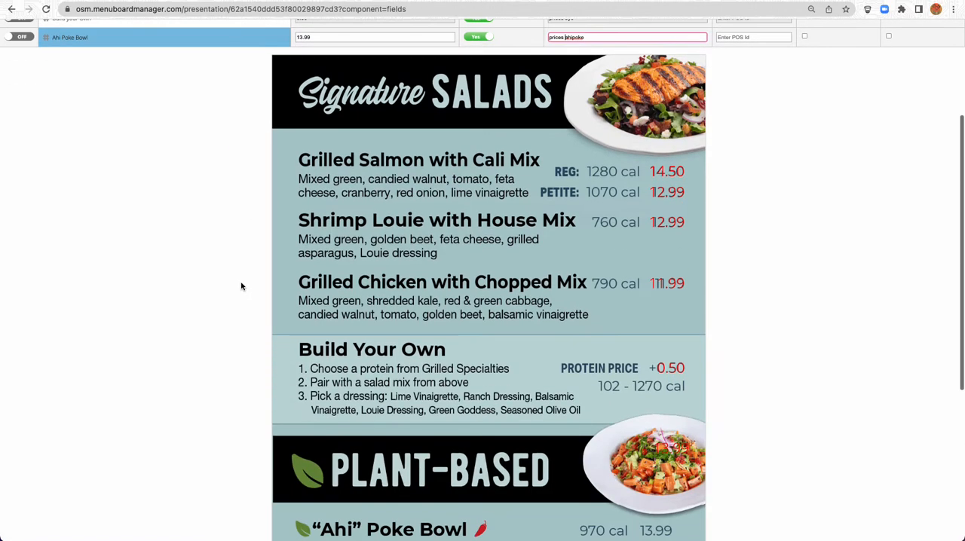
{"action": "scroll", "coordinate": [211, 150], "scroll_direction": "up", "scroll_amount": 5}
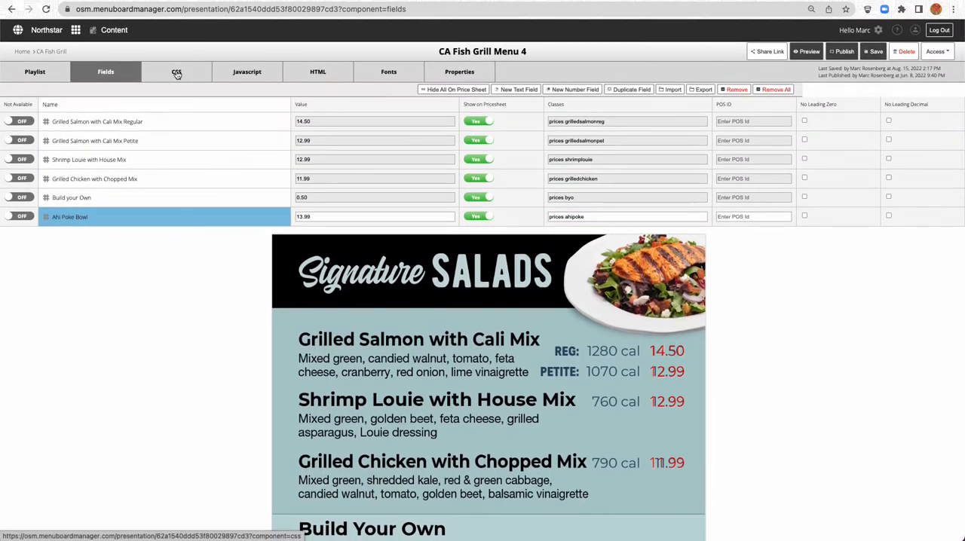
{"action": "left_click", "coordinate": [176, 73]}
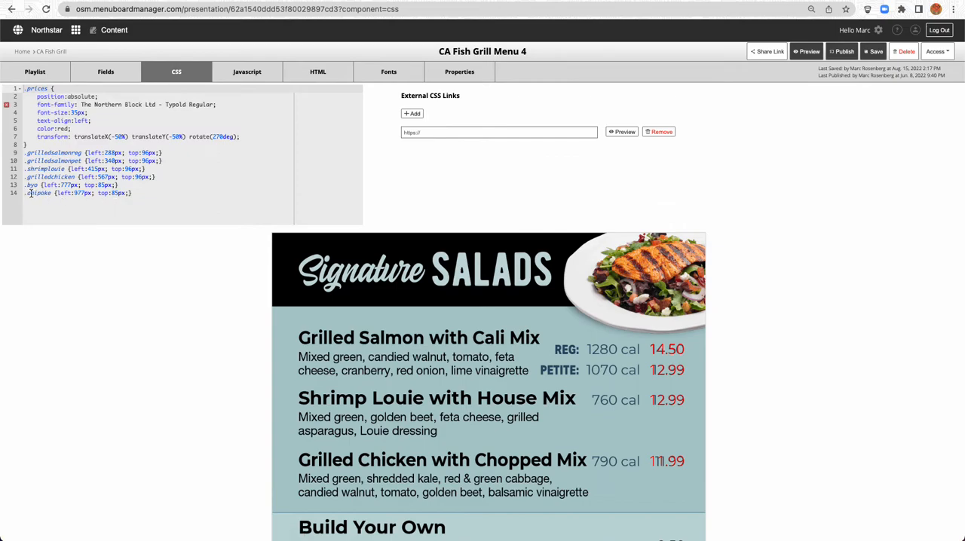
{"action": "left_click", "coordinate": [73, 193]}
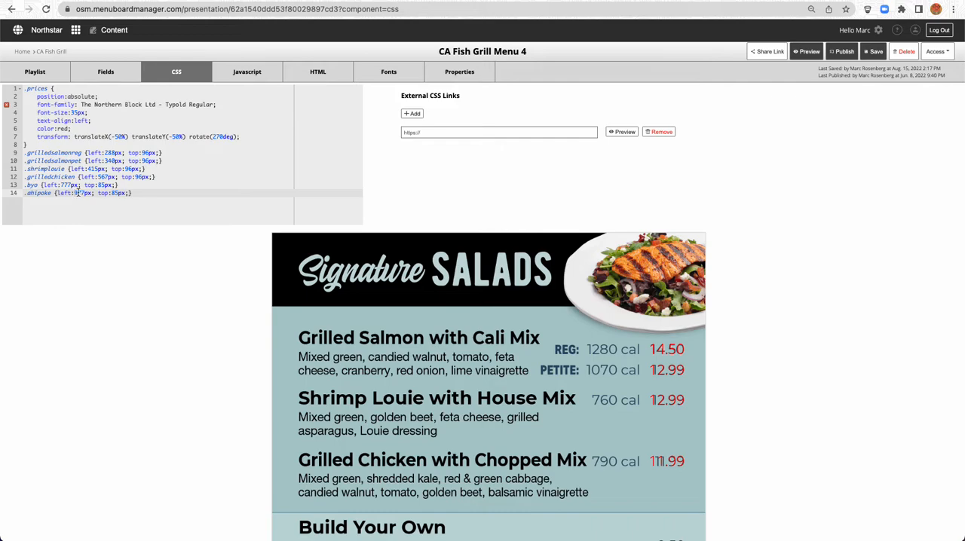
{"action": "scroll", "coordinate": [161, 302], "scroll_direction": "down", "scroll_amount": 3}
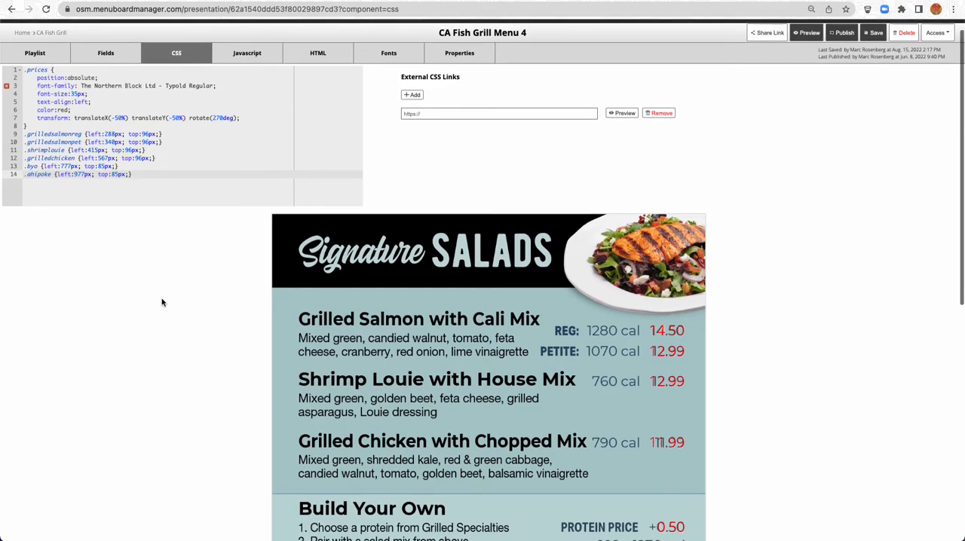
{"action": "scroll", "coordinate": [166, 303], "scroll_direction": "down", "scroll_amount": 5}
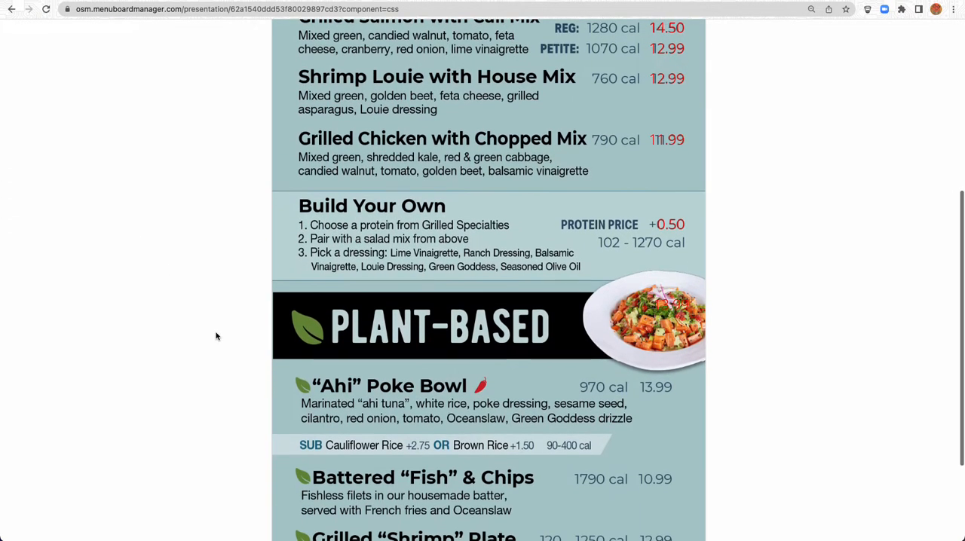
{"action": "scroll", "coordinate": [216, 335], "scroll_direction": "up", "scroll_amount": 6}
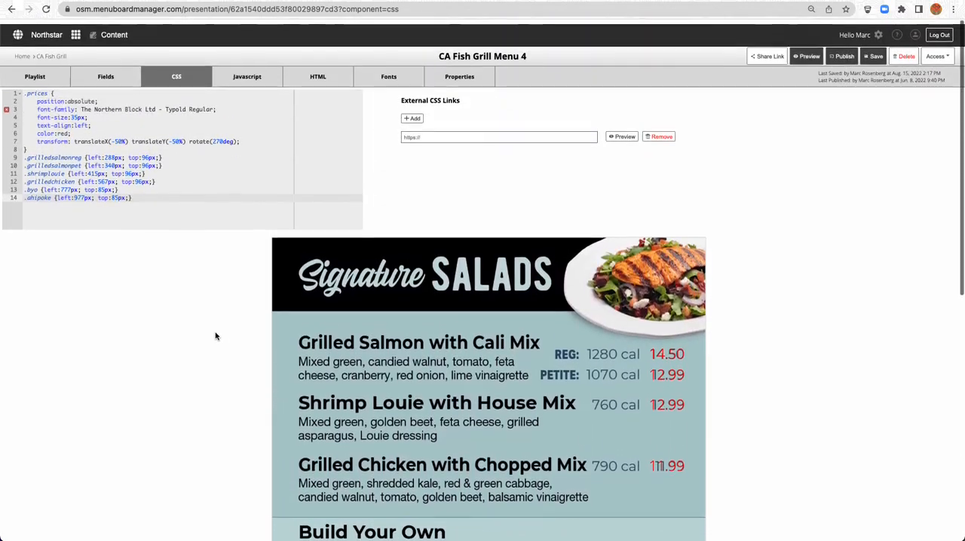
{"action": "left_click", "coordinate": [132, 192]}
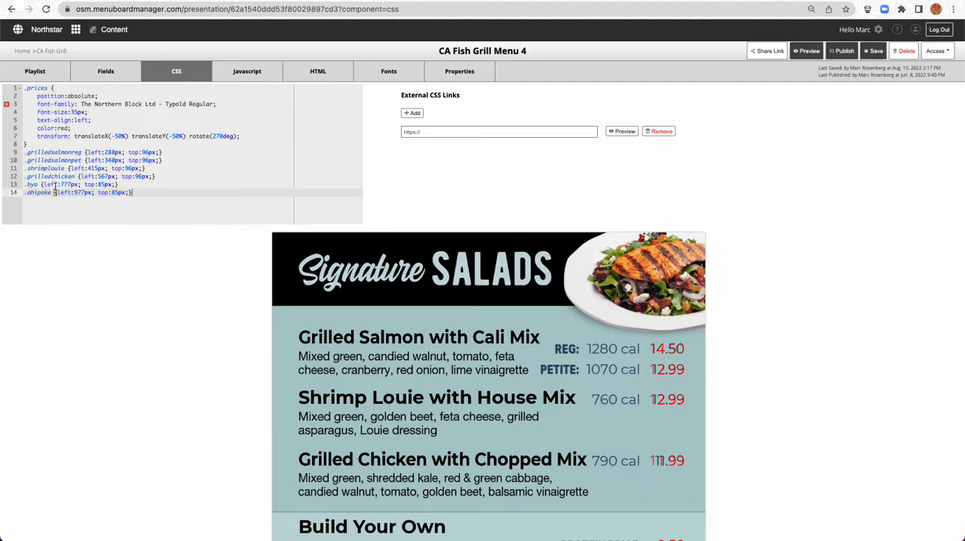
{"action": "key", "text": "ctrl+a"}
{"action": "key", "text": "Delete"}
{"action": "key", "text": "ctrl+z"}
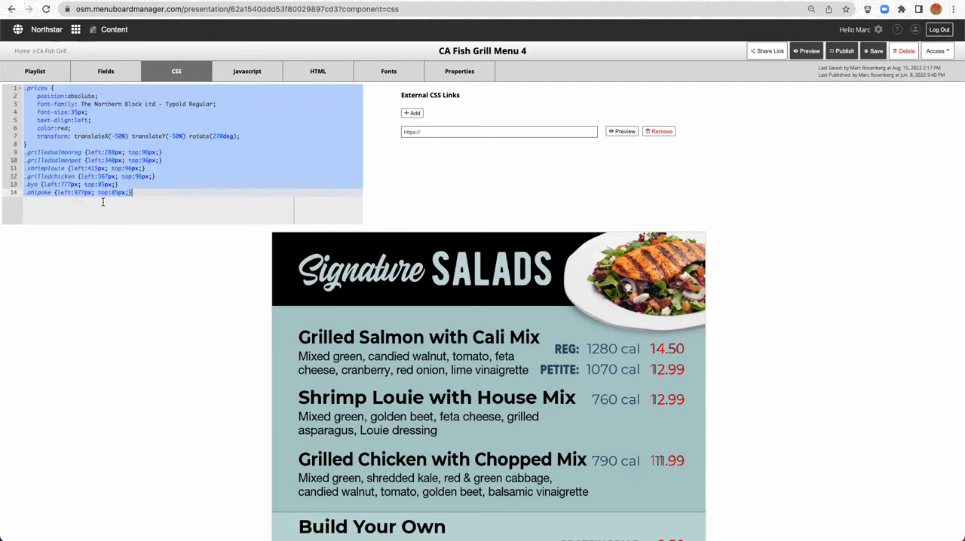
Set the .ahipoke rule's left value to 877px in the CSS
{"action": "left_click", "coordinate": [79, 192]}
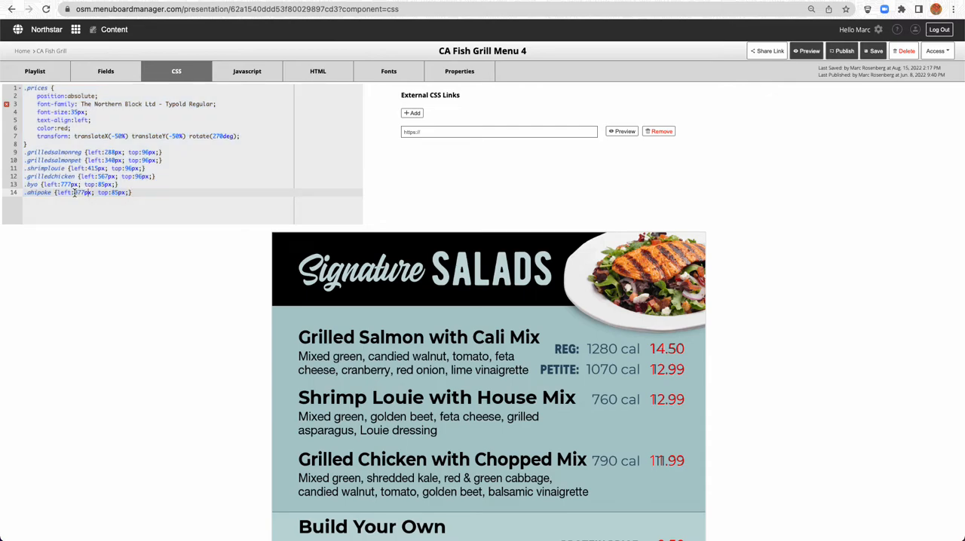
{"action": "left_click", "coordinate": [73, 192]}
{"action": "type", "text": ".8"}
{"action": "scroll", "coordinate": [135, 215], "scroll_direction": "down", "scroll_amount": 1}
{"action": "key", "text": "Right"}
{"action": "key", "text": "BackSpace"}
{"action": "key", "text": "BackSpace"}
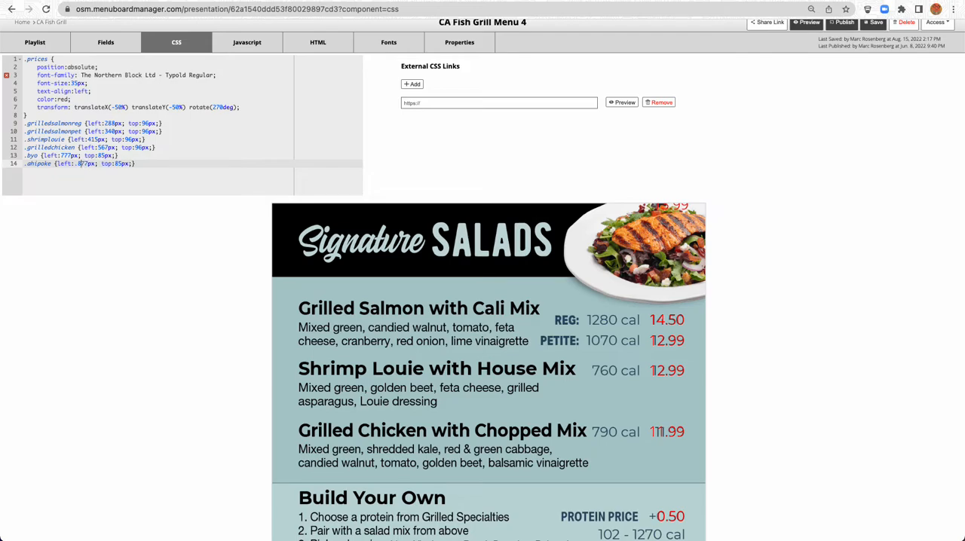
{"action": "key", "text": "BackSpace"}
{"action": "key", "text": "BackSpace"}
{"action": "key", "text": "BackSpace"}
{"action": "scroll", "coordinate": [207, 273], "scroll_direction": "down", "scroll_amount": 5}
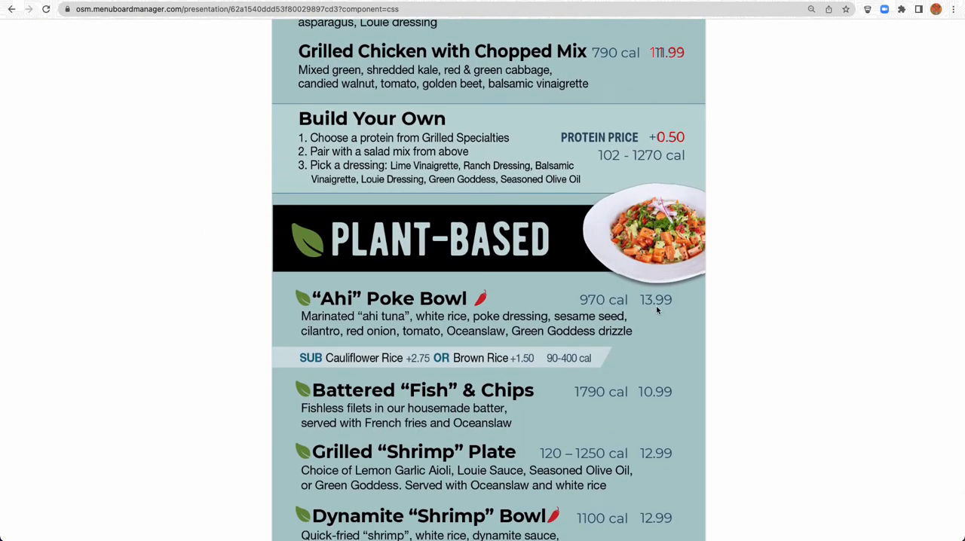
{"action": "scroll", "coordinate": [657, 311], "scroll_direction": "up", "scroll_amount": 5}
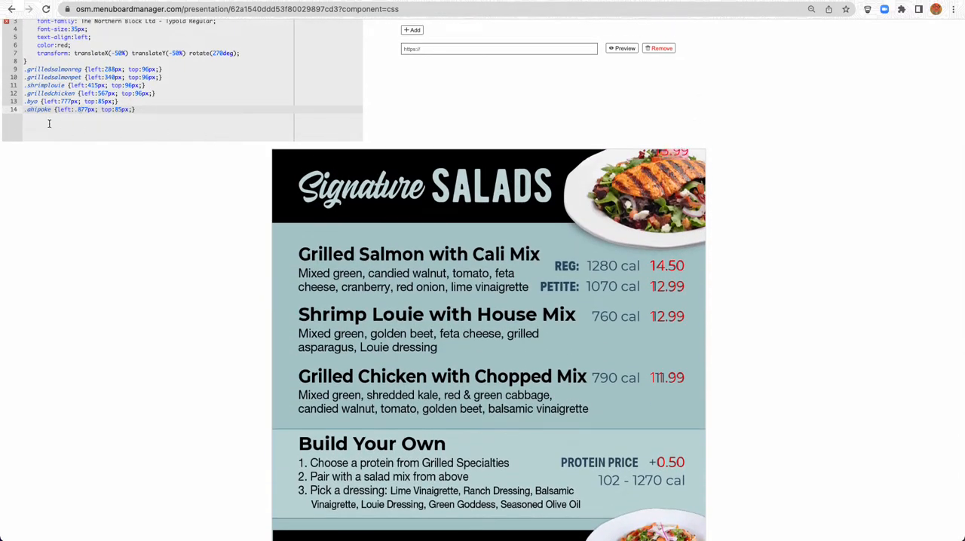
{"action": "left_click", "coordinate": [85, 110]}
{"action": "left_click", "coordinate": [77, 110]}
{"action": "key", "text": "BackSpace"}
Compare the red Ahi Poke Bowl price's position with the guide image's price for that item
{"action": "scroll", "coordinate": [87, 181], "scroll_direction": "down", "scroll_amount": 5}
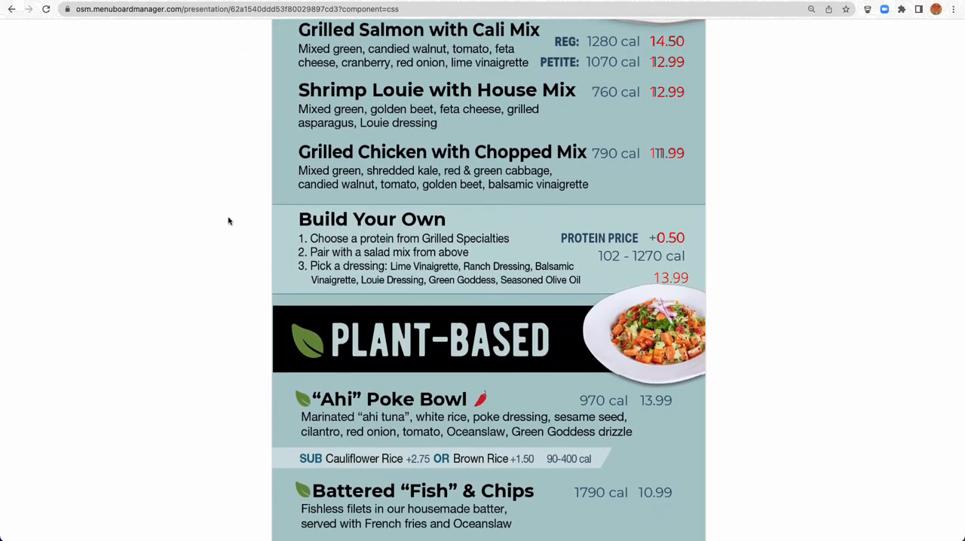
{"action": "scroll", "coordinate": [223, 196], "scroll_direction": "up", "scroll_amount": 6}
{"action": "scroll", "coordinate": [188, 249], "scroll_direction": "down", "scroll_amount": 3}
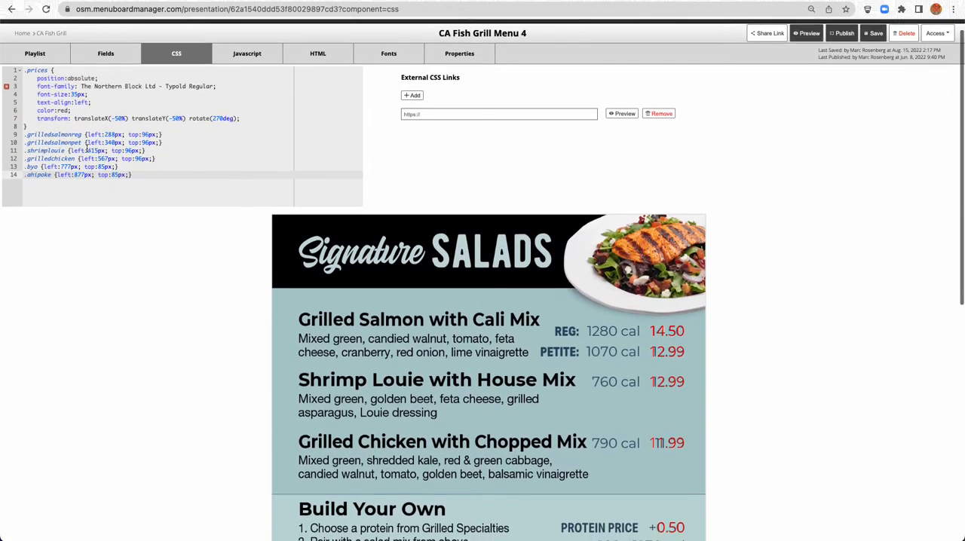
{"action": "scroll", "coordinate": [83, 143], "scroll_direction": "up", "scroll_amount": 2}
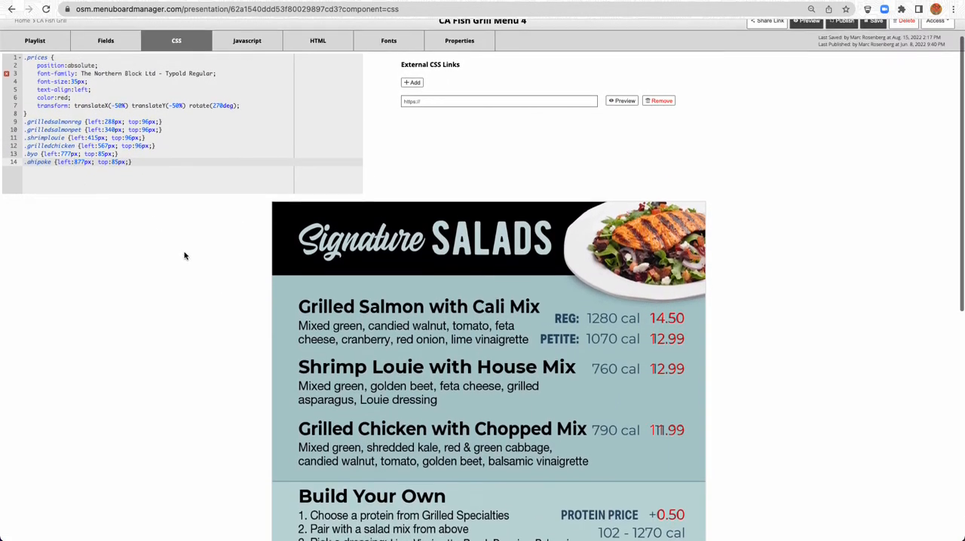
{"action": "scroll", "coordinate": [185, 256], "scroll_direction": "down", "scroll_amount": 3}
{"action": "scroll", "coordinate": [185, 256], "scroll_direction": "down", "scroll_amount": 2}
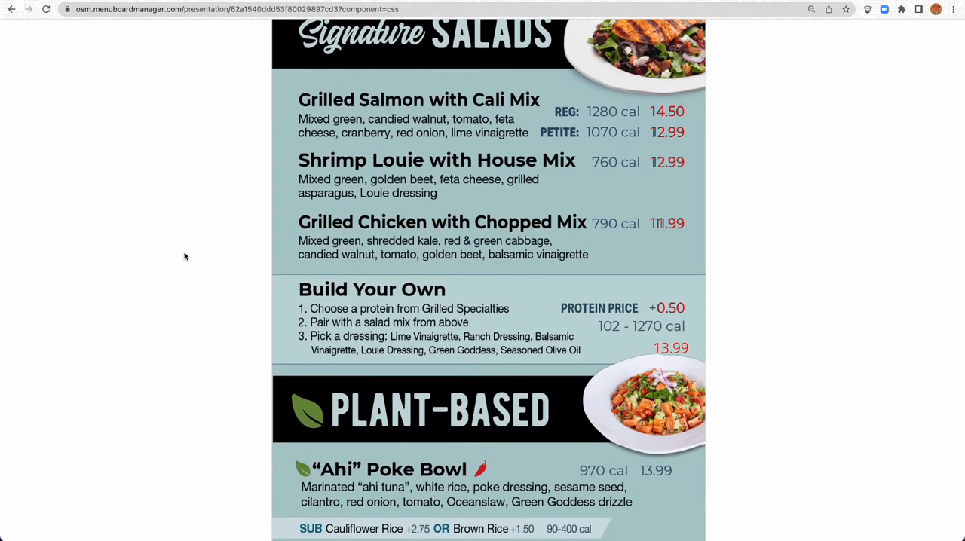
{"action": "scroll", "coordinate": [184, 256], "scroll_direction": "up", "scroll_amount": 2}
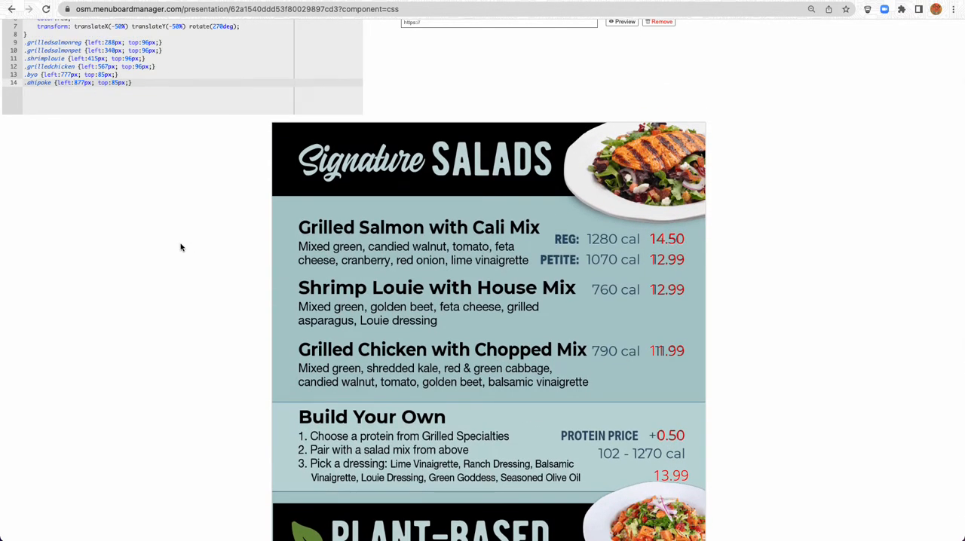
{"action": "scroll", "coordinate": [116, 250], "scroll_direction": "down", "scroll_amount": 3}
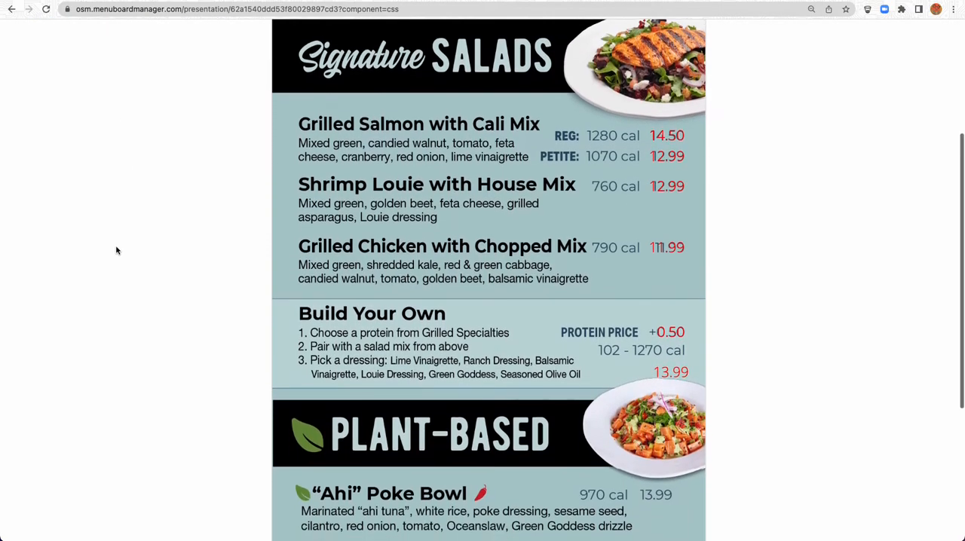
{"action": "scroll", "coordinate": [117, 250], "scroll_direction": "down", "scroll_amount": 1}
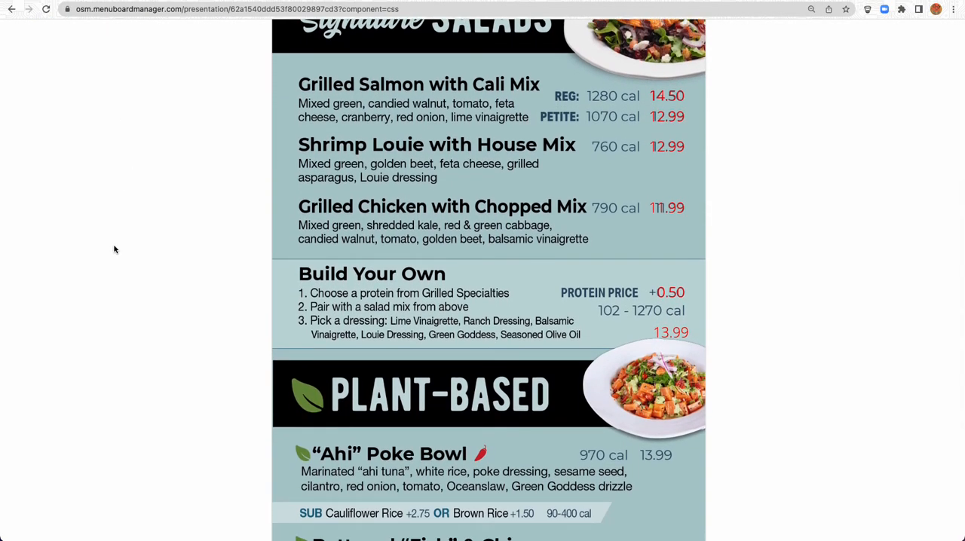
{"action": "scroll", "coordinate": [114, 249], "scroll_direction": "down", "scroll_amount": 1}
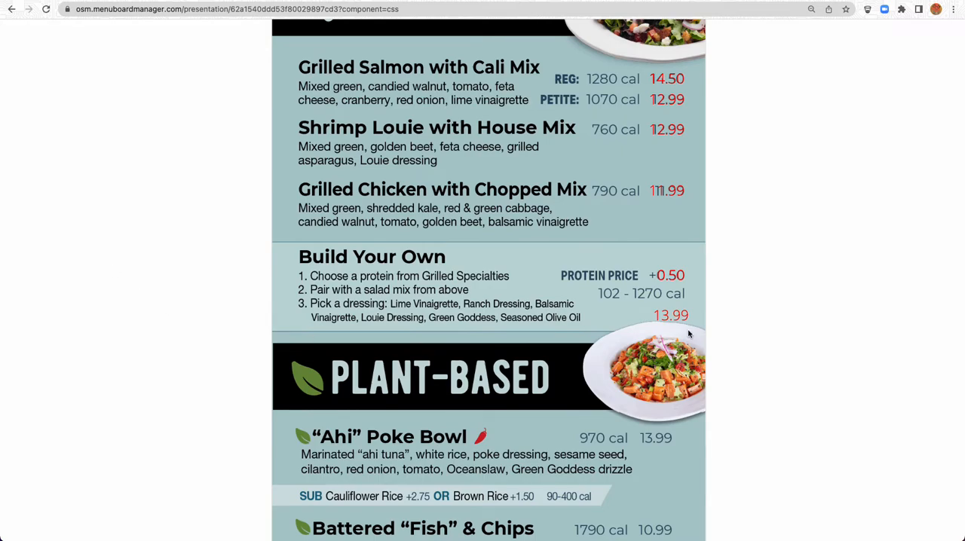
Inspect the red 13.99 Ahi Poke Bowl price in the browser's developer tools and widen the inspection pane
{"action": "right_click", "coordinate": [665, 315]}
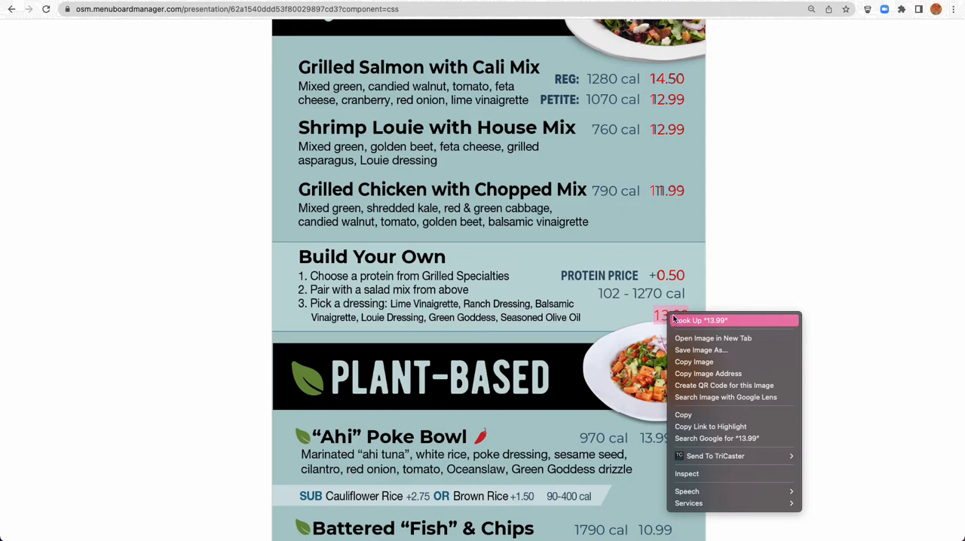
{"action": "left_click", "coordinate": [662, 315]}
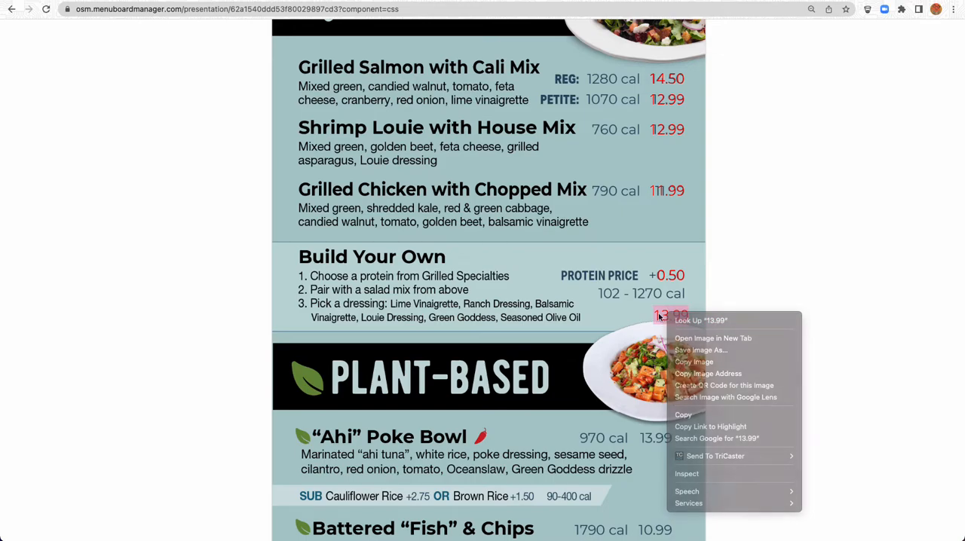
{"action": "right_click", "coordinate": [664, 313]}
{"action": "left_click", "coordinate": [660, 315]}
{"action": "left_click", "coordinate": [658, 315]}
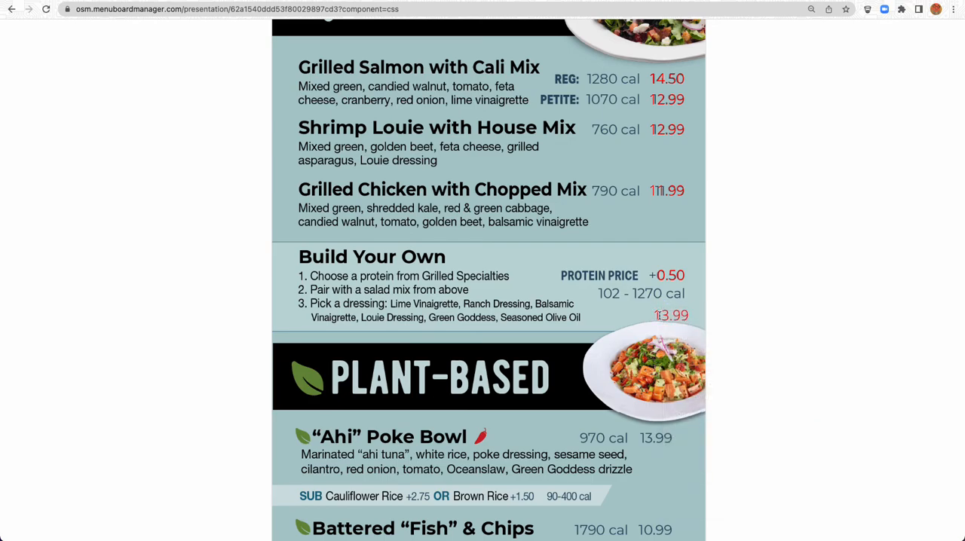
{"action": "left_click_drag", "start_coordinate": [656, 315], "coordinate": [686, 317]}
{"action": "right_click", "coordinate": [663, 316]}
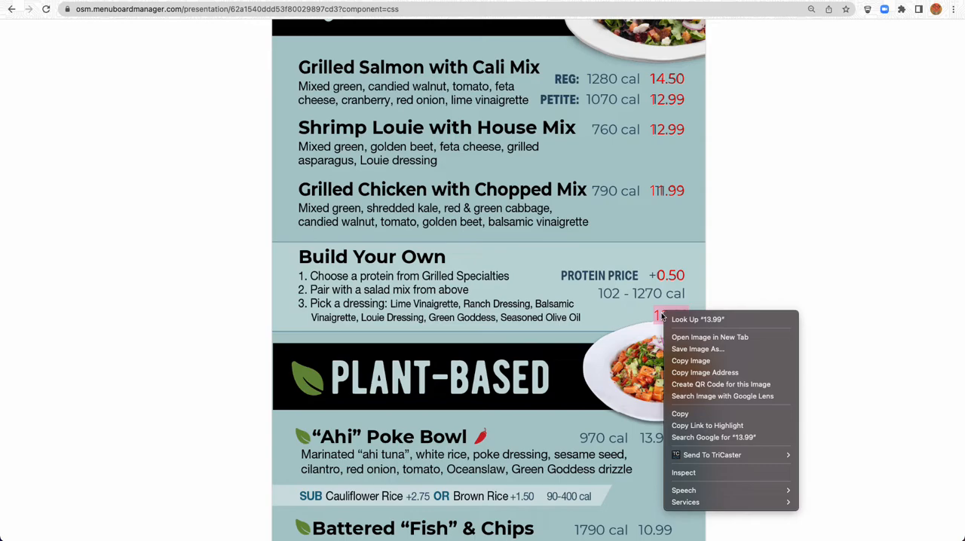
{"action": "left_click", "coordinate": [684, 473]}
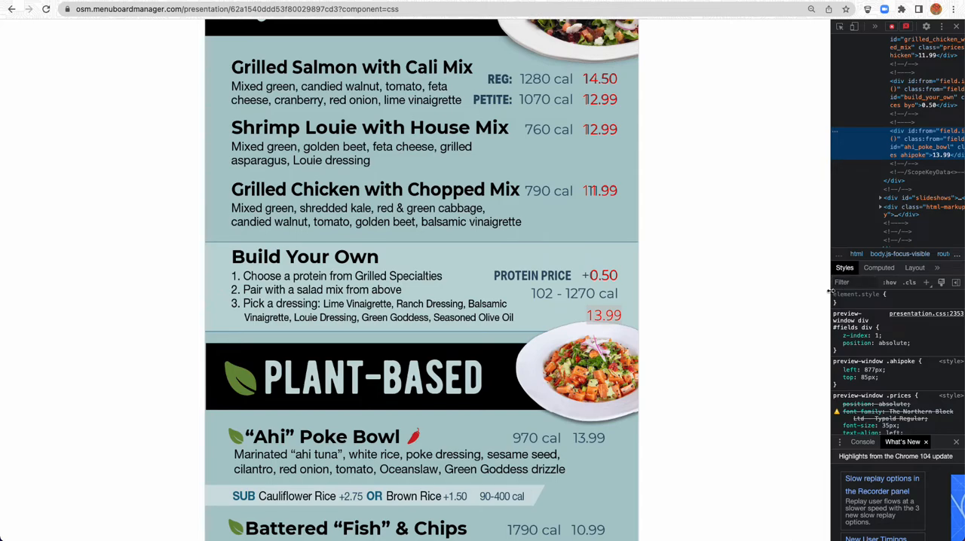
{"action": "left_click_drag", "start_coordinate": [830, 291], "coordinate": [676, 294]}
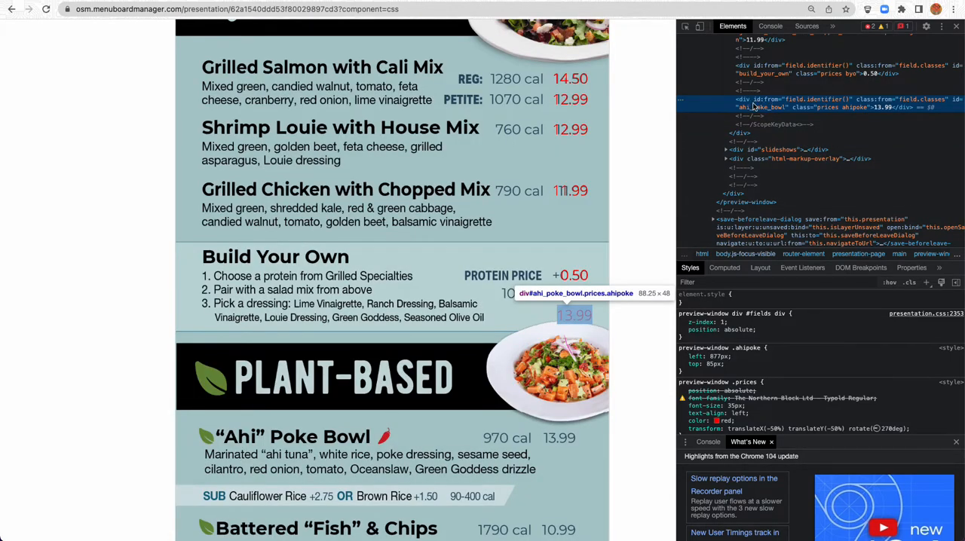
{"action": "right_click", "coordinate": [569, 311]}
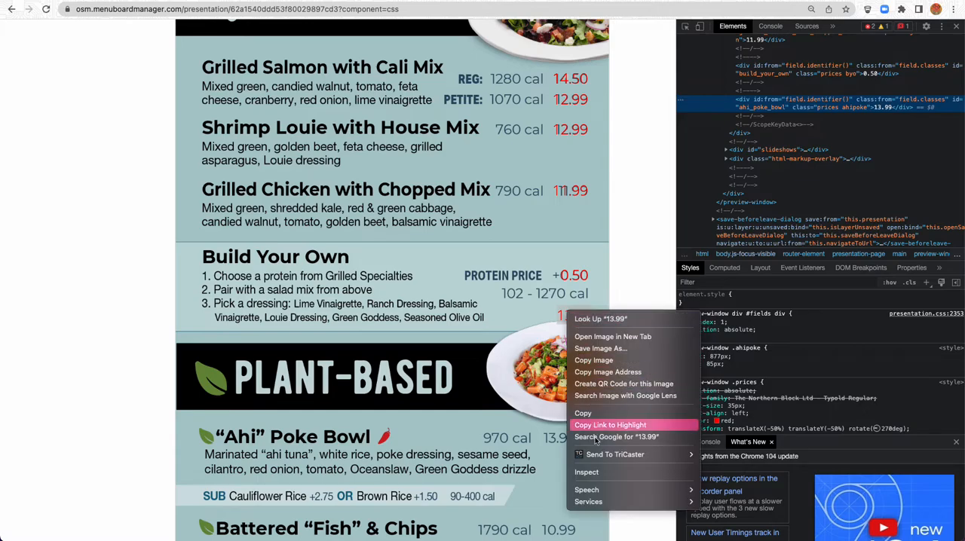
{"action": "left_click", "coordinate": [592, 473]}
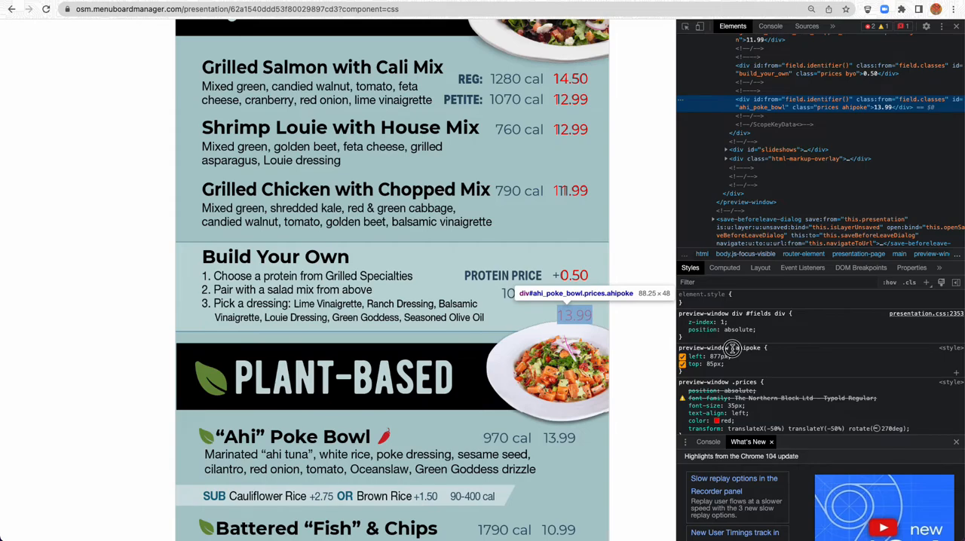
Raise the .ahipoke left value to 1183px in the inspected styles, aligning the price vertically with the guide's Ahi Poke Bowl line
{"action": "left_click", "coordinate": [763, 348]}
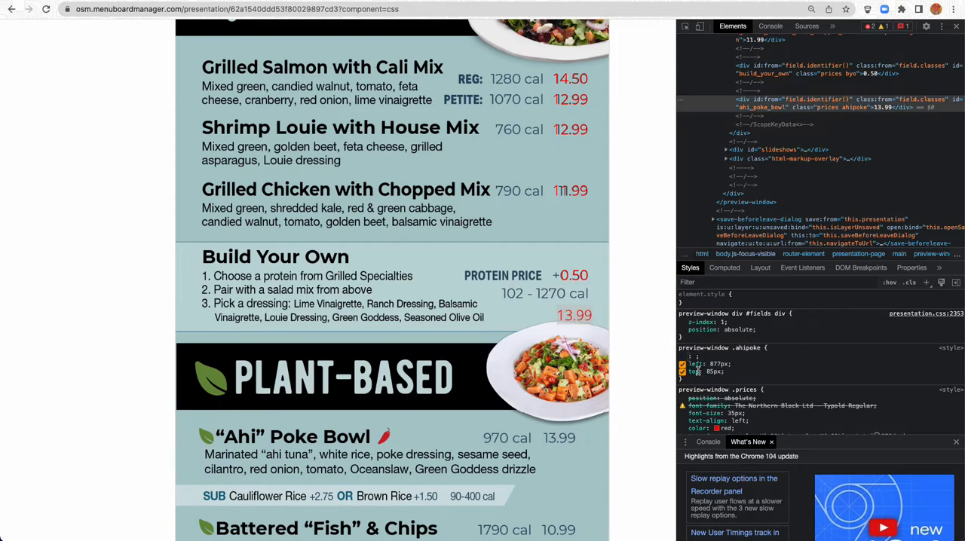
{"action": "left_click", "coordinate": [719, 357]}
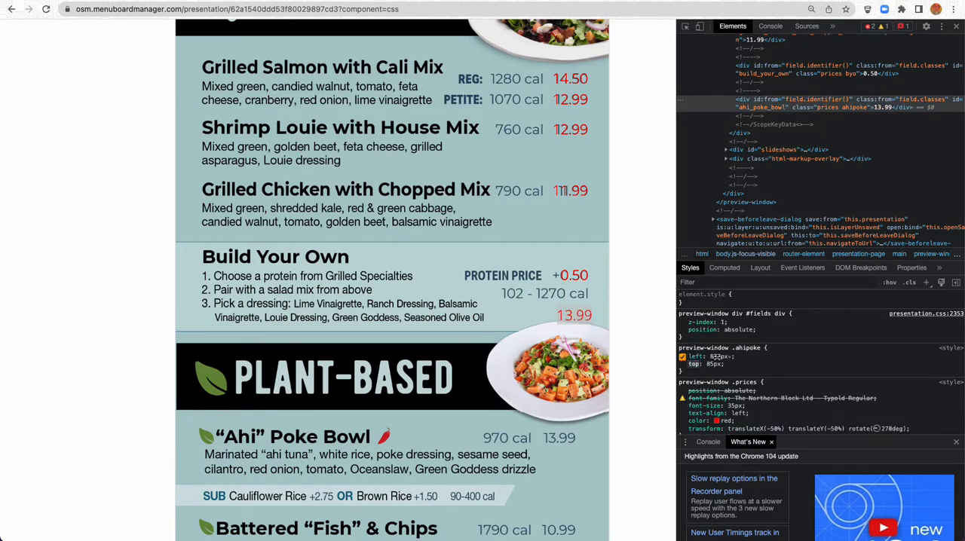
{"action": "left_click", "coordinate": [707, 373]}
{"action": "left_click", "coordinate": [709, 372]}
{"action": "left_click", "coordinate": [716, 368]}
{"action": "left_click", "coordinate": [708, 381]}
{"action": "left_click", "coordinate": [714, 356]}
{"action": "key", "text": "Up"}
{"action": "key", "text": "Up"}
{"action": "key", "text": "Up"}
{"action": "key", "text": "Up"}
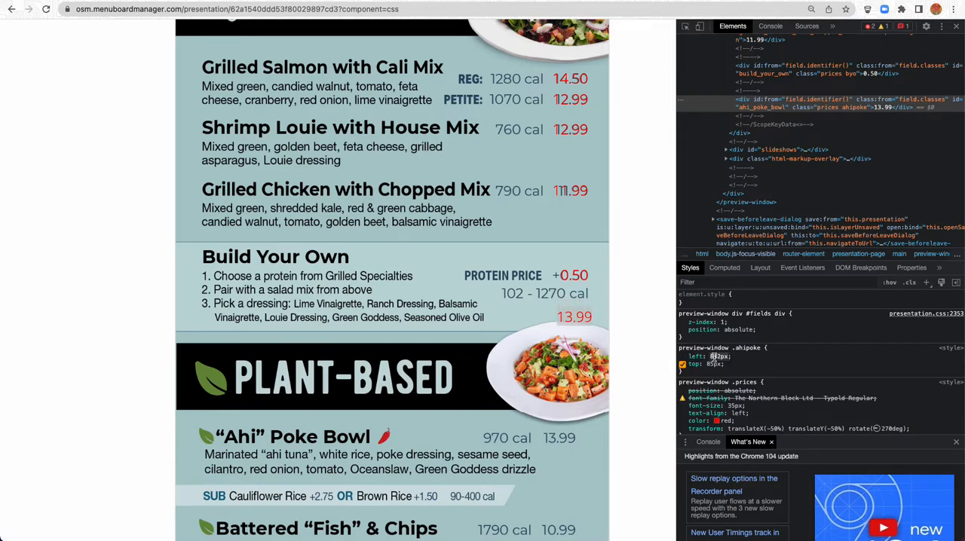
{"action": "key", "text": "Up"}
{"action": "key", "text": "Up"}
{"action": "key", "text": "Up"}
{"action": "key", "text": "Up"}
{"action": "key", "text": "Up"}
{"action": "key", "text": "Up"}
{"action": "key", "text": "Up"}
{"action": "key", "text": "Up"}
{"action": "key", "text": "Up"}
{"action": "key", "text": "Up"}
{"action": "key", "text": "Up"}
{"action": "key", "text": "Up"}
{"action": "key", "text": "Up"}
{"action": "key", "text": "Up"}
{"action": "key", "text": "Up"}
{"action": "key", "text": "Up"}
{"action": "key", "text": "Up"}
{"action": "key", "text": "Up"}
{"action": "key", "text": "Up"}
{"action": "key", "text": "Up"}
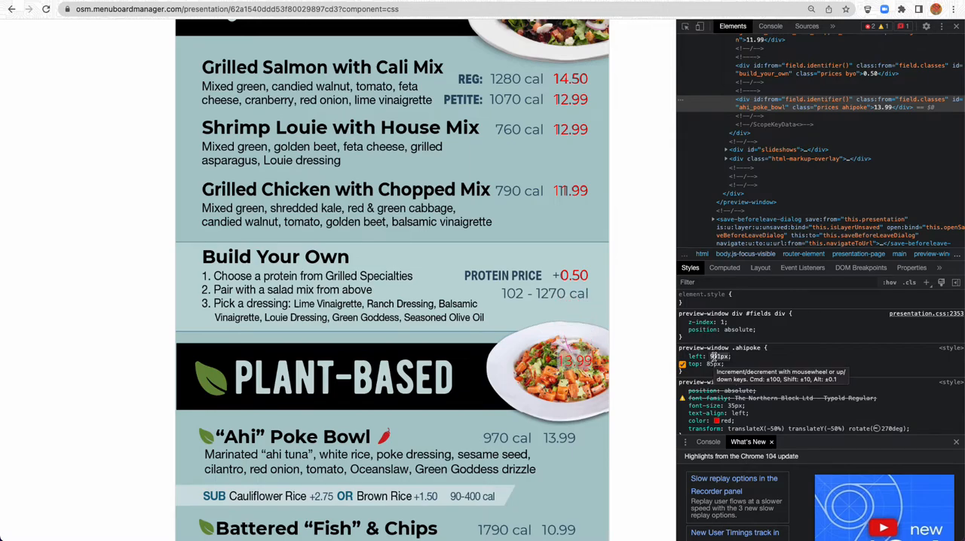
{"action": "key", "text": "Up"}
{"action": "key", "text": "Up"}
{"action": "key", "text": "Up"}
{"action": "key", "text": "Up"}
{"action": "key", "text": "Up"}
{"action": "key", "text": "Up"}
{"action": "key", "text": "Up"}
{"action": "key", "text": "Up"}
{"action": "key", "text": "Up"}
{"action": "key", "text": "Up"}
{"action": "key", "text": "Up"}
{"action": "key", "text": "Up"}
{"action": "key", "text": "Up"}
{"action": "key", "text": "Up"}
{"action": "key", "text": "Up"}
{"action": "key", "text": "Up"}
{"action": "key", "text": "Up"}
{"action": "key", "text": "Up"}
{"action": "key", "text": "Up"}
{"action": "key", "text": "Up"}
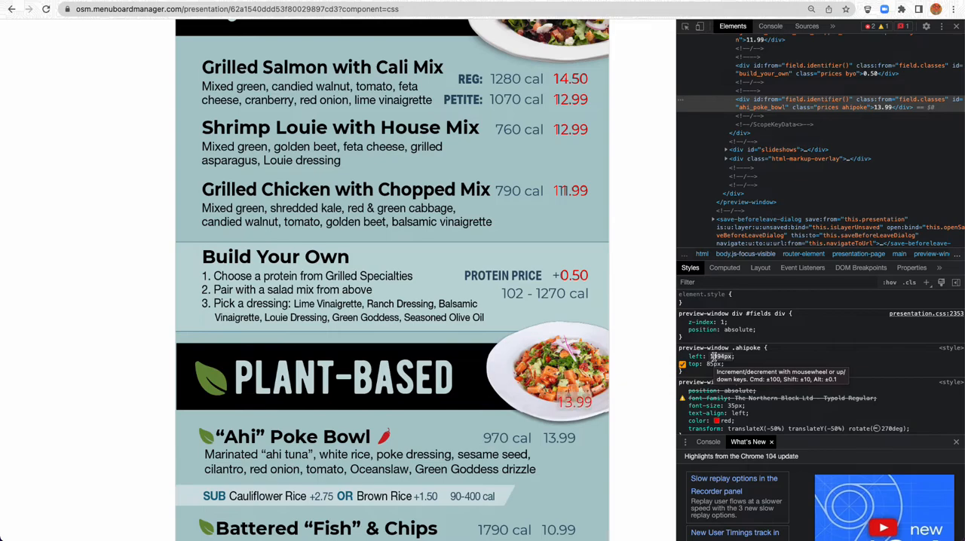
{"action": "key", "text": "Up"}
{"action": "key", "text": "Up"}
{"action": "key", "text": "Up"}
{"action": "key", "text": "Up"}
{"action": "key", "text": "Up"}
{"action": "key", "text": "Up"}
{"action": "key", "text": "Up"}
{"action": "key", "text": "Up"}
{"action": "key", "text": "Up"}
{"action": "key", "text": "Up"}
{"action": "key", "text": "Up"}
{"action": "key", "text": "Up"}
{"action": "key", "text": "Up"}
{"action": "key", "text": "Up"}
{"action": "key", "text": "Up"}
{"action": "key", "text": "Up"}
{"action": "key", "text": "Up"}
{"action": "key", "text": "Up"}
{"action": "key", "text": "Up"}
{"action": "key", "text": "Up"}
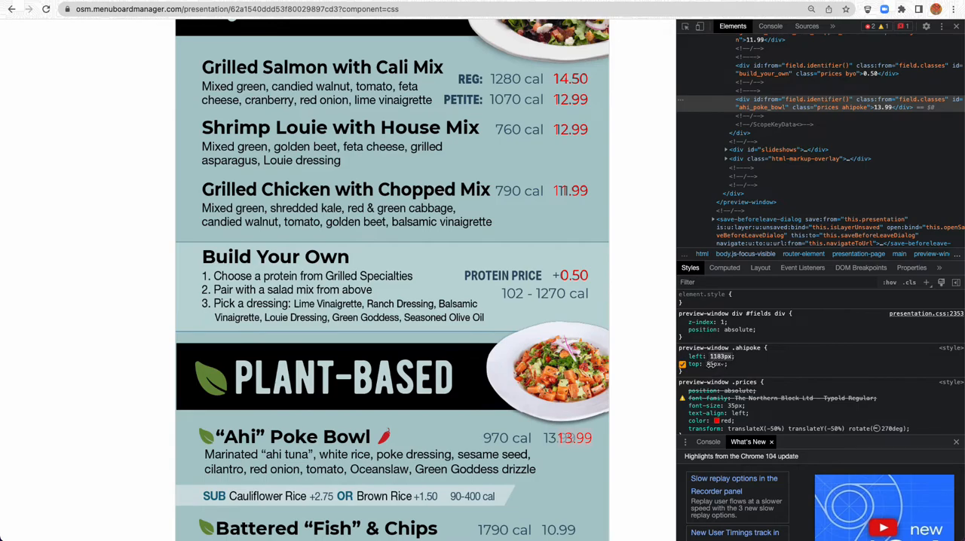
Adjust the .ahipoke top value to 123px in the inspected styles to align the price horizontally with the guide
{"action": "left_click", "coordinate": [710, 365]}
{"action": "key", "text": "Up"}
{"action": "key", "text": "Up"}
{"action": "key", "text": "Up"}
{"action": "key", "text": "Up"}
{"action": "key", "text": "Up"}
{"action": "key", "text": "Up"}
{"action": "key", "text": "Up"}
{"action": "key", "text": "Up"}
{"action": "key", "text": "Up"}
{"action": "key", "text": "Up"}
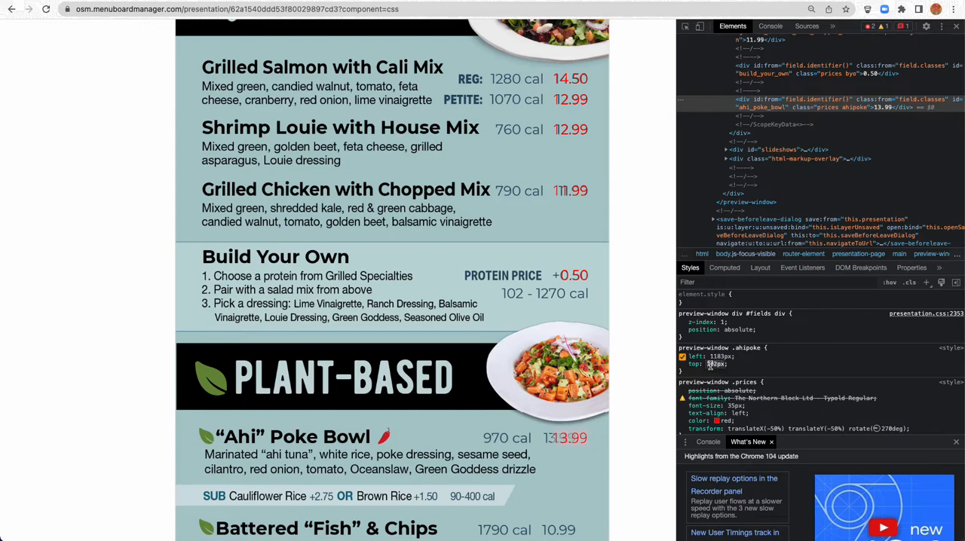
{"action": "key", "text": "Down"}
{"action": "key", "text": "Down"}
{"action": "key", "text": "Down"}
Change the .ahipoke rule in the presentation's CSS to left:1183px and top:183px
{"action": "scroll", "coordinate": [129, 190], "scroll_direction": "up", "scroll_amount": 5}
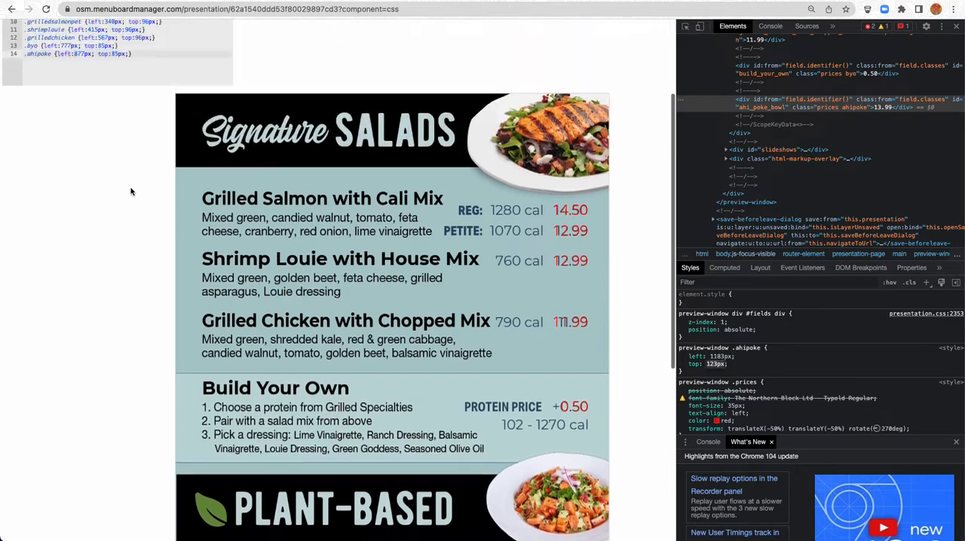
{"action": "double_click", "coordinate": [79, 193]}
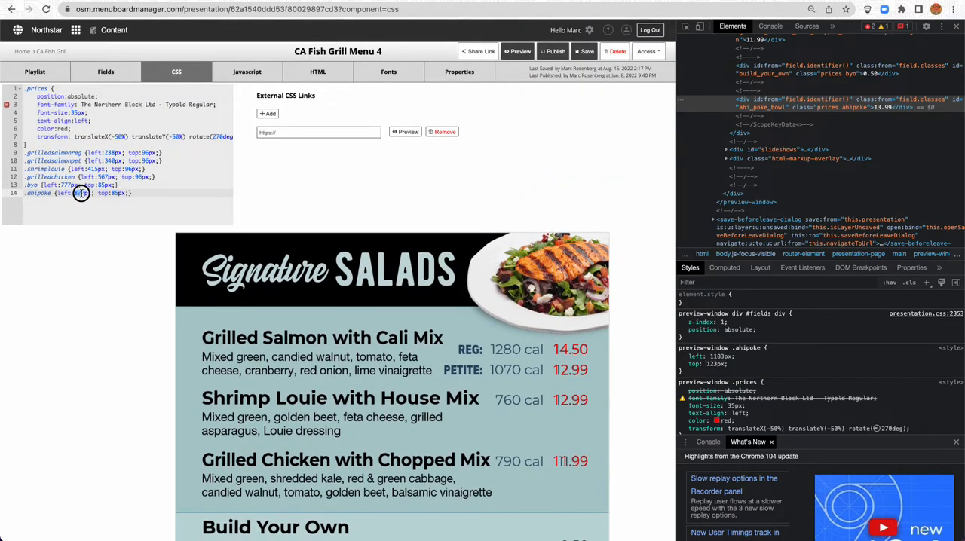
{"action": "type", "text": "11"}
{"action": "type", "text": "83"}
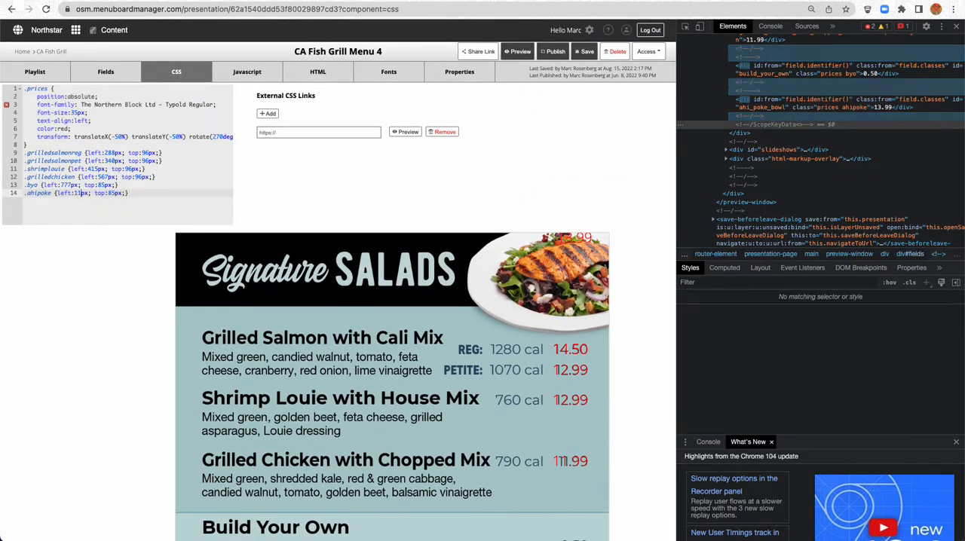
{"action": "double_click", "coordinate": [116, 193]}
{"action": "type", "text": "183"}
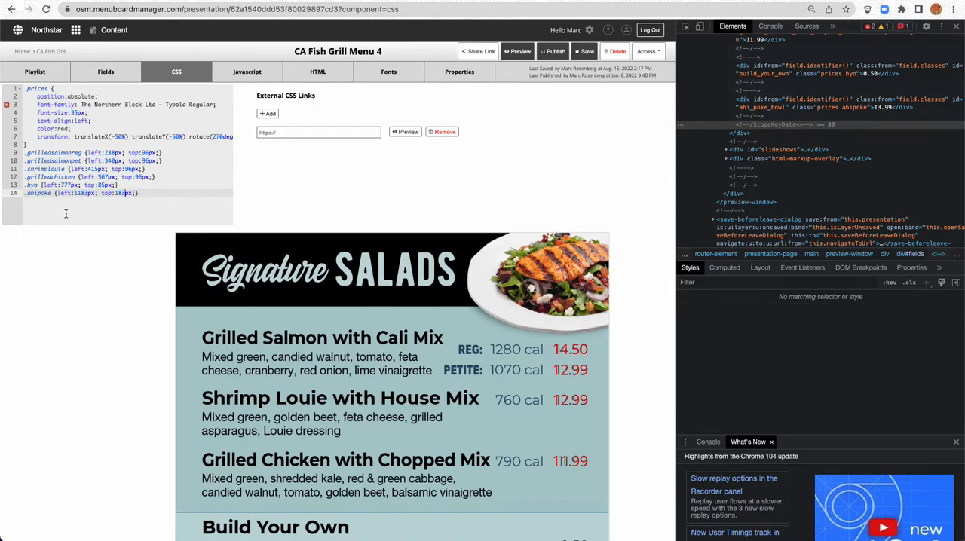
Check the Ahi Poke Bowl price against the guide and inspect its applied .ahipoke position values
{"action": "scroll", "coordinate": [93, 253], "scroll_direction": "down", "scroll_amount": 10}
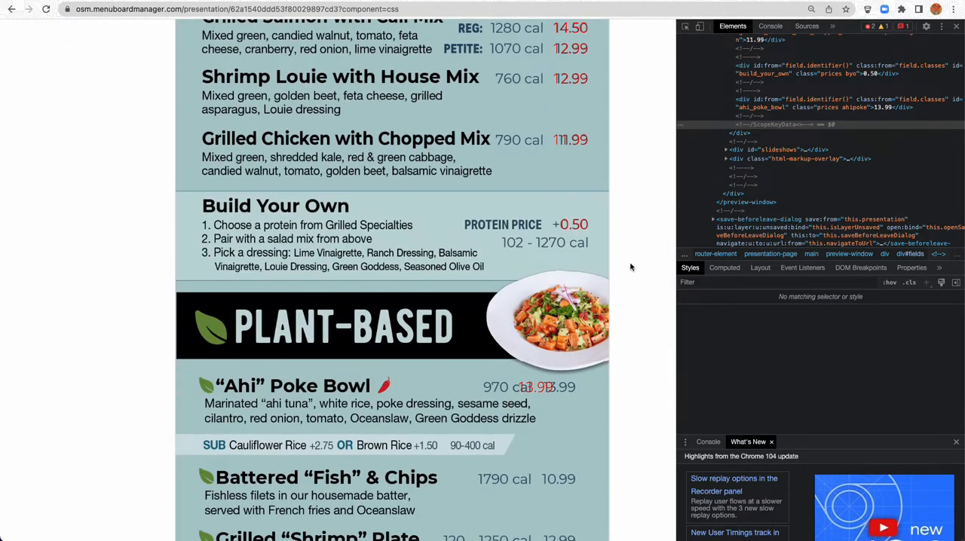
{"action": "right_click", "coordinate": [537, 387]}
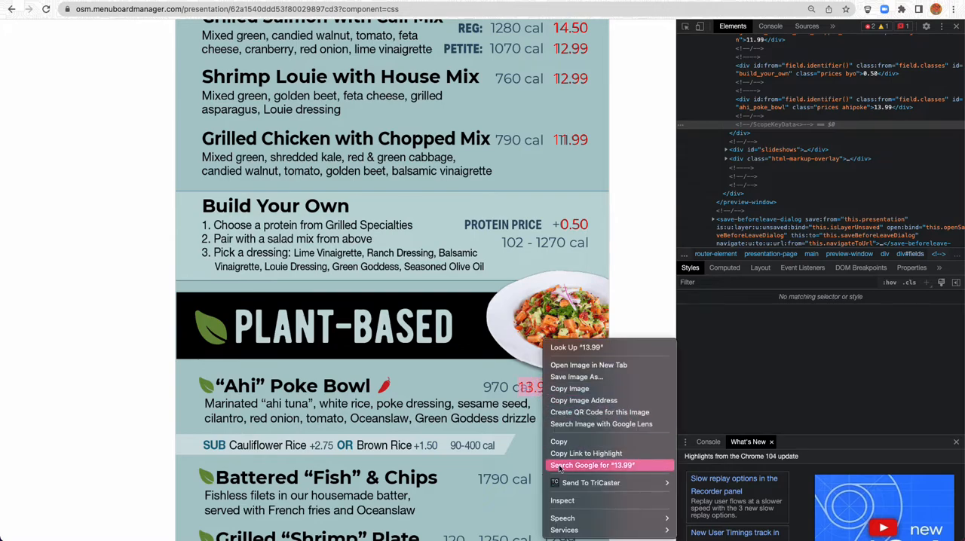
{"action": "left_click", "coordinate": [559, 502]}
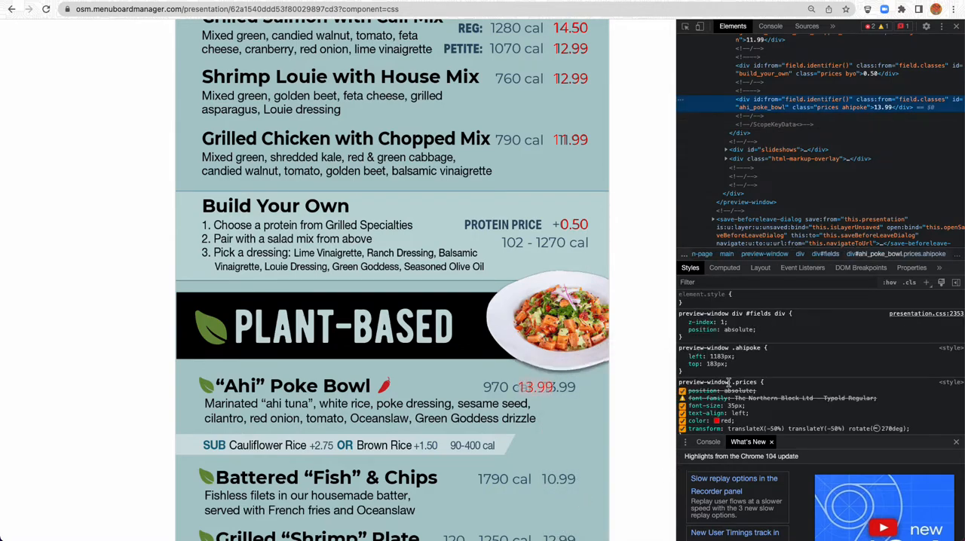
{"action": "scroll", "coordinate": [108, 183], "scroll_direction": "up", "scroll_amount": 8}
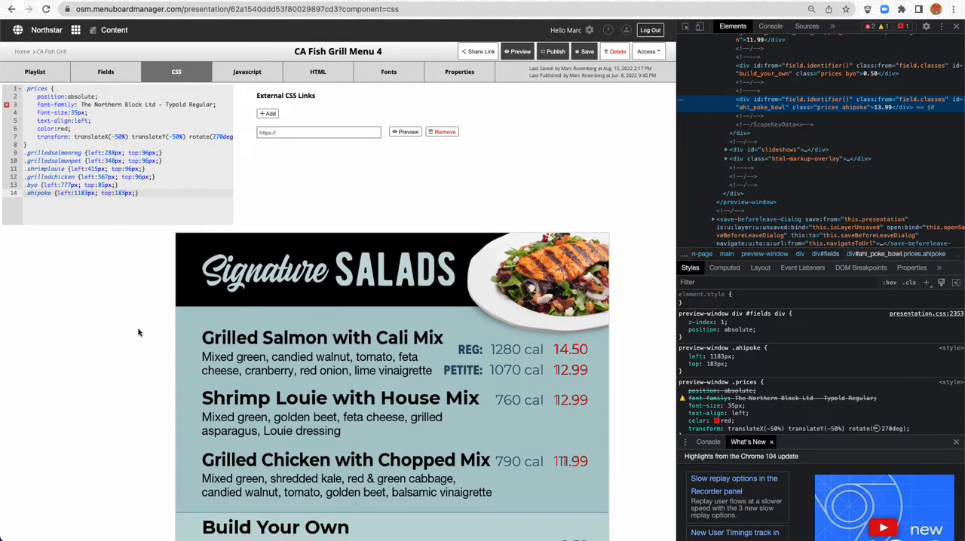
Inspect the Ahi Poke Bowl price and adjust its .ahipoke top value to 127px in the inspected styles to match the guide
{"action": "scroll", "coordinate": [138, 332], "scroll_direction": "down", "scroll_amount": 5}
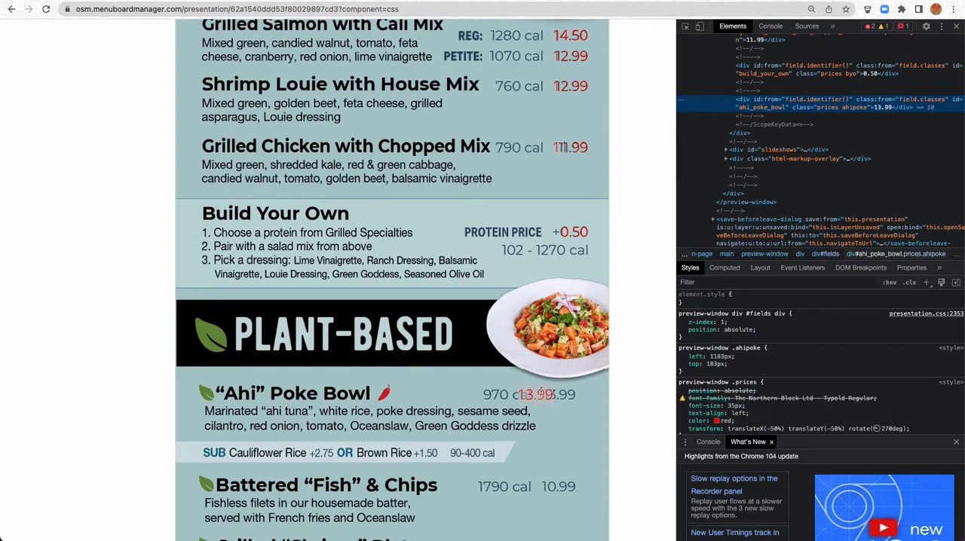
{"action": "right_click", "coordinate": [539, 391]}
{"action": "left_click", "coordinate": [557, 503]}
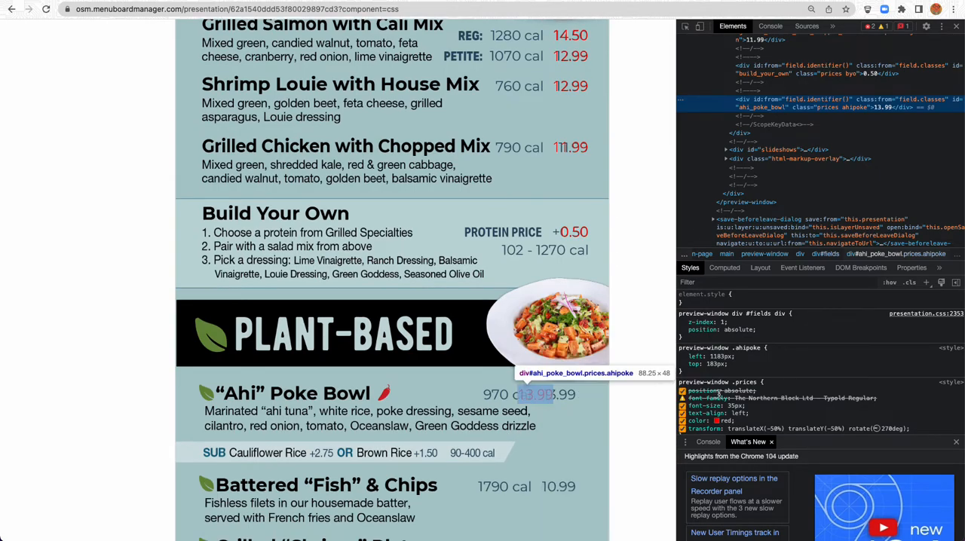
{"action": "left_click", "coordinate": [713, 364]}
{"action": "key", "text": "shift+Up"}
{"action": "key", "text": "shift+Up"}
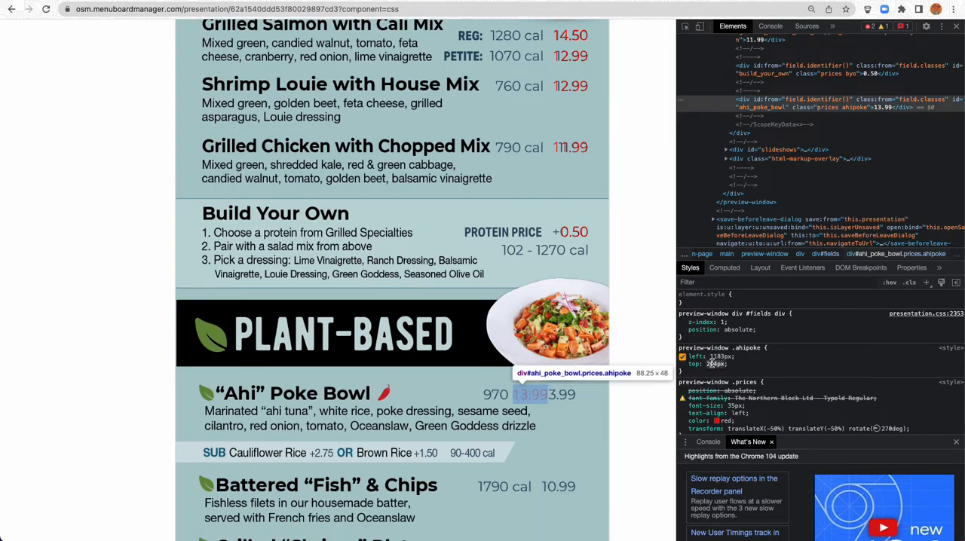
{"action": "key", "text": "shift+Up"}
{"action": "key", "text": "shift+Up"}
{"action": "key", "text": "shift+Down"}
{"action": "key", "text": "shift+Down"}
{"action": "key", "text": "shift+Down"}
{"action": "key", "text": "shift+Down"}
{"action": "key", "text": "shift+Down"}
{"action": "key", "text": "shift+Down"}
{"action": "key", "text": "shift+Down"}
{"action": "key", "text": "shift+Down"}
{"action": "key", "text": "shift+Down"}
{"action": "key", "text": "Down"}
{"action": "key", "text": "Down"}
{"action": "key", "text": "Down"}
{"action": "key", "text": "Down"}
{"action": "key", "text": "Down"}
{"action": "key", "text": "Down"}
{"action": "key", "text": "shift+Up"}
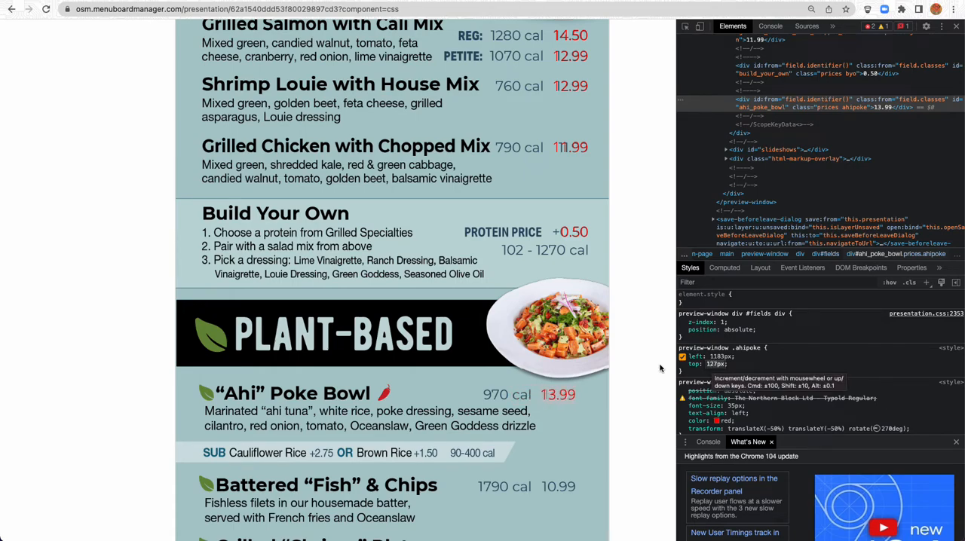
Set top to 127px in the .ahipoke rule of the presentation's CSS and check the price against the guide
{"action": "left_click", "coordinate": [136, 199]}
{"action": "scroll", "coordinate": [133, 199], "scroll_direction": "up", "scroll_amount": 3}
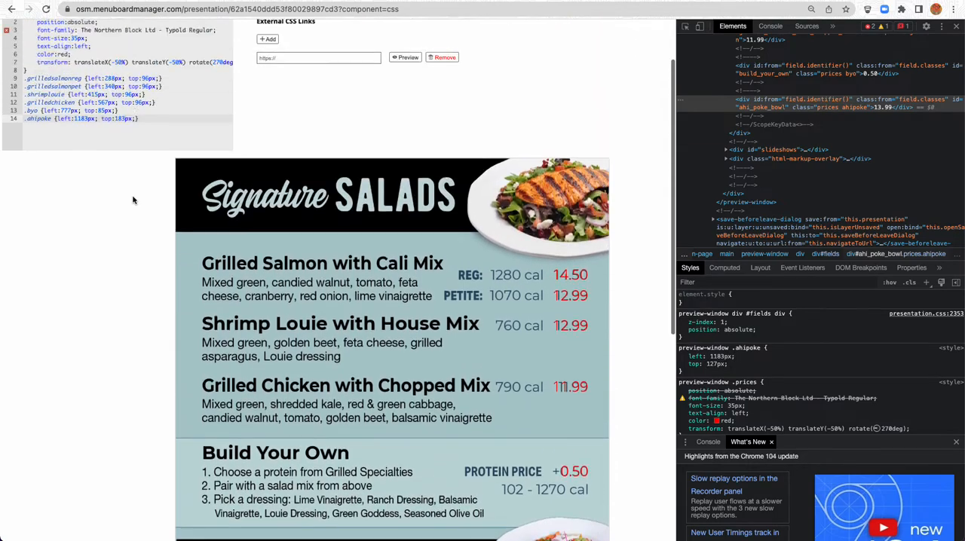
{"action": "scroll", "coordinate": [133, 200], "scroll_direction": "up", "scroll_amount": 2}
{"action": "left_click_drag", "start_coordinate": [118, 193], "coordinate": [125, 194]}
{"action": "type", "text": "127"}
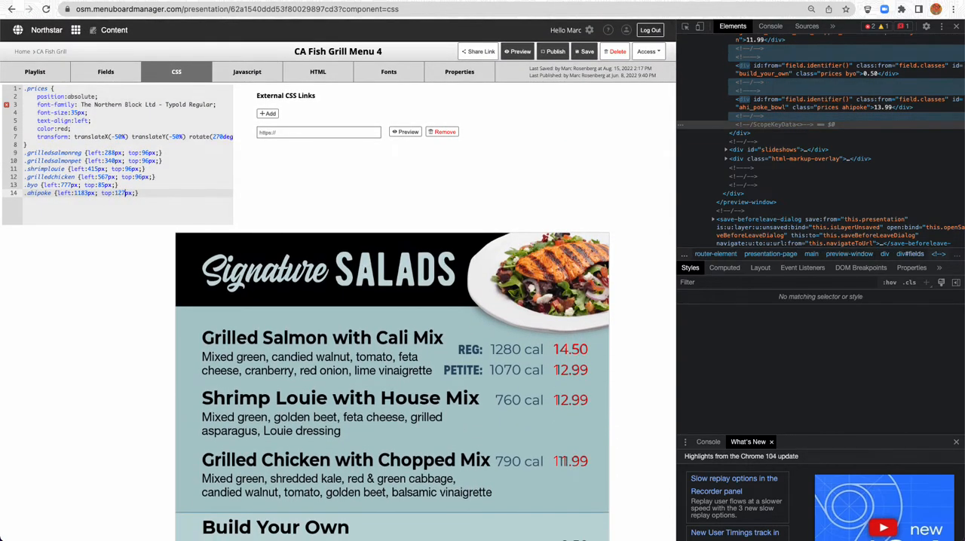
{"action": "scroll", "coordinate": [57, 252], "scroll_direction": "down", "scroll_amount": 1}
{"action": "scroll", "coordinate": [57, 253], "scroll_direction": "down", "scroll_amount": 5}
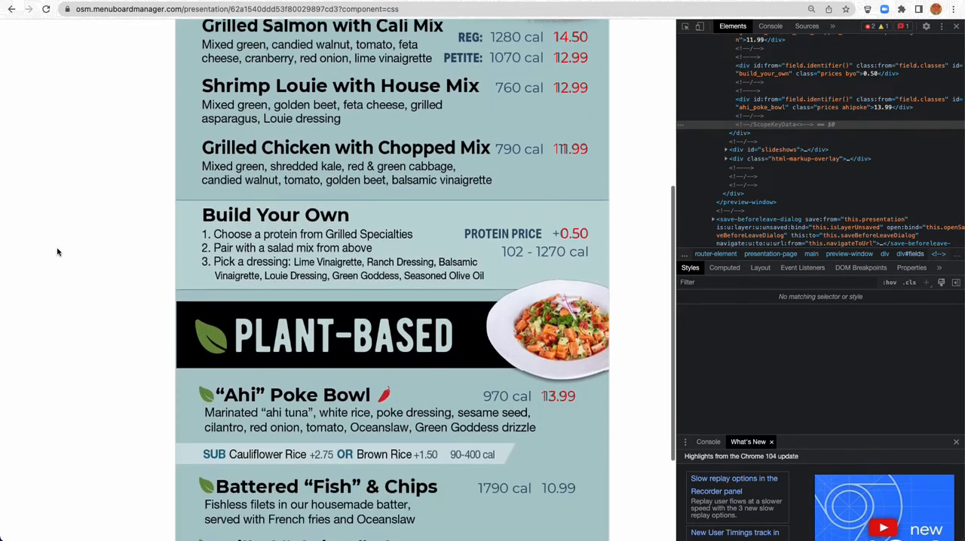
{"action": "scroll", "coordinate": [550, 358], "scroll_direction": "down", "scroll_amount": 1}
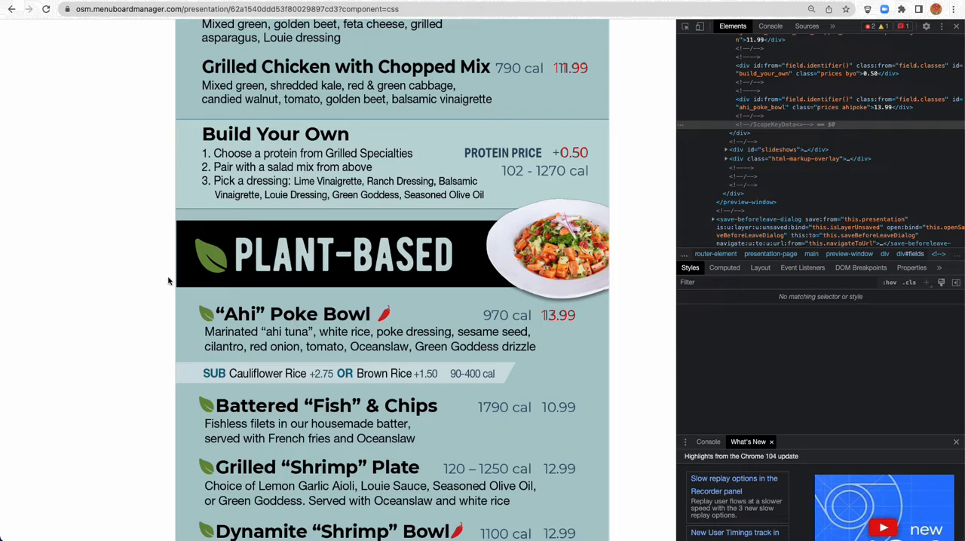
Duplicate the Ahi Poke Bowl field and rename the copy Battered Fish & Chips
{"action": "scroll", "coordinate": [169, 281], "scroll_direction": "up", "scroll_amount": 10}
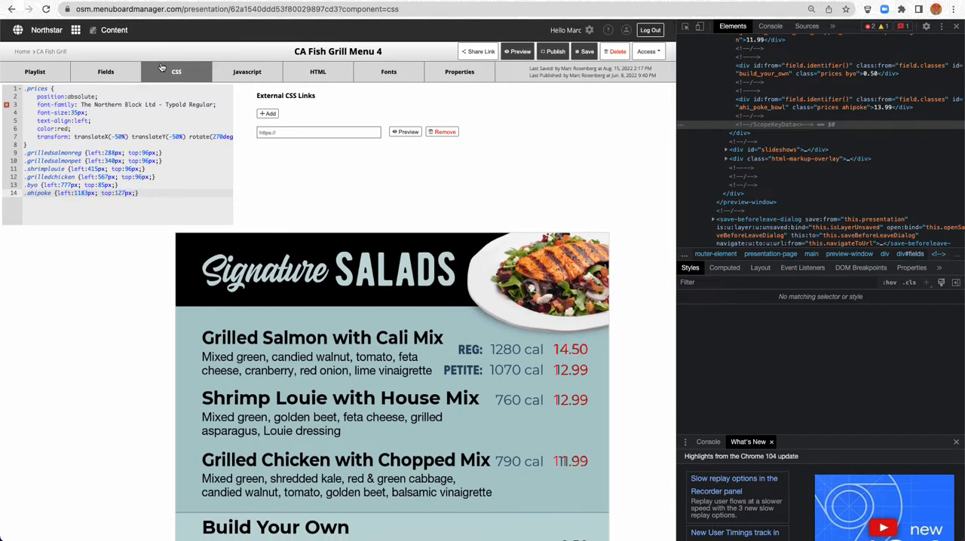
{"action": "left_click", "coordinate": [123, 71]}
{"action": "left_click", "coordinate": [71, 217]}
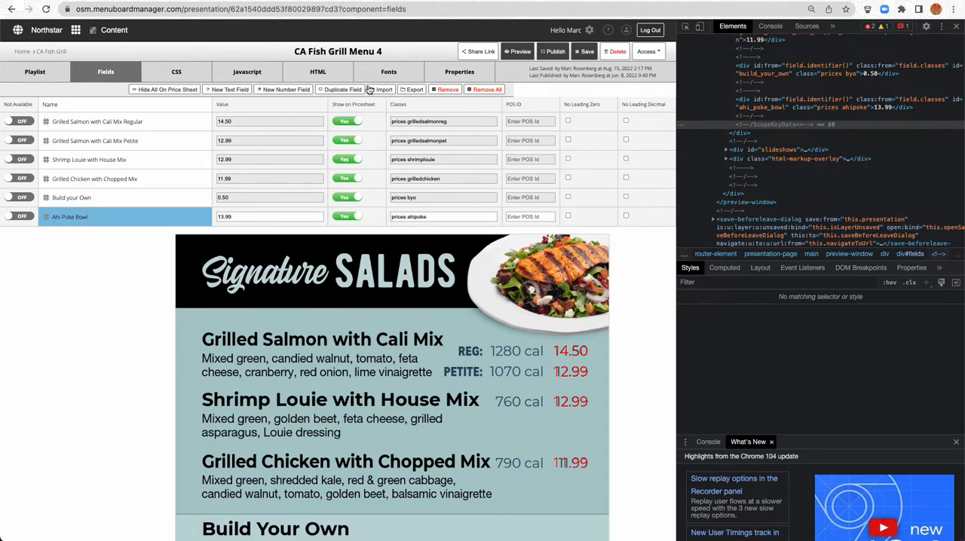
{"action": "left_click", "coordinate": [584, 51]}
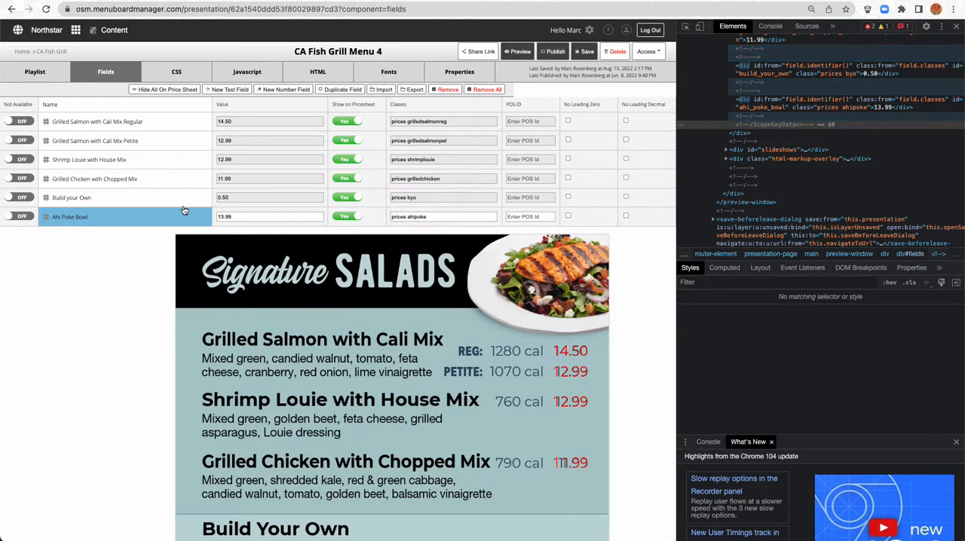
{"action": "left_click", "coordinate": [340, 92]}
{"action": "key", "text": "BackSpace"}
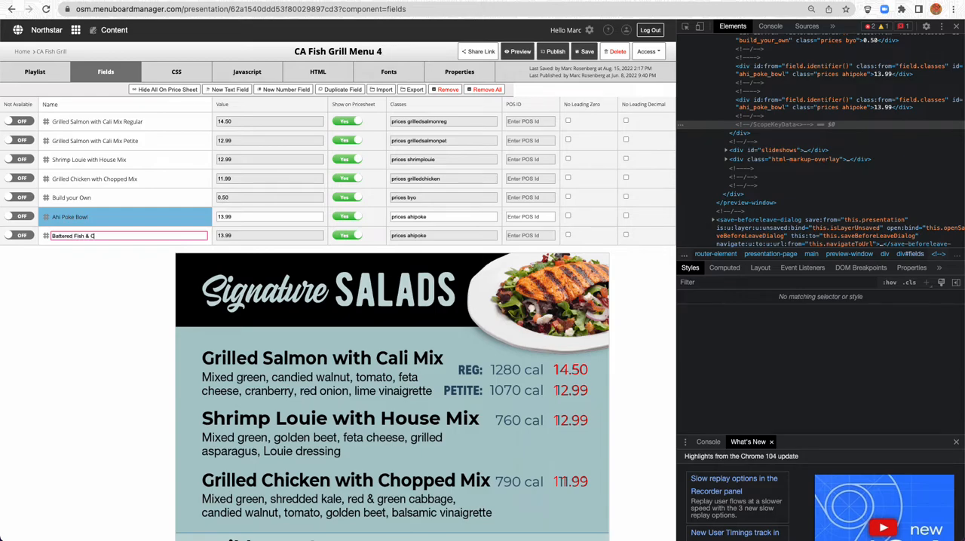
{"action": "type", "text": "Battered Fish & Chips"}
{"action": "key", "text": "Return"}
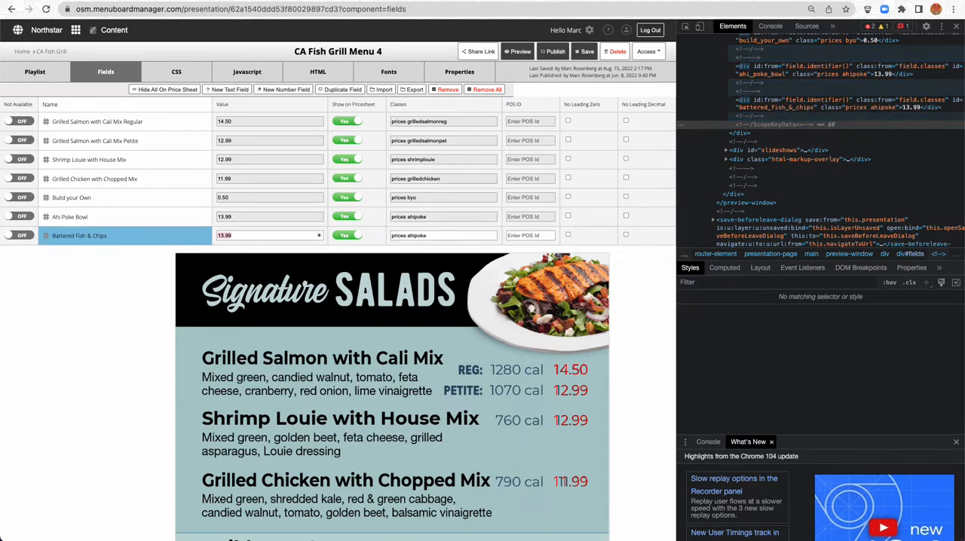
Set the Battered Fish & Chips field's classes to "prices batteredfish" and select the class name for reuse
{"action": "key", "text": "Right"}
{"action": "key", "text": "BackSpace"}
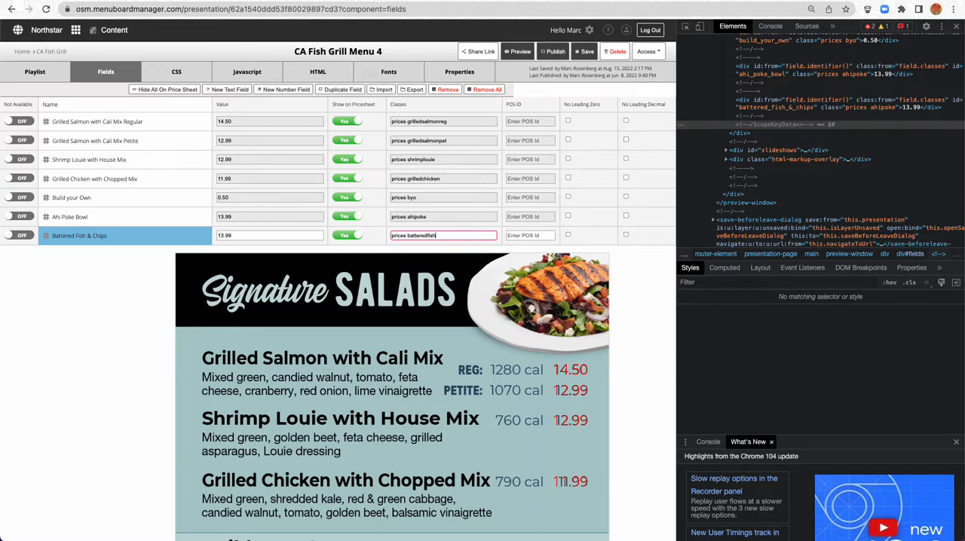
{"action": "left_click", "coordinate": [408, 237], "text": "shift"}
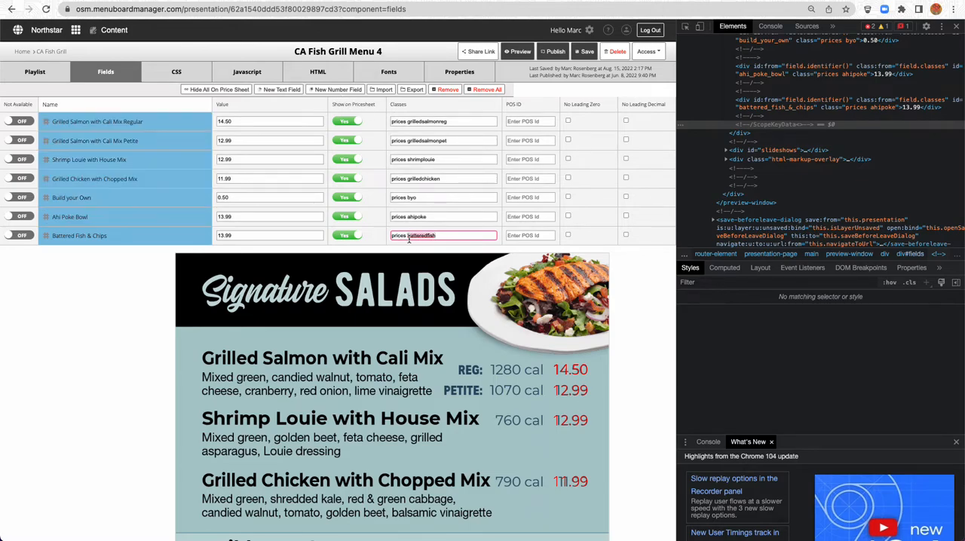
Add a .batteredfish rule below .ahipoke in the presentation's CSS, copying its position block and setting left:1283px with top:127px
{"action": "left_click", "coordinate": [174, 76]}
{"action": "left_click", "coordinate": [72, 204]}
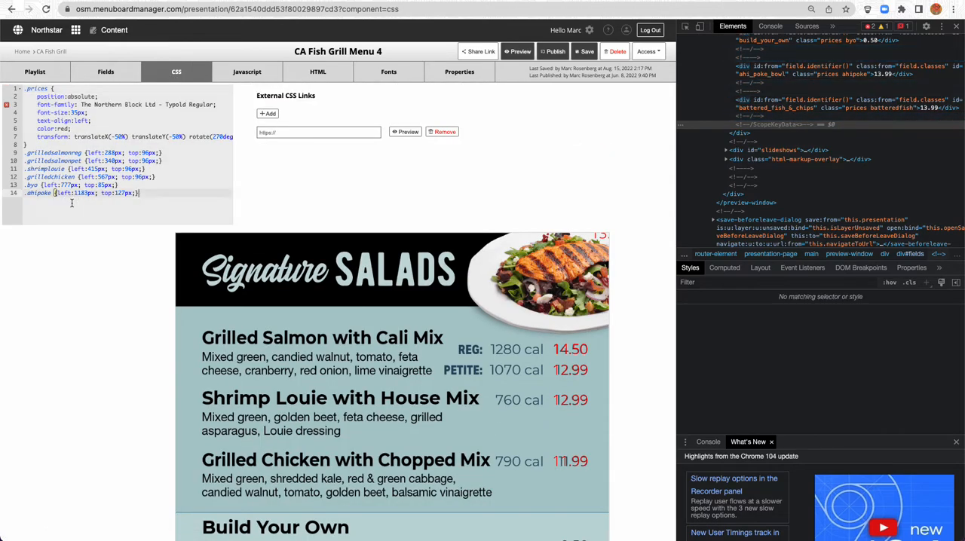
{"action": "key", "text": "Return"}
{"action": "type", "text": ".batteredfish"}
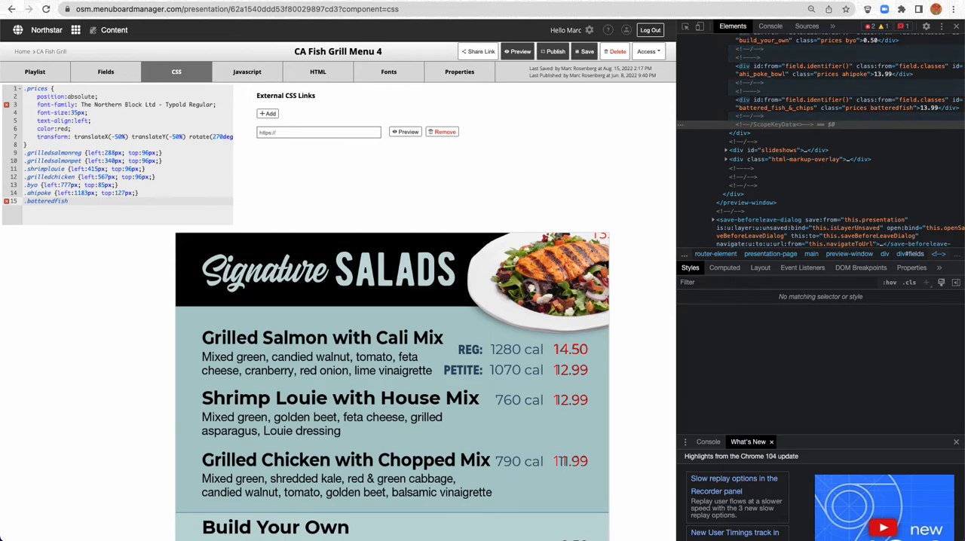
{"action": "left_click_drag", "start_coordinate": [53, 192], "coordinate": [140, 194]}
{"action": "key", "text": "ctrl+c"}
{"action": "left_click", "coordinate": [120, 201]}
{"action": "key", "text": "ctrl+v"}
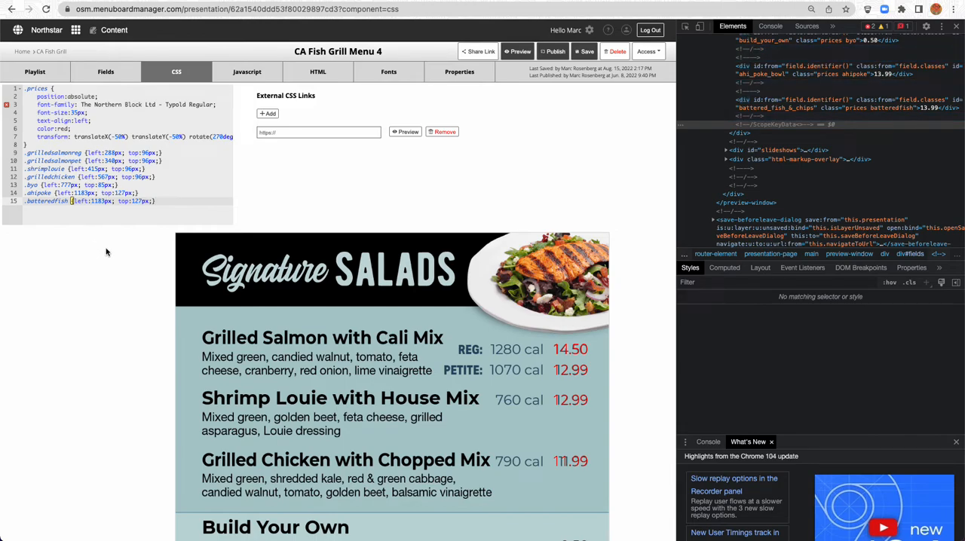
{"action": "left_click", "coordinate": [97, 201]}
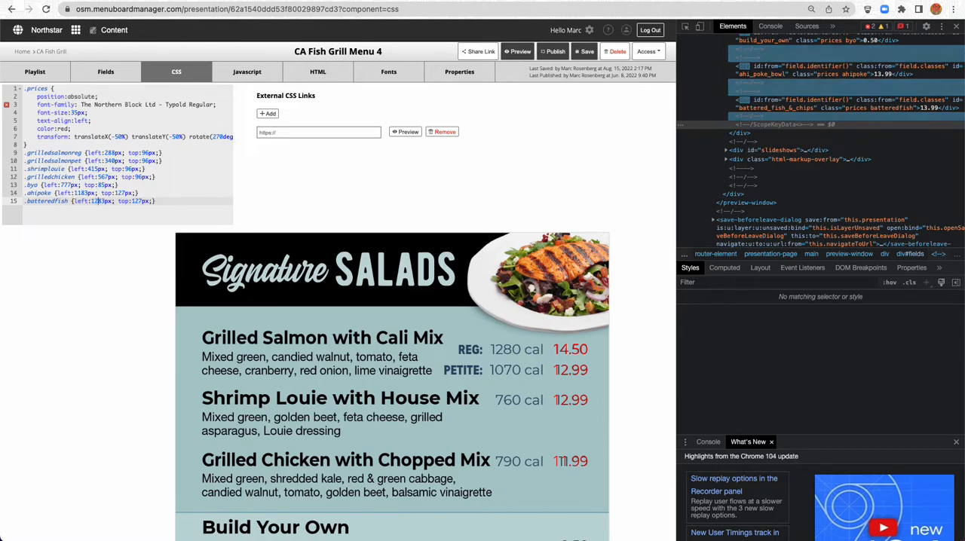
Inspect the Battered Fish & Chips price and raise its .batteredfish left value to 1410px to align it vertically with the guide
{"action": "scroll", "coordinate": [124, 276], "scroll_direction": "down", "scroll_amount": 3}
{"action": "scroll", "coordinate": [125, 276], "scroll_direction": "down", "scroll_amount": 5}
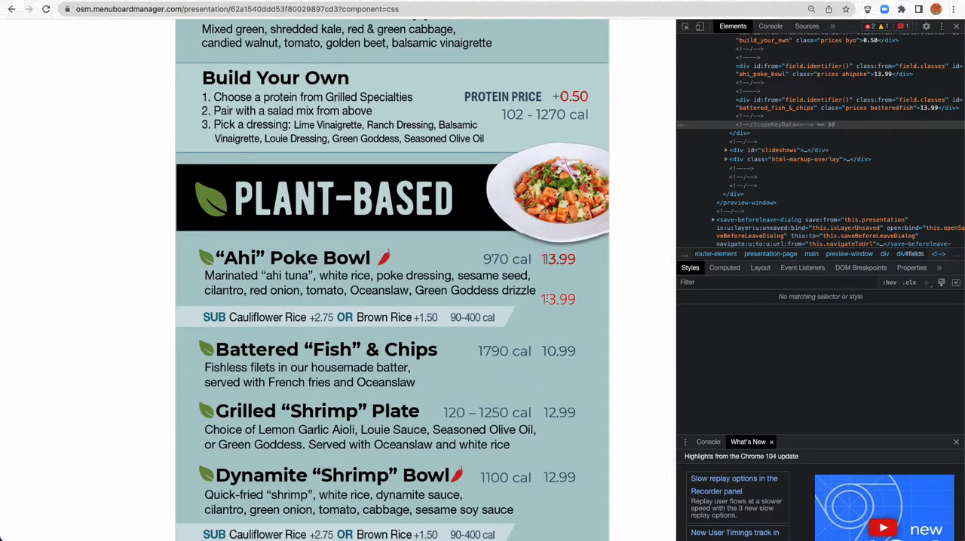
{"action": "right_click", "coordinate": [563, 299]}
{"action": "key", "text": "Escape"}
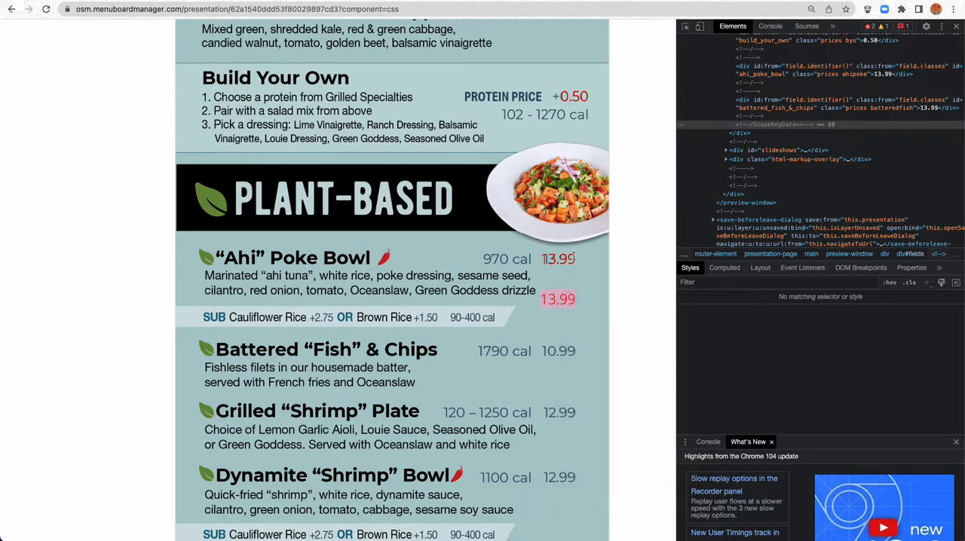
{"action": "right_click", "coordinate": [556, 299]}
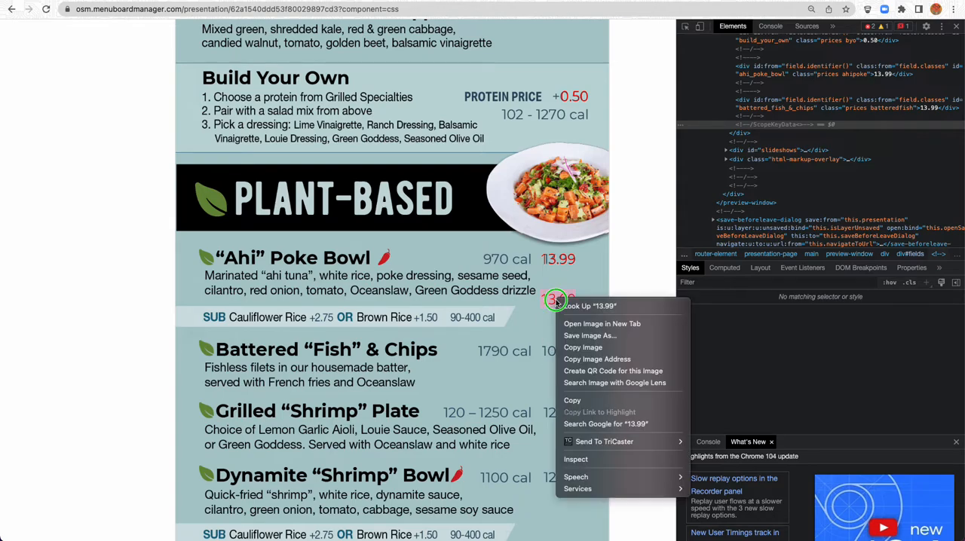
{"action": "left_click", "coordinate": [576, 459]}
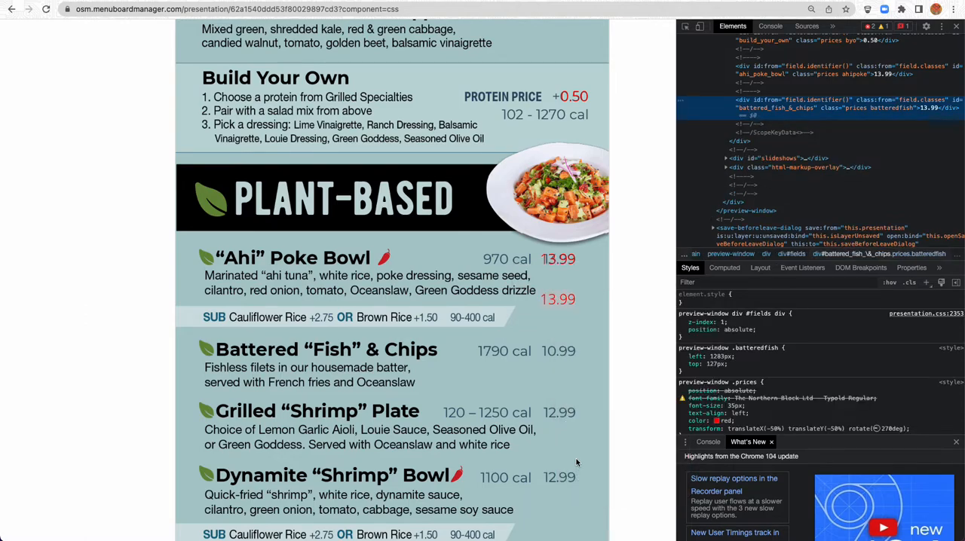
{"action": "left_click", "coordinate": [718, 357]}
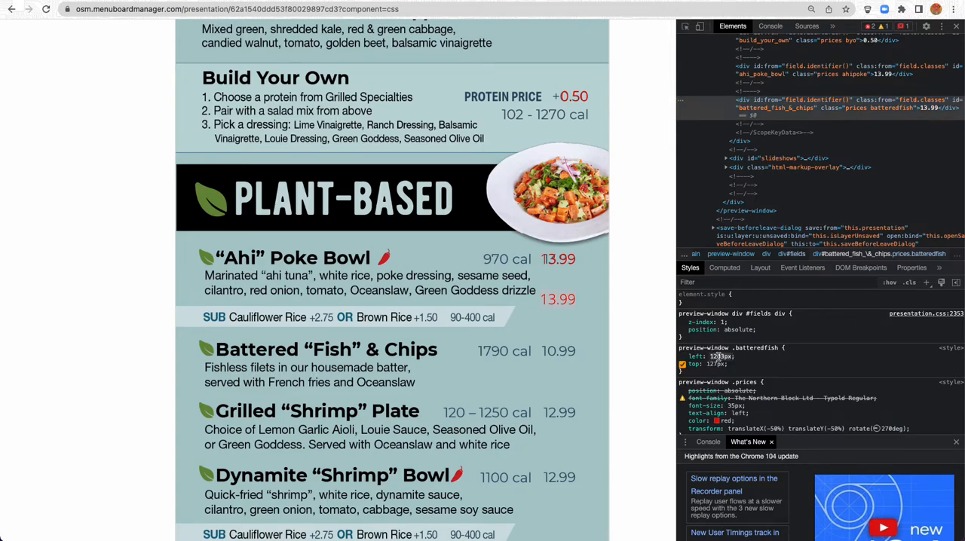
{"action": "key", "text": "Down"}
{"action": "key", "text": "Down"}
{"action": "key", "text": "Down"}
{"action": "key", "text": "Down"}
{"action": "key", "text": "Down"}
{"action": "key", "text": "Down"}
{"action": "key", "text": "Down"}
{"action": "key", "text": "Up"}
{"action": "key", "text": "Up"}
{"action": "key", "text": "Up"}
{"action": "key", "text": "Up"}
{"action": "key", "text": "Up"}
{"action": "key", "text": "Up"}
{"action": "key", "text": "Up"}
{"action": "key", "text": "Up"}
{"action": "key", "text": "Up"}
{"action": "key", "text": "Up"}
{"action": "key", "text": "Up"}
{"action": "key", "text": "Up"}
{"action": "key", "text": "Up"}
{"action": "key", "text": "Up"}
{"action": "key", "text": "Up"}
{"action": "key", "text": "Up"}
{"action": "key", "text": "Up"}
{"action": "key", "text": "Up"}
{"action": "key", "text": "Up"}
{"action": "key", "text": "Up"}
{"action": "key", "text": "Up"}
{"action": "key", "text": "Up"}
{"action": "key", "text": "Up"}
{"action": "key", "text": "Up"}
{"action": "key", "text": "Up"}
{"action": "key", "text": "Up"}
{"action": "key", "text": "Up"}
{"action": "key", "text": "Up"}
{"action": "key", "text": "Up"}
{"action": "key", "text": "Up"}
{"action": "key", "text": "Up"}
{"action": "key", "text": "Up"}
{"action": "key", "text": "Up"}
{"action": "key", "text": "Up"}
{"action": "key", "text": "Up"}
{"action": "key", "text": "Up"}
{"action": "key", "text": "Up"}
{"action": "key", "text": "Up"}
{"action": "key", "text": "Up"}
{"action": "key", "text": "Up"}
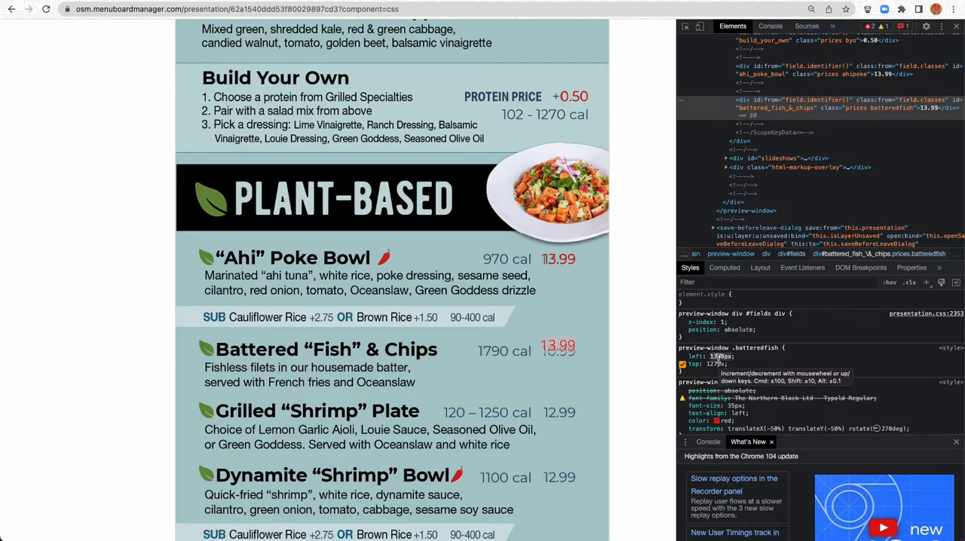
{"action": "key", "text": "Up"}
{"action": "key", "text": "Up"}
{"action": "key", "text": "Up"}
{"action": "key", "text": "Up"}
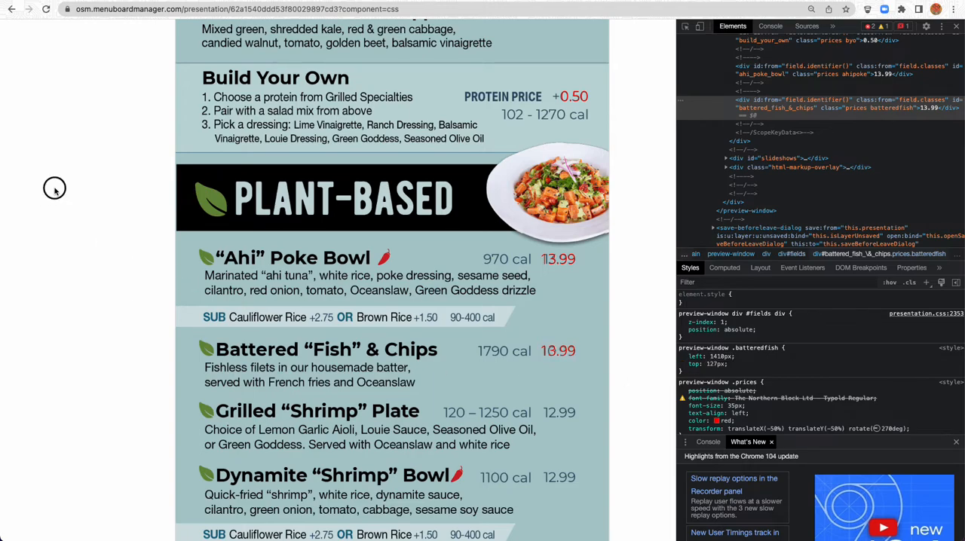
Set left to 1410px in the .batteredfish rule of the presentation's CSS and check the price against the guide
{"action": "scroll", "coordinate": [55, 191], "scroll_direction": "up", "scroll_amount": 10}
{"action": "left_click_drag", "start_coordinate": [94, 144], "coordinate": [104, 143]}
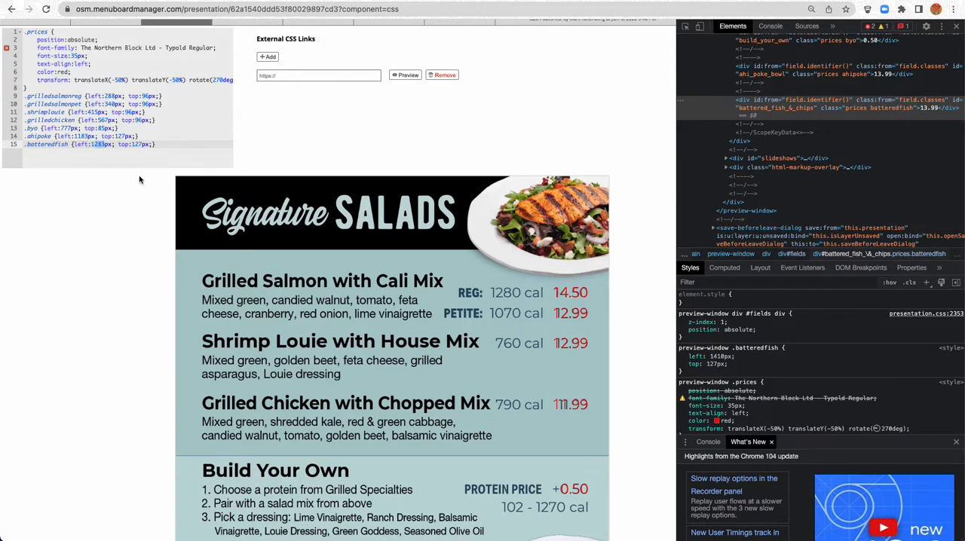
{"action": "type", "text": "410"}
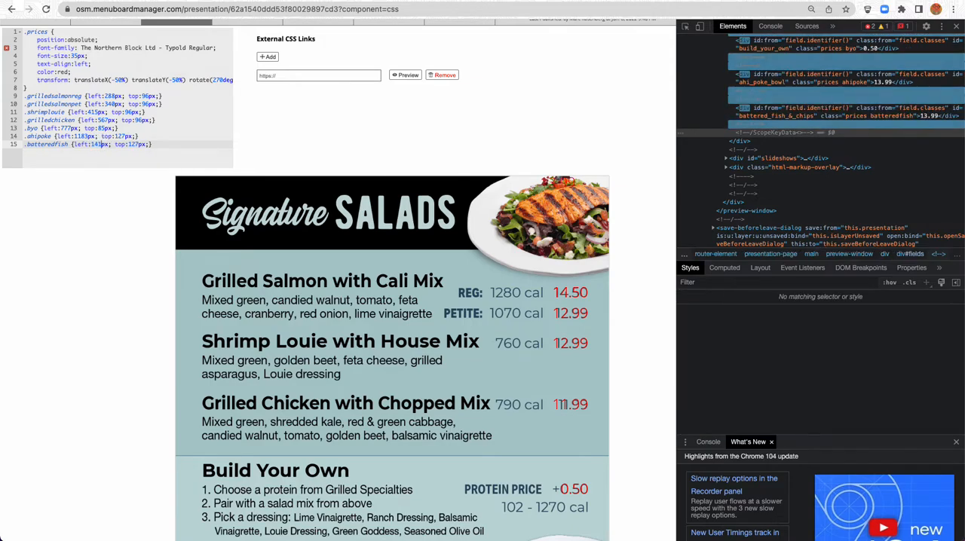
{"action": "scroll", "coordinate": [71, 237], "scroll_direction": "down", "scroll_amount": 5}
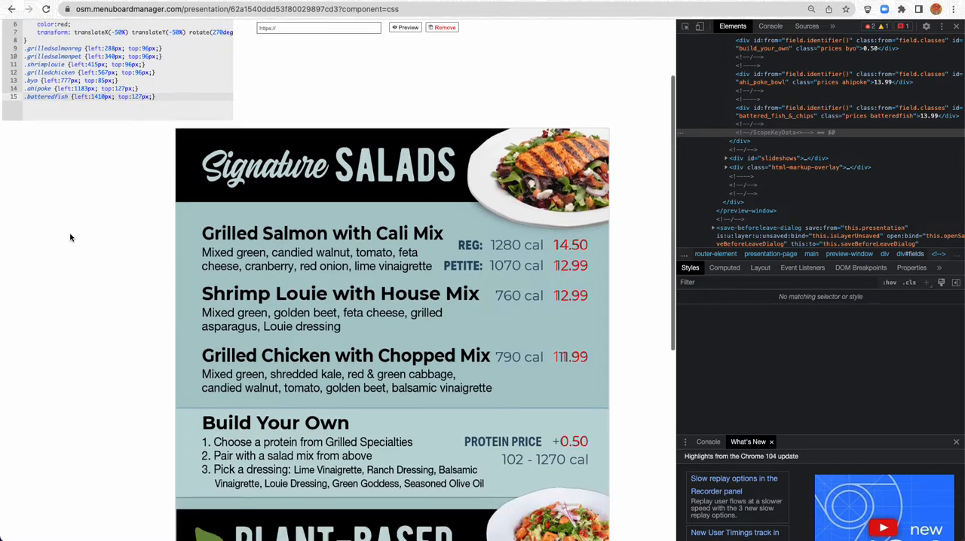
{"action": "scroll", "coordinate": [72, 238], "scroll_direction": "down", "scroll_amount": 2}
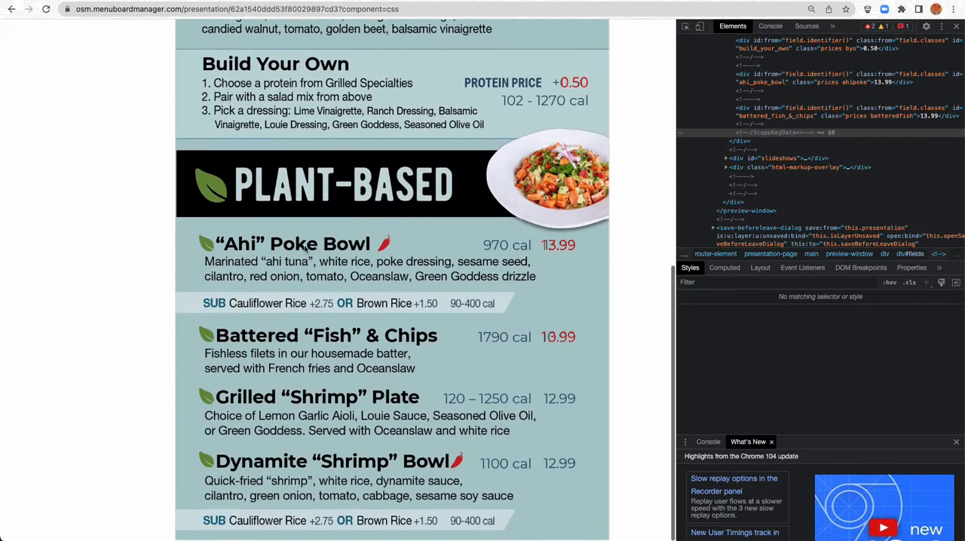
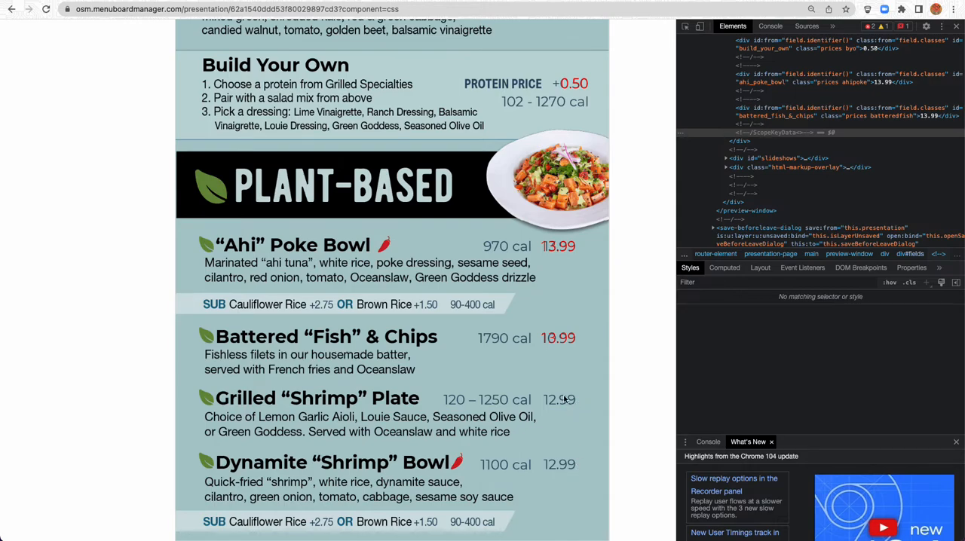
Duplicate the Battered Fish & Chips price field and name the copy "Grilled Shimp Plate"
{"action": "scroll", "coordinate": [562, 471], "scroll_direction": "up", "scroll_amount": 1}
{"action": "scroll", "coordinate": [561, 472], "scroll_direction": "up", "scroll_amount": 1}
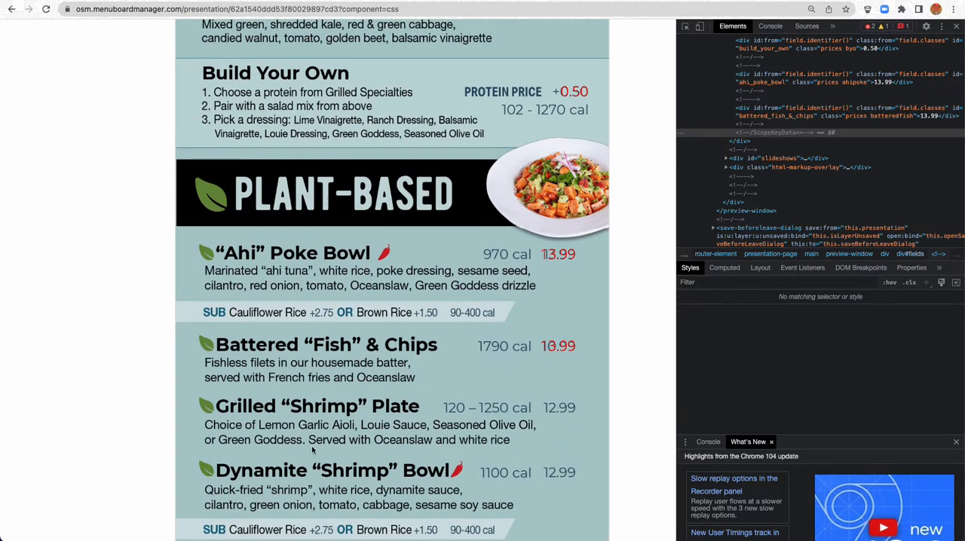
{"action": "scroll", "coordinate": [103, 303], "scroll_direction": "up", "scroll_amount": 6}
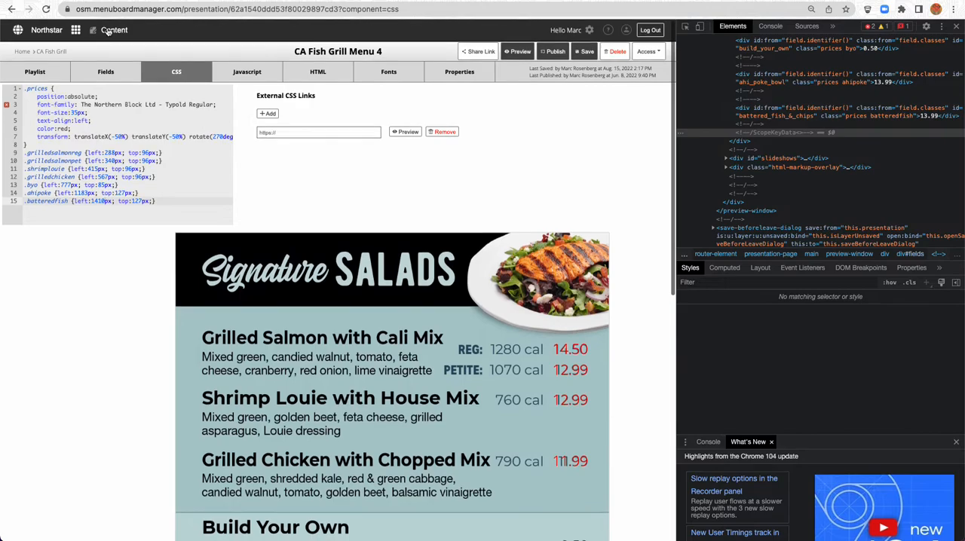
{"action": "left_click", "coordinate": [105, 70]}
{"action": "left_click", "coordinate": [79, 237]}
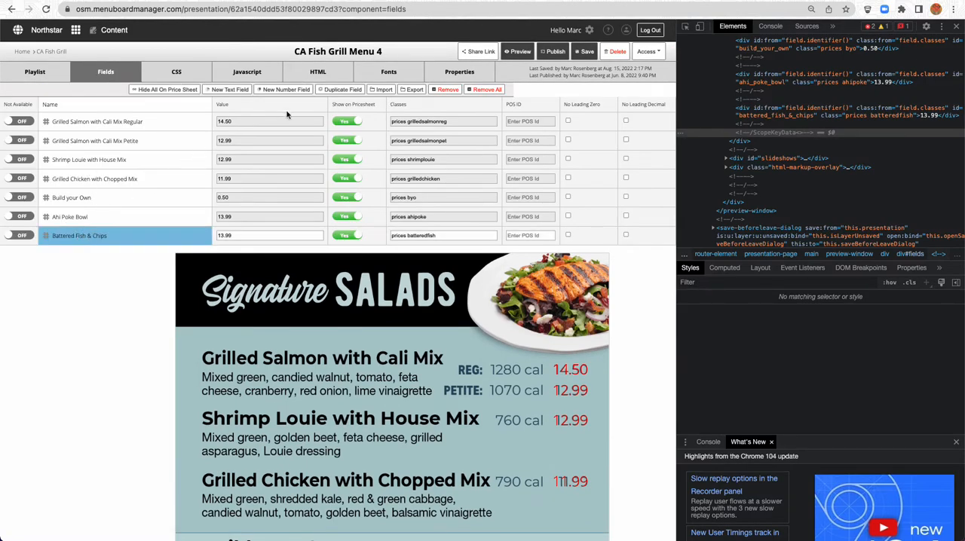
{"action": "left_click", "coordinate": [343, 90]}
{"action": "key", "text": "super+a"}
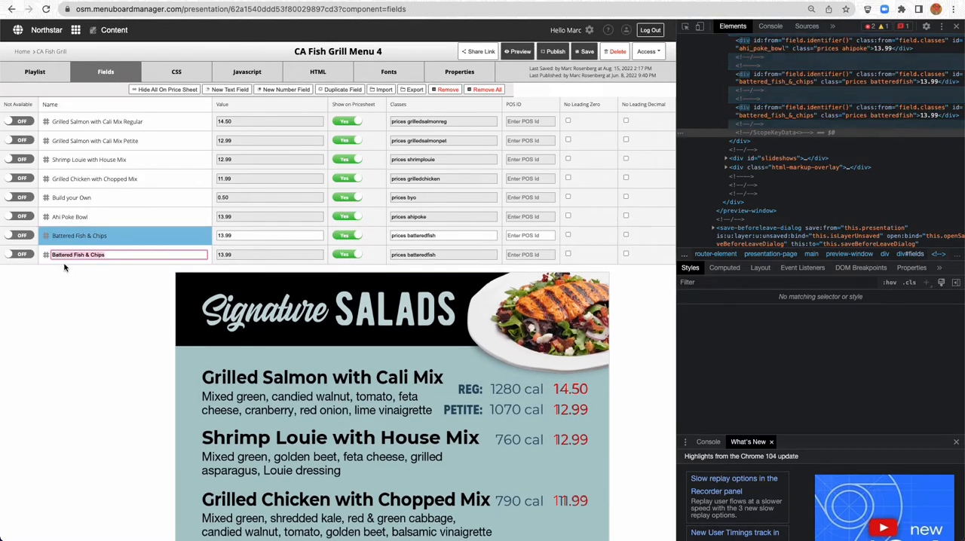
{"action": "type", "text": "Grill"}
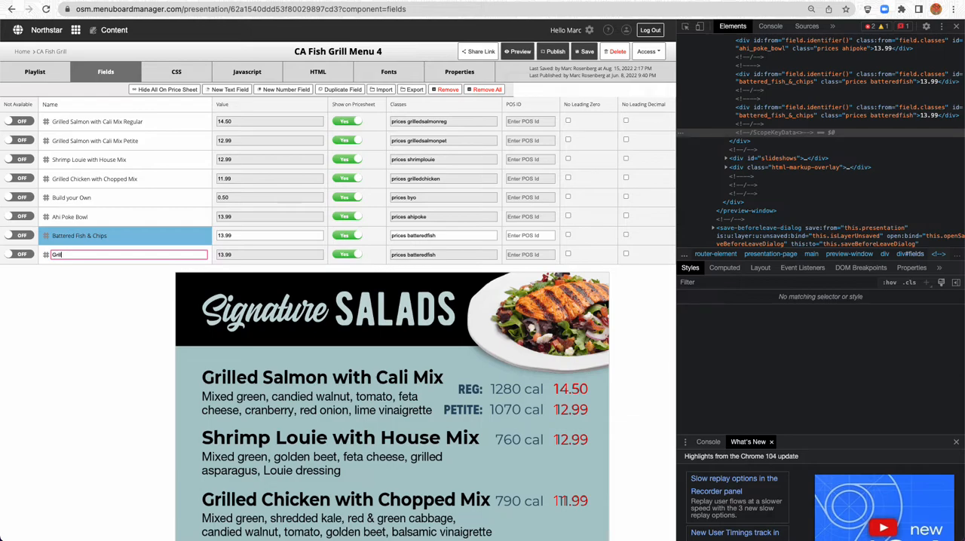
{"action": "type", "text": "ed Shrimp Plate"}
Set the Grilled Shimp Plate field's classes to "prices grilledshrimp" and select the class name for reuse
{"action": "key", "text": "Tab"}
{"action": "key", "text": "Tab"}
{"action": "key", "text": "Right"}
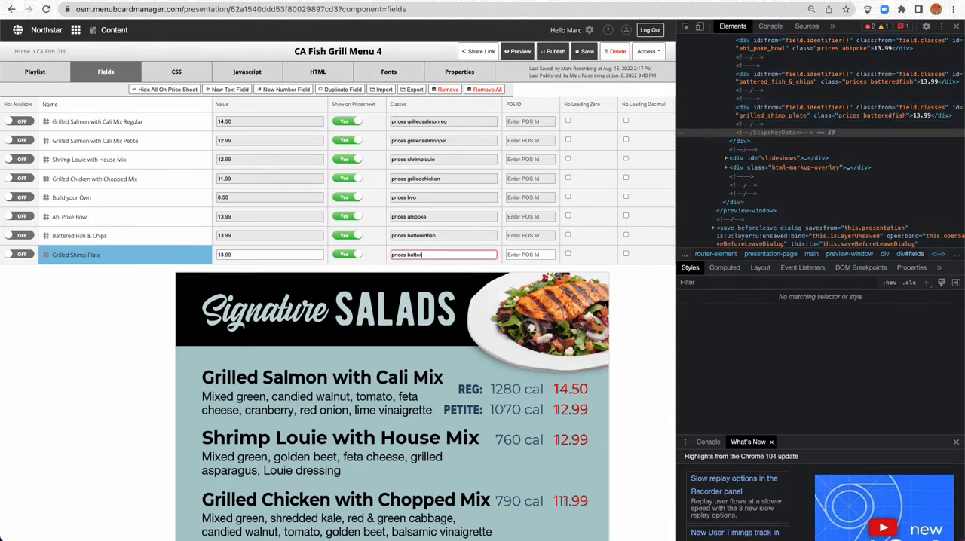
{"action": "type", "text": "grilledshrimp"}
{"action": "left_click", "coordinate": [408, 256], "text": "shift"}
{"action": "key", "text": "super+c"}
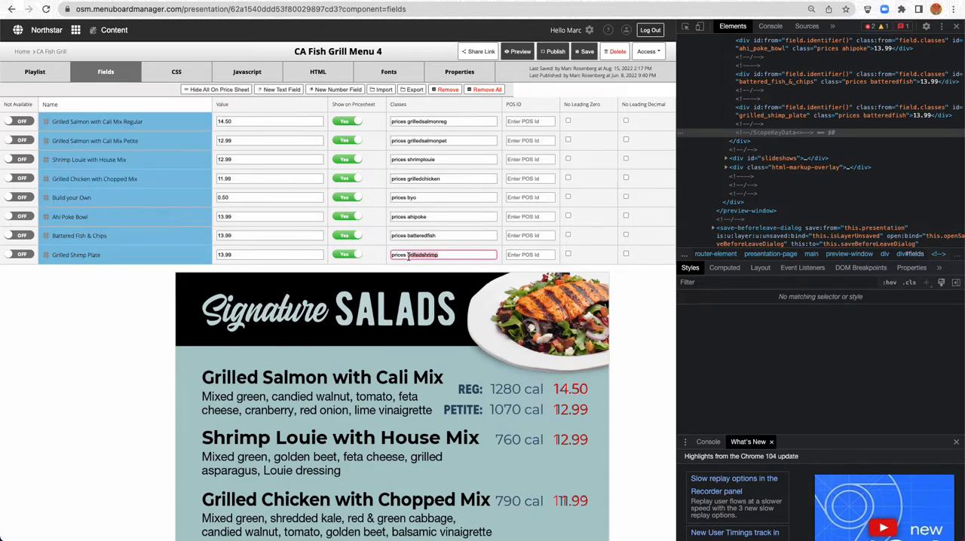
Add a .grilledshrimp rule below .batteredfish in the presentation's CSS, copying its position block and setting left:1510px with top:127px
{"action": "left_click", "coordinate": [178, 76]}
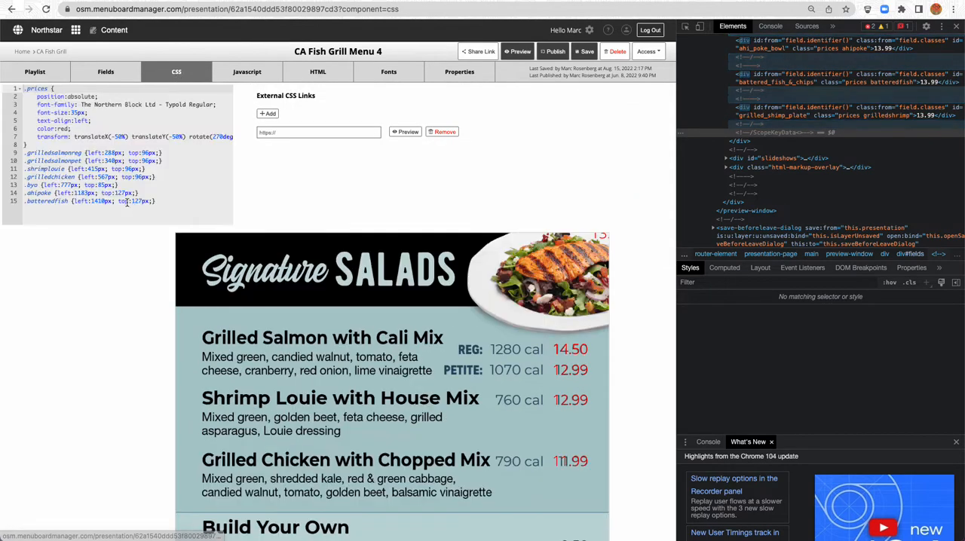
{"action": "left_click", "coordinate": [168, 201]}
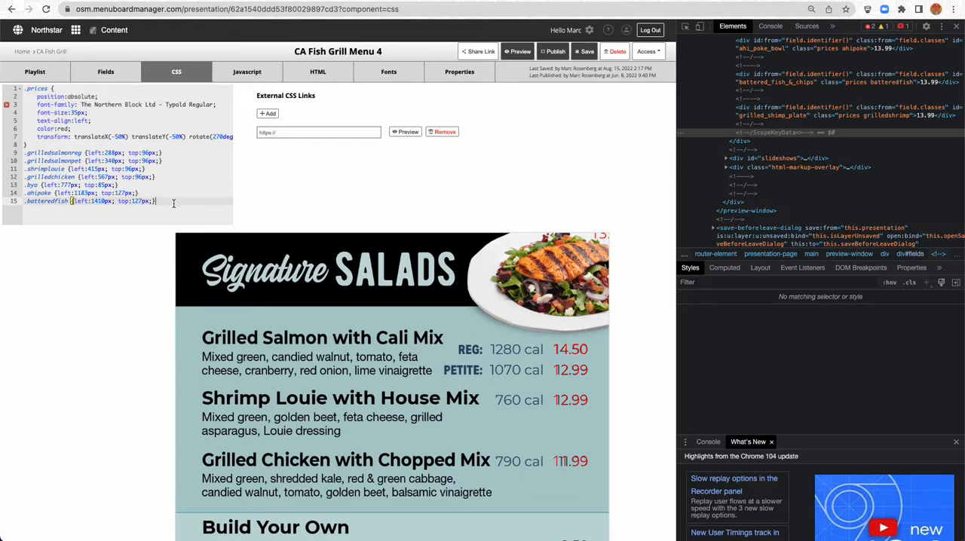
{"action": "key", "text": "Return"}
{"action": "type", "text": "."}
{"action": "key", "text": "super+v"}
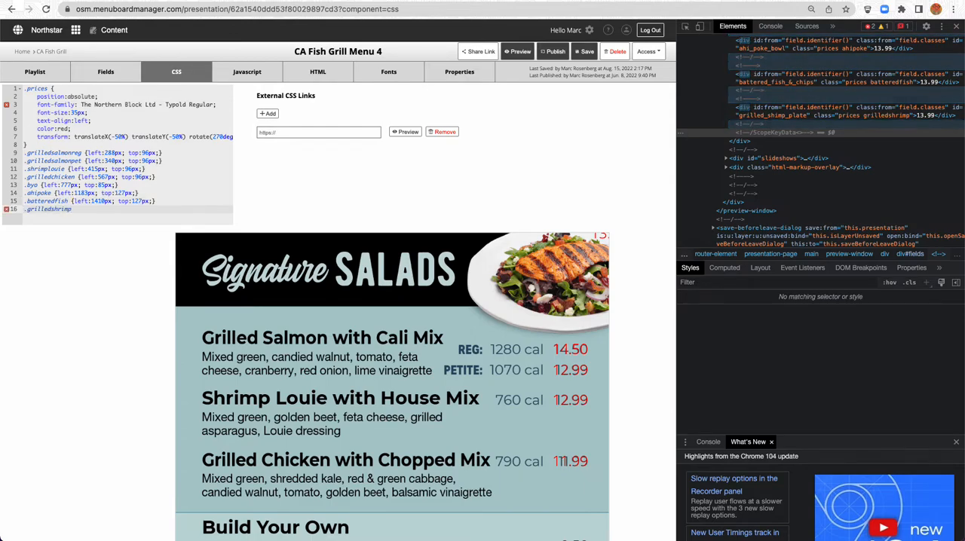
{"action": "left_click_drag", "start_coordinate": [157, 201], "coordinate": [72, 201]}
{"action": "key", "text": "ctrl+c"}
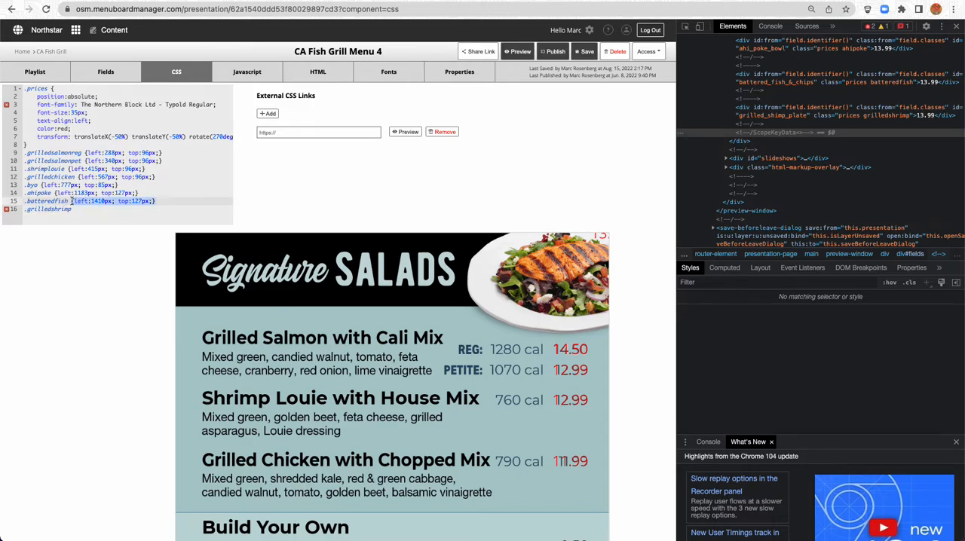
{"action": "left_click", "coordinate": [97, 211]}
{"action": "key", "text": "ctrl+v"}
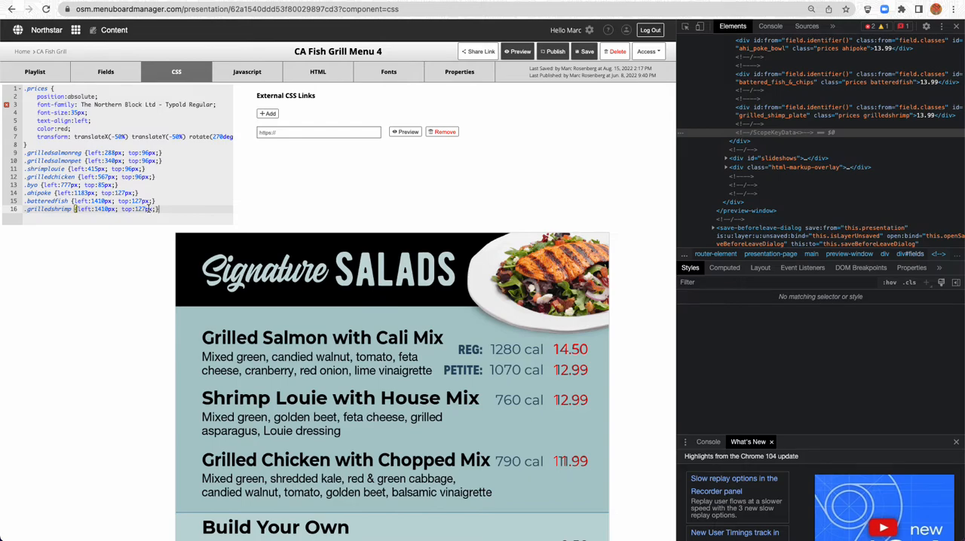
{"action": "left_click", "coordinate": [98, 211]}
{"action": "key", "text": "BackSpace"}
{"action": "type", "text": "5"}
Inspect the Grilled Shimp Plate price and adjust its .grilledshrimp left value to 1562px to align it vertically with the guide
{"action": "scroll", "coordinate": [103, 269], "scroll_direction": "down", "scroll_amount": 4}
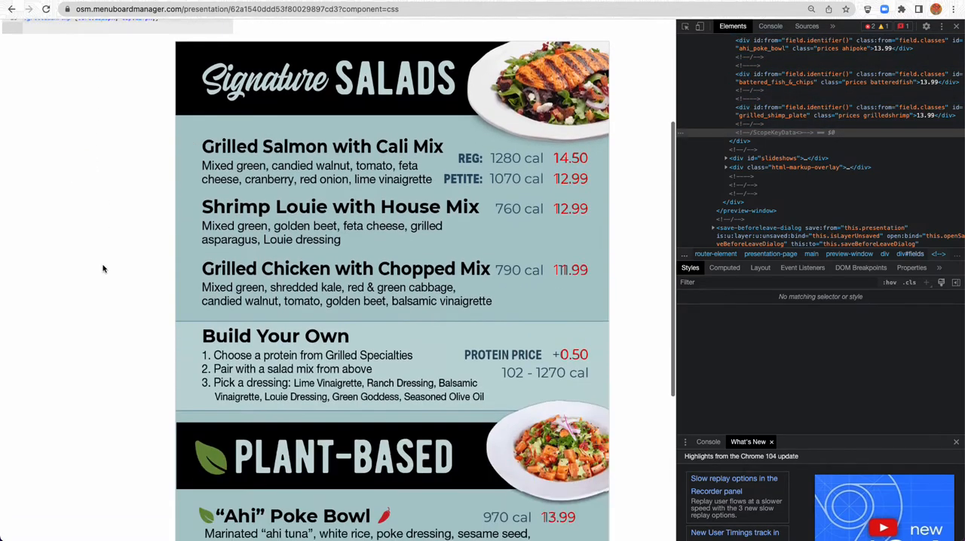
{"action": "scroll", "coordinate": [103, 269], "scroll_direction": "down", "scroll_amount": 3}
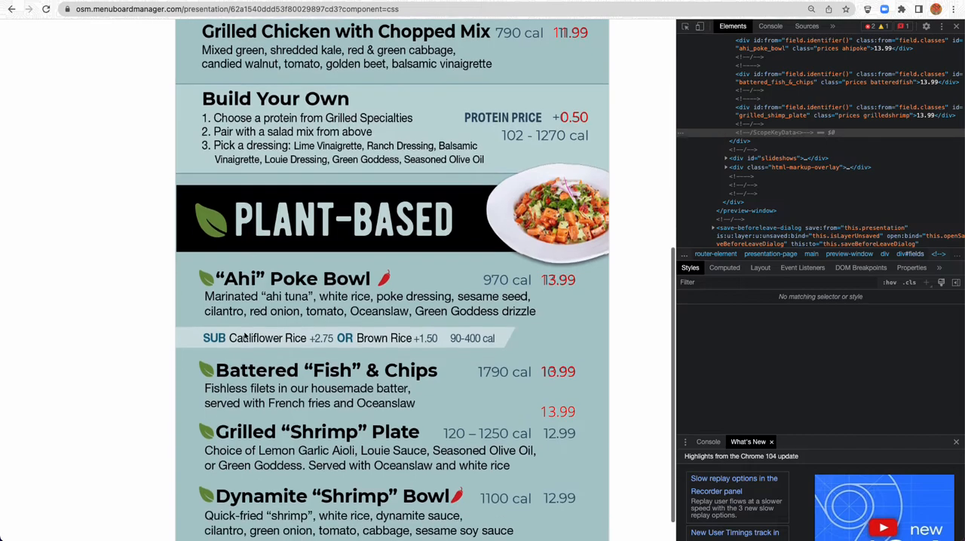
{"action": "right_click", "coordinate": [571, 413]}
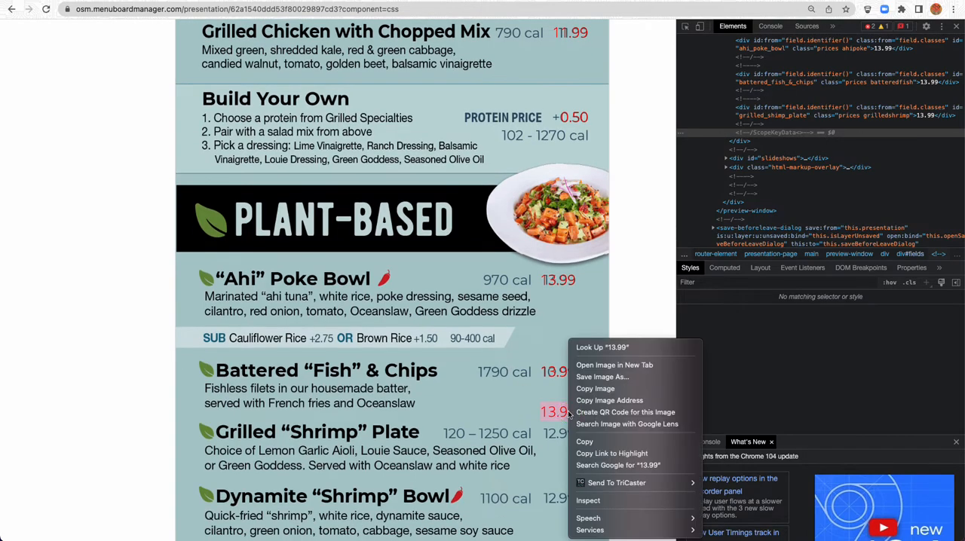
{"action": "left_click", "coordinate": [606, 500]}
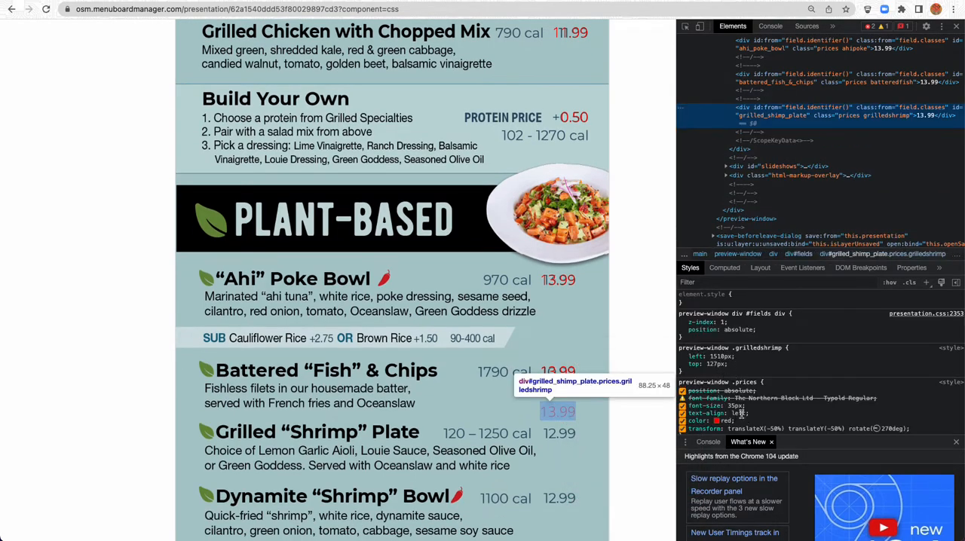
{"action": "left_click", "coordinate": [716, 364]}
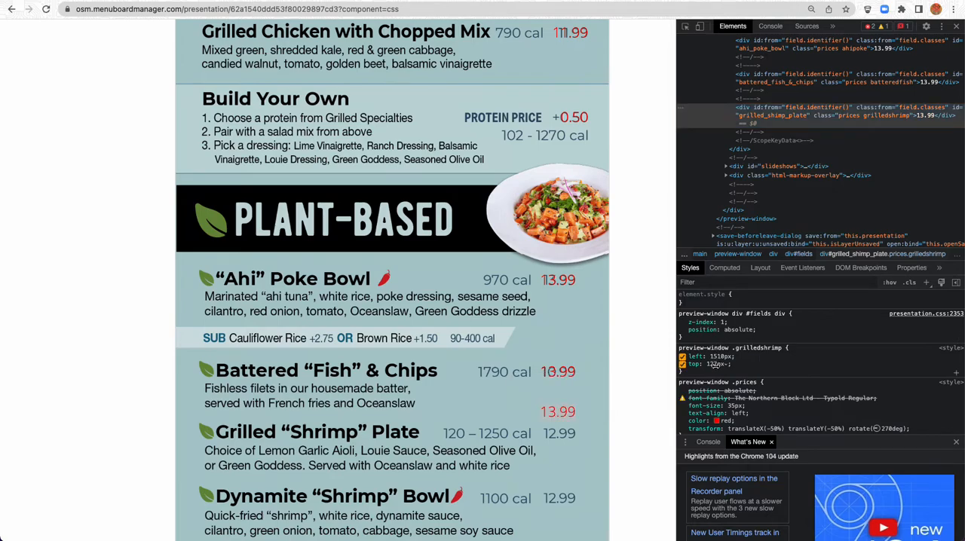
{"action": "left_click", "coordinate": [716, 356]}
{"action": "key", "text": "Down"}
{"action": "key", "text": "Down"}
{"action": "key", "text": "Down"}
{"action": "key", "text": "Down"}
{"action": "key", "text": "Down"}
{"action": "key", "text": "Down"}
{"action": "key", "text": "Down"}
{"action": "key", "text": "Down"}
{"action": "key", "text": "Down"}
{"action": "key", "text": "Down"}
{"action": "key", "text": "Down"}
{"action": "key", "text": "Down"}
{"action": "key", "text": "Down"}
{"action": "key", "text": "Down"}
{"action": "key", "text": "Up"}
{"action": "key", "text": "Up"}
{"action": "key", "text": "Up"}
{"action": "key", "text": "Up"}
{"action": "key", "text": "Up"}
{"action": "key", "text": "Up"}
{"action": "key", "text": "Up"}
{"action": "key", "text": "Up"}
{"action": "key", "text": "Up"}
{"action": "key", "text": "Up"}
{"action": "key", "text": "Up"}
{"action": "key", "text": "Up"}
{"action": "key", "text": "Up"}
{"action": "key", "text": "Up"}
{"action": "key", "text": "Up"}
{"action": "key", "text": "Up"}
{"action": "key", "text": "Up"}
{"action": "key", "text": "Up"}
{"action": "key", "text": "Up"}
{"action": "key", "text": "Up"}
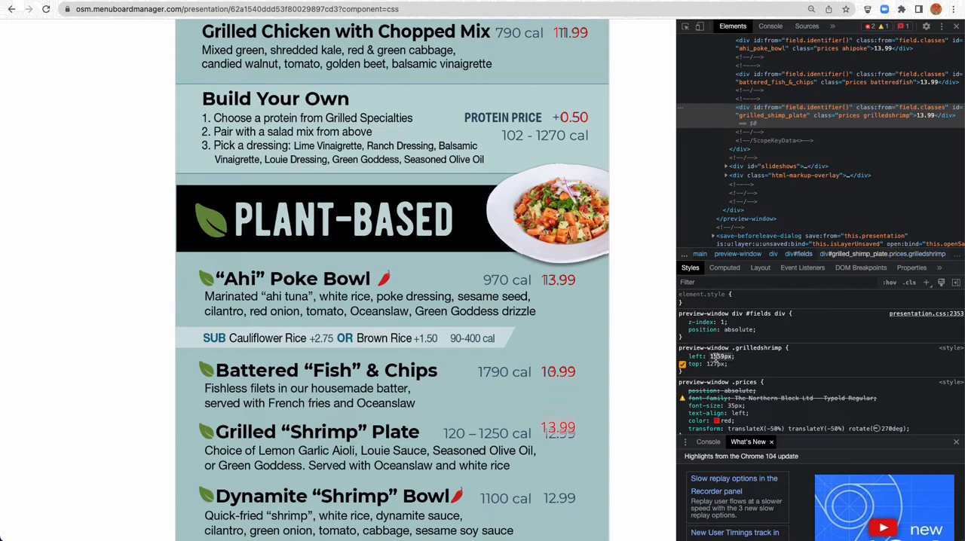
{"action": "key", "text": "Down"}
{"action": "key", "text": "Down"}
{"action": "key", "text": "Down"}
{"action": "key", "text": "Down"}
{"action": "key", "text": "Down"}
{"action": "key", "text": "Down"}
{"action": "key", "text": "Down"}
{"action": "key", "text": "Down"}
{"action": "key", "text": "Down"}
{"action": "key", "text": "Down"}
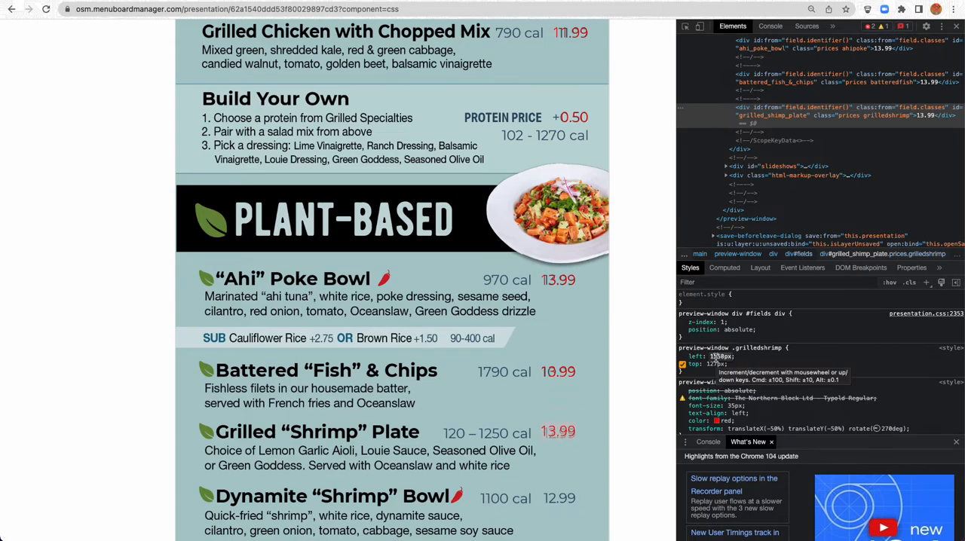
{"action": "key", "text": "Up"}
{"action": "key", "text": "Up"}
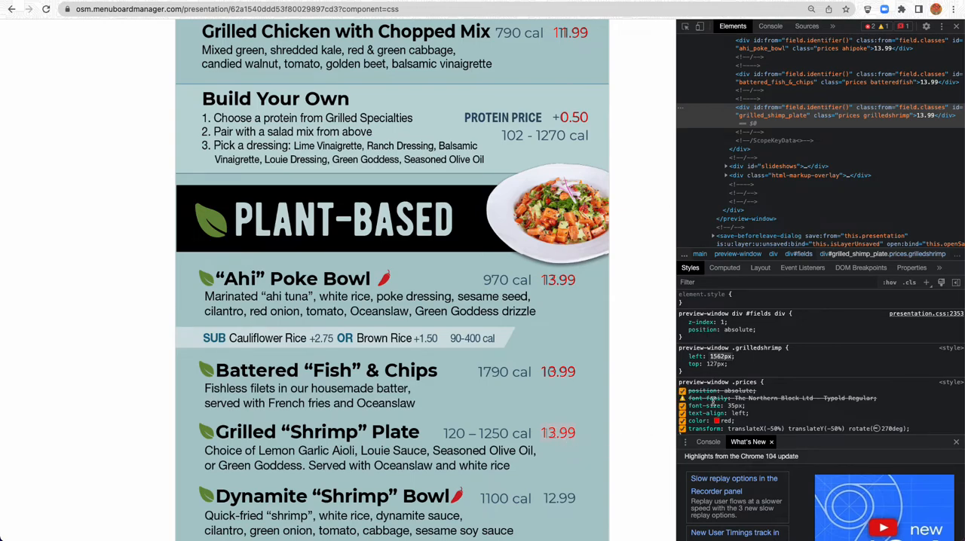
Set left to 1563px in the .grilledshrimp rule of the presentation's CSS and check the price against the guide
{"action": "left_click", "coordinate": [122, 194]}
{"action": "scroll", "coordinate": [122, 195], "scroll_direction": "up", "scroll_amount": 10}
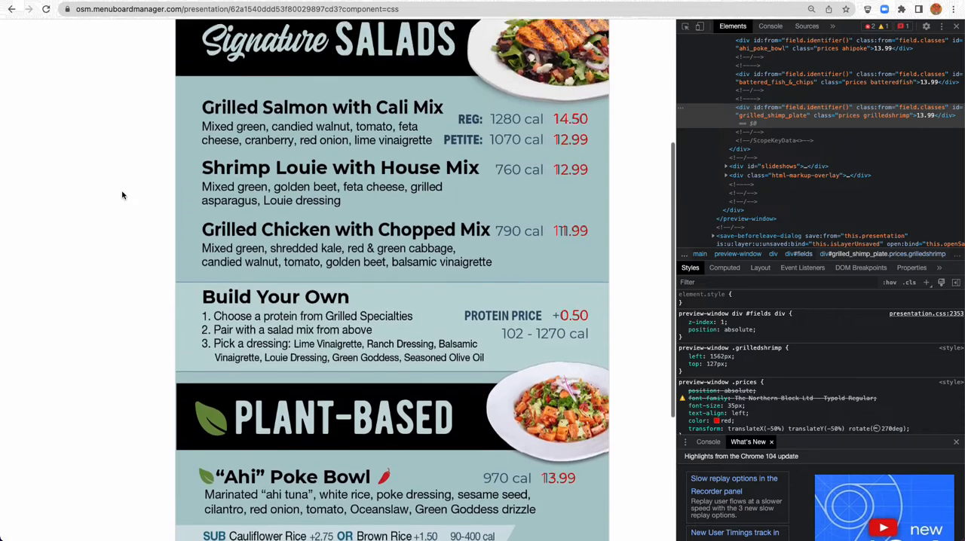
{"action": "left_click_drag", "start_coordinate": [101, 210], "coordinate": [107, 210]}
{"action": "type", "text": "63"}
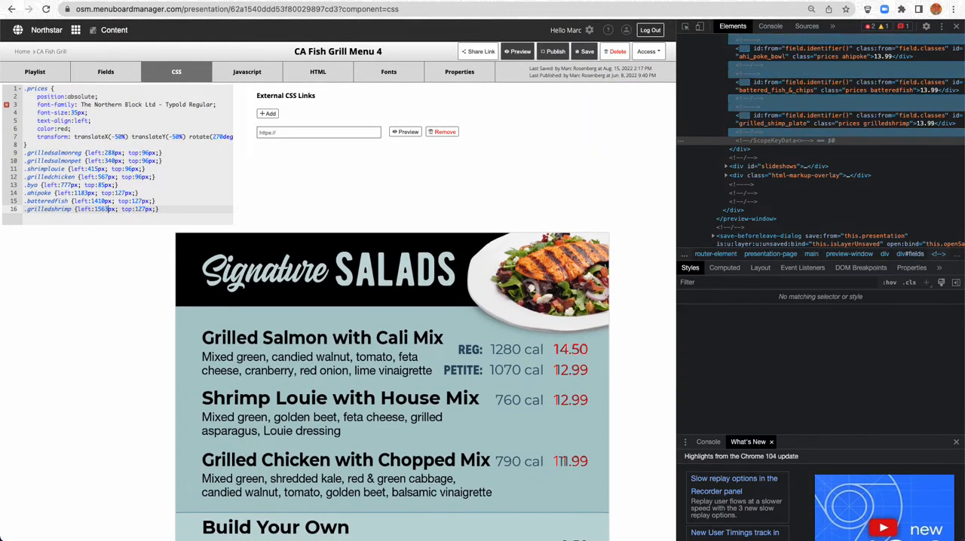
{"action": "scroll", "coordinate": [113, 307], "scroll_direction": "down", "scroll_amount": 2}
{"action": "scroll", "coordinate": [114, 308], "scroll_direction": "down", "scroll_amount": 5}
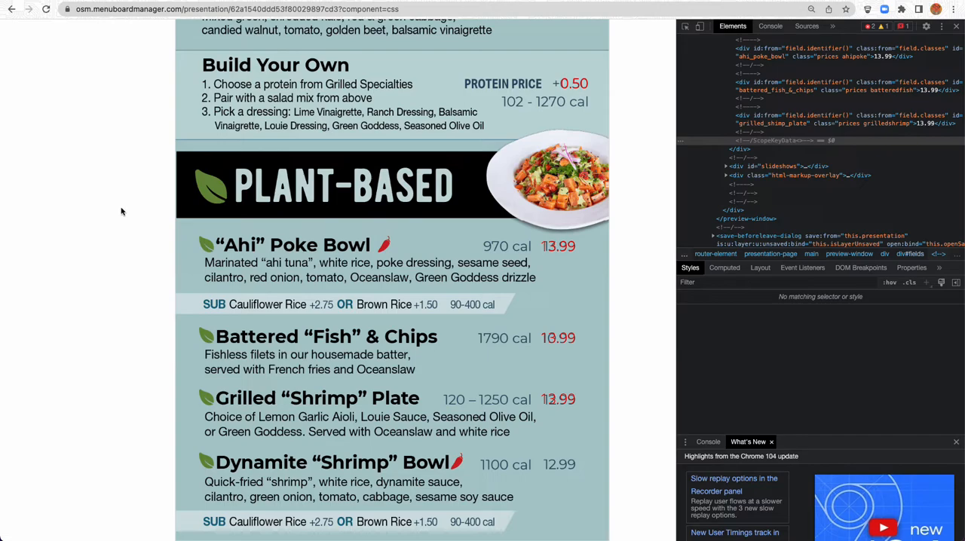
Fine-tune the .grilledshrimp rule's left value to 1564px and recheck the price's alignment with the guide
{"action": "scroll", "coordinate": [112, 216], "scroll_direction": "up", "scroll_amount": 8}
{"action": "double_click", "coordinate": [106, 141]}
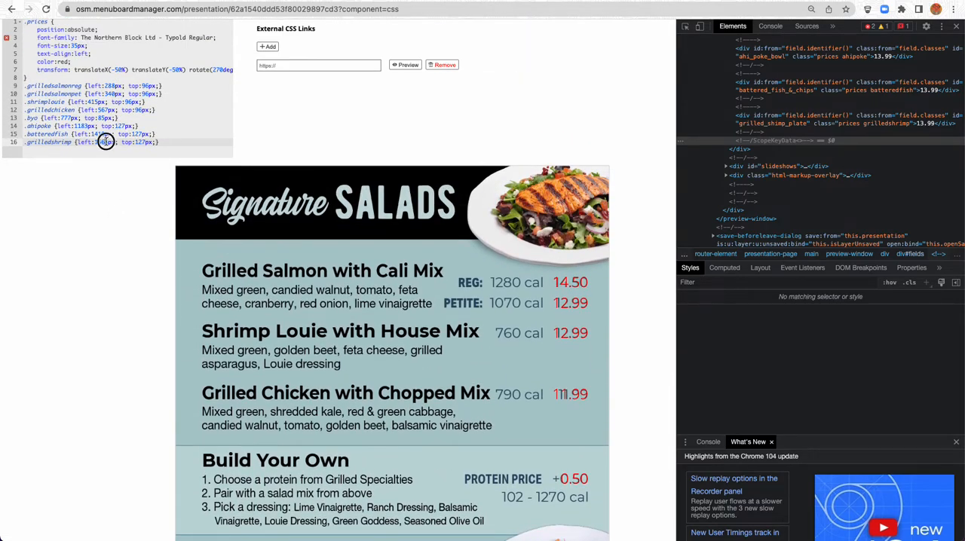
{"action": "type", "text": "1564"}
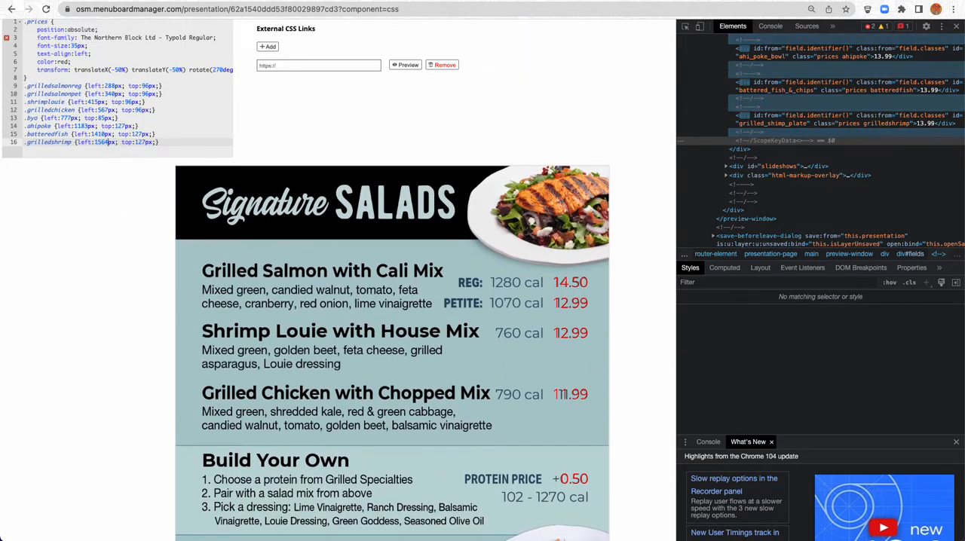
{"action": "scroll", "coordinate": [76, 202], "scroll_direction": "down", "scroll_amount": 10}
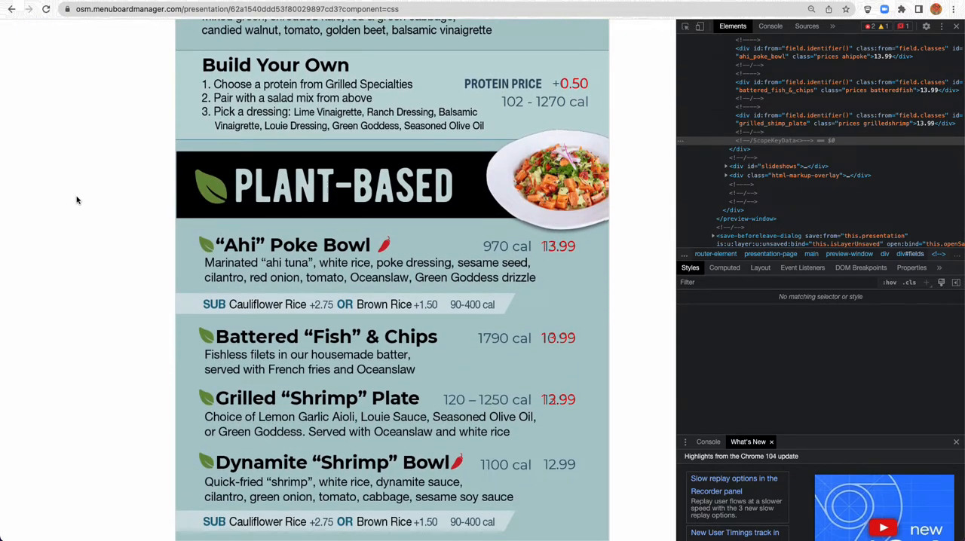
Duplicate the Grilled Shimp Plate price field and name the copy "Dynamite Shrimp Bowl"
{"action": "scroll", "coordinate": [76, 200], "scroll_direction": "up", "scroll_amount": 10}
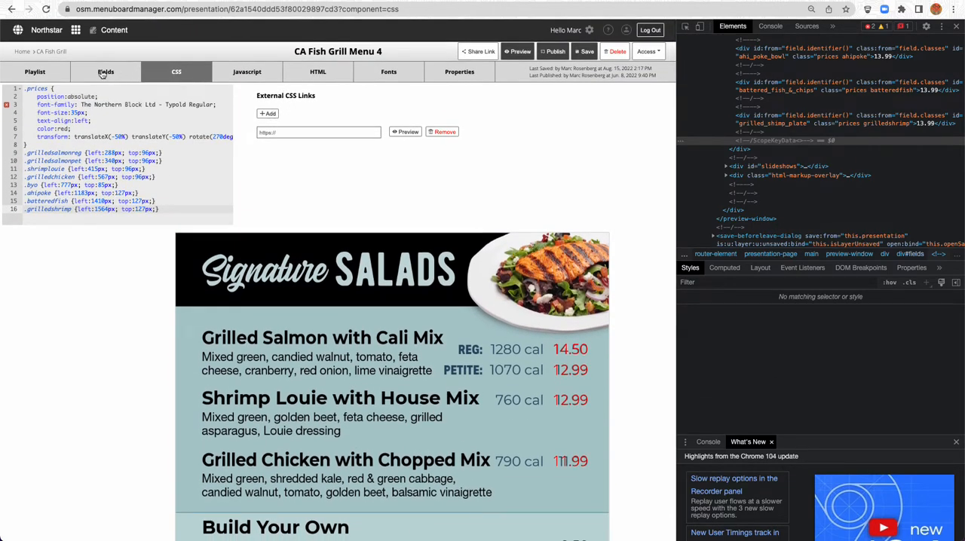
{"action": "left_click", "coordinate": [105, 71]}
{"action": "left_click", "coordinate": [81, 257]}
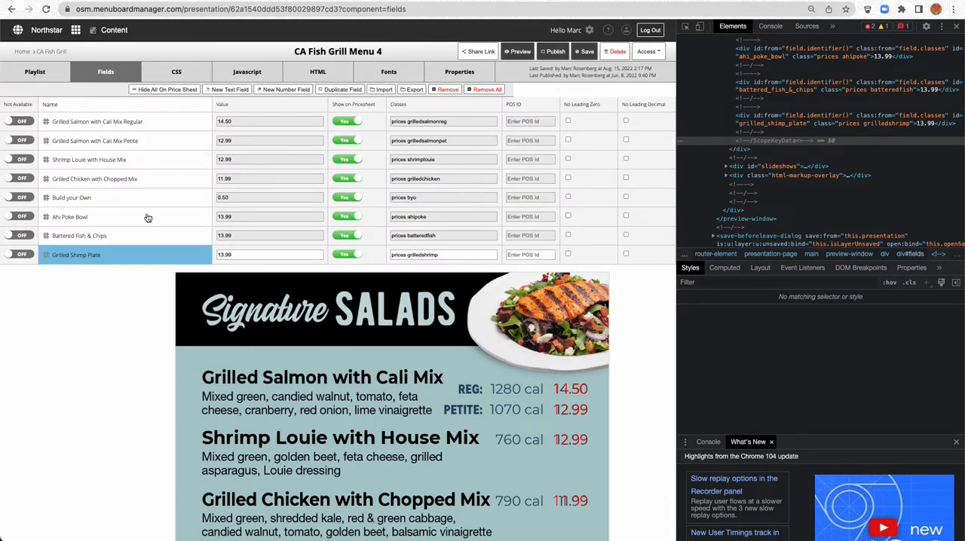
{"action": "left_click", "coordinate": [337, 89]}
{"action": "type", "text": "Dynamite Shrimp Bowl"}
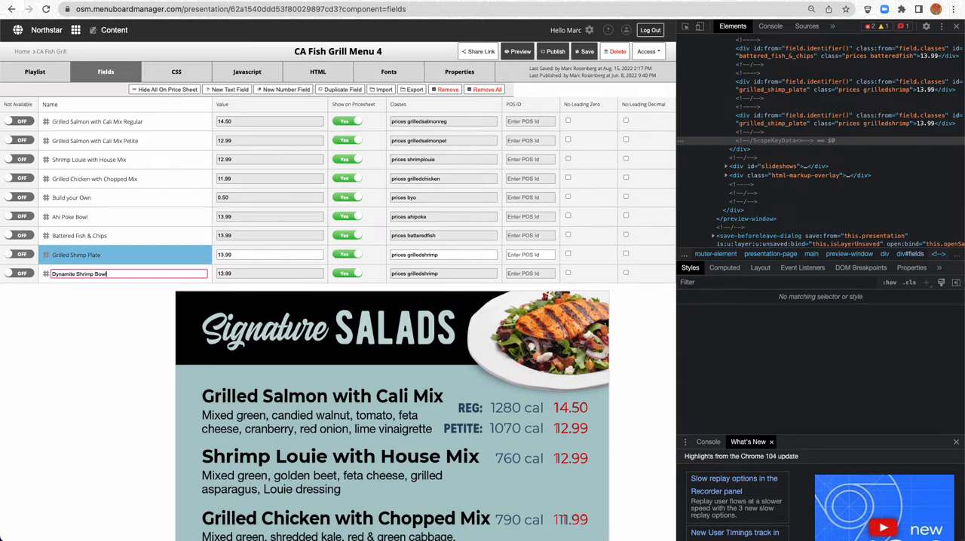
Set the Dynamite Shrimp Bowl field's classes to "prices dynamiteshrimp" and select the class name for reuse
{"action": "key", "text": "Tab"}
{"action": "key", "text": "Tab"}
{"action": "key", "text": "Right"}
{"action": "key", "text": "BackSpace"}
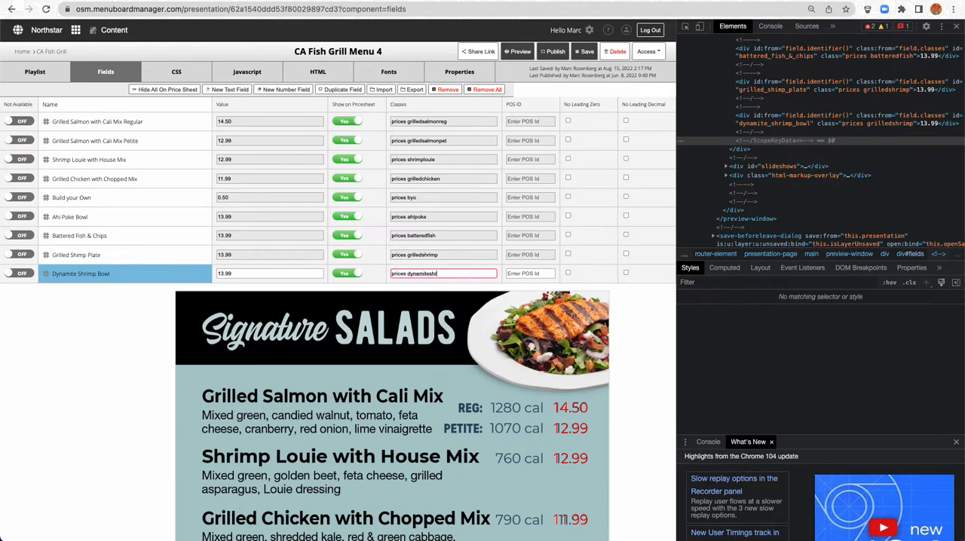
{"action": "type", "text": "imp"}
{"action": "double_click", "coordinate": [407, 275]}
{"action": "key", "text": "super+c"}
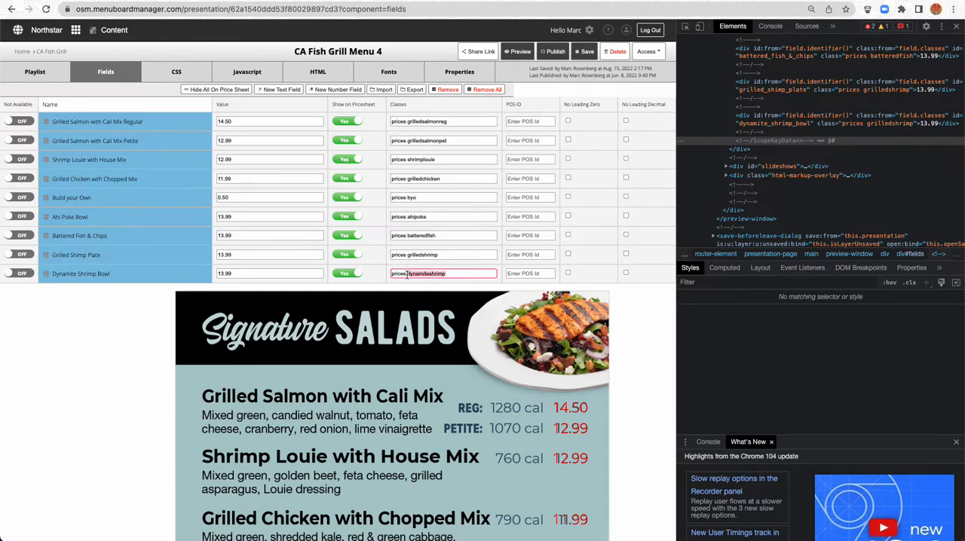
Add a .dynamiteshrimp rule below .grilledshrimp in the presentation's CSS, copying its position block with left:1564px and top:127px
{"action": "left_click", "coordinate": [172, 73]}
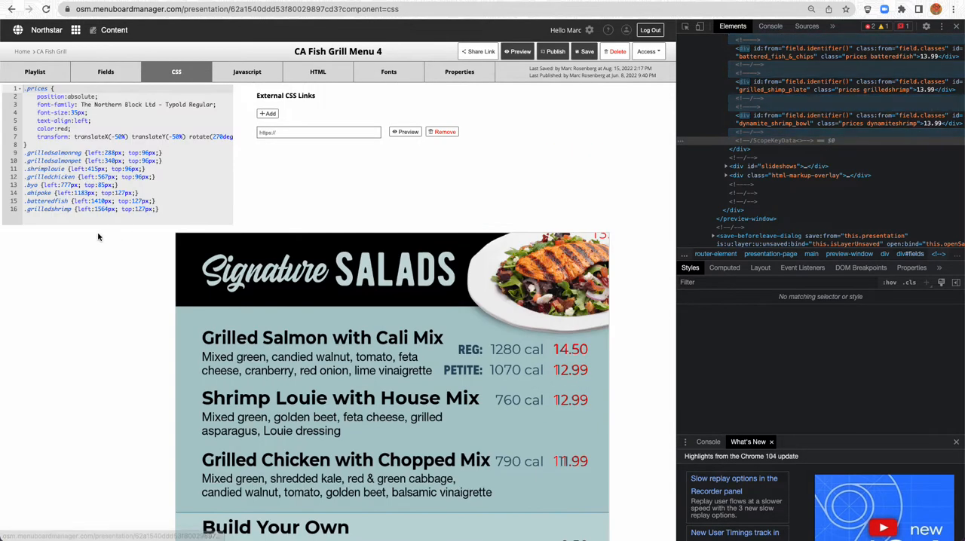
{"action": "left_click", "coordinate": [174, 215]}
{"action": "key", "text": "Return"}
{"action": "type", "text": "."}
{"action": "key", "text": "super+v"}
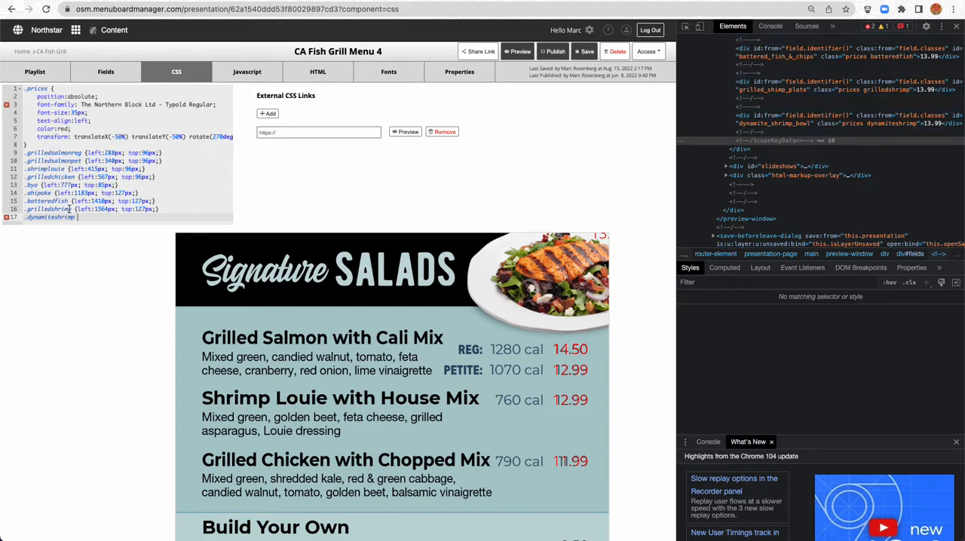
{"action": "left_click_drag", "start_coordinate": [75, 210], "coordinate": [169, 211]}
{"action": "key", "text": "super+c"}
{"action": "left_click", "coordinate": [116, 216]}
{"action": "key", "text": "super+v"}
{"action": "scroll", "coordinate": [118, 266], "scroll_direction": "down", "scroll_amount": 4}
{"action": "scroll", "coordinate": [119, 266], "scroll_direction": "down", "scroll_amount": 5}
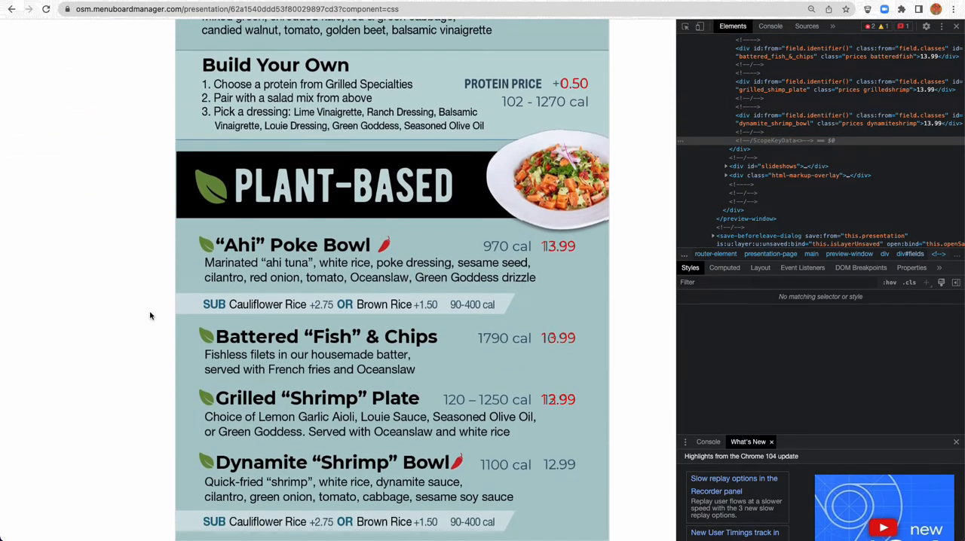
{"action": "scroll", "coordinate": [125, 249], "scroll_direction": "up", "scroll_amount": 10}
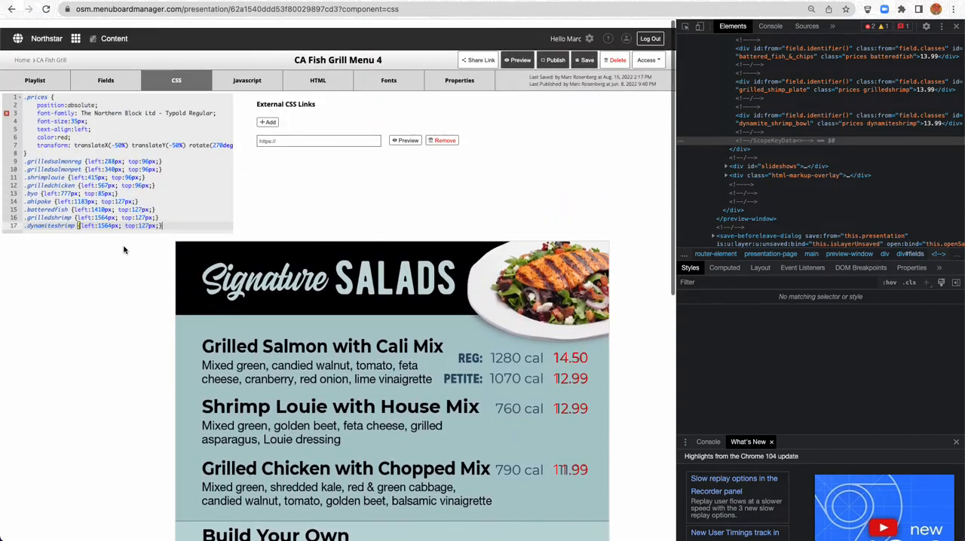
Set the .dynamiteshrimp rule's left value to 1664px in the presentation's CSS
{"action": "scroll", "coordinate": [124, 249], "scroll_direction": "down", "scroll_amount": 1}
{"action": "left_click", "coordinate": [102, 209]}
{"action": "left_click", "coordinate": [101, 218]}
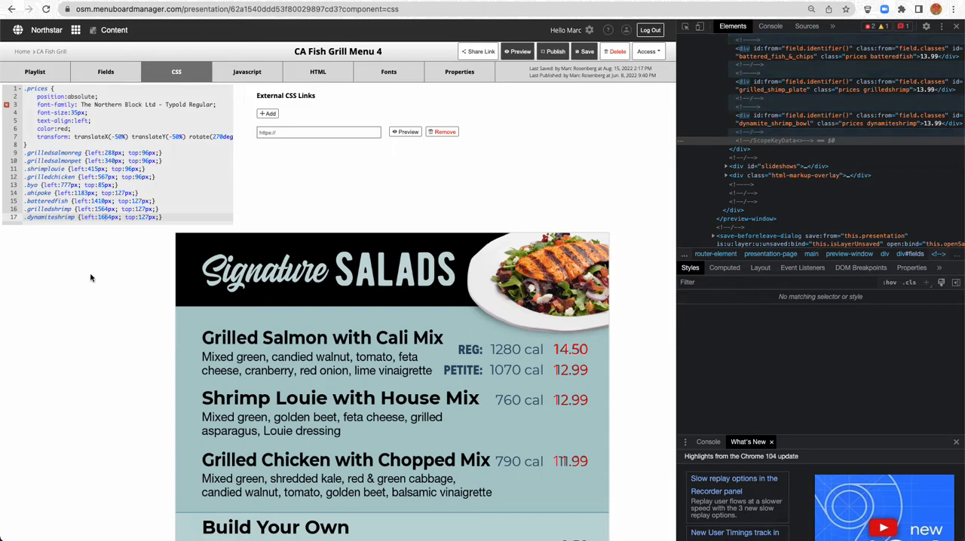
{"action": "scroll", "coordinate": [90, 277], "scroll_direction": "down", "scroll_amount": 8}
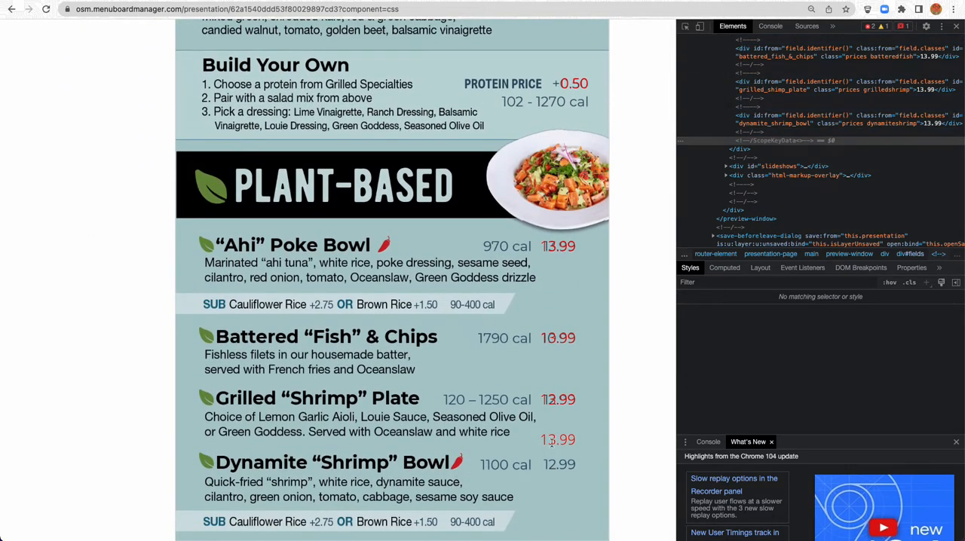
Inspect the Dynamite Shrimp Bowl price and adjust its left value to 1725px in the live styles to align it with the guide
{"action": "right_click", "coordinate": [554, 441]}
{"action": "left_click", "coordinate": [584, 502]}
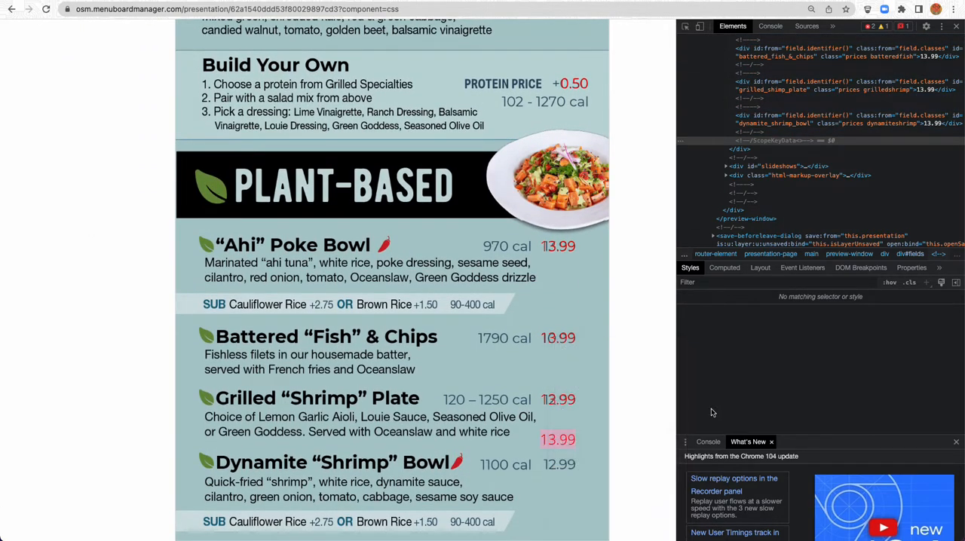
{"action": "left_click", "coordinate": [714, 357]}
{"action": "key", "text": "shift+Down"}
{"action": "key", "text": "shift+Down"}
{"action": "key", "text": "shift+Down"}
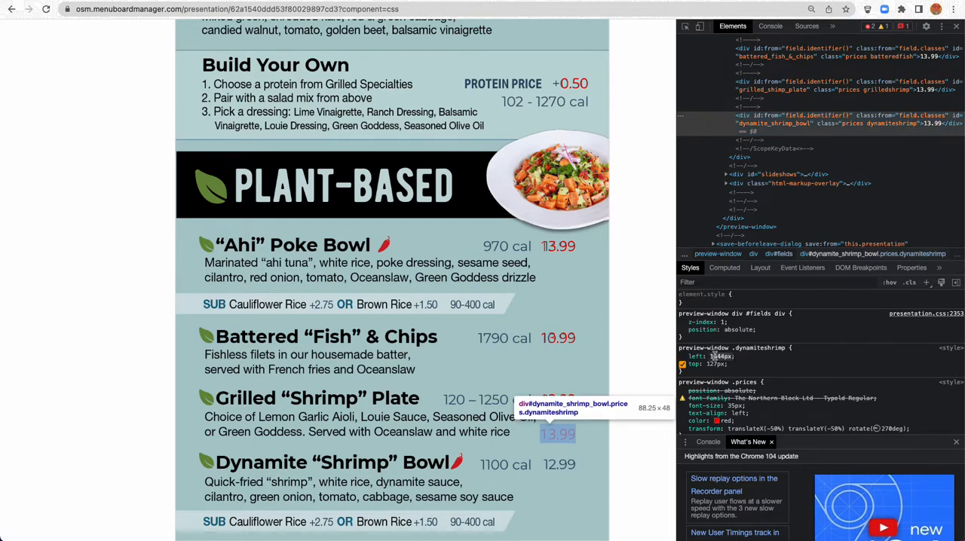
{"action": "key", "text": "shift+Up"}
{"action": "key", "text": "shift+Up"}
{"action": "key", "text": "shift+Up"}
{"action": "key", "text": "shift+Up"}
{"action": "key", "text": "shift+Up"}
{"action": "key", "text": "shift+Up"}
{"action": "key", "text": "shift+Up"}
{"action": "key", "text": "shift+Up"}
{"action": "key", "text": "shift+Up"}
{"action": "key", "text": "shift+Up"}
{"action": "key", "text": "shift+Up"}
{"action": "key", "text": "shift+Up"}
{"action": "key", "text": "shift+Up"}
{"action": "key", "text": "shift+Up"}
{"action": "key", "text": "shift+Up"}
{"action": "key", "text": "shift+Up"}
{"action": "key", "text": "shift+Up"}
{"action": "key", "text": "shift+Up"}
{"action": "key", "text": "shift+Up"}
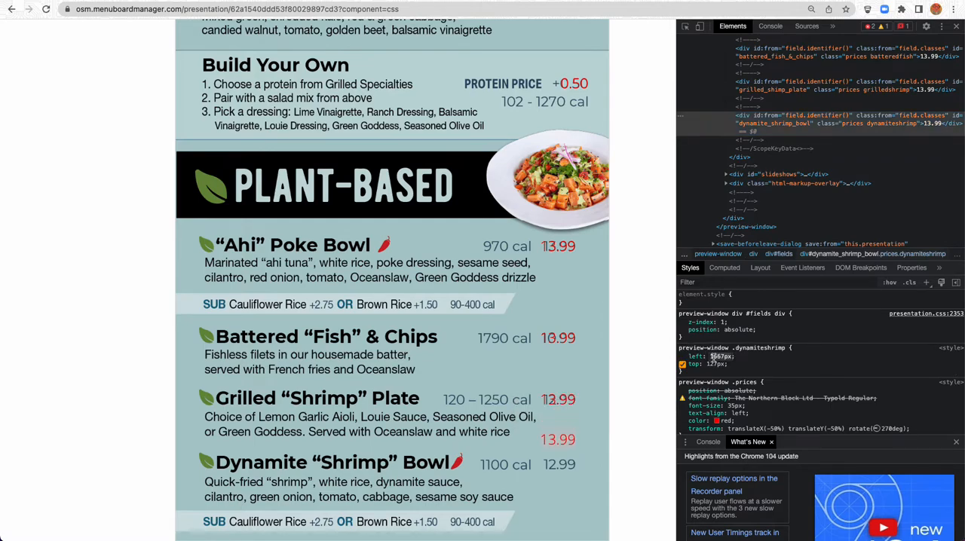
{"action": "key", "text": "shift+Up"}
{"action": "key", "text": "Up"}
{"action": "key", "text": "Up"}
{"action": "key", "text": "Up"}
{"action": "key", "text": "Up"}
{"action": "key", "text": "Up"}
{"action": "key", "text": "Up"}
{"action": "key", "text": "Up"}
{"action": "key", "text": "Up"}
{"action": "key", "text": "Down"}
{"action": "key", "text": "Down"}
{"action": "key", "text": "Down"}
{"action": "key", "text": "Down"}
{"action": "key", "text": "Down"}
{"action": "scroll", "coordinate": [111, 196], "scroll_direction": "up", "scroll_amount": 10}
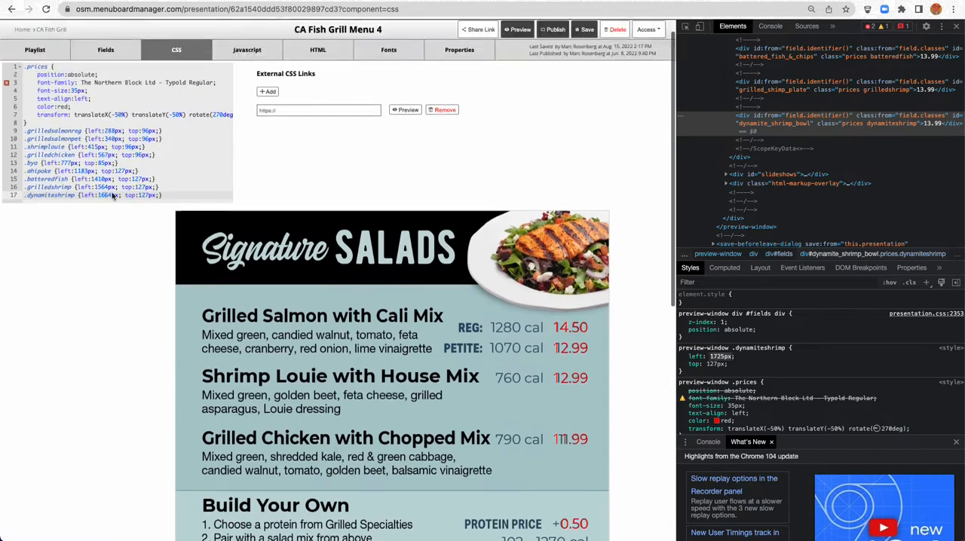
Set the .dynamiteshrimp rule's left value to 1725px, save the presentation and check the price's alignment with the guide
{"action": "double_click", "coordinate": [106, 212]}
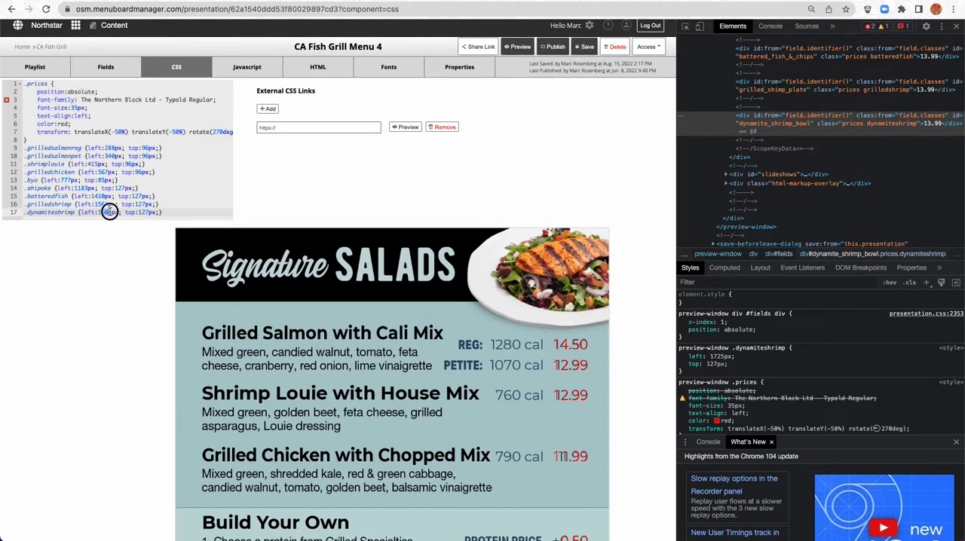
{"action": "type", "text": "1725"}
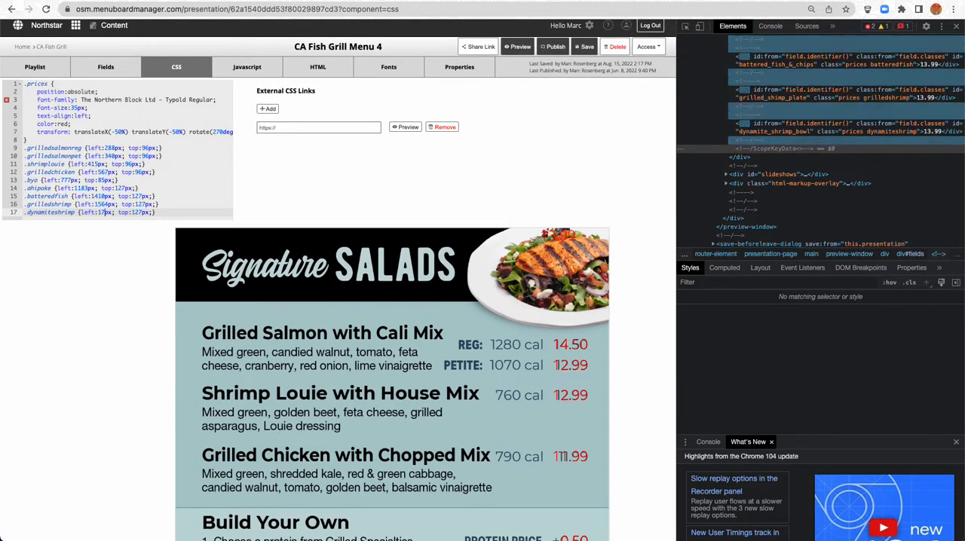
{"action": "left_click", "coordinate": [586, 46]}
{"action": "scroll", "coordinate": [101, 393], "scroll_direction": "down", "scroll_amount": 5}
{"action": "scroll", "coordinate": [101, 393], "scroll_direction": "down", "scroll_amount": 2}
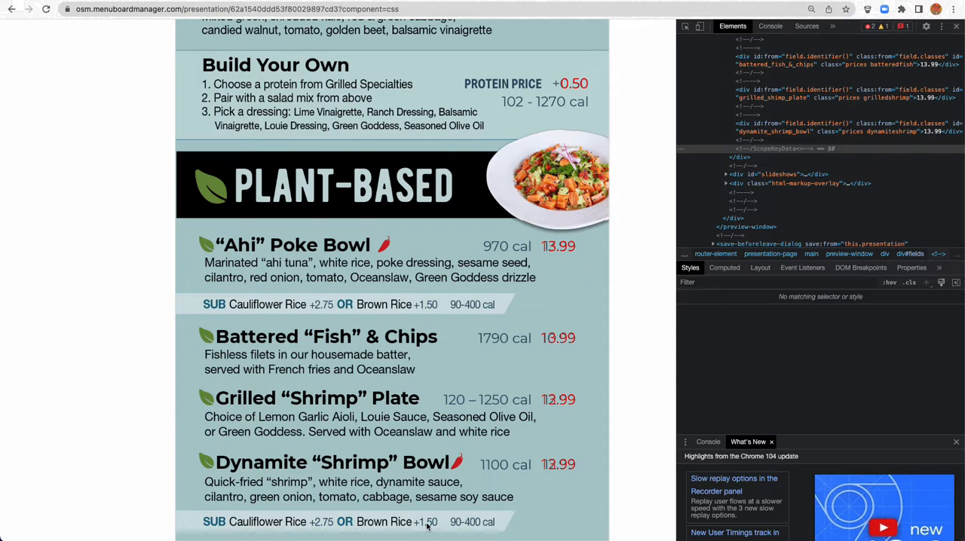
{"action": "scroll", "coordinate": [91, 205], "scroll_direction": "up", "scroll_amount": 10}
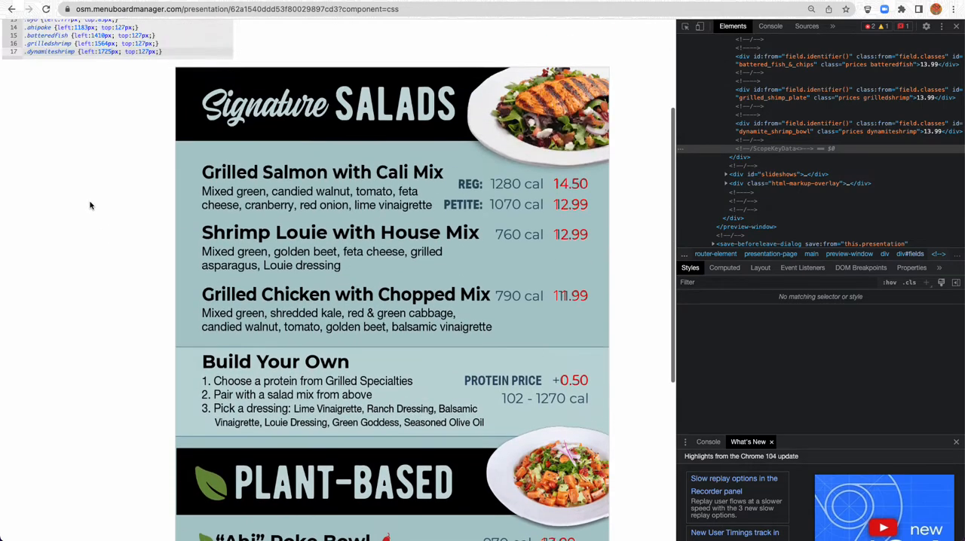
Duplicate the .prices rule directly below itself in the presentation's CSS and rename the copy .prices2
{"action": "left_click", "coordinate": [62, 128]}
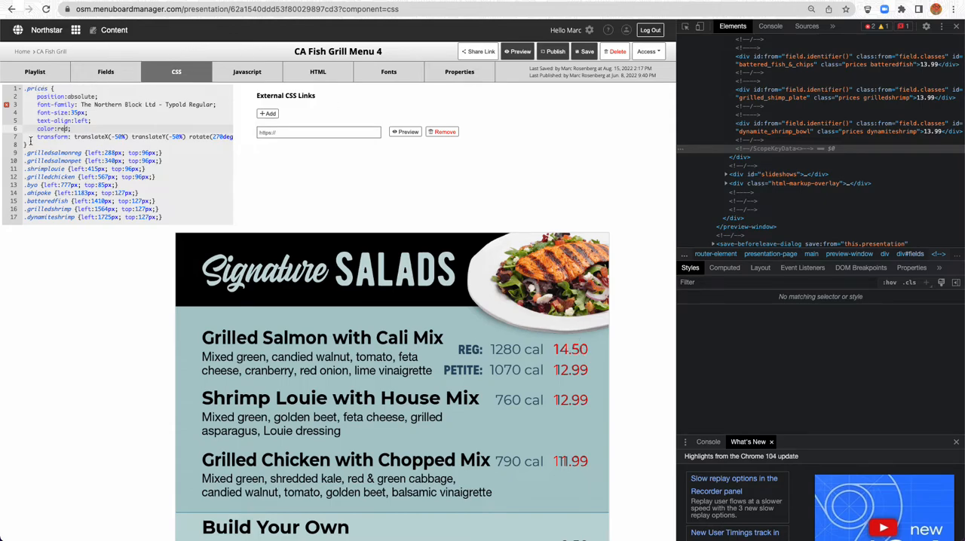
{"action": "left_click_drag", "start_coordinate": [26, 145], "coordinate": [11, 92]}
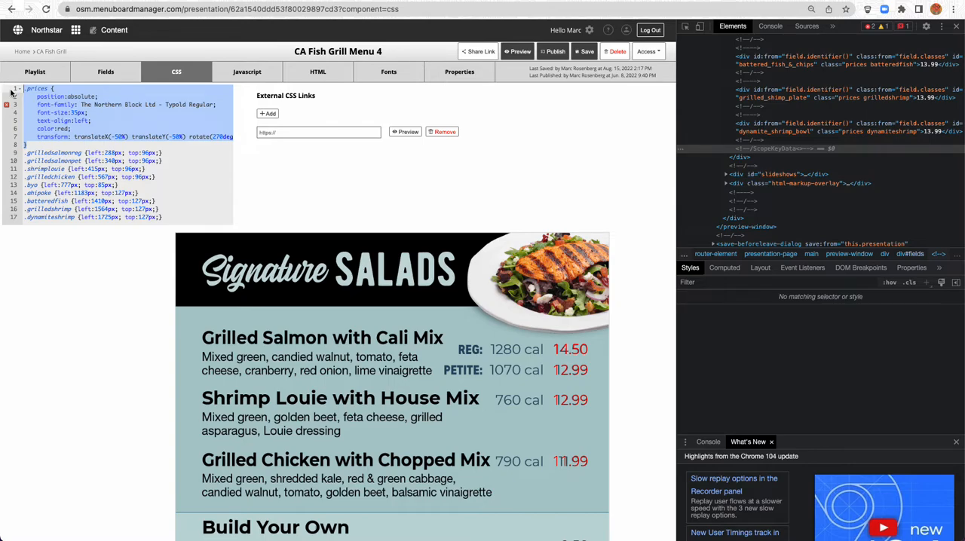
{"action": "key", "text": "ctrl+c"}
{"action": "key", "text": "Right"}
{"action": "key", "text": "Return"}
{"action": "key", "text": "ctrl+v"}
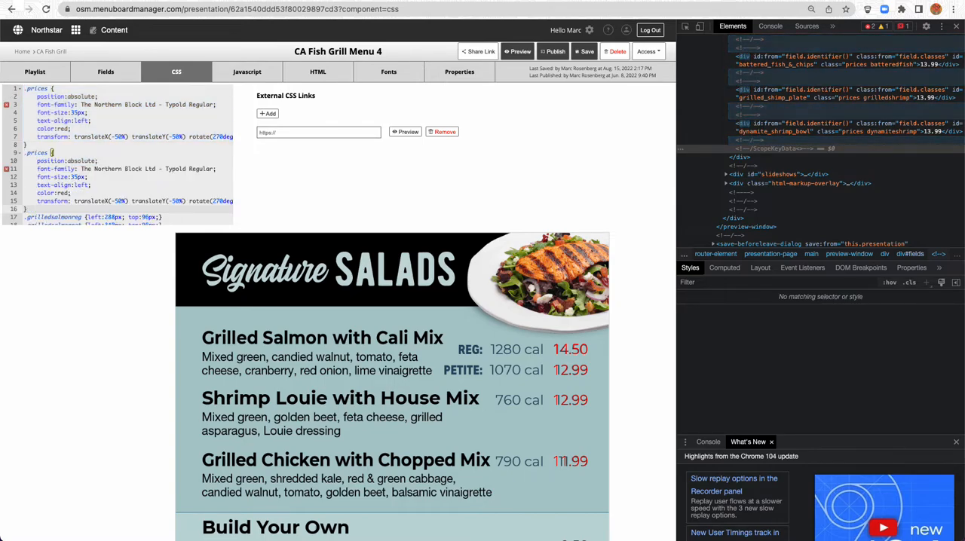
{"action": "left_click", "coordinate": [47, 153]}
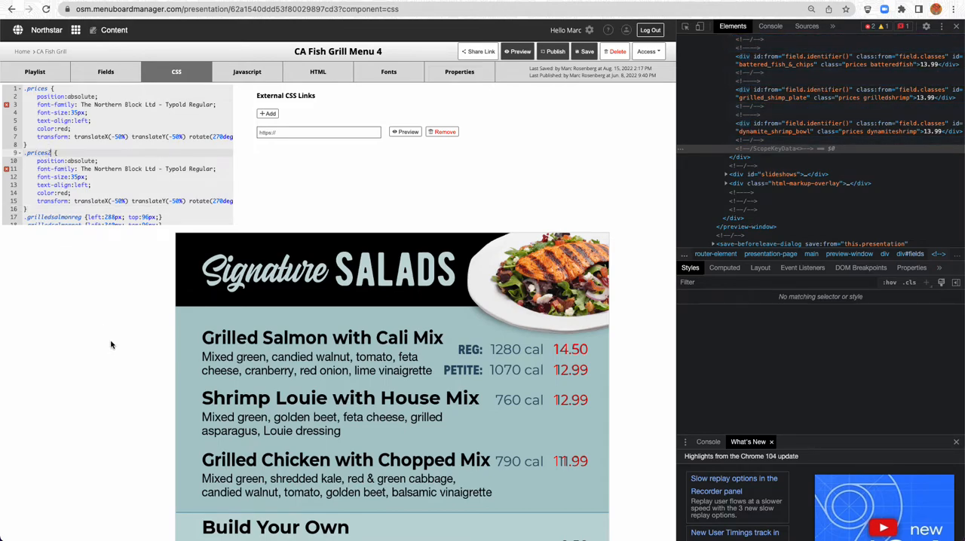
{"action": "scroll", "coordinate": [106, 329], "scroll_direction": "down", "scroll_amount": 6}
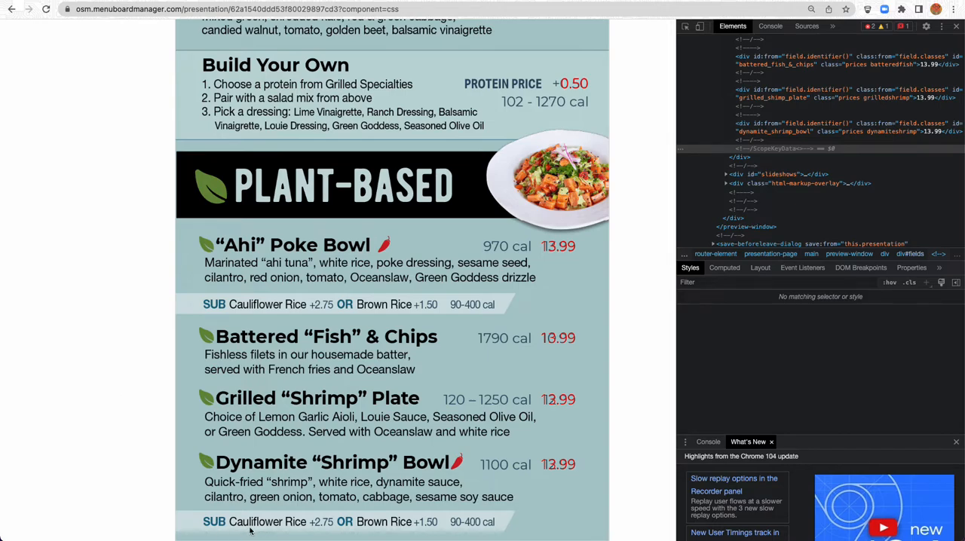
{"action": "scroll", "coordinate": [32, 258], "scroll_direction": "up", "scroll_amount": 15}
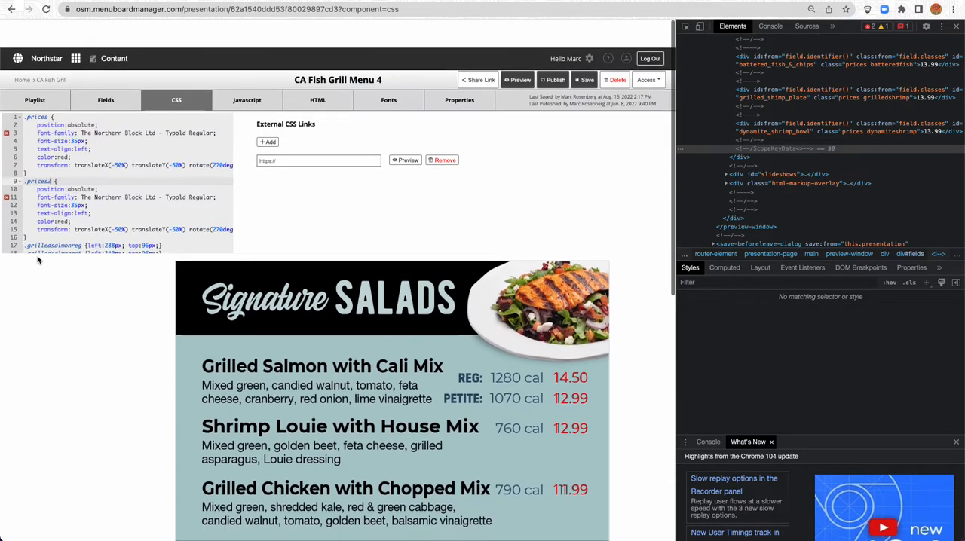
Duplicate the Dynamite Shrimp Bowl price field and name the copy "Cauliflower Rice"
{"action": "left_click", "coordinate": [107, 73]}
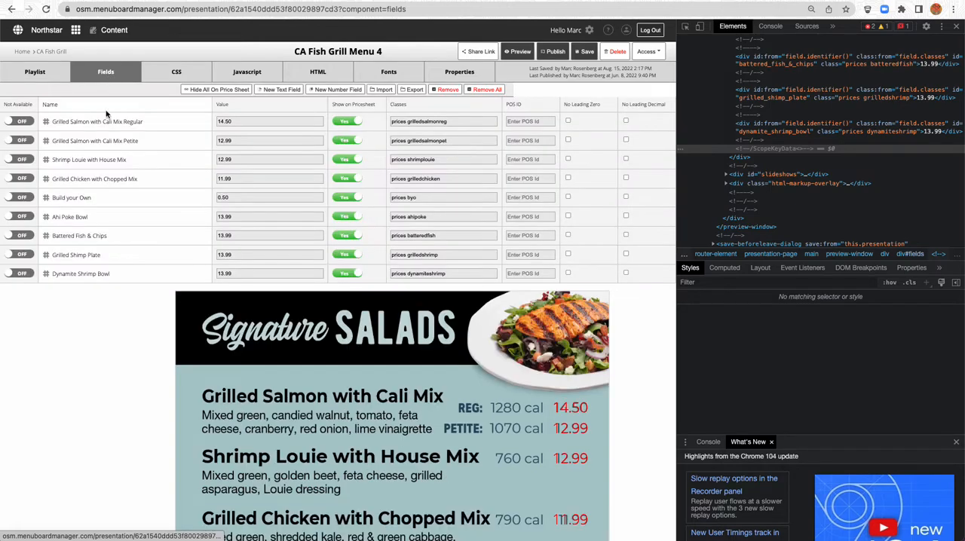
{"action": "left_click", "coordinate": [86, 276]}
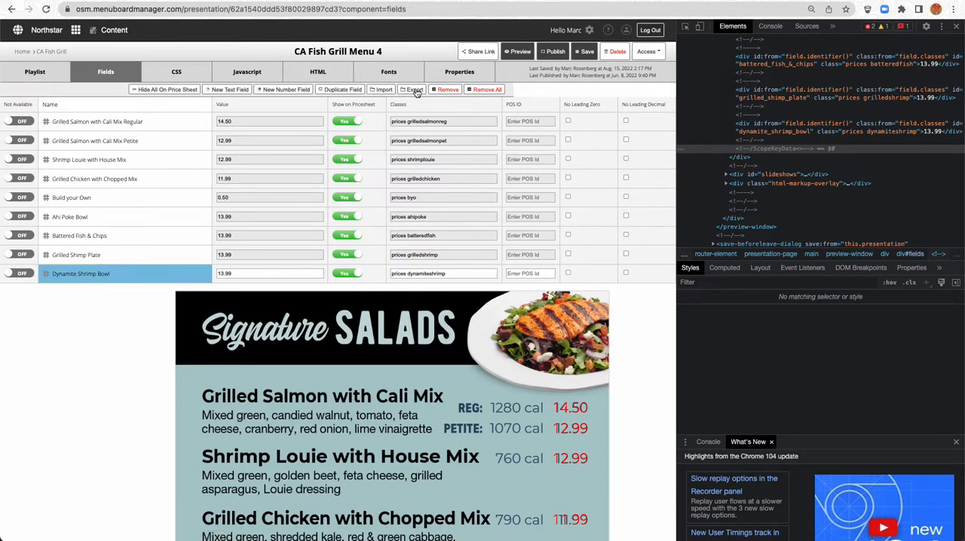
{"action": "left_click", "coordinate": [343, 90]}
{"action": "type", "text": "Cauliflower Ric"}
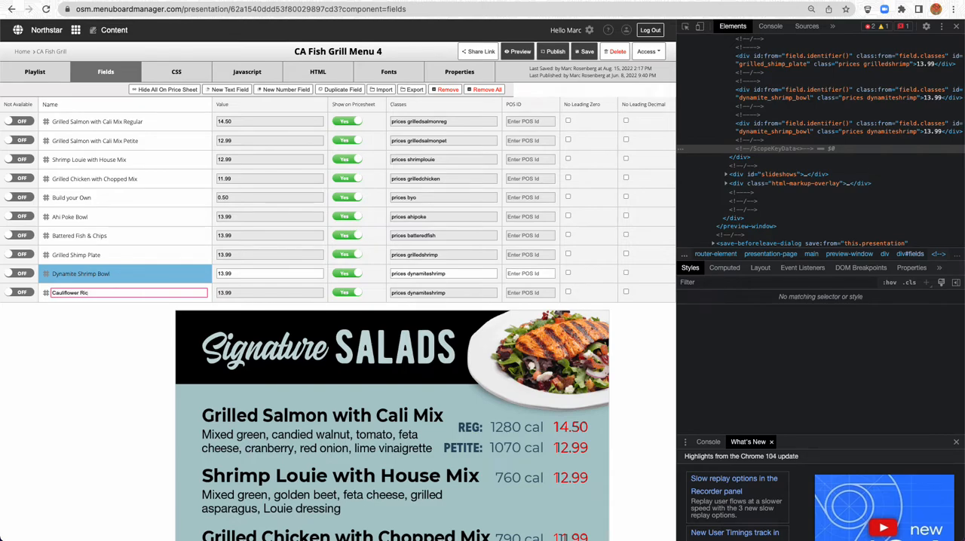
{"action": "type", "text": "e"}
{"action": "key", "text": "Tab"}
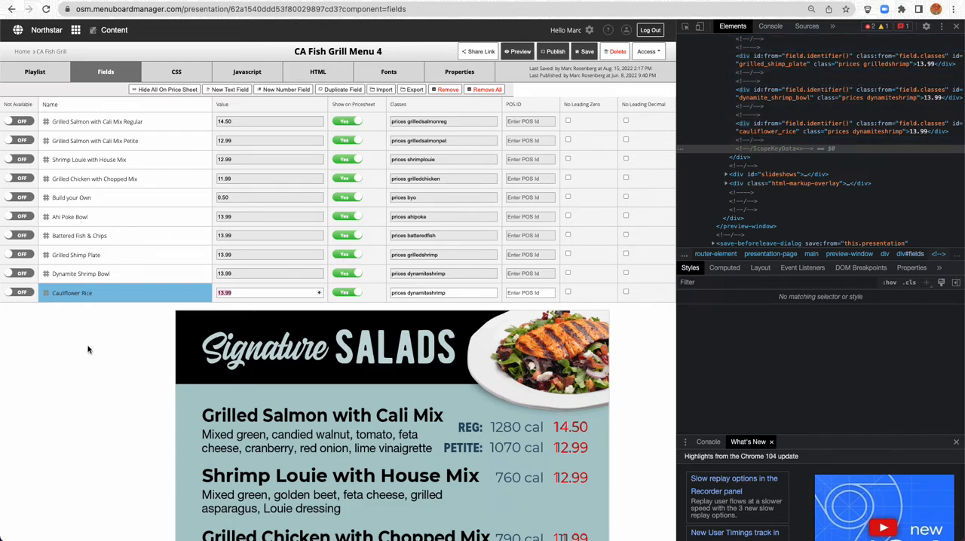
Set the Cauliflower Rice field's value to 2.75 and classes to "prices cauliflowerrice", and select the class name for reuse
{"action": "scroll", "coordinate": [87, 352], "scroll_direction": "down", "scroll_amount": 3}
{"action": "scroll", "coordinate": [88, 352], "scroll_direction": "down", "scroll_amount": 4}
{"action": "scroll", "coordinate": [178, 487], "scroll_direction": "up", "scroll_amount": 7}
{"action": "type", "text": "2"}
{"action": "key", "text": "Tab"}
{"action": "key", "text": "BackSpace"}
{"action": "key", "text": "BackSpace"}
{"action": "key", "text": "BackSpace"}
{"action": "key", "text": "BackSpace"}
{"action": "key", "text": "BackSpace"}
{"action": "key", "text": "BackSpace"}
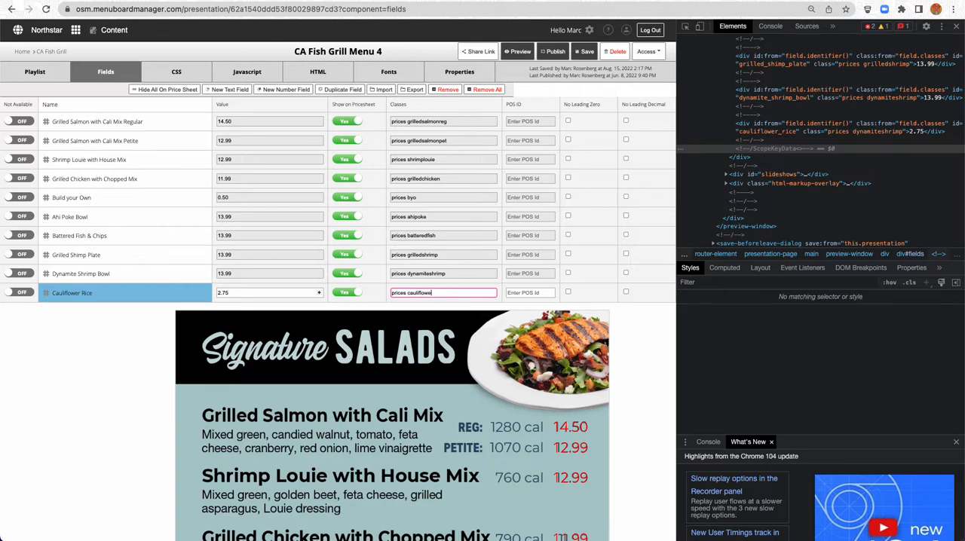
{"action": "key", "text": "alt+shift+Left"}
{"action": "key", "text": "super+a"}
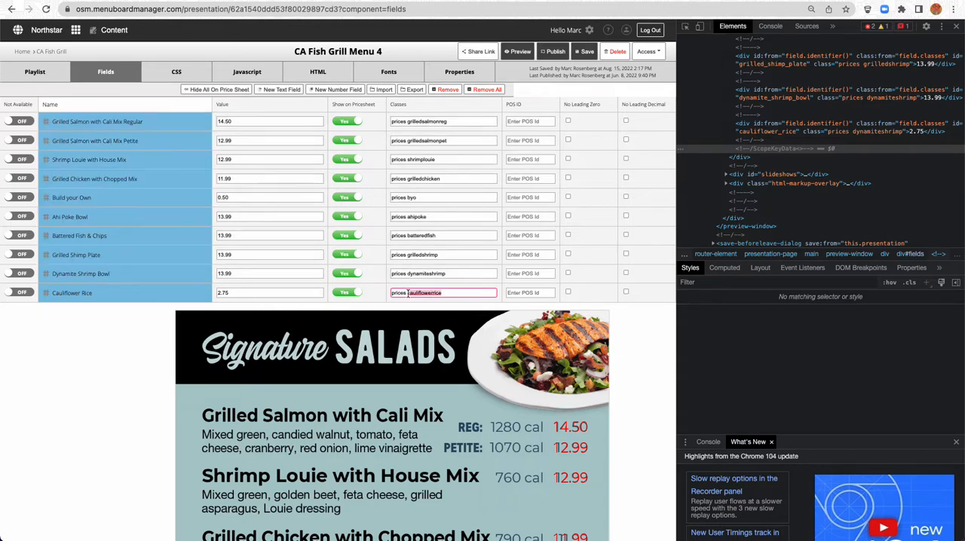
Add a .cauliflowerrice selector on a new line below .dynamiteshrimp in the presentation's CSS
{"action": "left_click", "coordinate": [176, 71]}
{"action": "scroll", "coordinate": [101, 194], "scroll_direction": "down", "scroll_amount": 3}
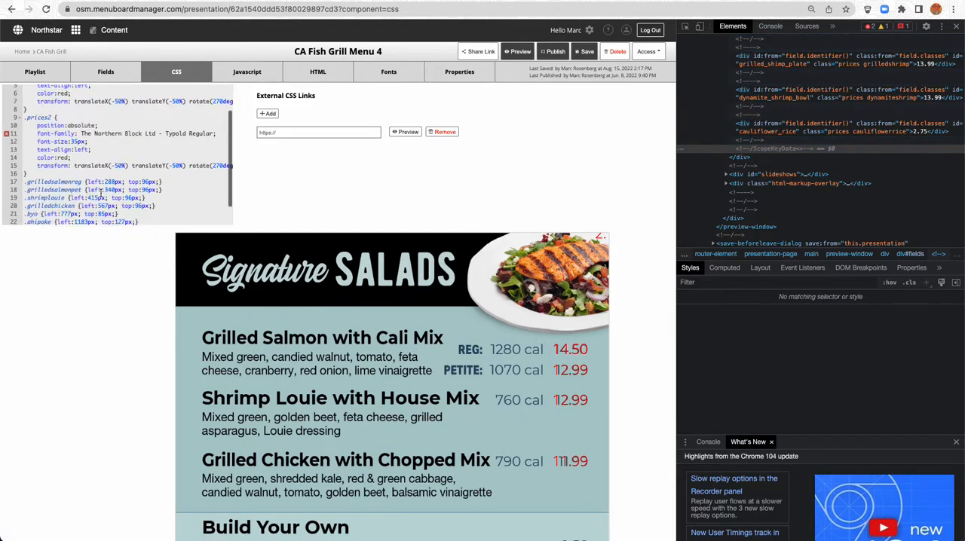
{"action": "left_click", "coordinate": [167, 220]}
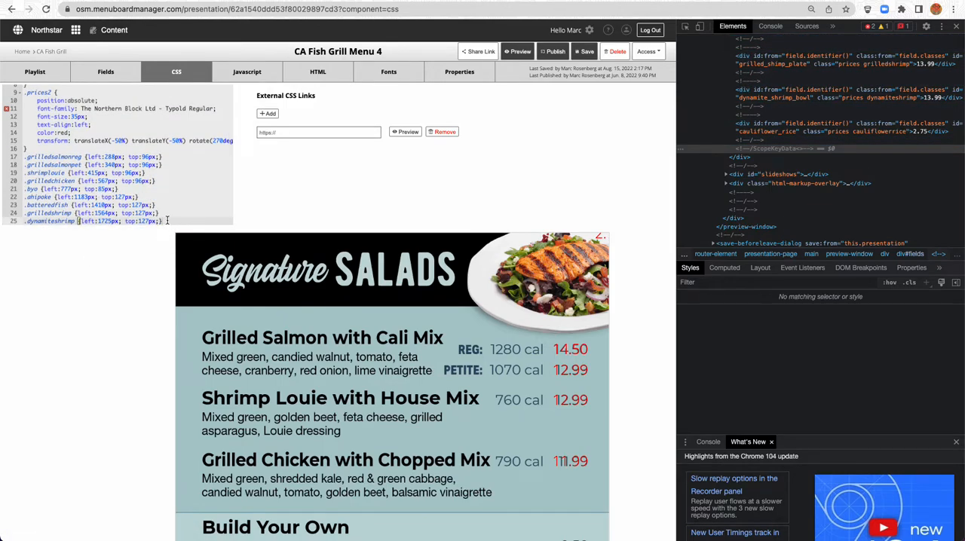
{"action": "scroll", "coordinate": [167, 220], "scroll_direction": "down", "scroll_amount": 1}
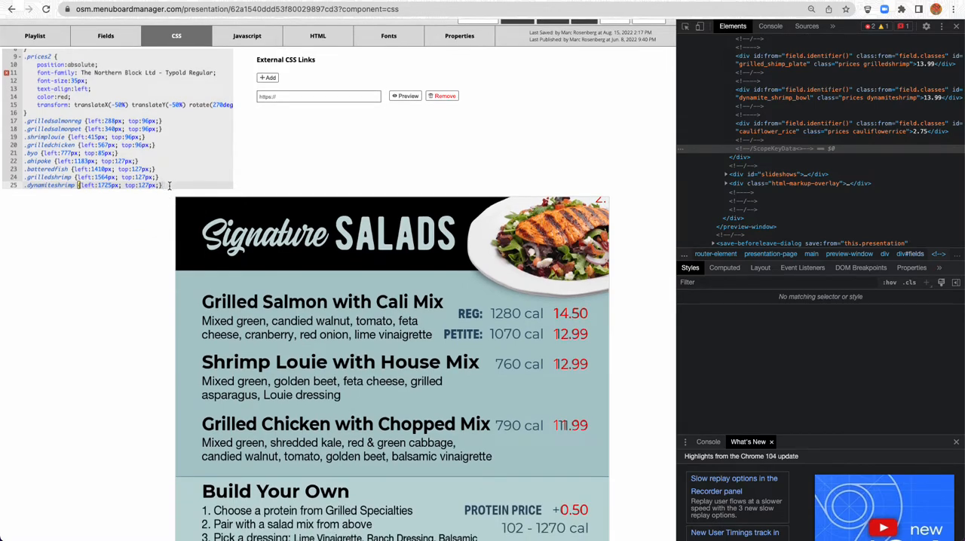
{"action": "scroll", "coordinate": [170, 187], "scroll_direction": "down", "scroll_amount": 1}
{"action": "left_click", "coordinate": [108, 135]}
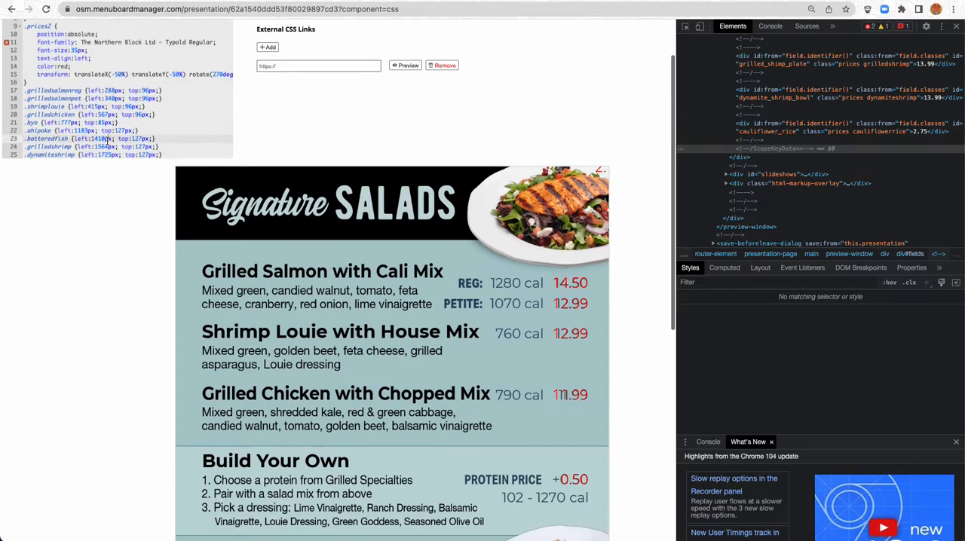
{"action": "scroll", "coordinate": [113, 105], "scroll_direction": "down", "scroll_amount": 1}
{"action": "scroll", "coordinate": [128, 105], "scroll_direction": "up", "scroll_amount": 1}
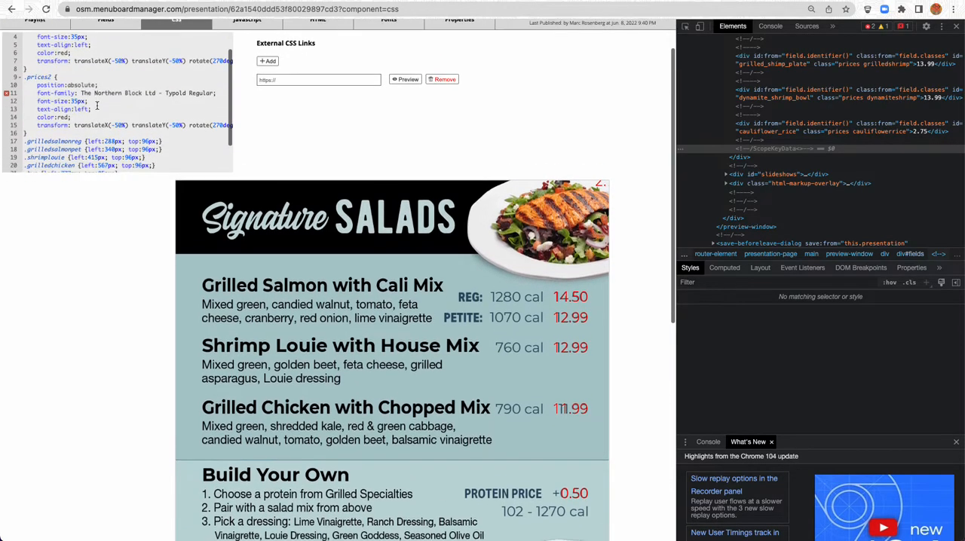
{"action": "scroll", "coordinate": [139, 103], "scroll_direction": "down", "scroll_amount": 2}
{"action": "left_click", "coordinate": [161, 83]}
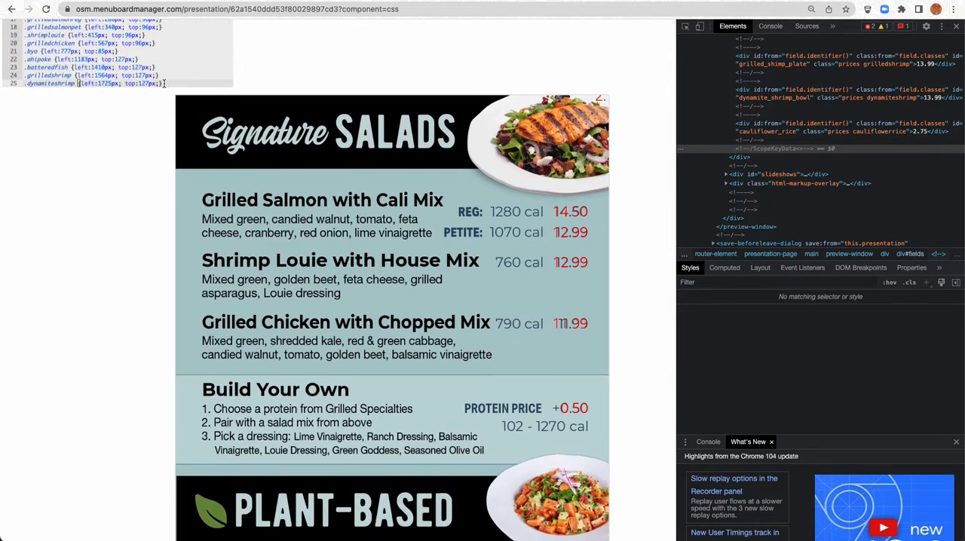
{"action": "key", "text": "Return"}
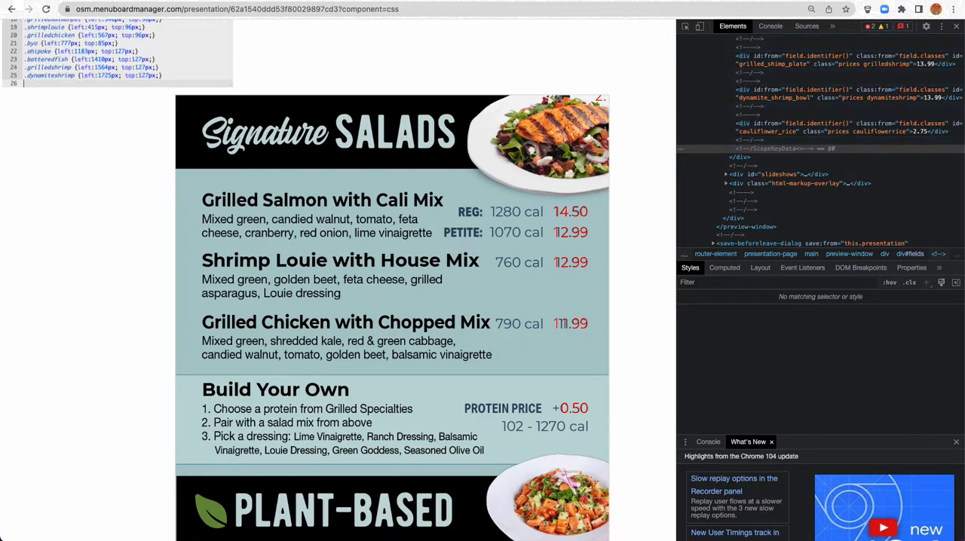
{"action": "type", "text": "."}
{"action": "key", "text": "super+v"}
Copy the .dynamiteshrimp position block with left:1725px and top:127px into the .cauliflowerrice rule
{"action": "scroll", "coordinate": [115, 74], "scroll_direction": "right", "scroll_amount": 1}
{"action": "left_click_drag", "start_coordinate": [76, 75], "coordinate": [162, 75]}
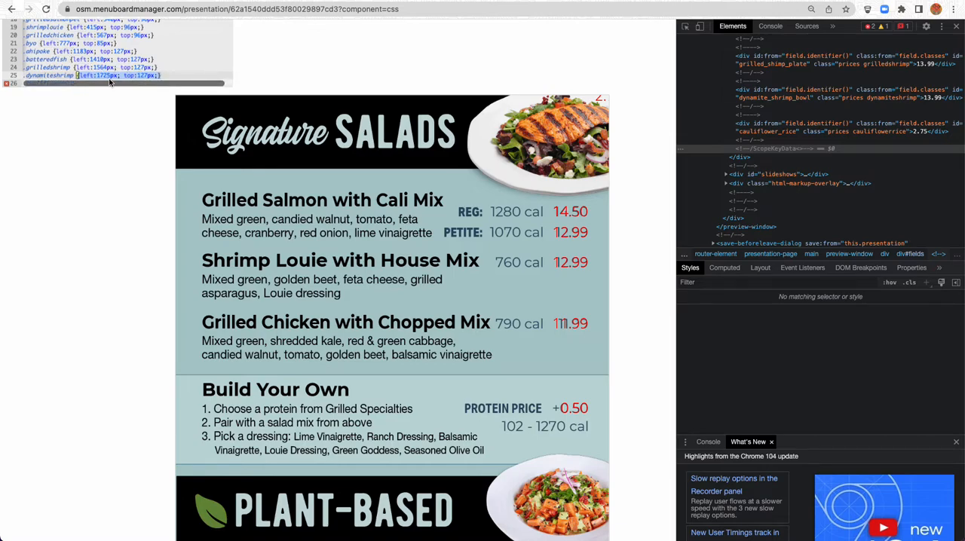
{"action": "scroll", "coordinate": [105, 72], "scroll_direction": "down", "scroll_amount": 1}
{"action": "scroll", "coordinate": [97, 69], "scroll_direction": "up", "scroll_amount": 1}
{"action": "left_click", "coordinate": [88, 88]}
{"action": "key", "text": "super+v"}
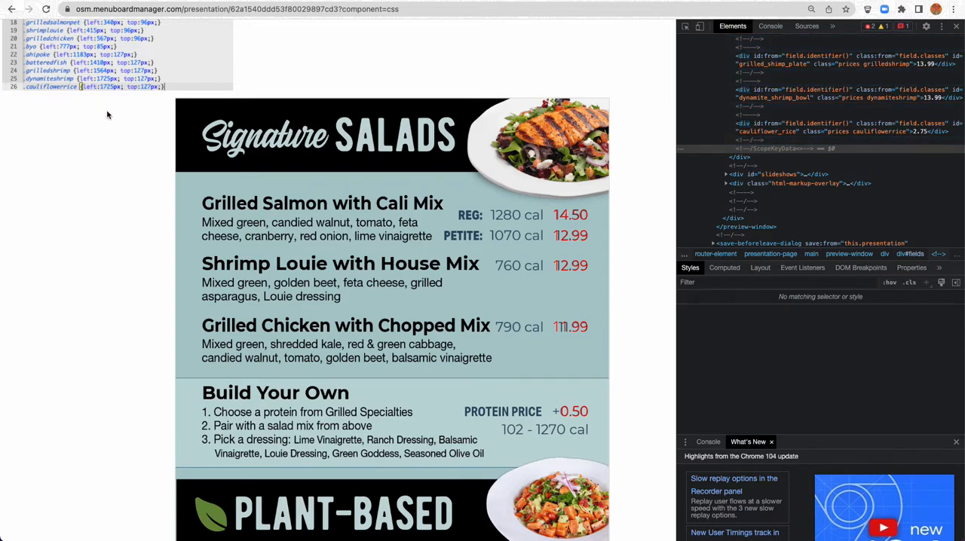
Change the .cauliflowerrice rule to left:1825px and top:827px and check the price's position on the menu
{"action": "left_click", "coordinate": [103, 87]}
{"action": "key", "text": "BackSpace"}
{"action": "type", "text": "8"}
{"action": "left_click", "coordinate": [143, 89]}
{"action": "left_click", "coordinate": [143, 87]}
{"action": "scroll", "coordinate": [118, 195], "scroll_direction": "down", "scroll_amount": 5}
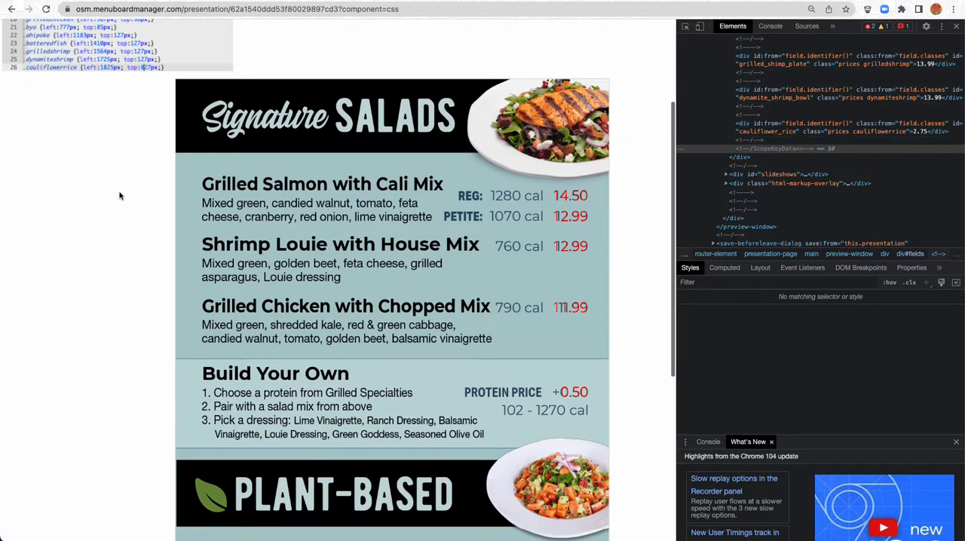
{"action": "left_click", "coordinate": [279, 502]}
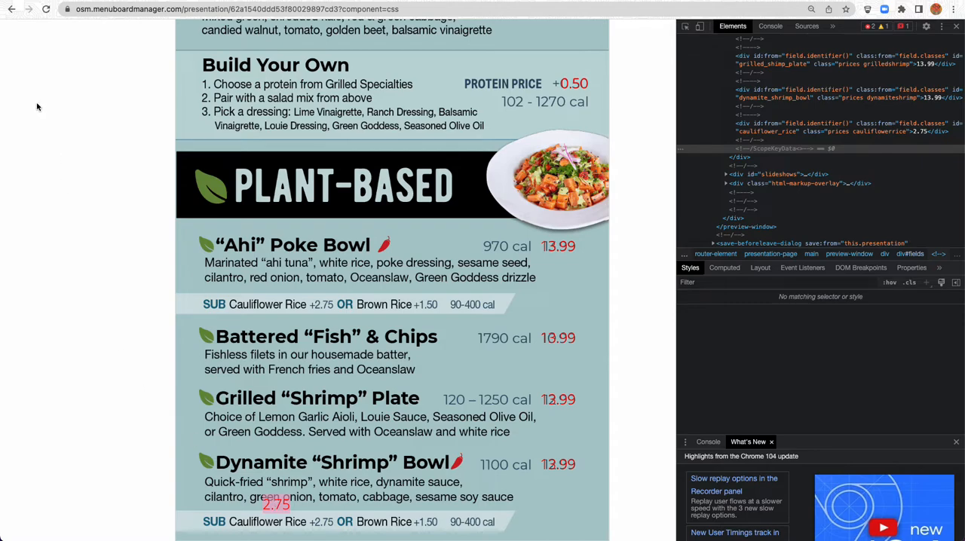
Set the .prices2 rule's font-size to 25px
{"action": "scroll", "coordinate": [63, 127], "scroll_direction": "up", "scroll_amount": 6}
{"action": "scroll", "coordinate": [57, 109], "scroll_direction": "up", "scroll_amount": 3}
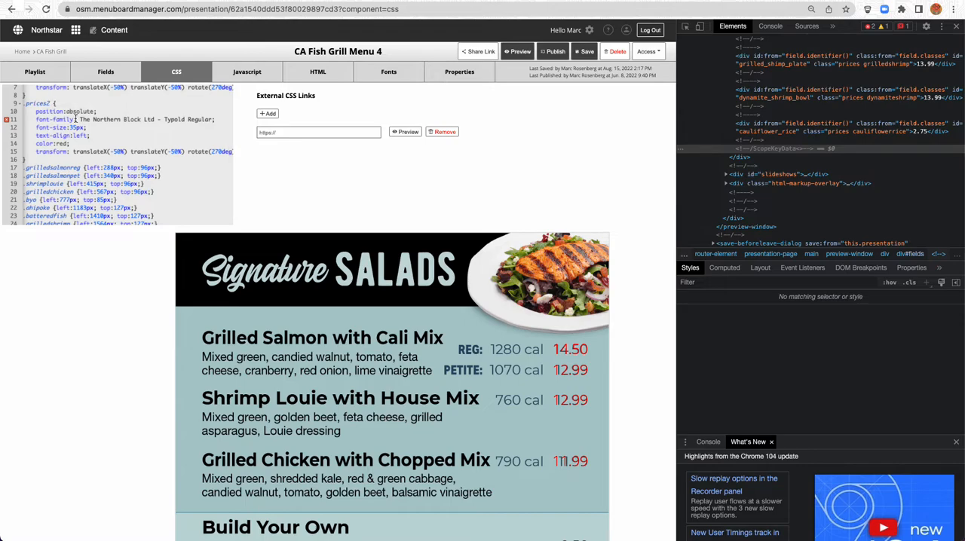
{"action": "left_click_drag", "start_coordinate": [70, 129], "coordinate": [76, 128]}
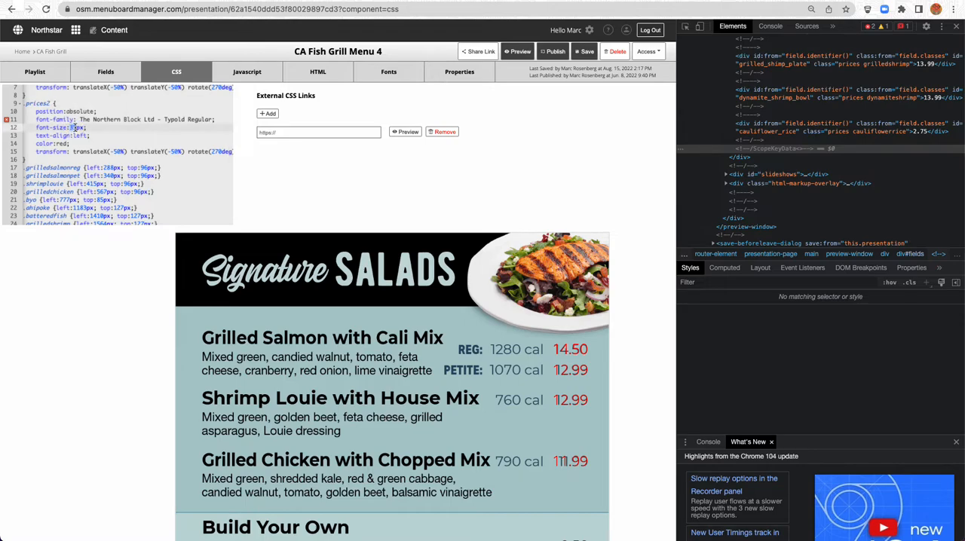
{"action": "type", "text": "25"}
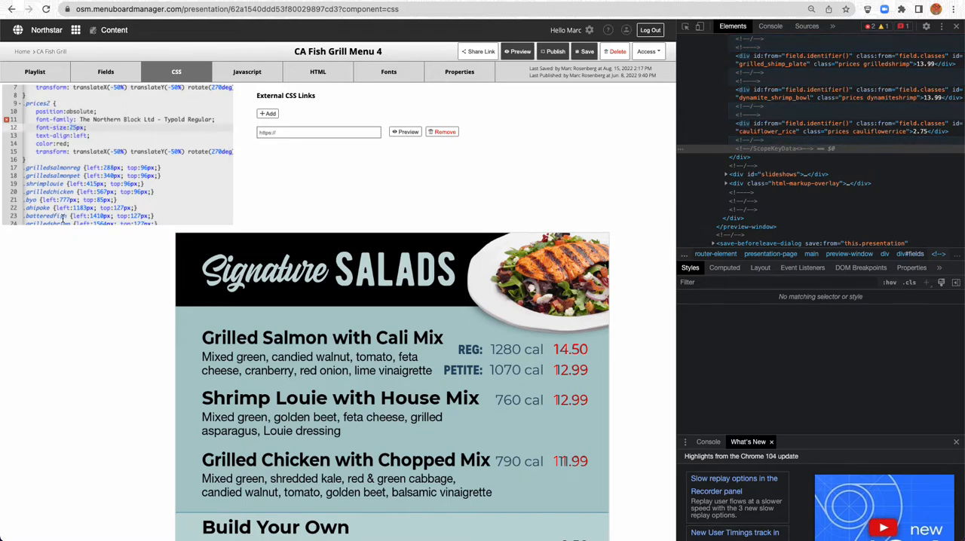
Set the .prices2 rule's font-size to 28px and check the substitution price's size on the menu
{"action": "key", "text": "BackSpace"}
{"action": "type", "text": "8"}
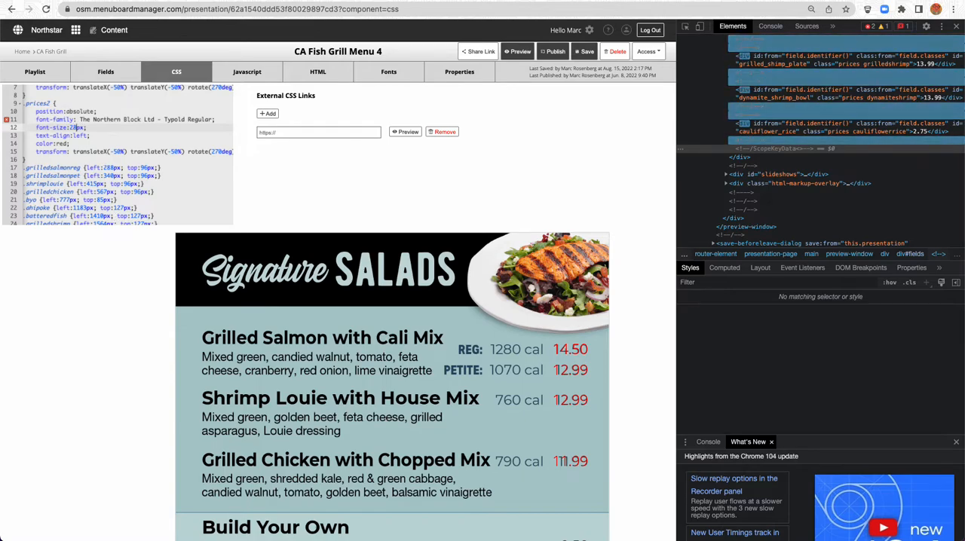
{"action": "scroll", "coordinate": [101, 243], "scroll_direction": "down", "scroll_amount": 6}
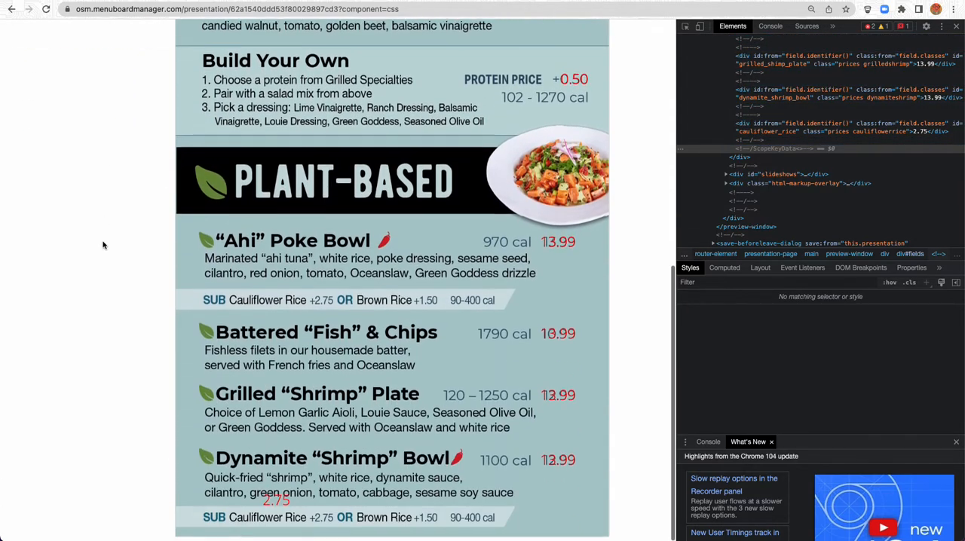
{"action": "scroll", "coordinate": [86, 253], "scroll_direction": "up", "scroll_amount": 6}
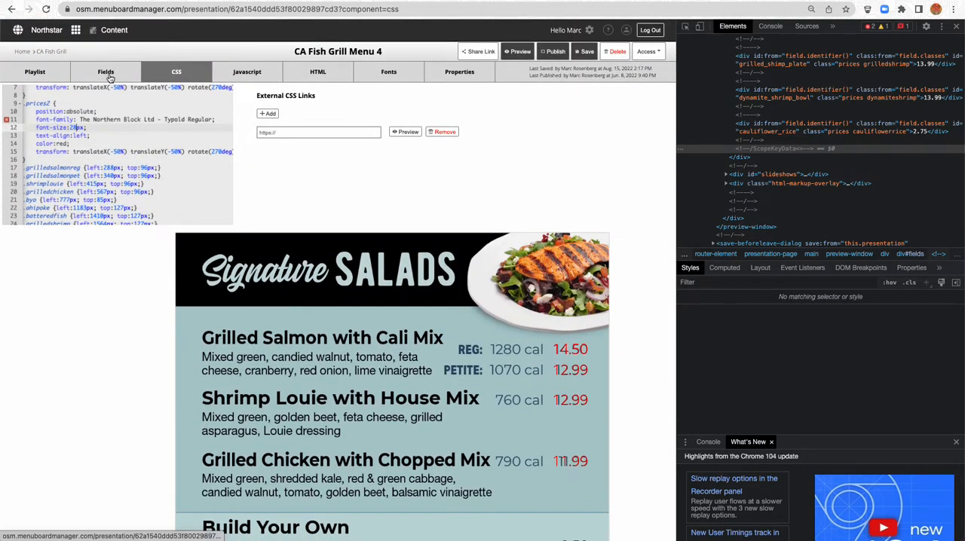
Change the Cauliflower Rice field's class from prices to prices2 and check its price on the menu
{"action": "left_click", "coordinate": [105, 73]}
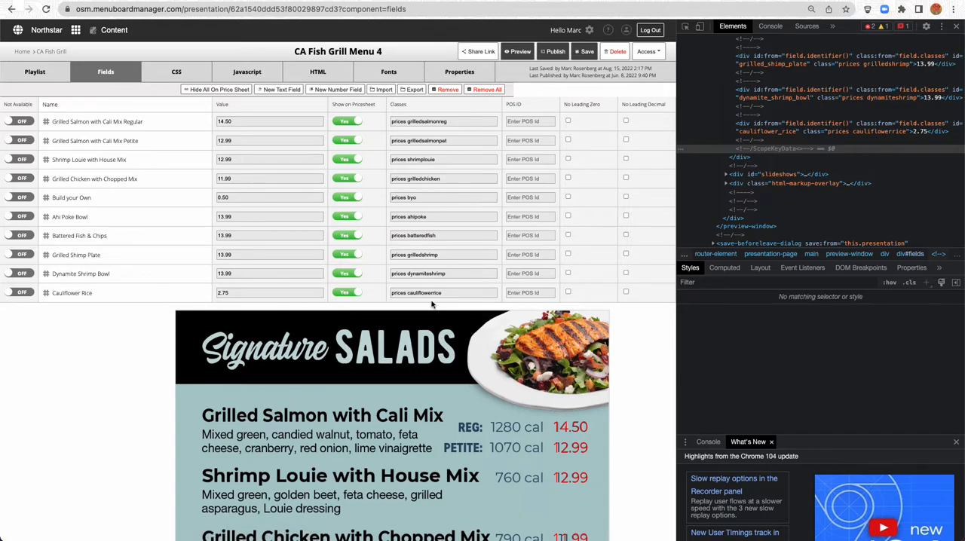
{"action": "left_click", "coordinate": [406, 292]}
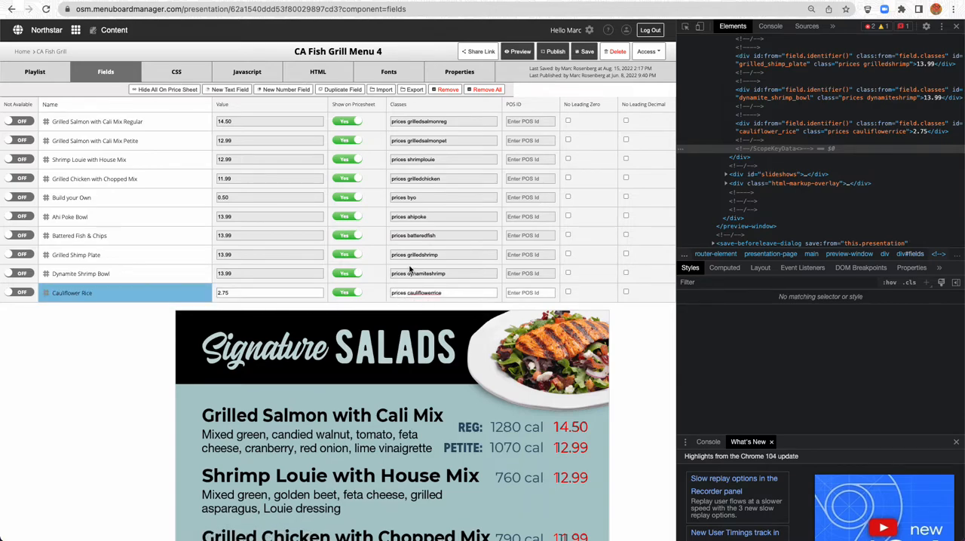
{"action": "type", "text": "2"}
{"action": "scroll", "coordinate": [82, 377], "scroll_direction": "down", "scroll_amount": 10}
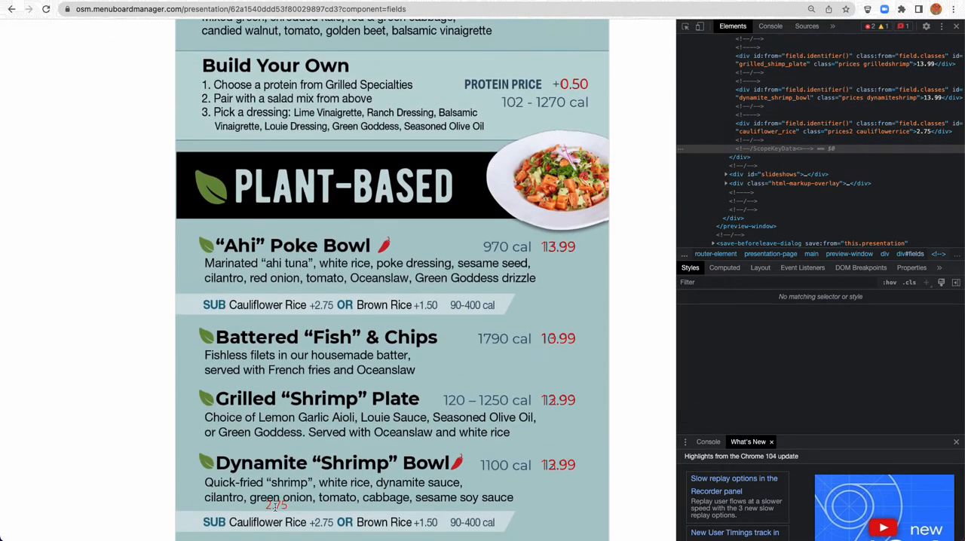
Inspect the Cauliflower Rice price on the menu and adjust its live left value to 1870px
{"action": "right_click", "coordinate": [277, 505]}
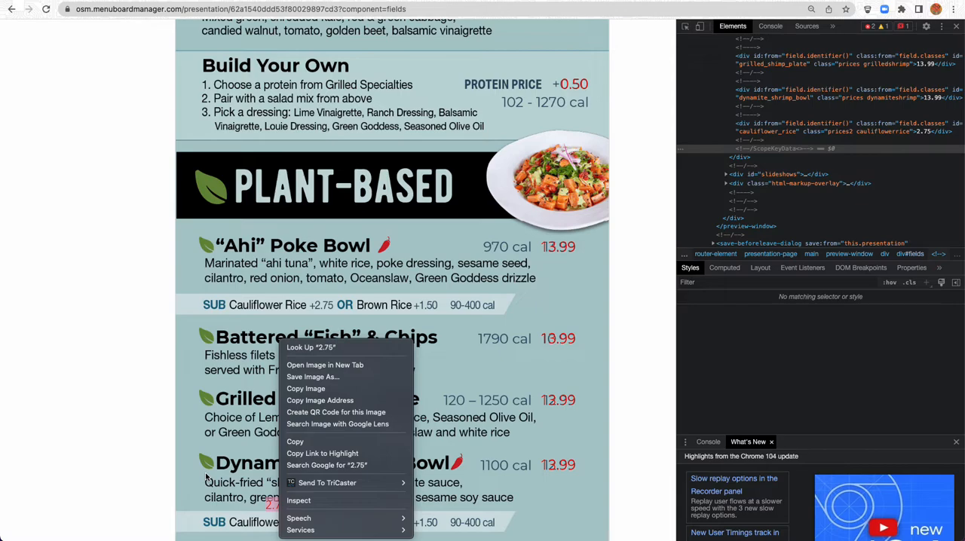
{"action": "left_click", "coordinate": [367, 500]}
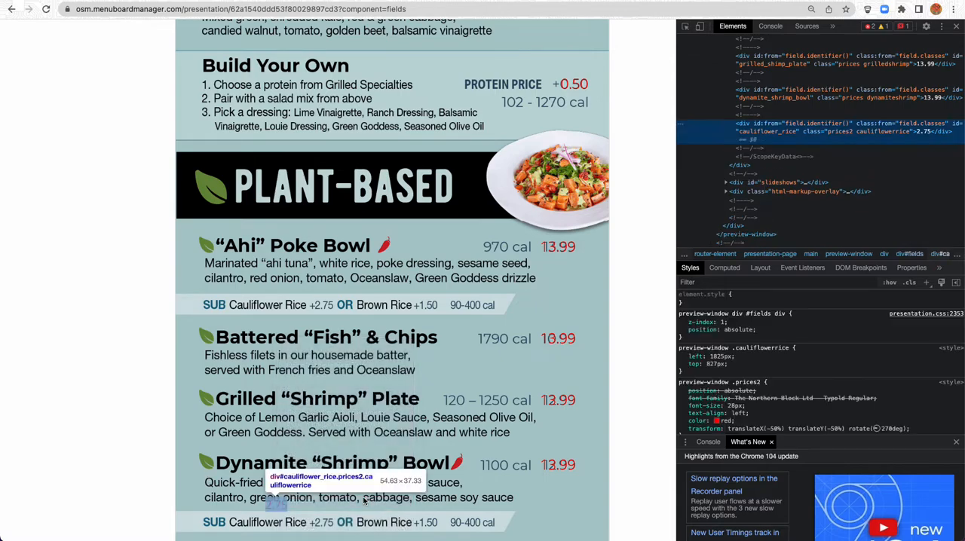
{"action": "left_click", "coordinate": [717, 356]}
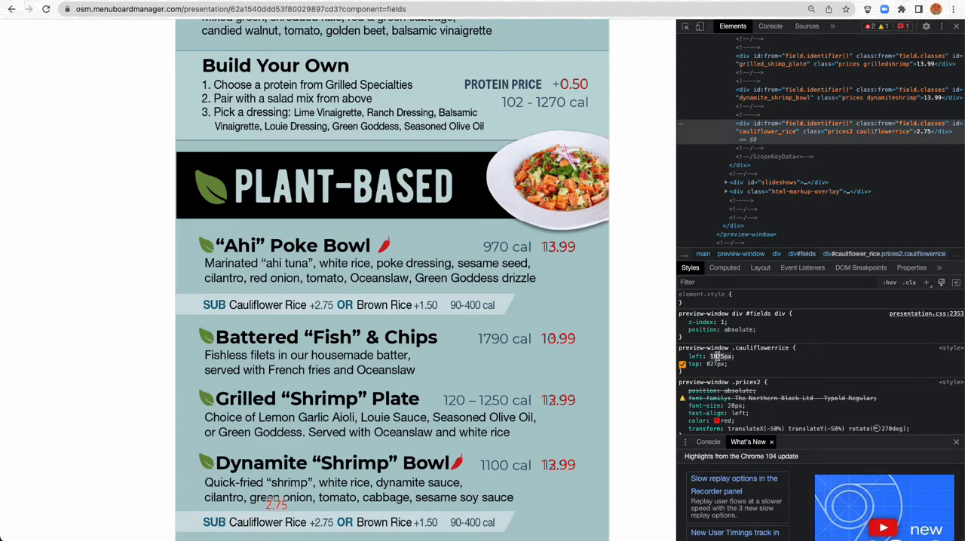
{"action": "scroll", "coordinate": [717, 357], "scroll_direction": "down", "scroll_amount": 20}
{"action": "scroll", "coordinate": [717, 357], "scroll_direction": "up", "scroll_amount": 20}
{"action": "scroll", "coordinate": [717, 356], "scroll_direction": "up", "scroll_amount": 13}
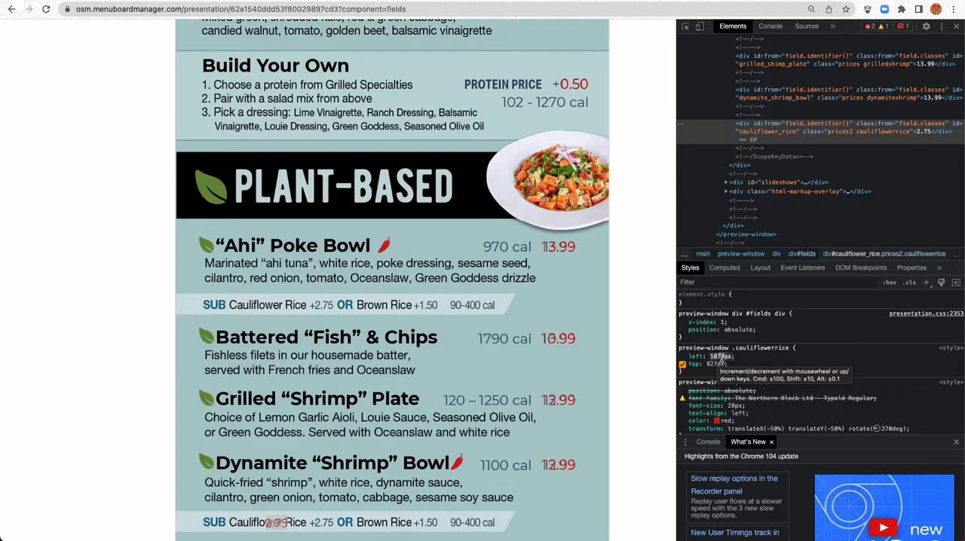
Adjust the Cauliflower Rice price's live top value to 712px to align it with the guide image
{"action": "left_click", "coordinate": [713, 364]}
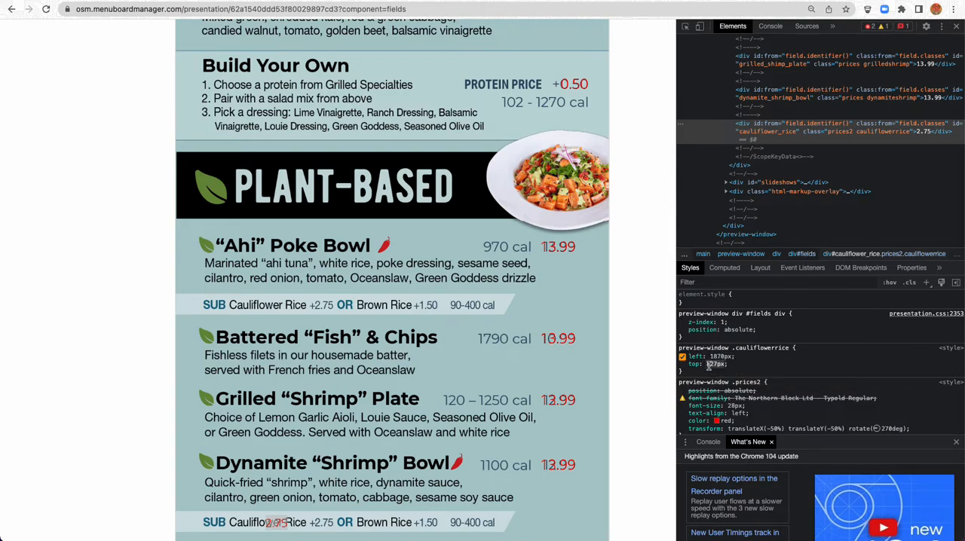
{"action": "scroll", "coordinate": [709, 365], "scroll_direction": "up", "scroll_amount": 20}
{"action": "scroll", "coordinate": [708, 365], "scroll_direction": "down", "scroll_amount": 20}
{"action": "scroll", "coordinate": [709, 365], "scroll_direction": "down", "scroll_amount": 20}
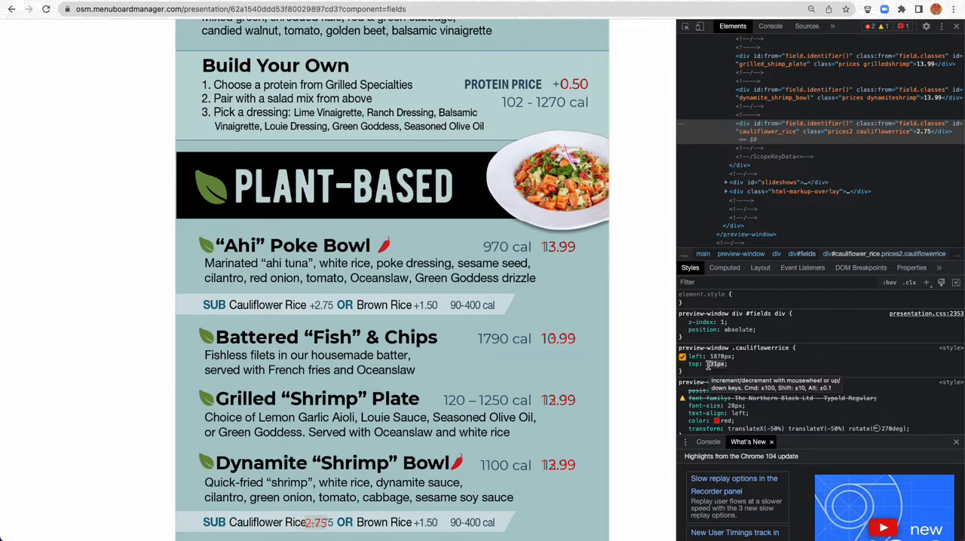
{"action": "scroll", "coordinate": [709, 365], "scroll_direction": "down", "scroll_amount": 20}
{"action": "scroll", "coordinate": [709, 365], "scroll_direction": "up", "scroll_amount": 14}
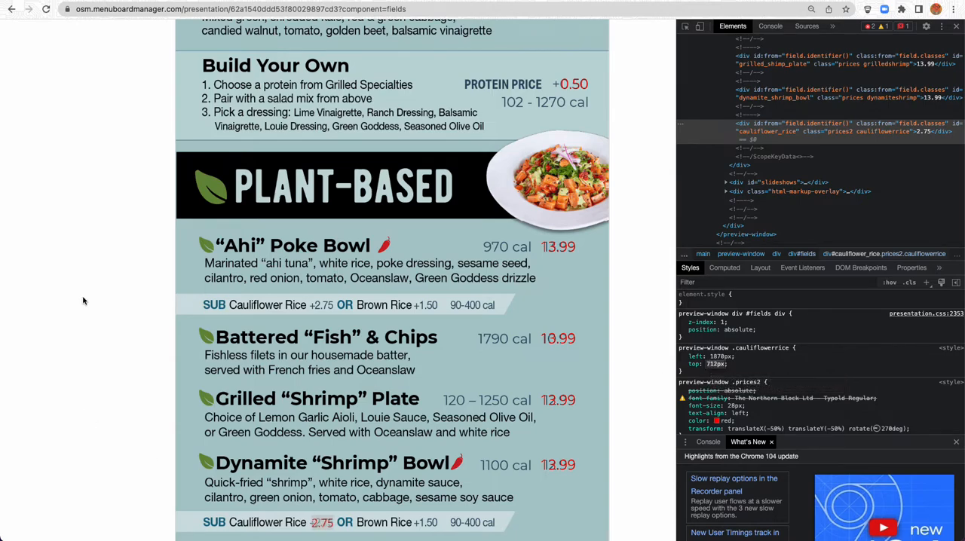
Set the .prices2 rule's font-size back to 25px in the presentation's CSS and check the Cauliflower Rice price
{"action": "scroll", "coordinate": [83, 301], "scroll_direction": "up", "scroll_amount": 3}
{"action": "scroll", "coordinate": [84, 300], "scroll_direction": "up", "scroll_amount": 10}
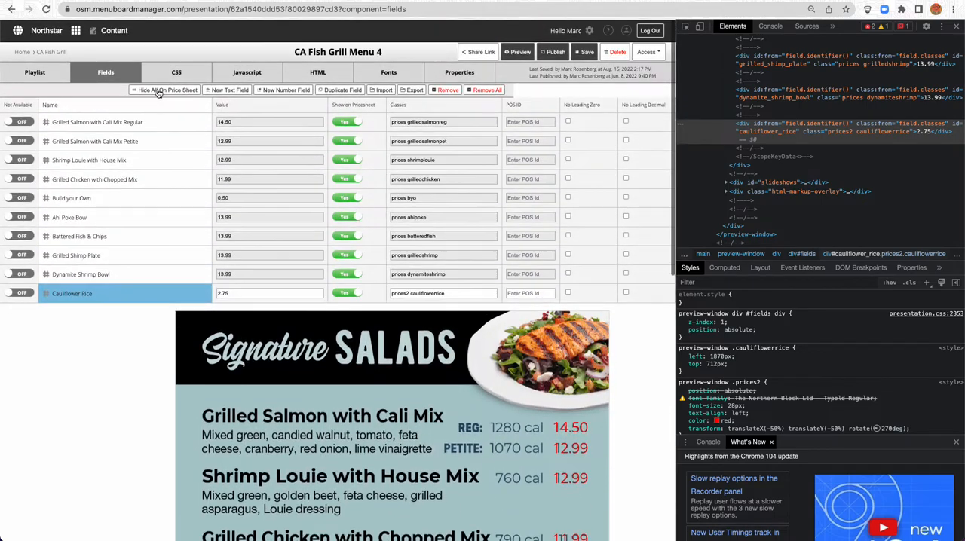
{"action": "left_click", "coordinate": [175, 72]}
{"action": "left_click", "coordinate": [76, 178]}
{"action": "type", "text": "5px;"}
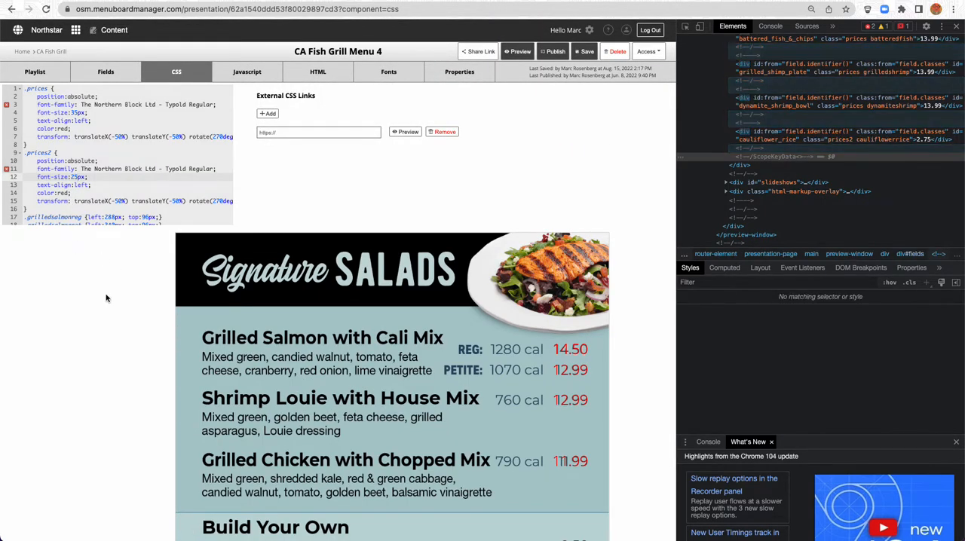
{"action": "scroll", "coordinate": [107, 297], "scroll_direction": "down", "scroll_amount": 1}
{"action": "scroll", "coordinate": [129, 268], "scroll_direction": "down", "scroll_amount": 10}
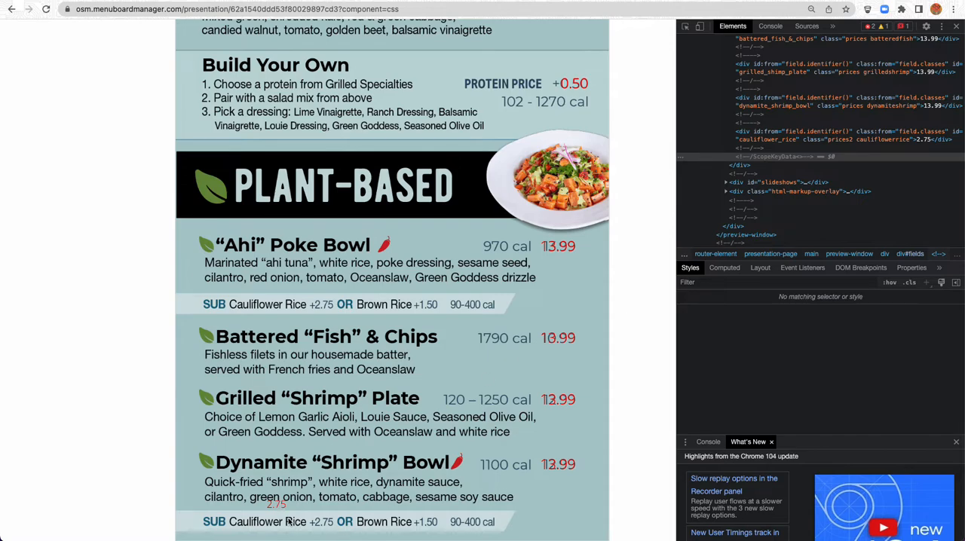
Inspect the Cauliflower Rice price again and adjust its live top value to 704px
{"action": "right_click", "coordinate": [280, 504]}
{"action": "left_click", "coordinate": [281, 498]}
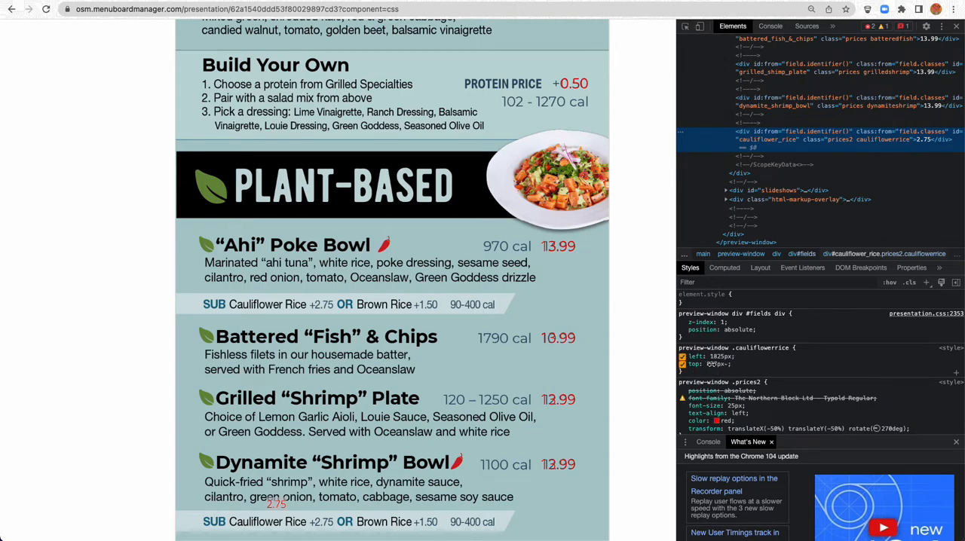
{"action": "left_click", "coordinate": [711, 364]}
{"action": "scroll", "coordinate": [710, 365], "scroll_direction": "up", "scroll_amount": 15}
{"action": "scroll", "coordinate": [711, 365], "scroll_direction": "down", "scroll_amount": 20}
{"action": "scroll", "coordinate": [711, 365], "scroll_direction": "down", "scroll_amount": 20}
{"action": "scroll", "coordinate": [711, 364], "scroll_direction": "down", "scroll_amount": 20}
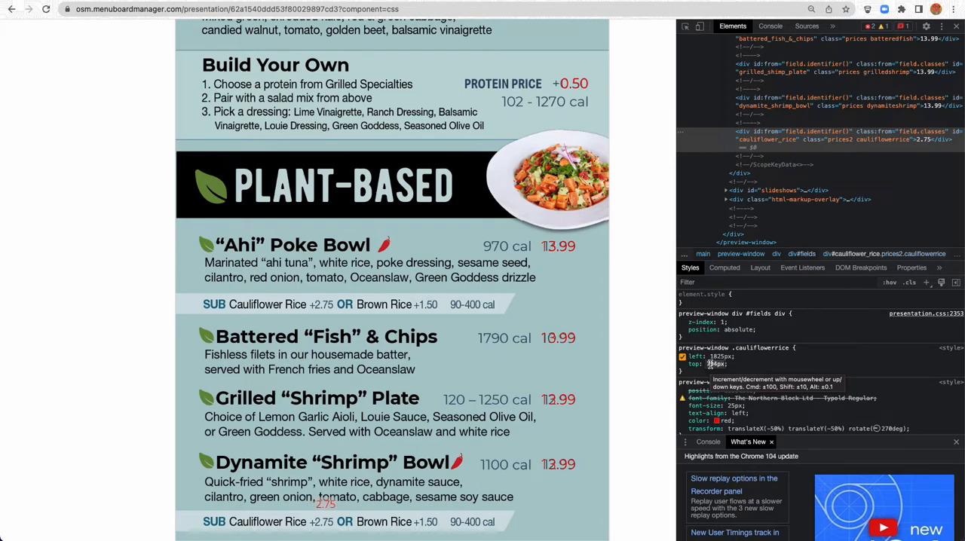
Fine-tune the Cauliflower Rice price's live position to left 1870px and top 707px over the guide price
{"action": "left_click", "coordinate": [713, 356]}
{"action": "scroll", "coordinate": [713, 359], "scroll_direction": "up", "scroll_amount": 20}
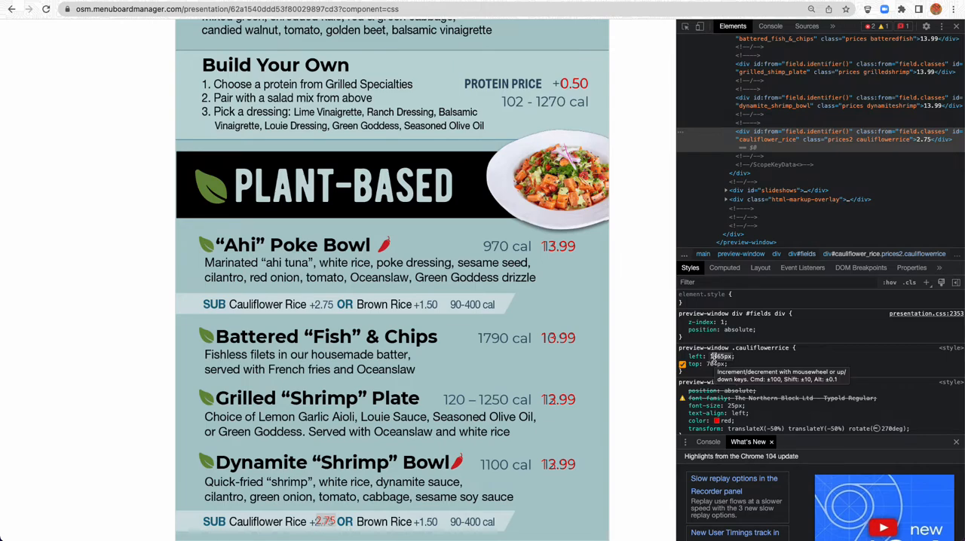
{"action": "scroll", "coordinate": [714, 359], "scroll_direction": "up", "scroll_amount": 7}
{"action": "left_click", "coordinate": [714, 364]}
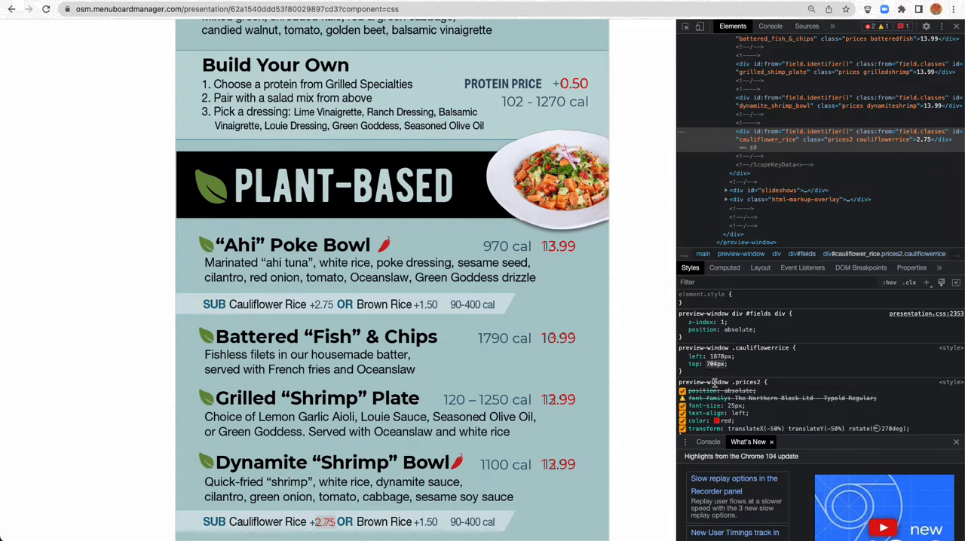
{"action": "key", "text": "Right"}
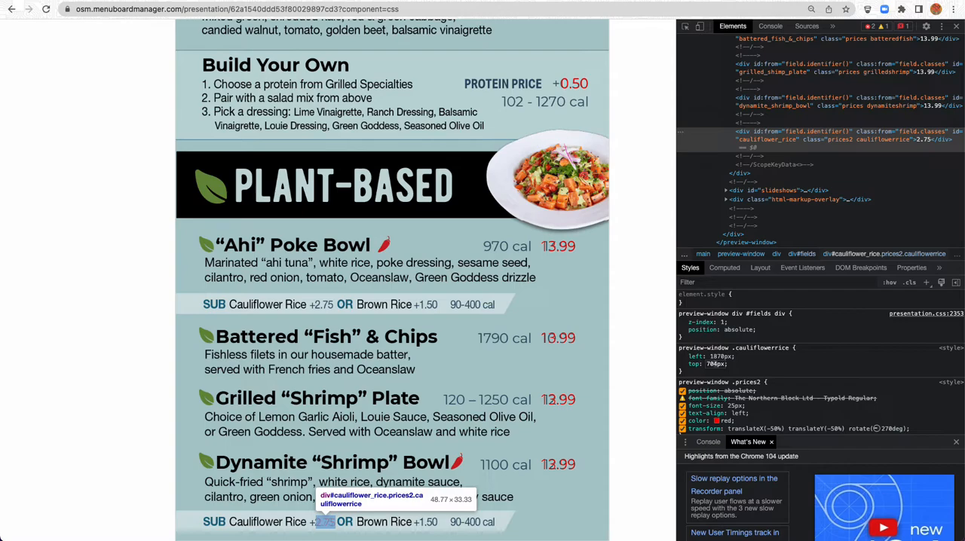
{"action": "key", "text": "Up"}
{"action": "key", "text": "Up"}
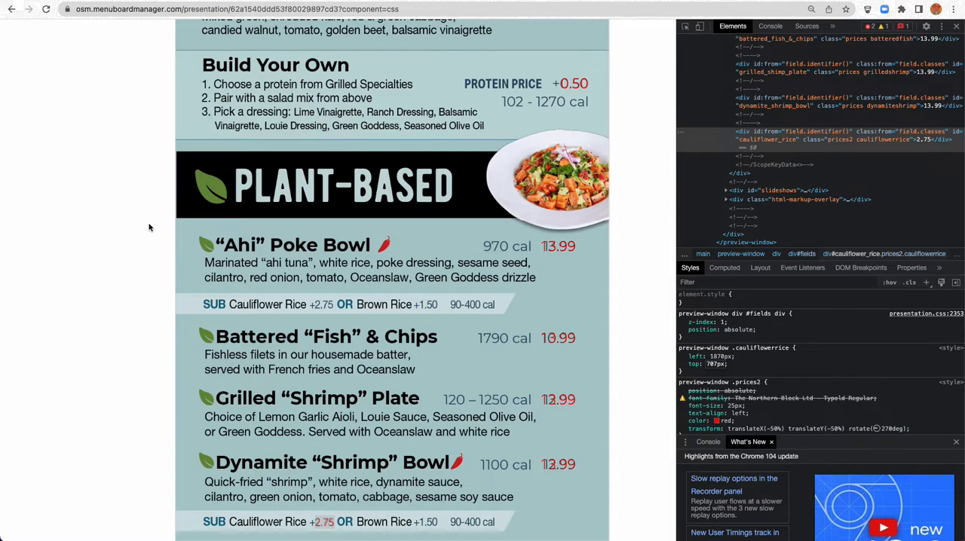
Set the .cauliflowerrice rule's left value to 1870px in the presentation's CSS
{"action": "scroll", "coordinate": [138, 214], "scroll_direction": "up", "scroll_amount": 6}
{"action": "scroll", "coordinate": [138, 215], "scroll_direction": "up", "scroll_amount": 1}
{"action": "scroll", "coordinate": [118, 207], "scroll_direction": "down", "scroll_amount": 4}
{"action": "scroll", "coordinate": [120, 208], "scroll_direction": "up", "scroll_amount": 4}
{"action": "scroll", "coordinate": [119, 204], "scroll_direction": "down", "scroll_amount": 1}
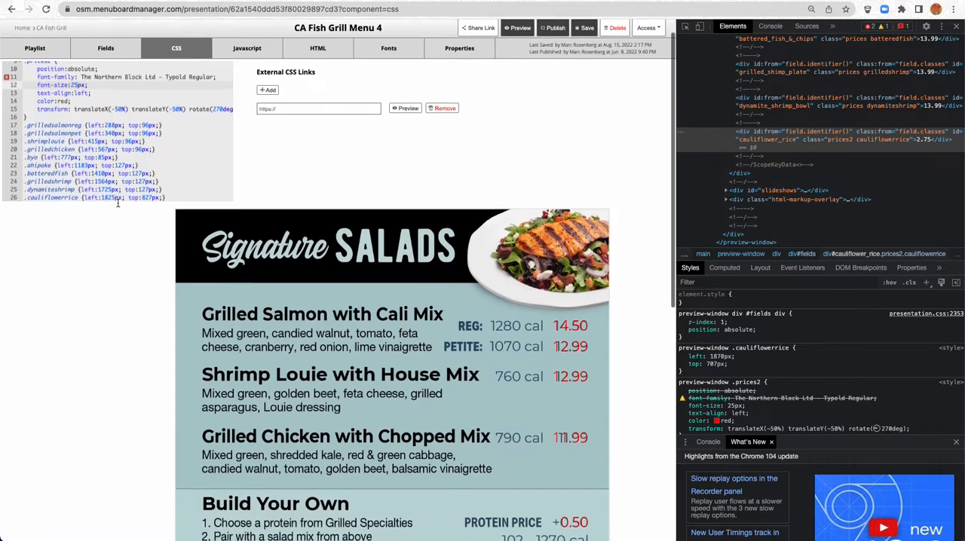
{"action": "left_click", "coordinate": [110, 192]}
{"action": "left_click_drag", "start_coordinate": [116, 191], "coordinate": [106, 193]}
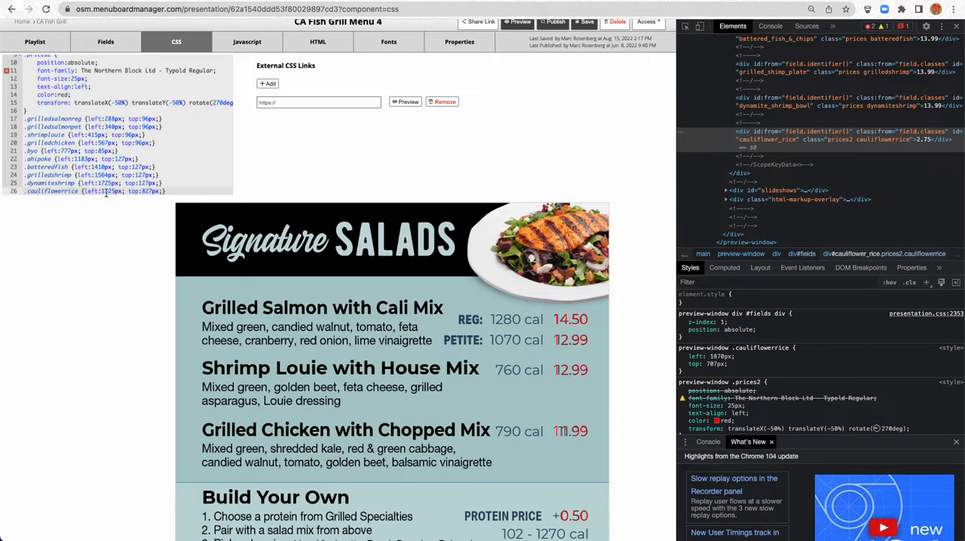
{"action": "scroll", "coordinate": [107, 193], "scroll_direction": "right", "scroll_amount": 1}
{"action": "scroll", "coordinate": [97, 137], "scroll_direction": "down", "scroll_amount": 1}
{"action": "scroll", "coordinate": [98, 155], "scroll_direction": "left", "scroll_amount": 1}
{"action": "left_click", "coordinate": [110, 176]}
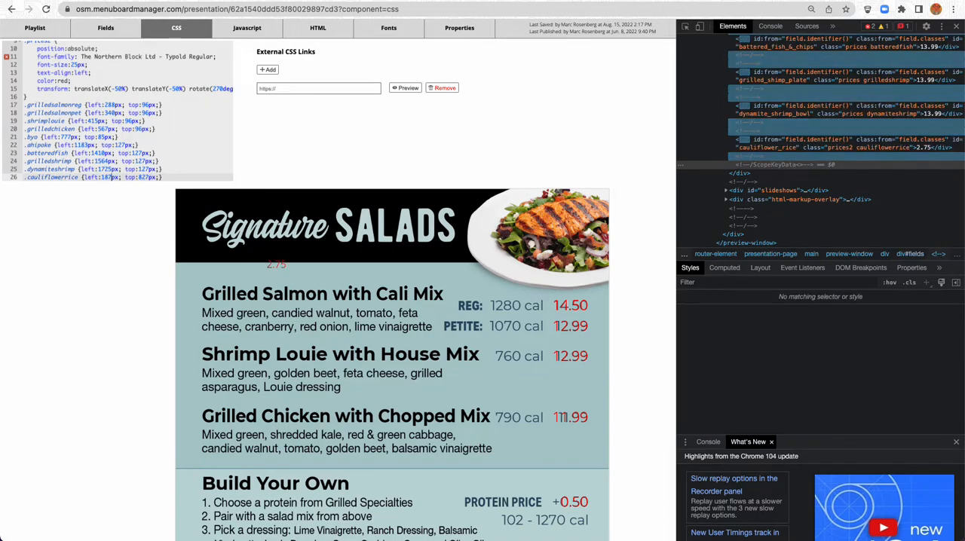
Set the .cauliflowerrice rule's top value to 727px and check the price's position on the menu
{"action": "scroll", "coordinate": [101, 173], "scroll_direction": "up", "scroll_amount": 2}
{"action": "scroll", "coordinate": [97, 172], "scroll_direction": "down", "scroll_amount": 3}
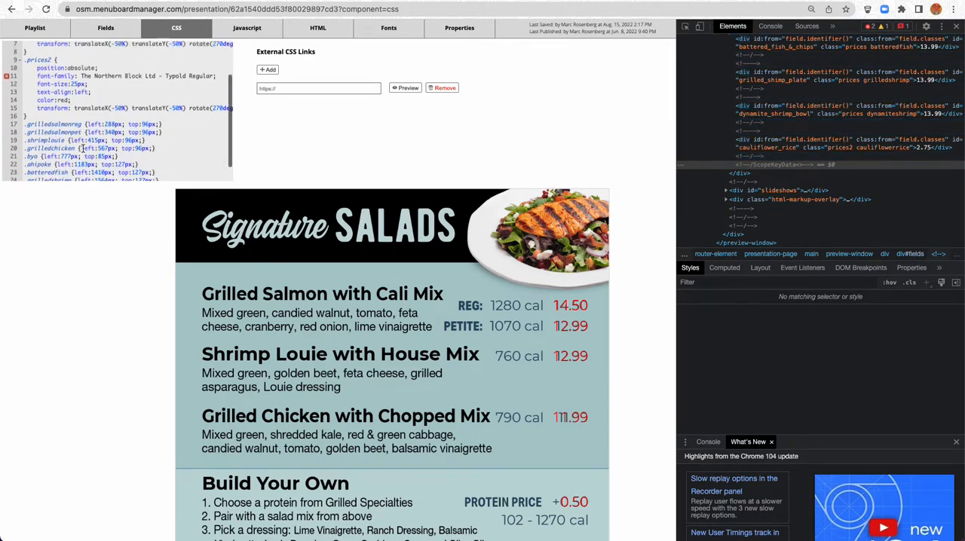
{"action": "left_click", "coordinate": [145, 163]}
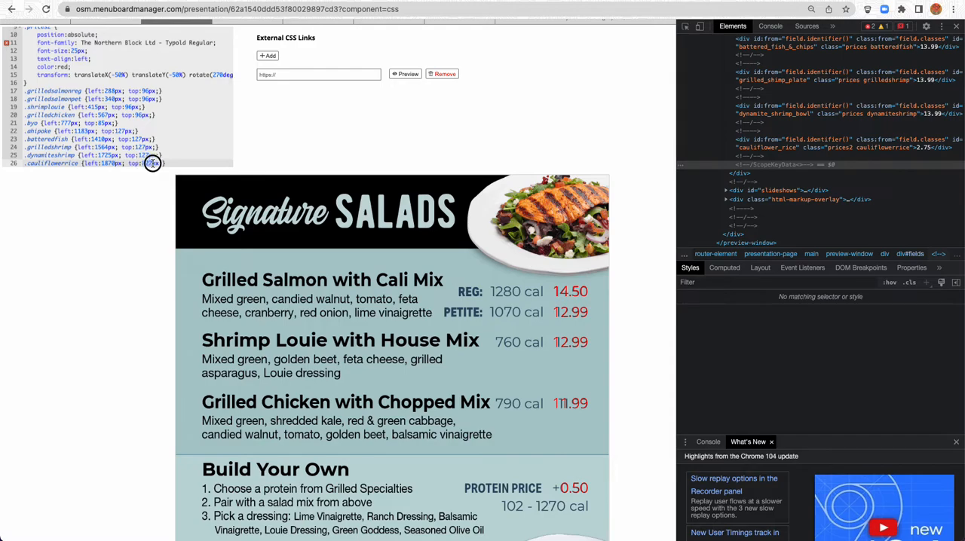
{"action": "key", "text": "BackSpace"}
{"action": "key", "text": "BackSpace"}
{"action": "type", "text": "72"}
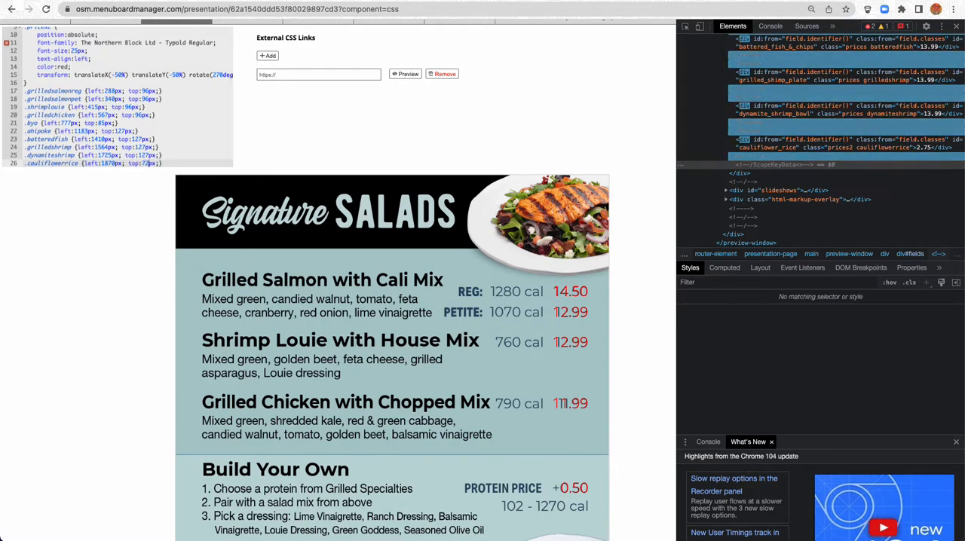
{"action": "scroll", "coordinate": [121, 243], "scroll_direction": "down", "scroll_amount": 5}
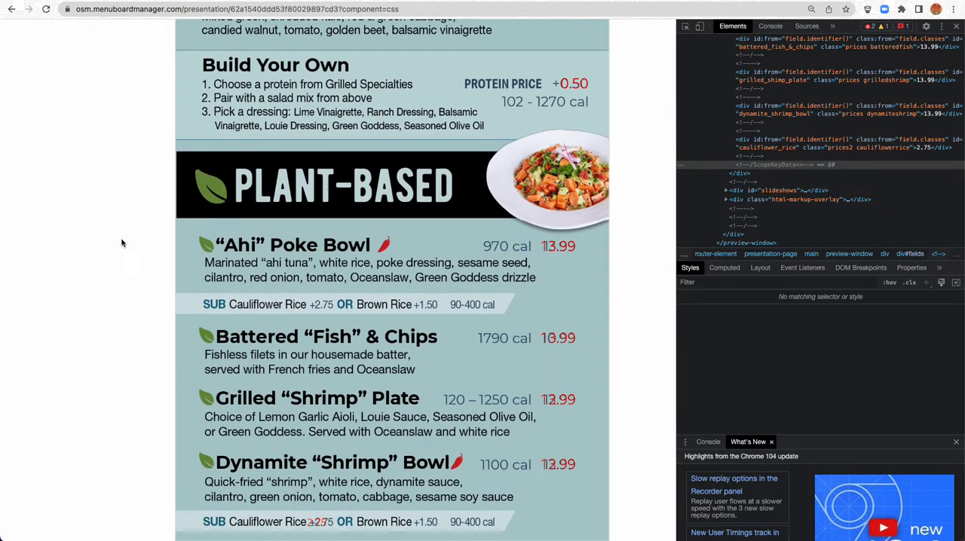
Inspect the Cauliflower Rice price and lower its live top value to 705px to match the guide image
{"action": "right_click", "coordinate": [315, 520]}
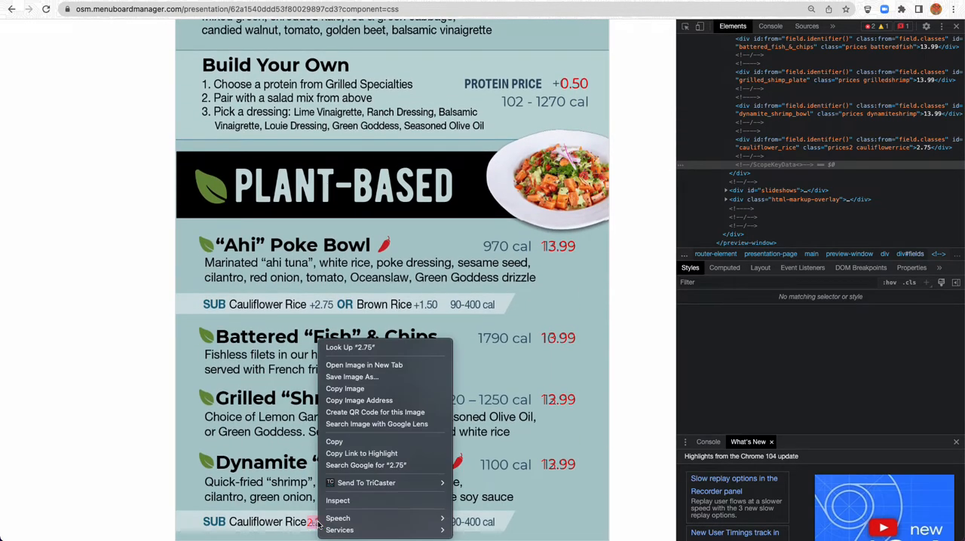
{"action": "left_click", "coordinate": [329, 501]}
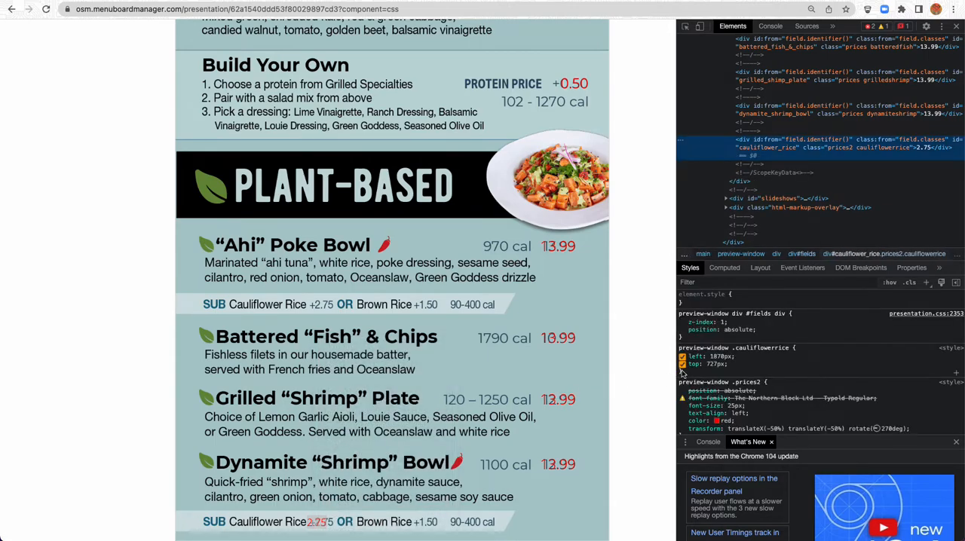
{"action": "left_click", "coordinate": [711, 364]}
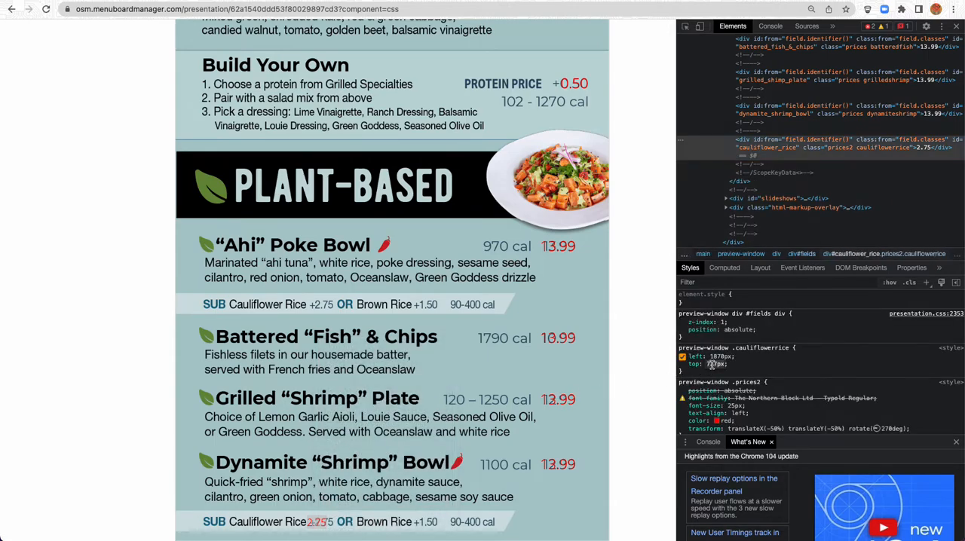
{"action": "key", "text": "Down"}
{"action": "key", "text": "Down"}
{"action": "key", "text": "Down"}
{"action": "key", "text": "Down"}
{"action": "key", "text": "Down"}
{"action": "key", "text": "Down"}
{"action": "key", "text": "Down"}
{"action": "key", "text": "Down"}
{"action": "key", "text": "Down"}
{"action": "key", "text": "Down"}
{"action": "key", "text": "Down"}
{"action": "key", "text": "Down"}
{"action": "key", "text": "Down"}
{"action": "key", "text": "Down"}
{"action": "key", "text": "Down"}
{"action": "key", "text": "Down"}
{"action": "key", "text": "Down"}
{"action": "key", "text": "Down"}
{"action": "key", "text": "Down"}
Set the .cauliflowerrice rule's top value to 707px in the presentation's CSS and check the price's position on the menu
{"action": "scroll", "coordinate": [79, 280], "scroll_direction": "up", "scroll_amount": 10}
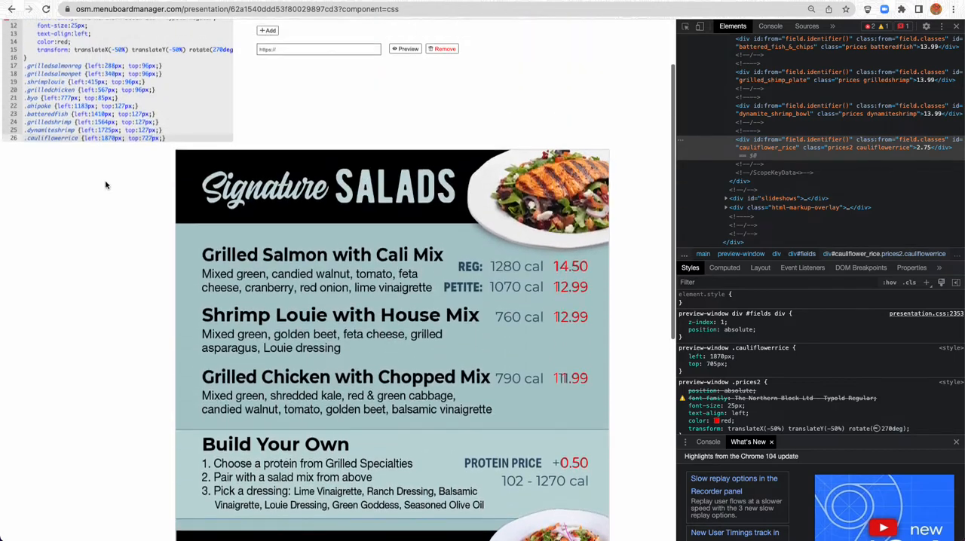
{"action": "left_click", "coordinate": [149, 138]}
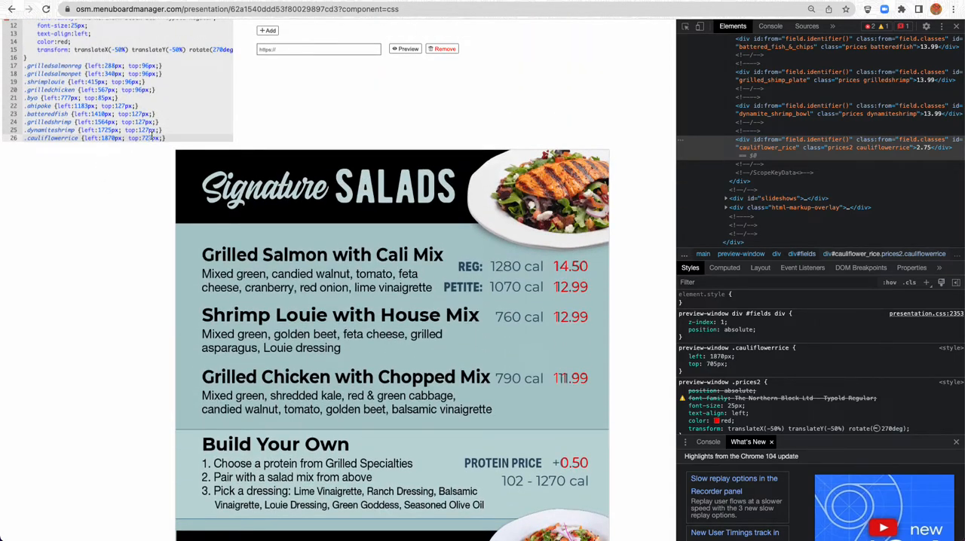
{"action": "left_click", "coordinate": [148, 139]}
{"action": "scroll", "coordinate": [148, 158], "scroll_direction": "up", "scroll_amount": 1}
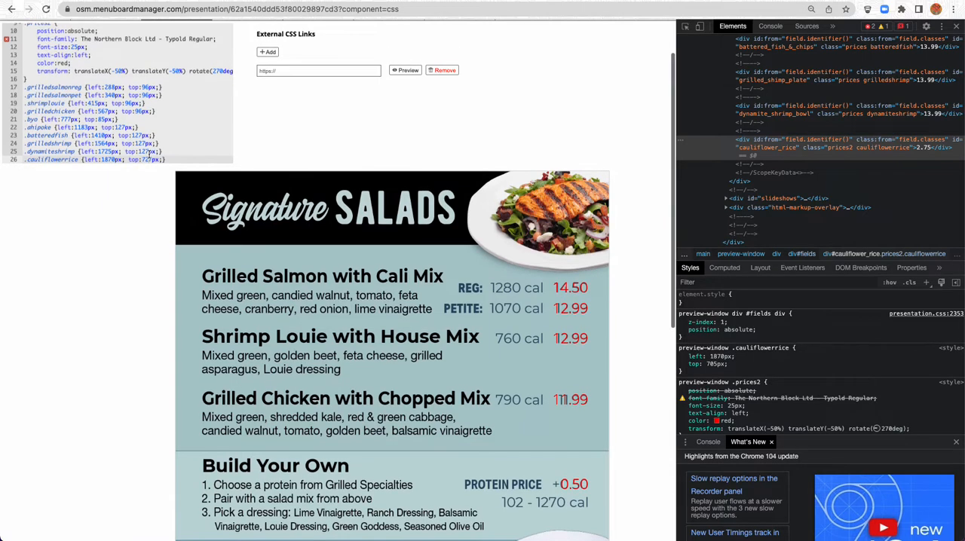
{"action": "scroll", "coordinate": [148, 155], "scroll_direction": "up", "scroll_amount": 1}
{"action": "left_click", "coordinate": [149, 155]}
{"action": "scroll", "coordinate": [149, 155], "scroll_direction": "down", "scroll_amount": 1}
{"action": "left_click", "coordinate": [138, 159]}
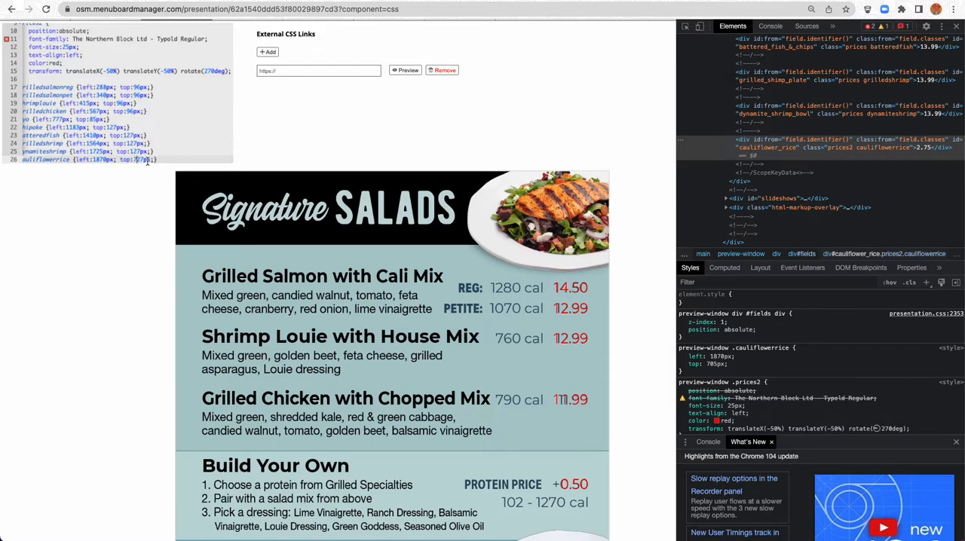
{"action": "left_click", "coordinate": [161, 159]}
{"action": "scroll", "coordinate": [144, 198], "scroll_direction": "down", "scroll_amount": 5}
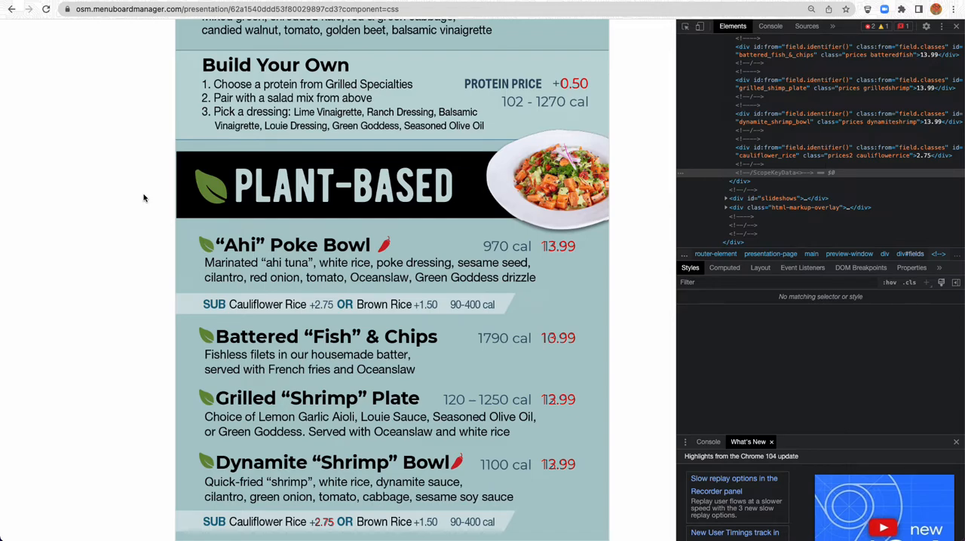
Duplicate the Cauliflower Rice price field and rename the copy Brown Rice
{"action": "scroll", "coordinate": [99, 238], "scroll_direction": "up", "scroll_amount": 6}
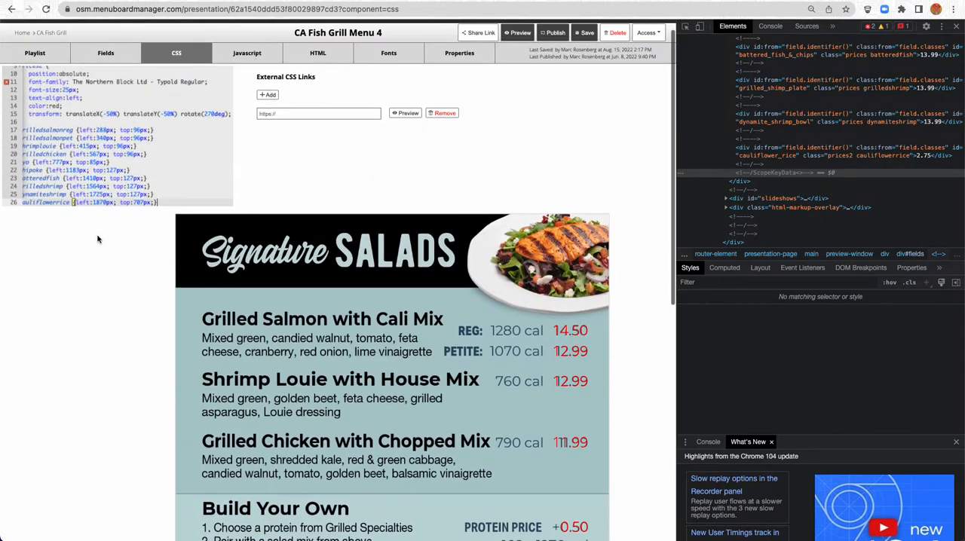
{"action": "left_click", "coordinate": [105, 54]}
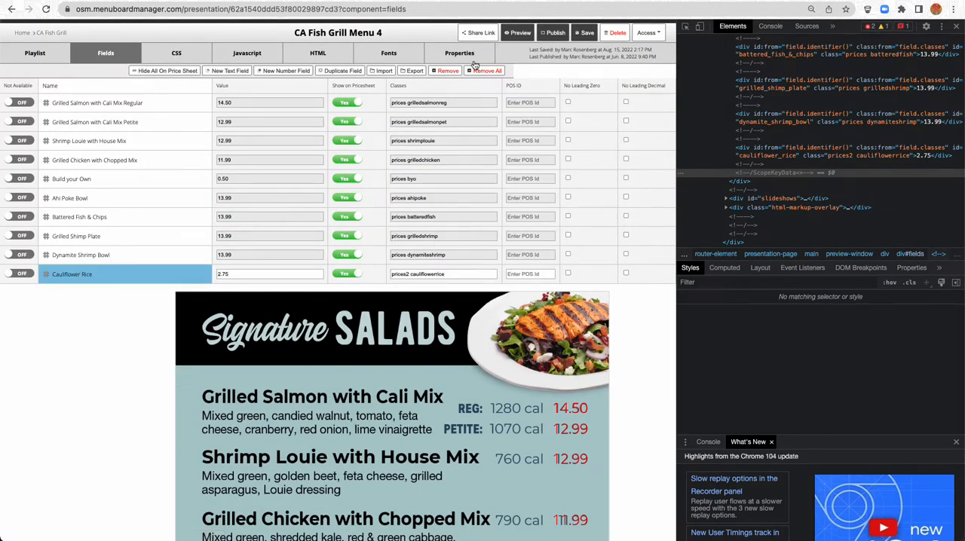
{"action": "left_click", "coordinate": [338, 70]}
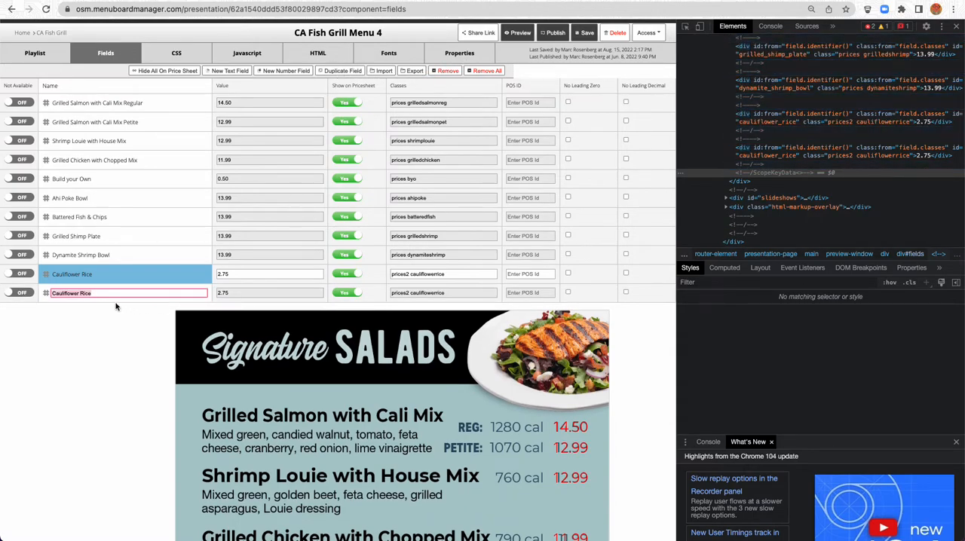
{"action": "type", "text": "Brown"}
{"action": "key", "text": "Return"}
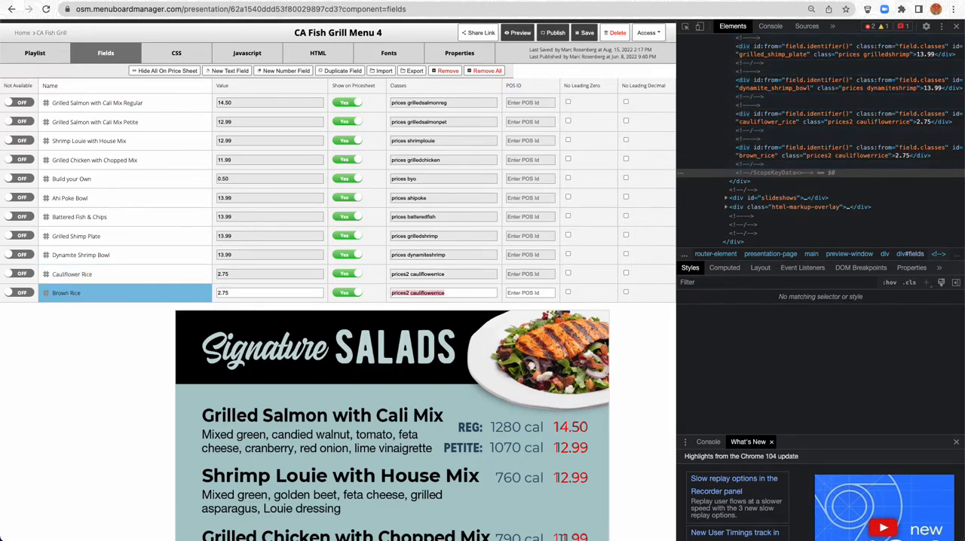
Change the Brown Rice field's classes to prices2 brownrice
{"action": "left_click", "coordinate": [396, 294]}
{"action": "double_click", "coordinate": [444, 293]}
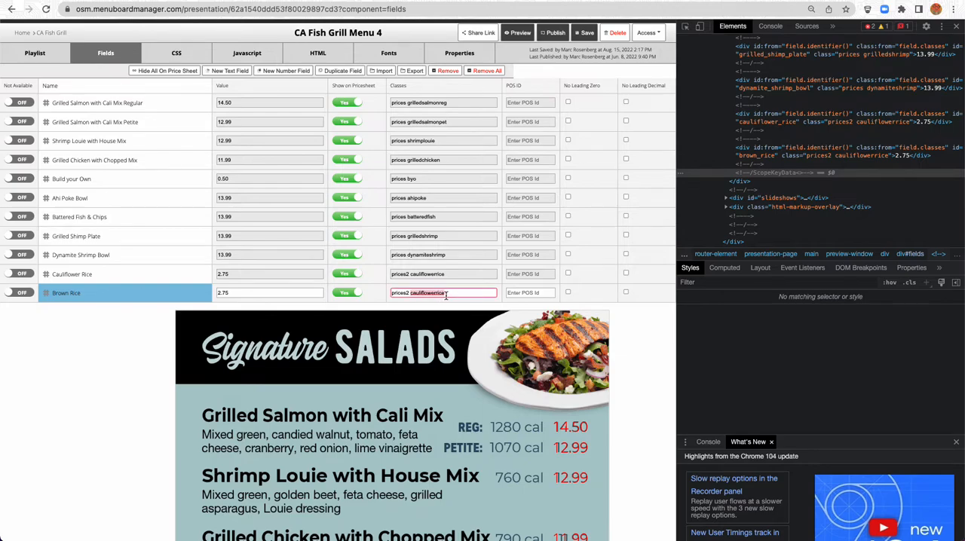
{"action": "type", "text": "brown"}
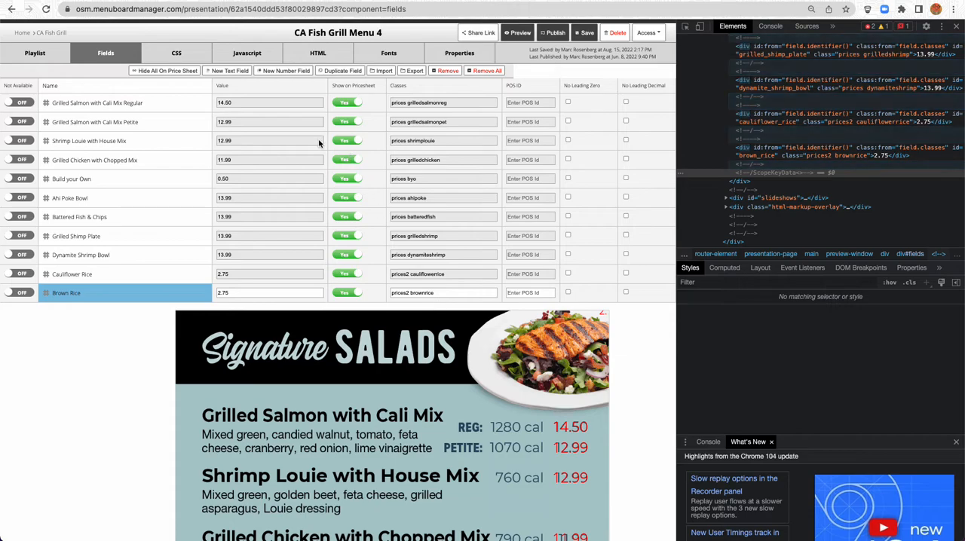
Add a .brownrice selector on a new line below the .cauliflowerrice rule in the presentation's CSS
{"action": "left_click", "coordinate": [181, 55]}
{"action": "scroll", "coordinate": [146, 173], "scroll_direction": "down", "scroll_amount": 3}
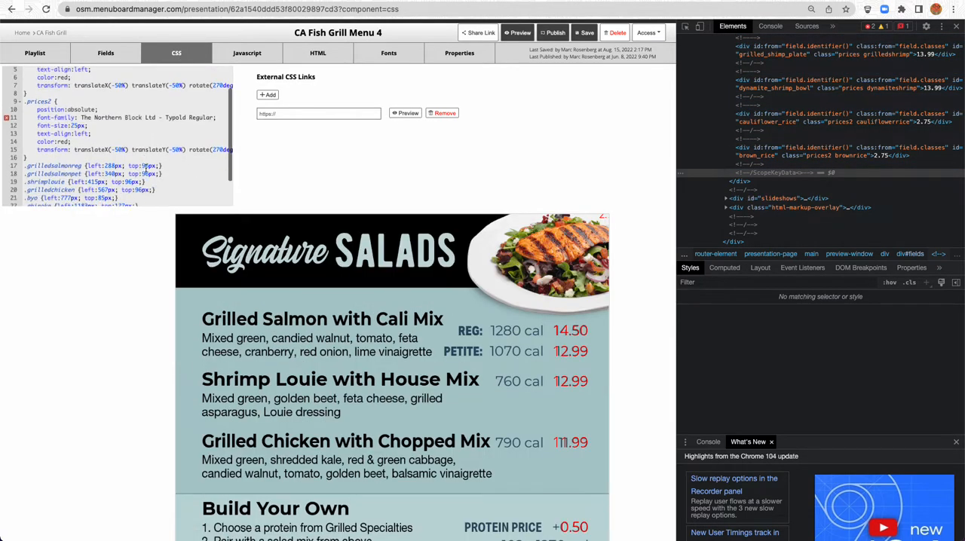
{"action": "left_click", "coordinate": [164, 193]}
{"action": "key", "text": "Down"}
{"action": "key", "text": "Return"}
{"action": "type", "text": ".brownrice"}
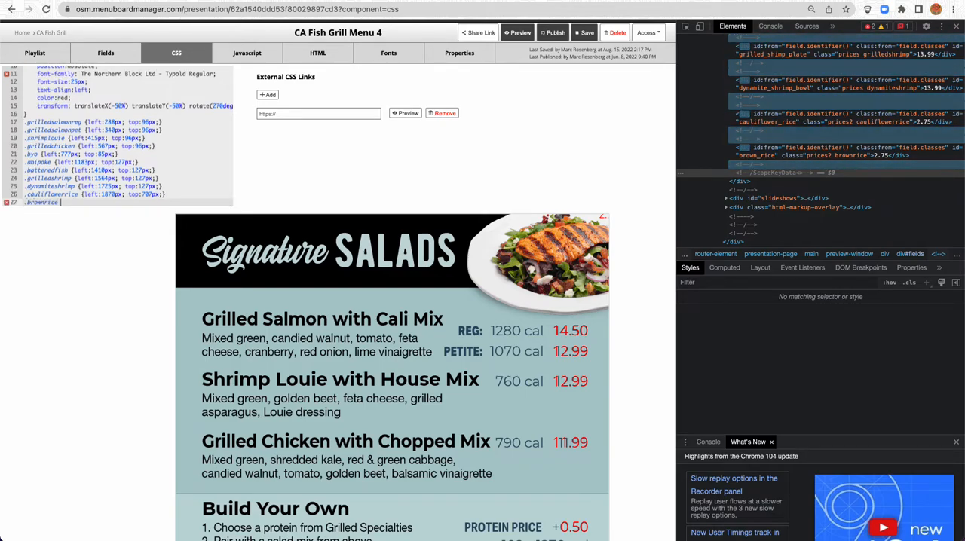
Copy the .cauliflowerrice declarations, left:1870px and top:707px with their braces, into the .brownrice rule
{"action": "scroll", "coordinate": [174, 196], "scroll_direction": "right", "scroll_amount": 1}
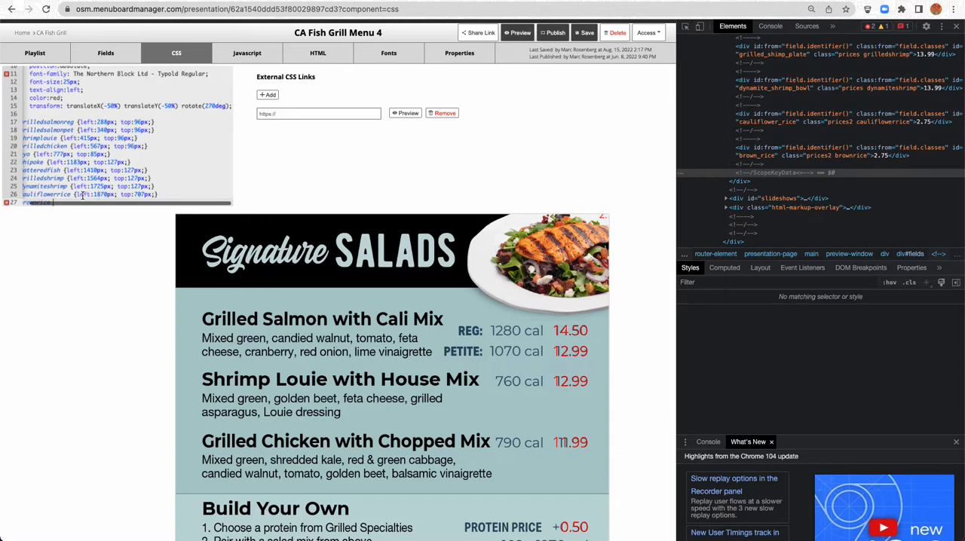
{"action": "left_click_drag", "start_coordinate": [74, 194], "coordinate": [161, 193]}
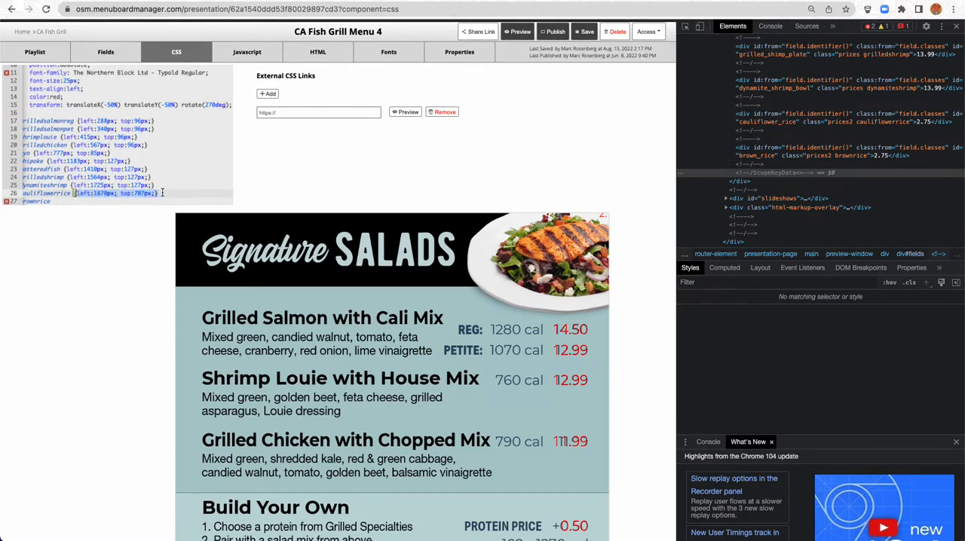
{"action": "key", "text": "ctrl+c"}
{"action": "left_click", "coordinate": [95, 201]}
{"action": "key", "text": "ctrl+v"}
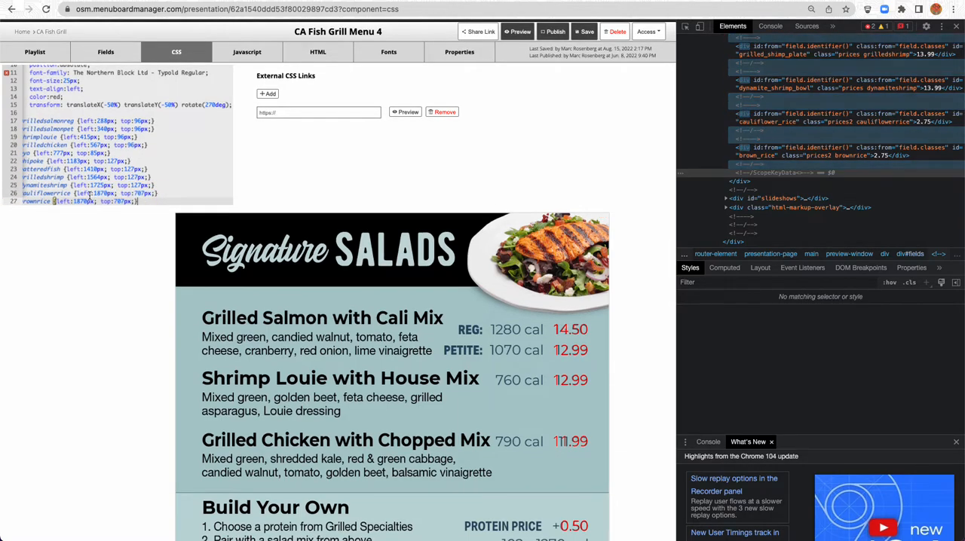
Try a left value of 1770px in the .brownrice rule and check the price's position on the menu
{"action": "scroll", "coordinate": [100, 178], "scroll_direction": "down", "scroll_amount": 1}
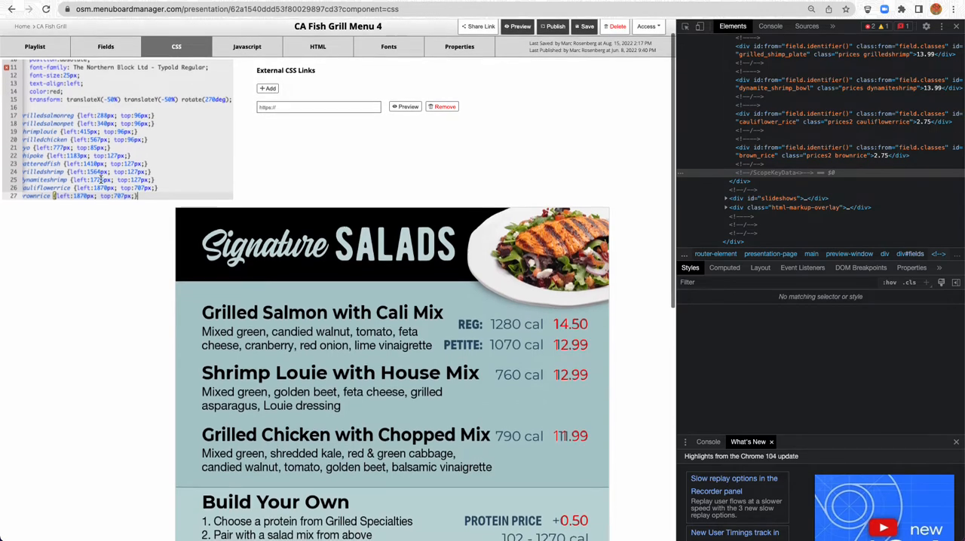
{"action": "scroll", "coordinate": [109, 209], "scroll_direction": "down", "scroll_amount": 1}
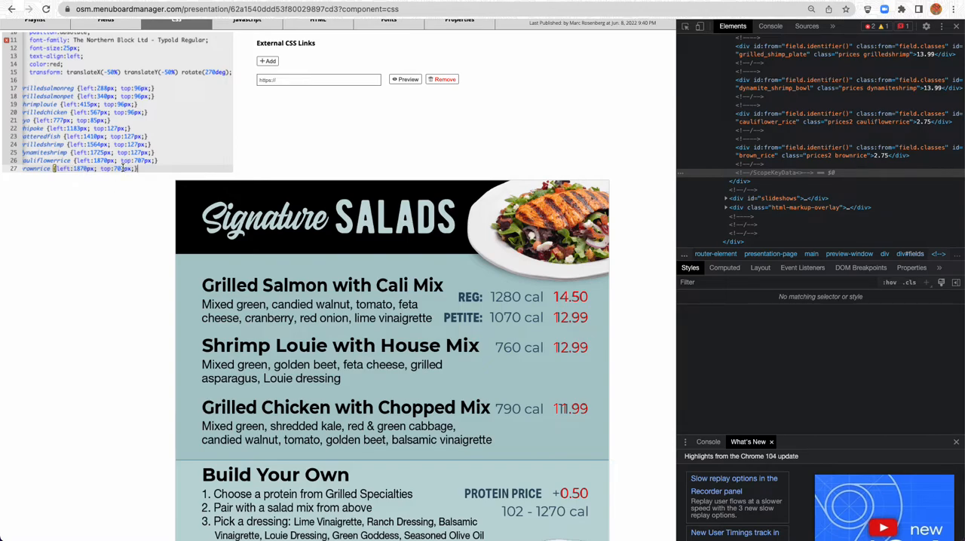
{"action": "left_click", "coordinate": [78, 171]}
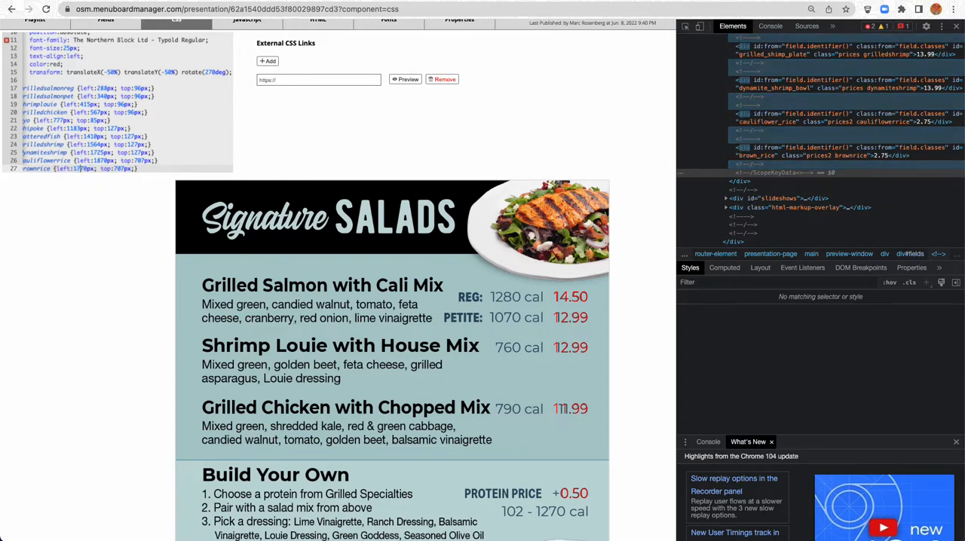
{"action": "scroll", "coordinate": [99, 214], "scroll_direction": "down", "scroll_amount": 5}
{"action": "scroll", "coordinate": [99, 214], "scroll_direction": "down", "scroll_amount": 1}
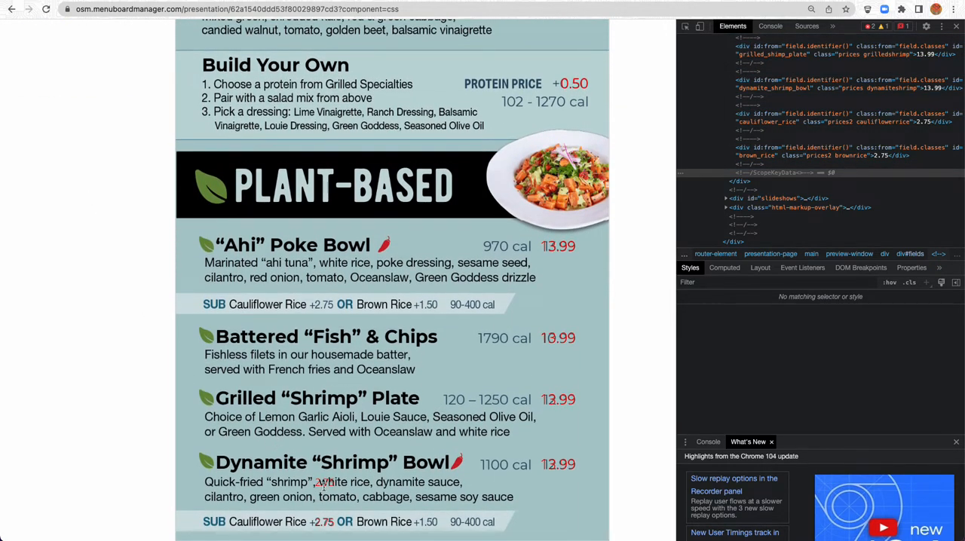
Restore the .brownrice rule's left value to 1870px, set its top value to 507px, and check the price on the menu
{"action": "scroll", "coordinate": [117, 241], "scroll_direction": "up", "scroll_amount": 6}
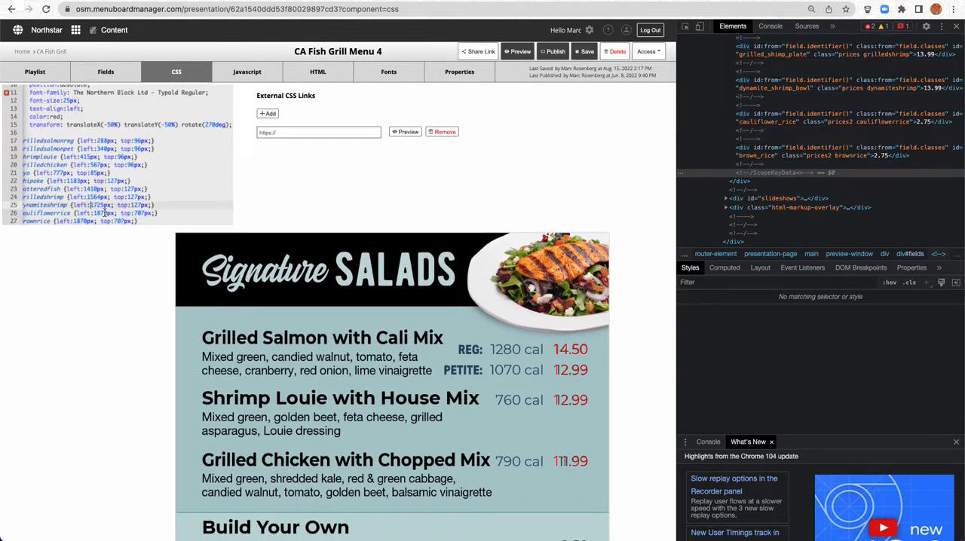
{"action": "left_click", "coordinate": [115, 221]}
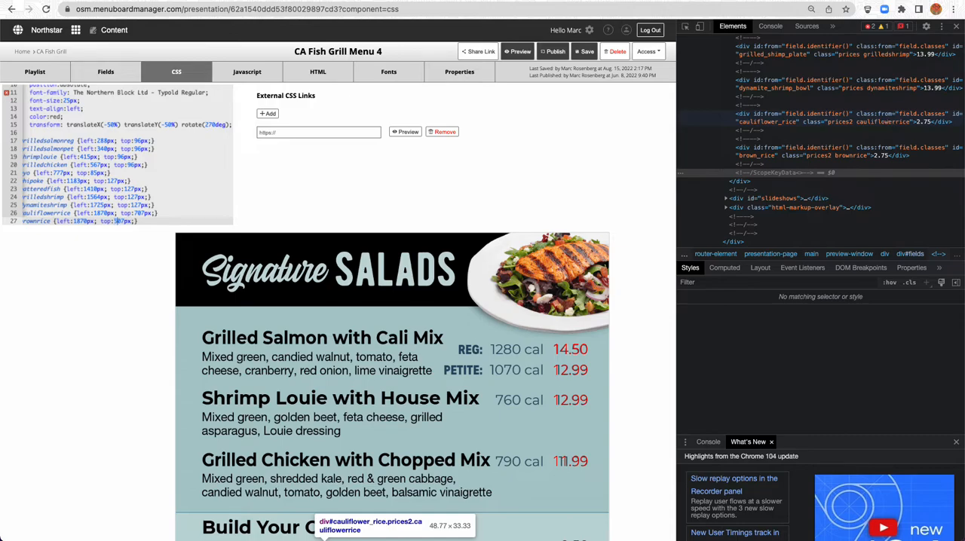
{"action": "scroll", "coordinate": [87, 315], "scroll_direction": "down", "scroll_amount": 10}
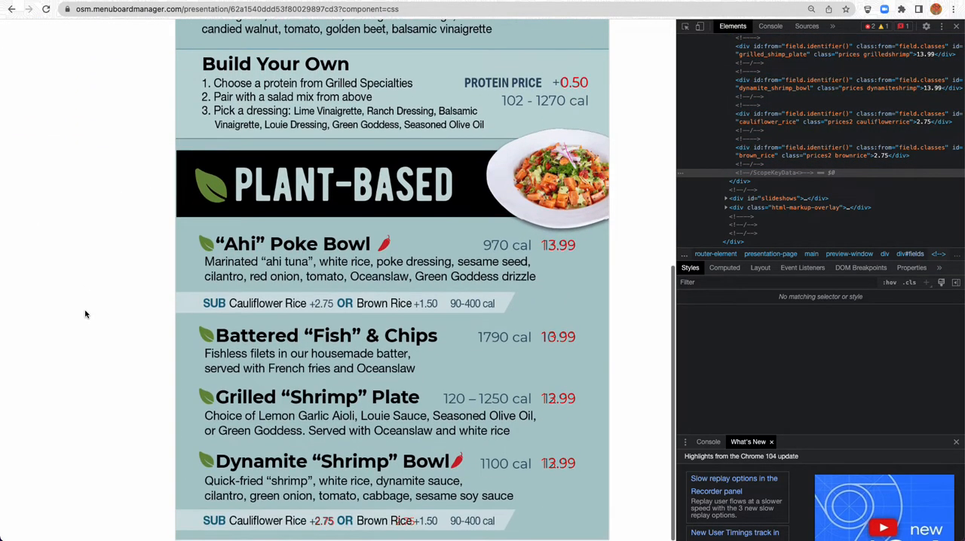
Inspect the Brown Rice price and adjust its live top value to 445px to match the guide image
{"action": "right_click", "coordinate": [407, 520]}
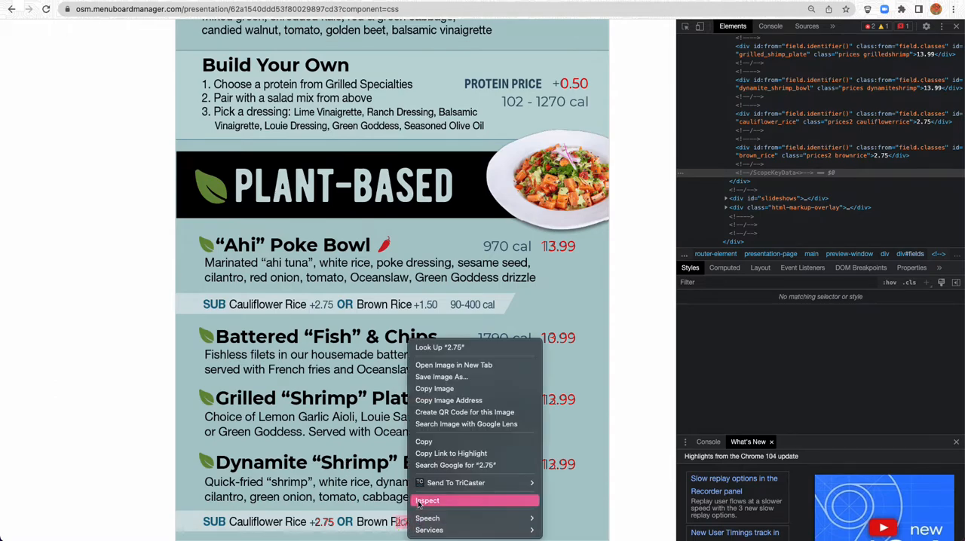
{"action": "left_click", "coordinate": [426, 503]}
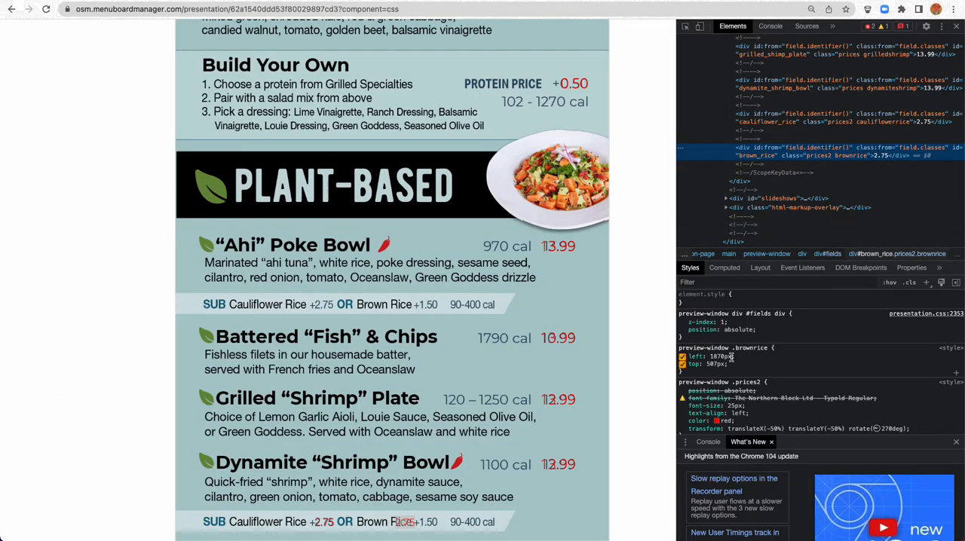
{"action": "left_click", "coordinate": [712, 364]}
{"action": "key", "text": "Down"}
{"action": "key", "text": "Down"}
{"action": "key", "text": "Down"}
{"action": "key", "text": "Down"}
{"action": "key", "text": "Down"}
{"action": "key", "text": "Down"}
{"action": "key", "text": "Down"}
{"action": "key", "text": "Down"}
{"action": "key", "text": "Down"}
{"action": "key", "text": "Down"}
{"action": "key", "text": "Down"}
{"action": "key", "text": "Down"}
{"action": "key", "text": "Down"}
{"action": "key", "text": "Down"}
{"action": "key", "text": "Down"}
{"action": "key", "text": "Down"}
{"action": "key", "text": "Down"}
{"action": "key", "text": "Down"}
{"action": "key", "text": "Down"}
{"action": "key", "text": "Down"}
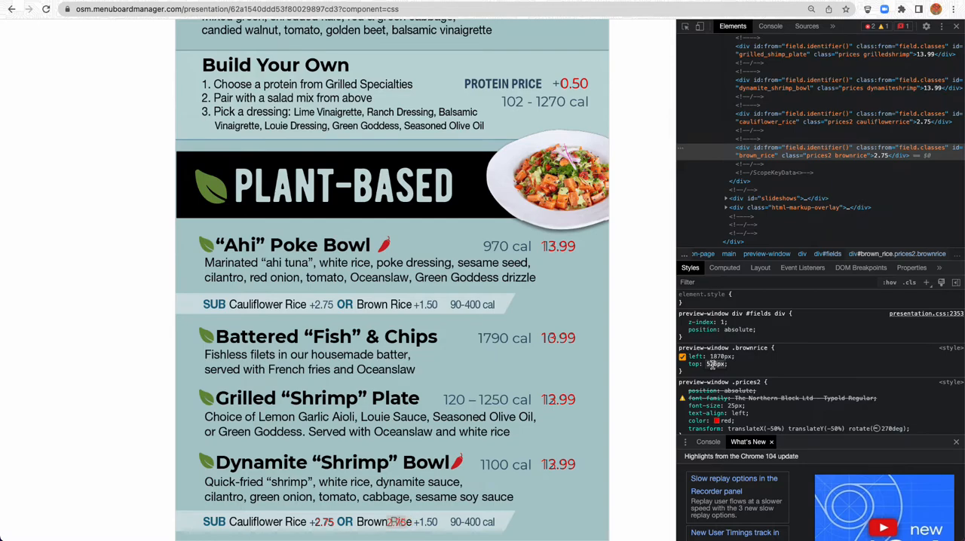
{"action": "key", "text": "Down"}
{"action": "key", "text": "Down"}
{"action": "key", "text": "Down"}
{"action": "key", "text": "Down"}
{"action": "key", "text": "Down"}
{"action": "key", "text": "Down"}
{"action": "key", "text": "Down"}
{"action": "key", "text": "Down"}
{"action": "key", "text": "Down"}
{"action": "key", "text": "Down"}
{"action": "key", "text": "Down"}
{"action": "key", "text": "Down"}
{"action": "key", "text": "Down"}
{"action": "key", "text": "Down"}
{"action": "key", "text": "Down"}
{"action": "key", "text": "Down"}
{"action": "key", "text": "Down"}
{"action": "key", "text": "Down"}
{"action": "key", "text": "Down"}
{"action": "key", "text": "Down"}
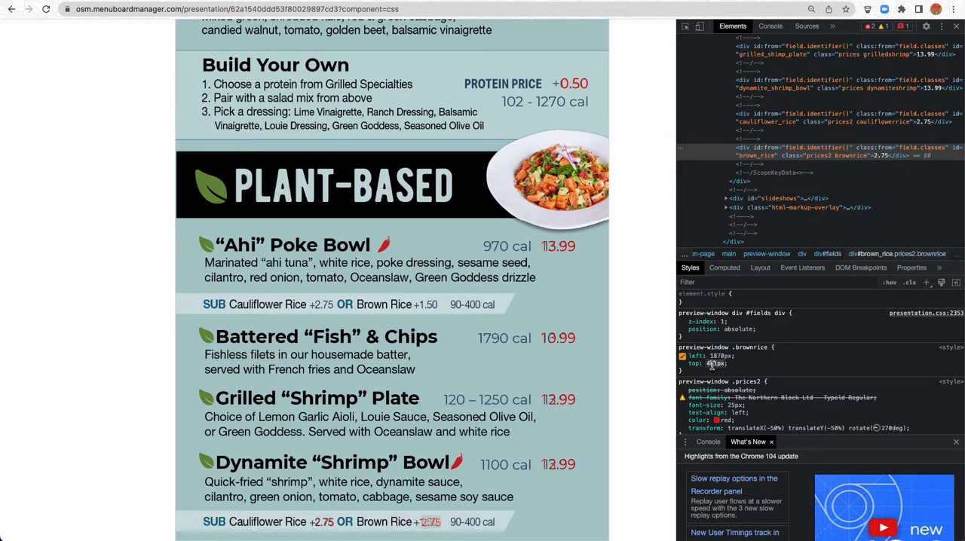
{"action": "key", "text": "Down"}
{"action": "key", "text": "Down"}
{"action": "key", "text": "Down"}
{"action": "key", "text": "Down"}
{"action": "key", "text": "Down"}
{"action": "key", "text": "Down"}
{"action": "key", "text": "Down"}
{"action": "key", "text": "Down"}
{"action": "key", "text": "Down"}
{"action": "key", "text": "Down"}
{"action": "key", "text": "Down"}
{"action": "key", "text": "Down"}
{"action": "key", "text": "Down"}
{"action": "key", "text": "Down"}
{"action": "key", "text": "Up"}
{"action": "key", "text": "Up"}
{"action": "key", "text": "Up"}
{"action": "key", "text": "Up"}
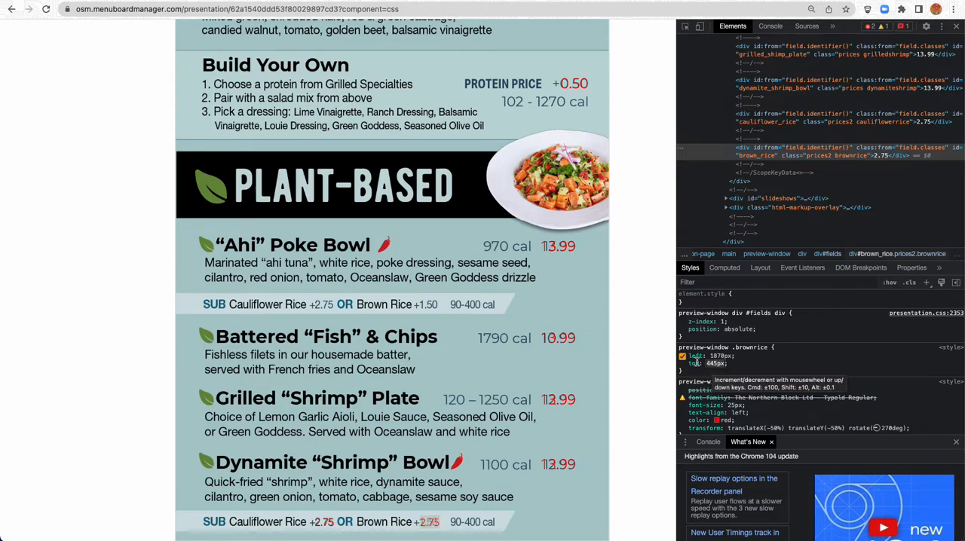
Set the .brownrice rule's top value to 445px in the presentation's CSS
{"action": "scroll", "coordinate": [122, 226], "scroll_direction": "up", "scroll_amount": 5}
{"action": "scroll", "coordinate": [124, 190], "scroll_direction": "up", "scroll_amount": 1}
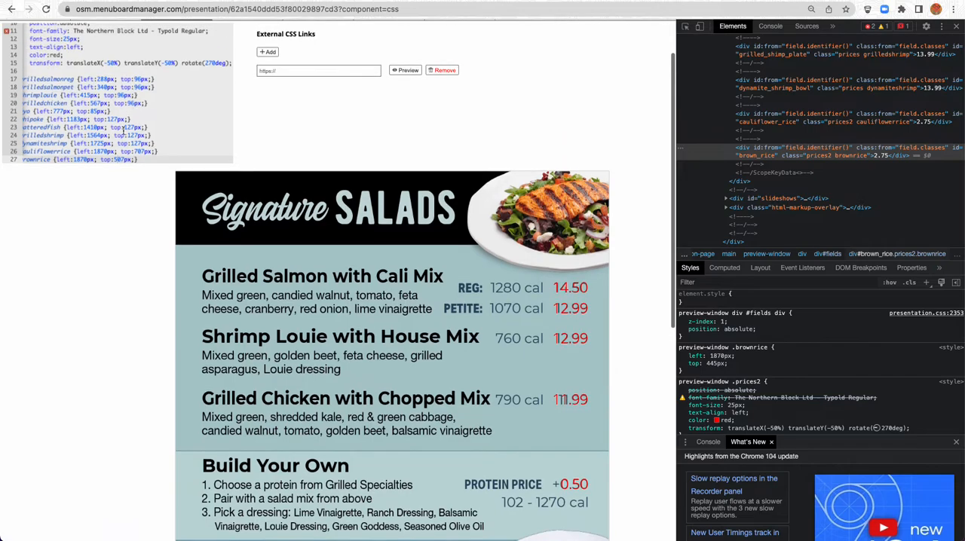
{"action": "double_click", "coordinate": [123, 160]}
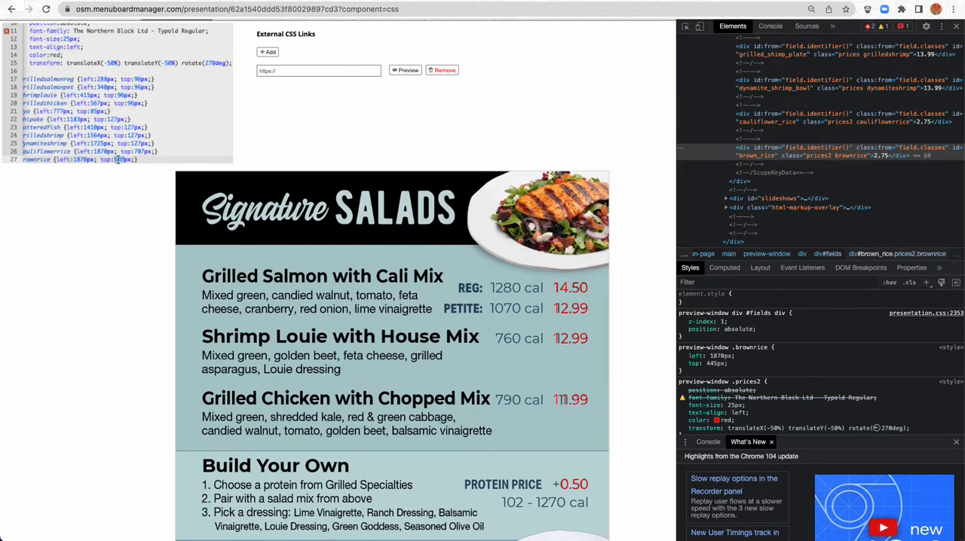
{"action": "left_click", "coordinate": [122, 155]}
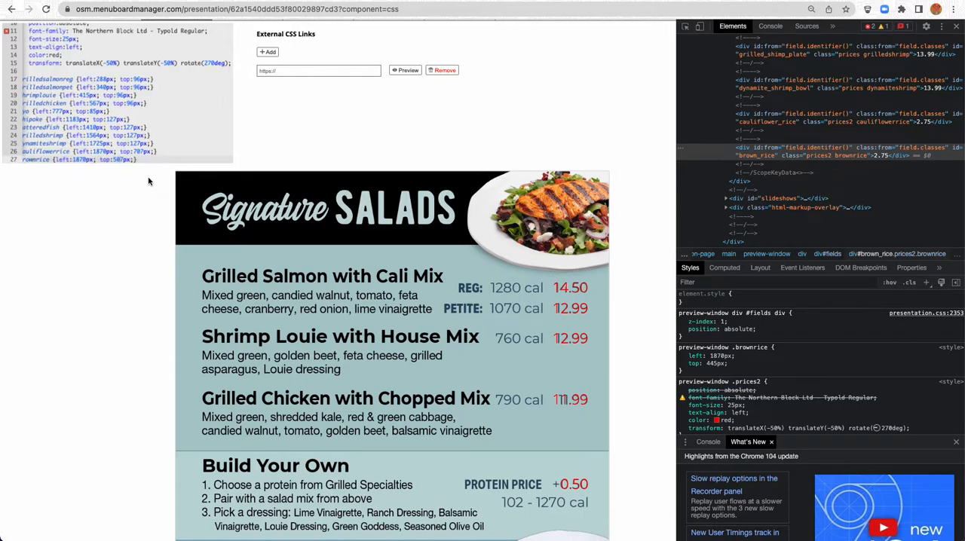
{"action": "double_click", "coordinate": [99, 143]}
{"action": "left_click_drag", "start_coordinate": [113, 160], "coordinate": [122, 160]}
{"action": "type", "text": "445"}
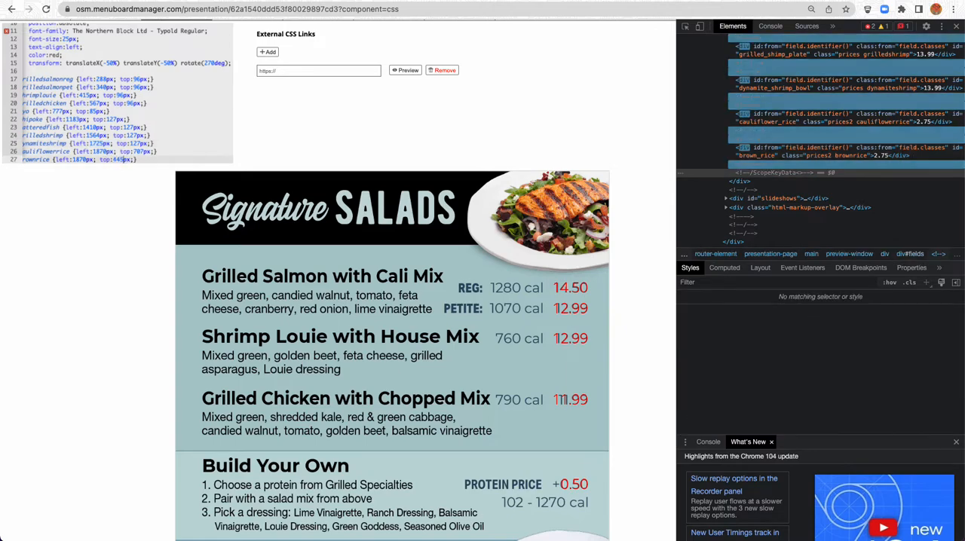
Save the presentation and check the substitution prices over the guide image
{"action": "scroll", "coordinate": [655, 65], "scroll_direction": "up", "scroll_amount": 2}
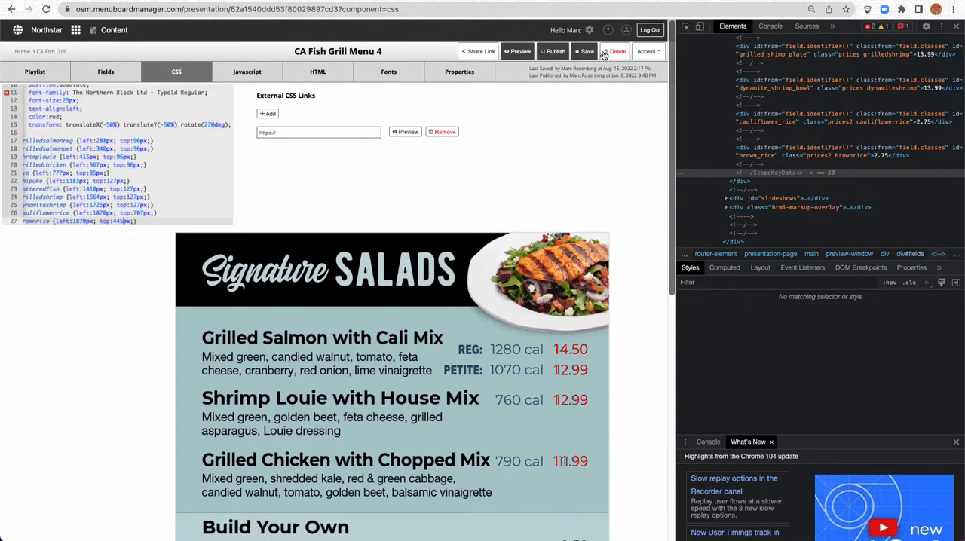
{"action": "left_click", "coordinate": [582, 53]}
{"action": "scroll", "coordinate": [122, 304], "scroll_direction": "down", "scroll_amount": 1}
{"action": "scroll", "coordinate": [122, 304], "scroll_direction": "down", "scroll_amount": 6}
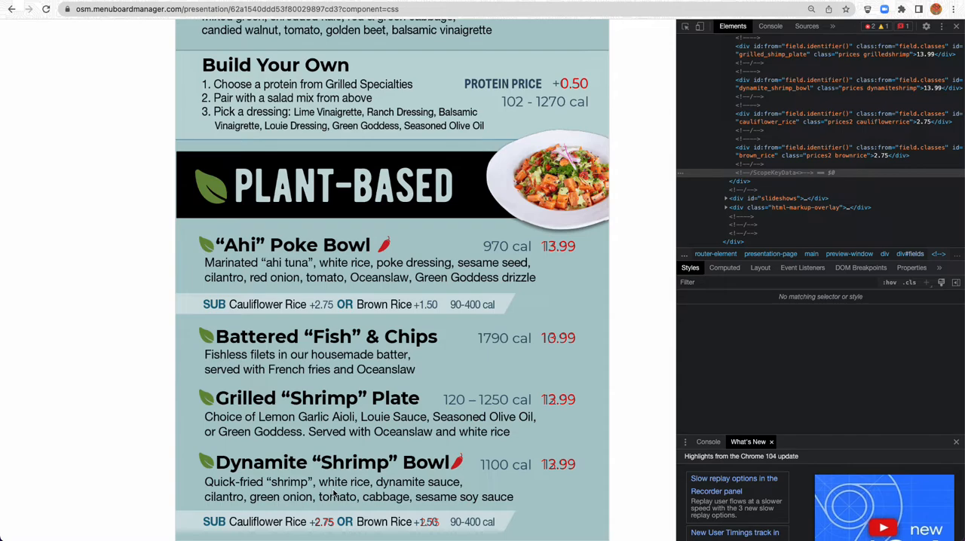
{"action": "scroll", "coordinate": [149, 220], "scroll_direction": "up", "scroll_amount": 10}
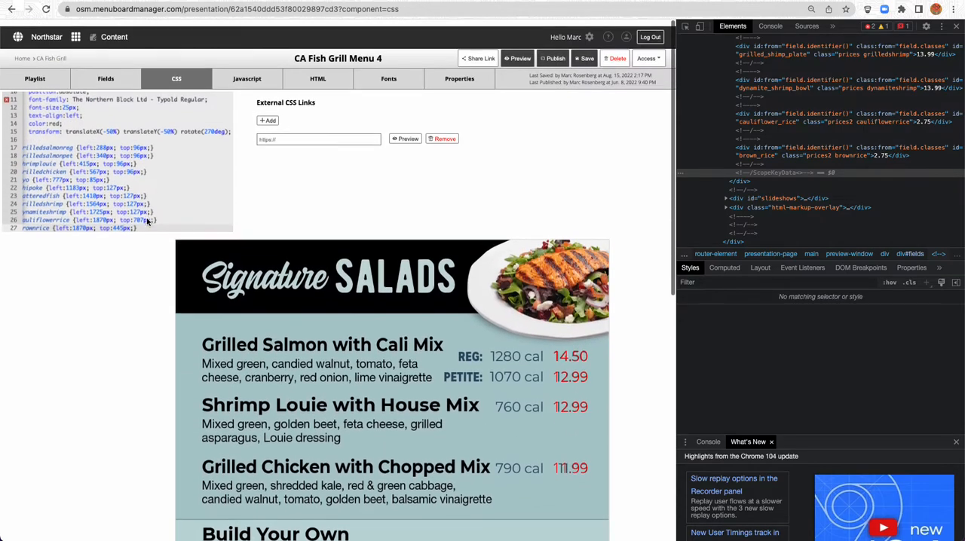
Set the .prices rule's color to #486377 in the CSS and check the prices on the menu
{"action": "scroll", "coordinate": [150, 124], "scroll_direction": "up", "scroll_amount": 5}
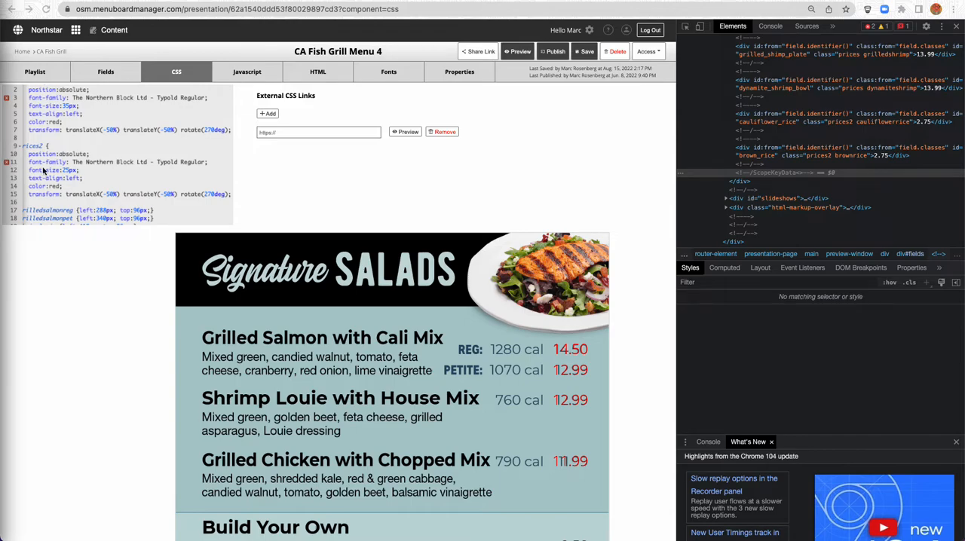
{"action": "left_click_drag", "start_coordinate": [48, 186], "coordinate": [58, 185]}
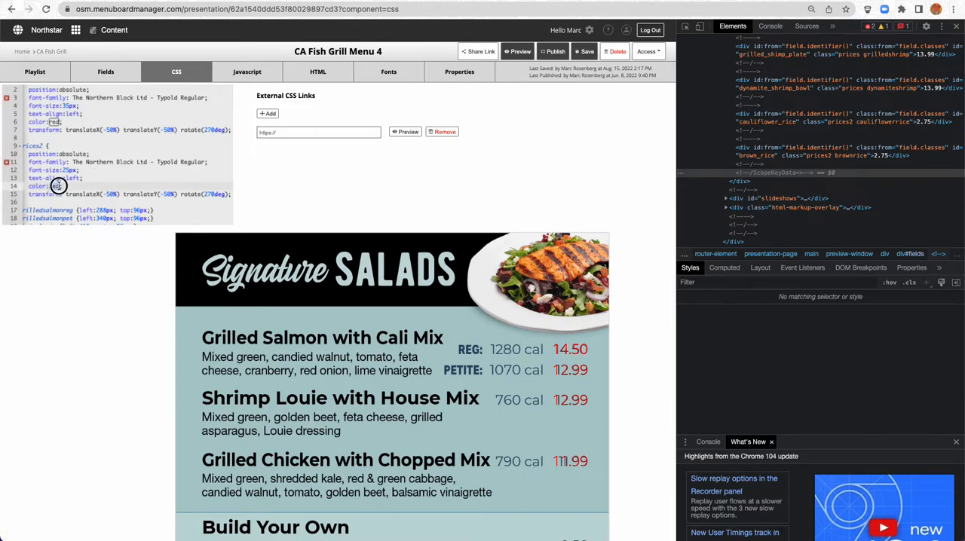
{"action": "left_click", "coordinate": [55, 121]}
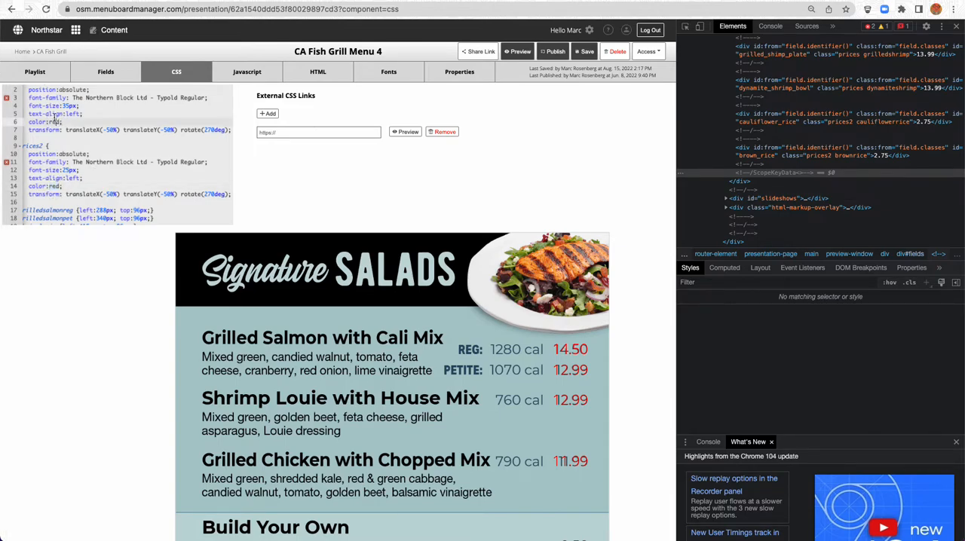
{"action": "left_click_drag", "start_coordinate": [50, 122], "coordinate": [59, 122]}
{"action": "type", "text": "#486377"}
{"action": "scroll", "coordinate": [606, 445], "scroll_direction": "down", "scroll_amount": 2}
{"action": "scroll", "coordinate": [582, 445], "scroll_direction": "down", "scroll_amount": 3}
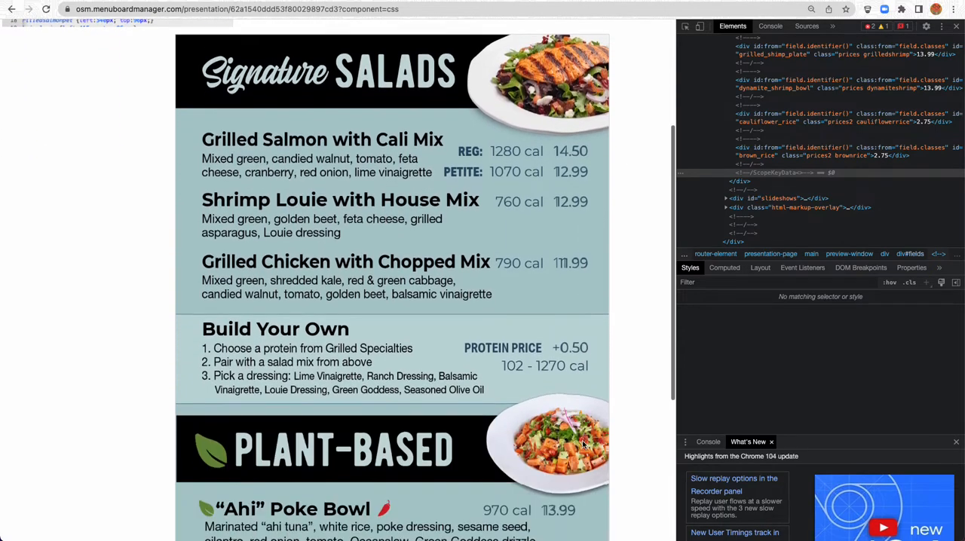
Set the .prices2 rule's color to #486377 and check the substitution prices on the menu
{"action": "scroll", "coordinate": [582, 444], "scroll_direction": "up", "scroll_amount": 3}
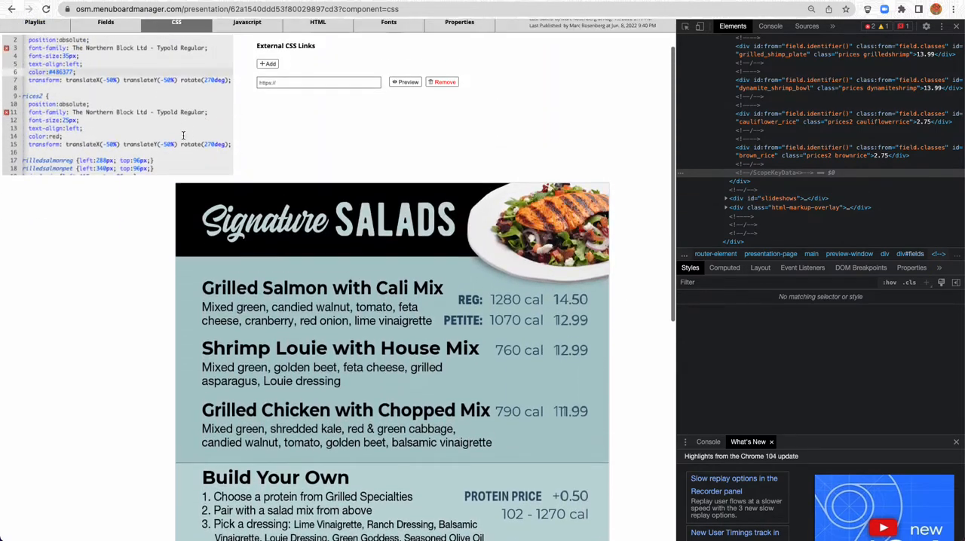
{"action": "left_click", "coordinate": [60, 136]}
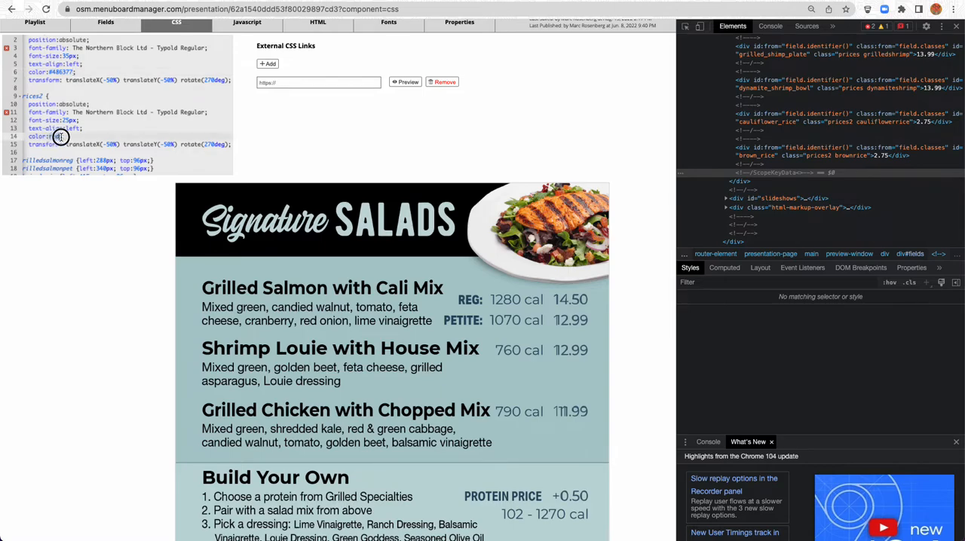
{"action": "key", "text": "BackSpace"}
{"action": "key", "text": "BackSpace"}
{"action": "key", "text": "BackSpace"}
{"action": "type", "text": "#"}
{"action": "type", "text": "486377;"}
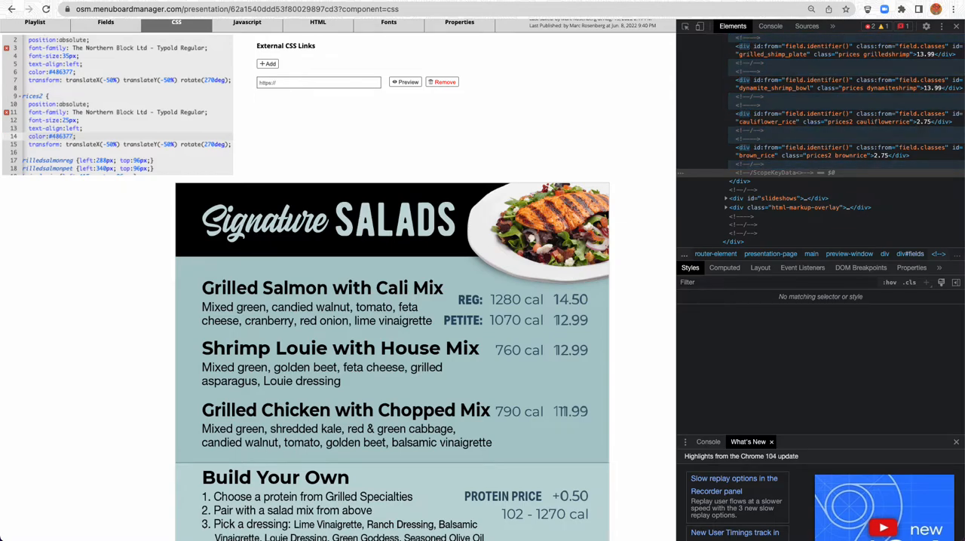
{"action": "scroll", "coordinate": [106, 229], "scroll_direction": "down", "scroll_amount": 5}
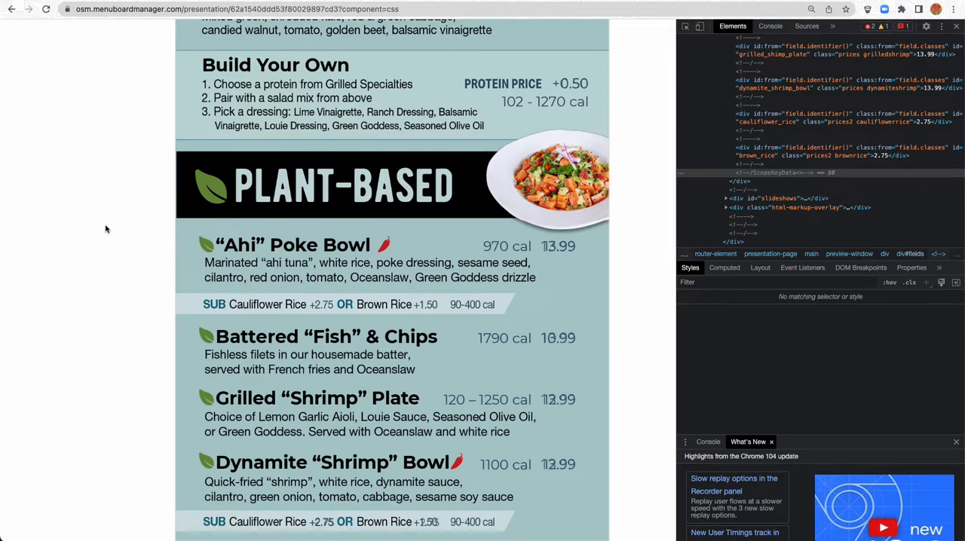
Replace the guide image in the playlist with SoCal Digital 4.png from the Backgrounds folder
{"action": "scroll", "coordinate": [106, 229], "scroll_direction": "up", "scroll_amount": 5}
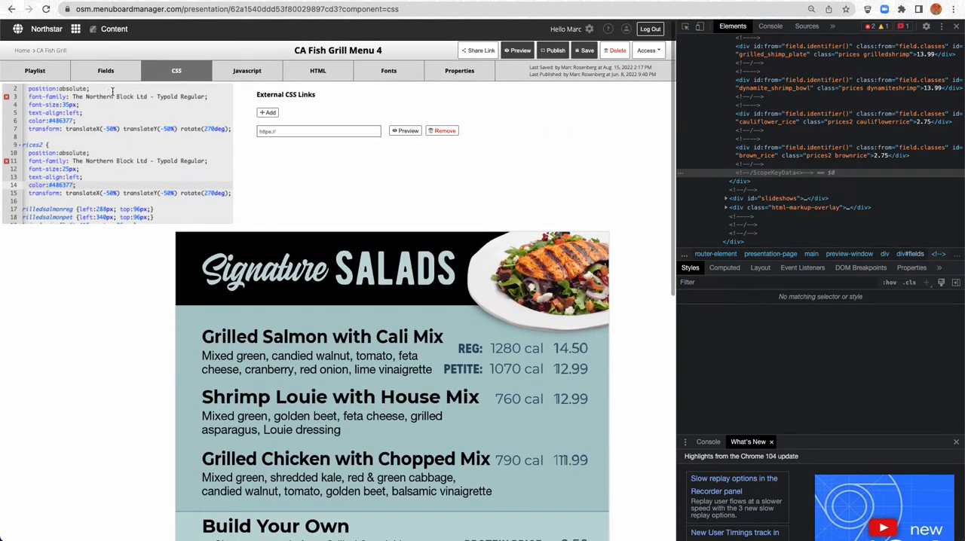
{"action": "left_click", "coordinate": [36, 72]}
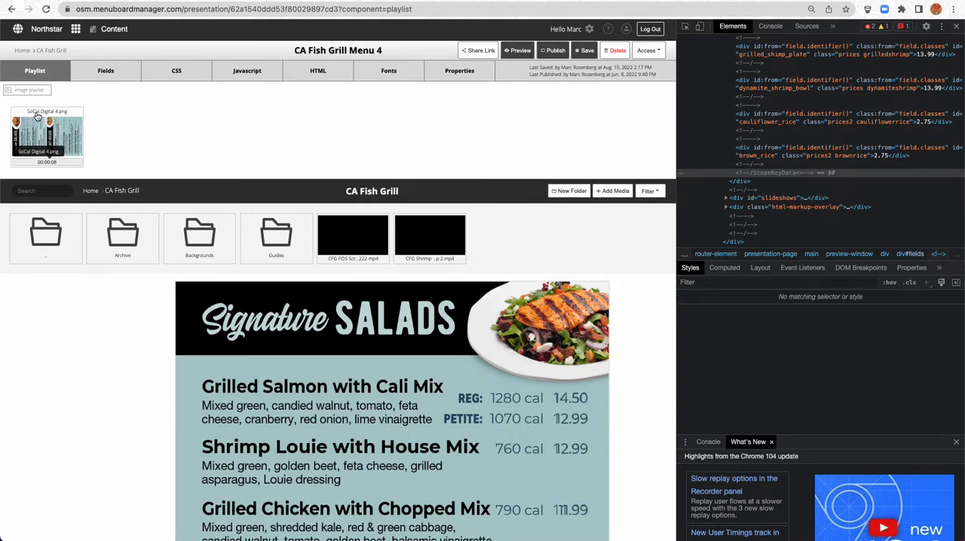
{"action": "double_click", "coordinate": [203, 234]}
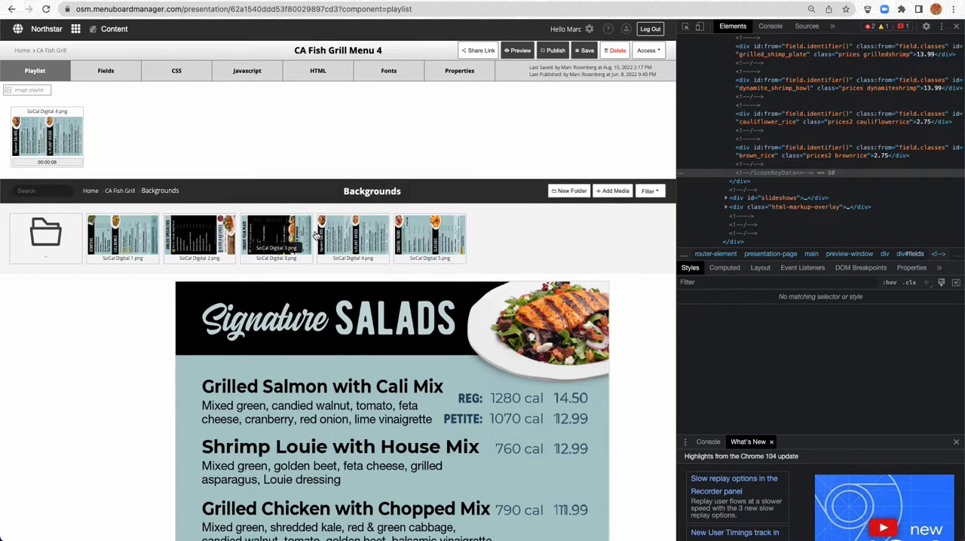
{"action": "left_click_drag", "start_coordinate": [362, 233], "coordinate": [151, 136]}
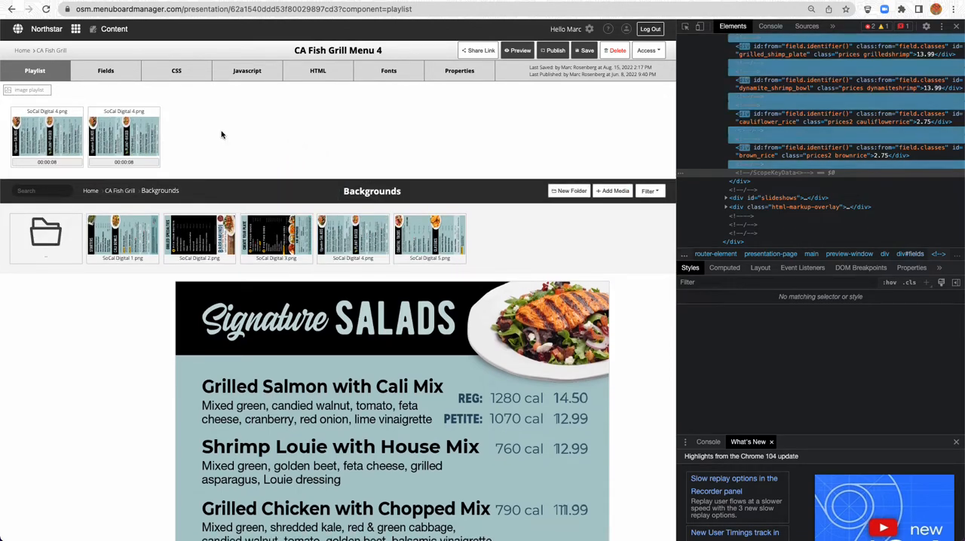
{"action": "left_click", "coordinate": [77, 113]}
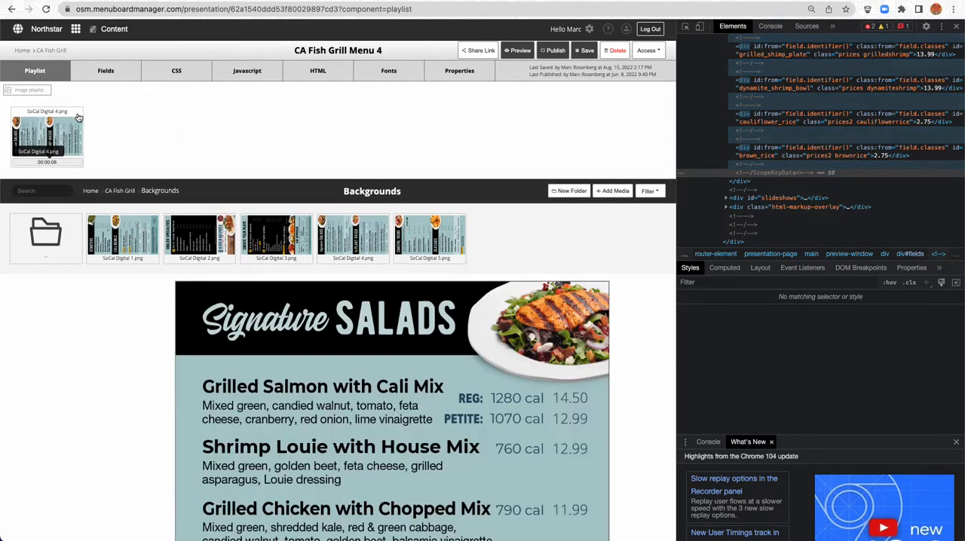
Check all prices over the background image, then save the presentation
{"action": "scroll", "coordinate": [81, 348], "scroll_direction": "down", "scroll_amount": 3}
{"action": "scroll", "coordinate": [81, 348], "scroll_direction": "down", "scroll_amount": 5}
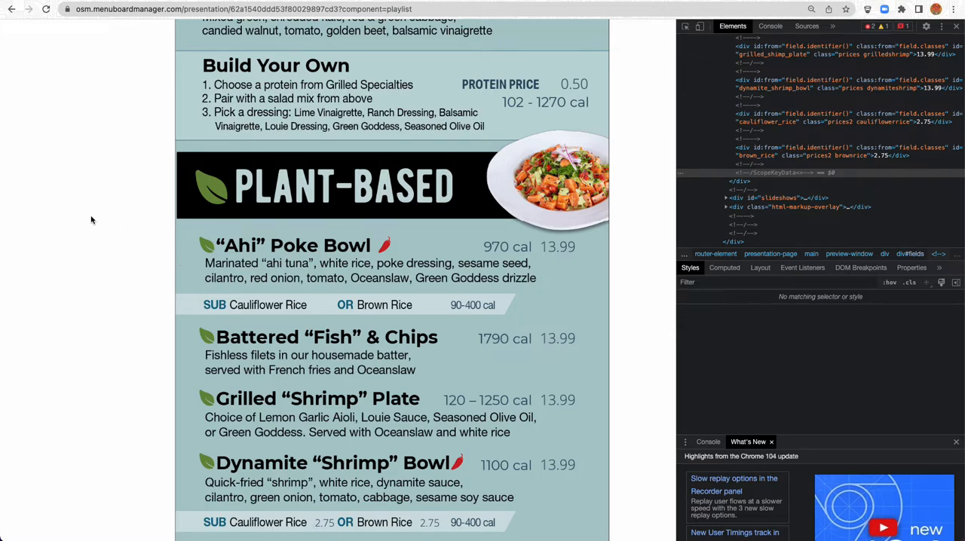
{"action": "scroll", "coordinate": [91, 219], "scroll_direction": "up", "scroll_amount": 7}
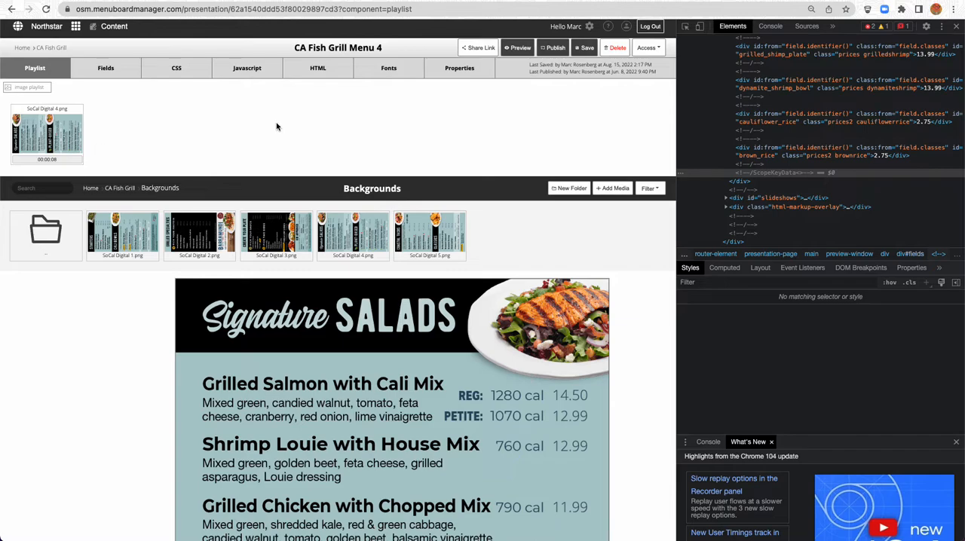
{"action": "left_click", "coordinate": [588, 48]}
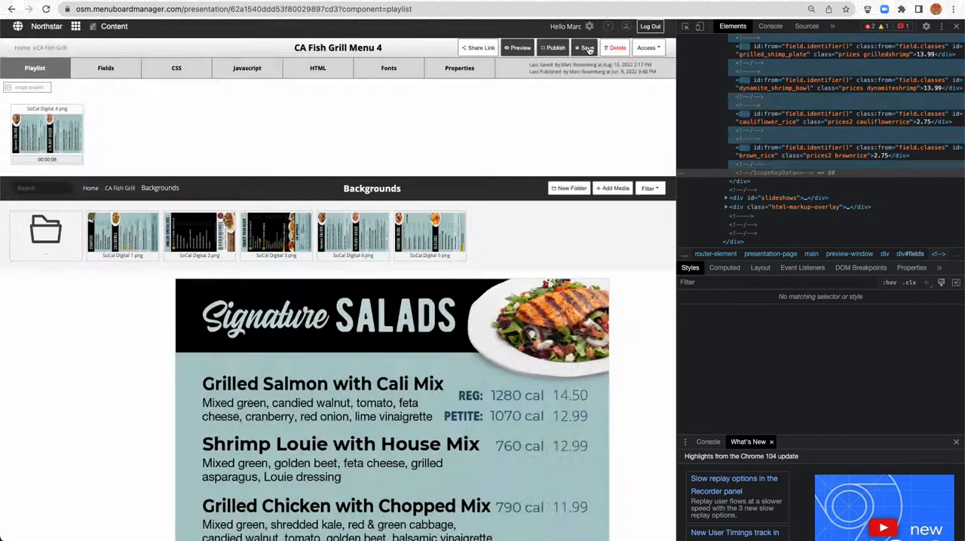